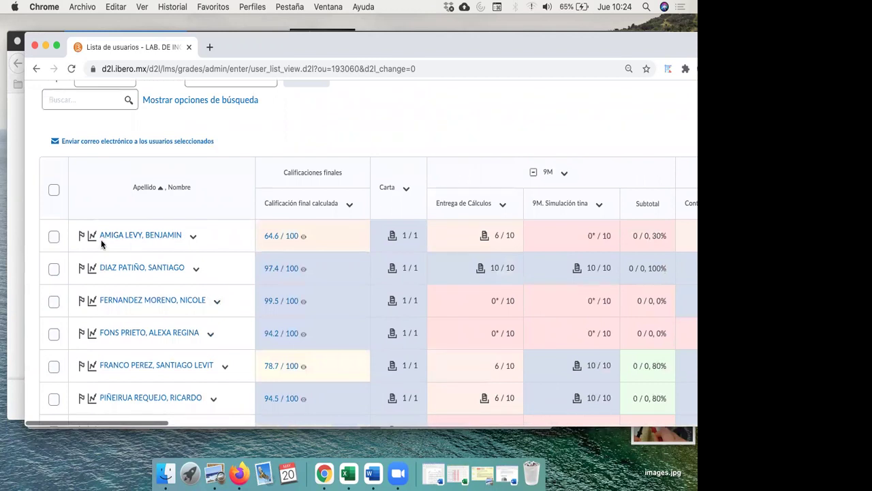
Filter the grade list to Sección 2 and review the students and grades in that section.
{"action": "scroll", "coordinate": [243, 247], "scroll_direction": "up", "scroll_amount": 3}
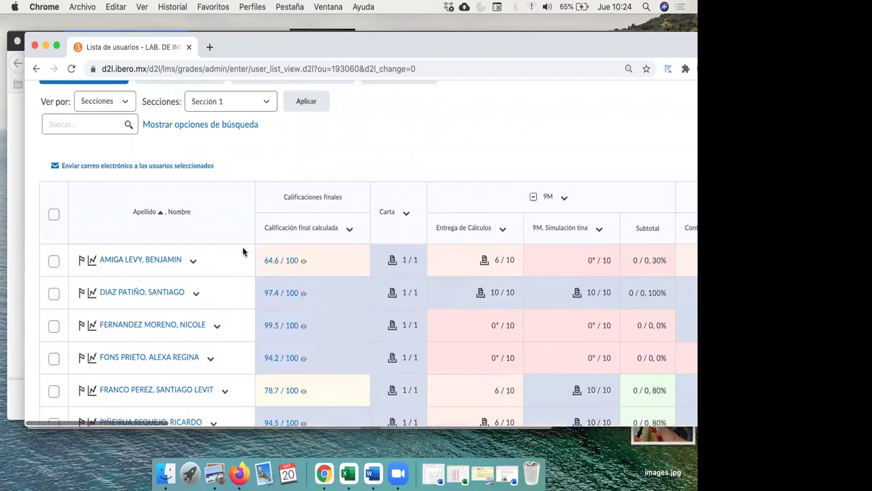
{"action": "left_click", "coordinate": [263, 157]}
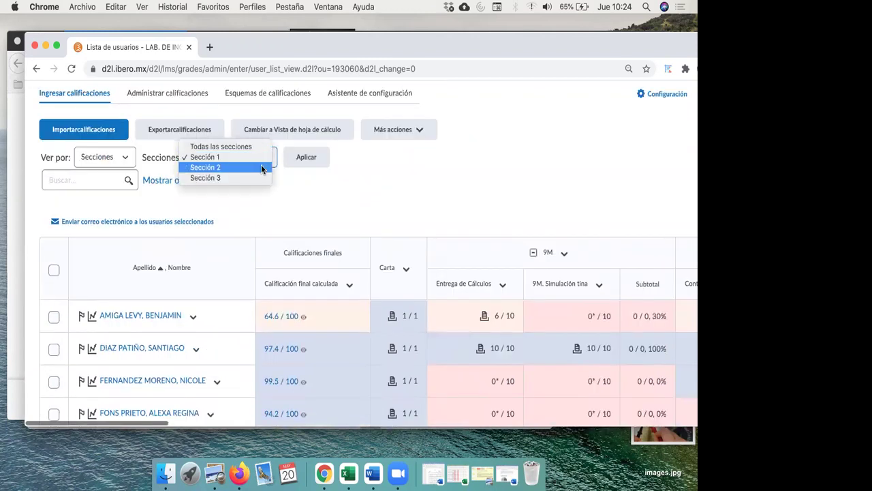
{"action": "left_click", "coordinate": [262, 168]}
{"action": "left_click", "coordinate": [310, 158]}
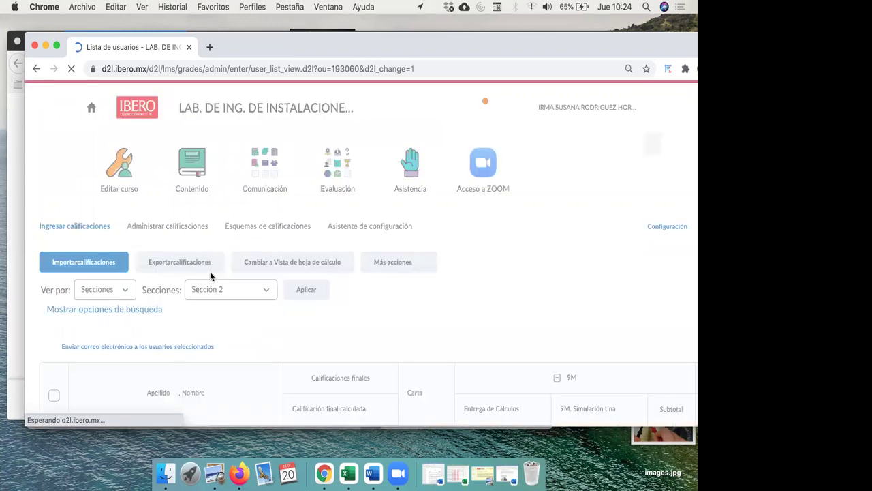
{"action": "scroll", "coordinate": [210, 271], "scroll_direction": "down", "scroll_amount": 5}
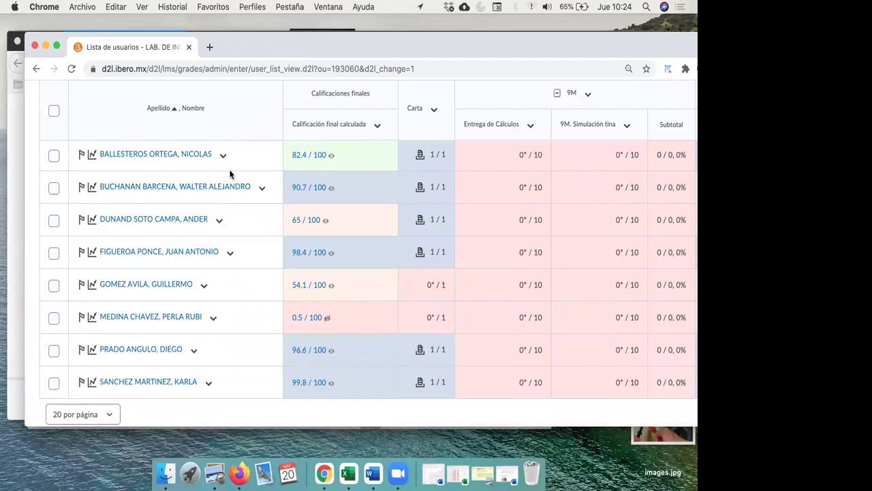
{"action": "scroll", "coordinate": [229, 174], "scroll_direction": "up", "scroll_amount": 5}
{"action": "scroll", "coordinate": [230, 174], "scroll_direction": "down", "scroll_amount": 5}
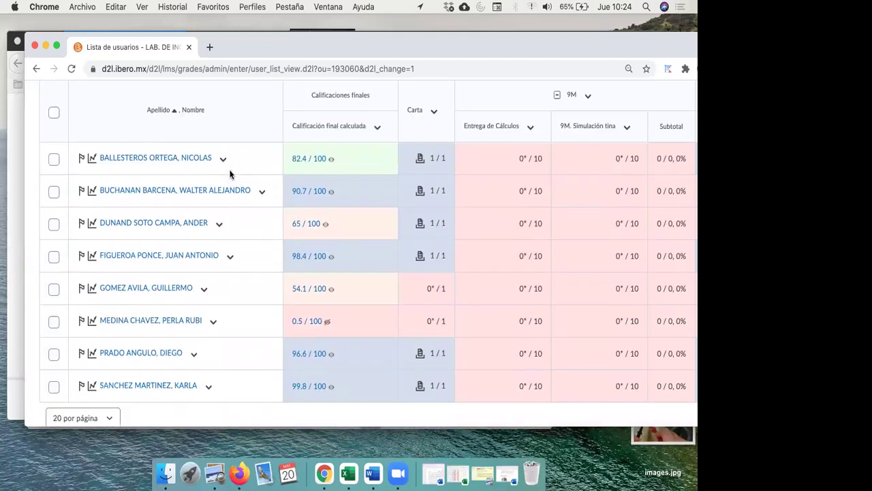
Filter the grade list to Sección 3 and review its students and grades.
{"action": "scroll", "coordinate": [229, 175], "scroll_direction": "up", "scroll_amount": 4}
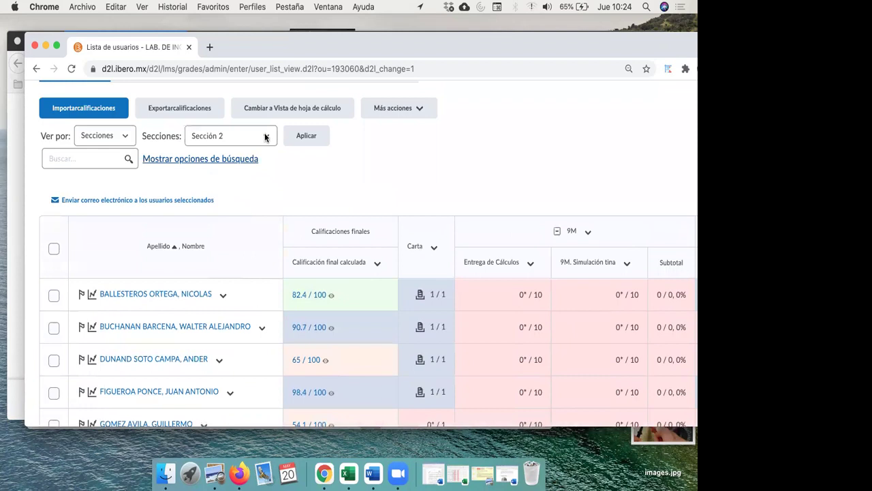
{"action": "left_click", "coordinate": [265, 136]}
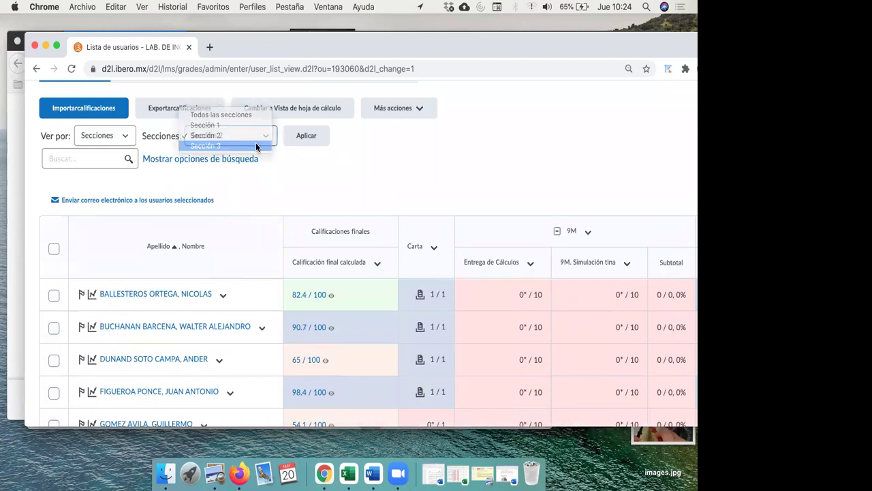
{"action": "left_click", "coordinate": [257, 147]}
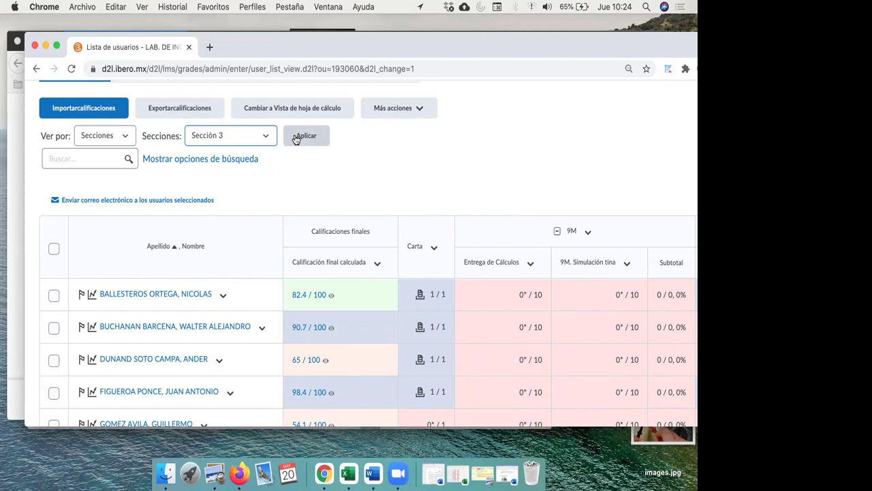
{"action": "left_click", "coordinate": [296, 139]}
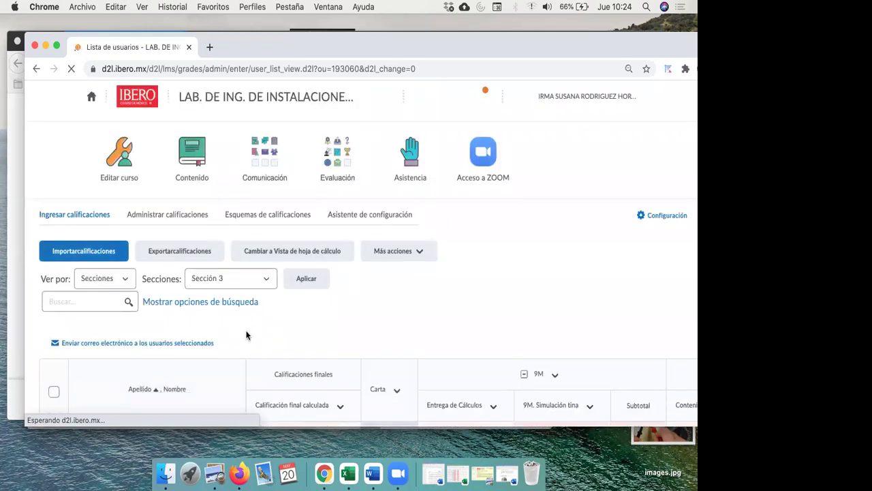
{"action": "scroll", "coordinate": [244, 333], "scroll_direction": "down", "scroll_amount": 5}
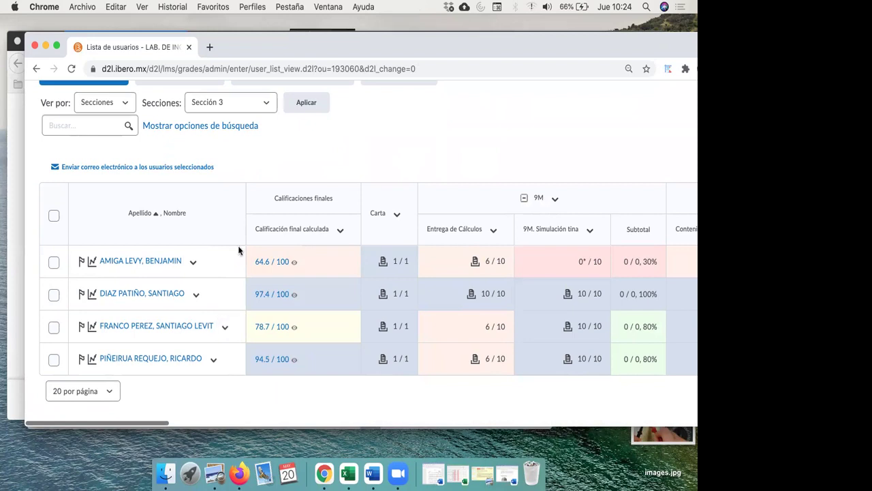
{"action": "scroll", "coordinate": [237, 245], "scroll_direction": "up", "scroll_amount": 2}
{"action": "scroll", "coordinate": [237, 250], "scroll_direction": "up", "scroll_amount": 4}
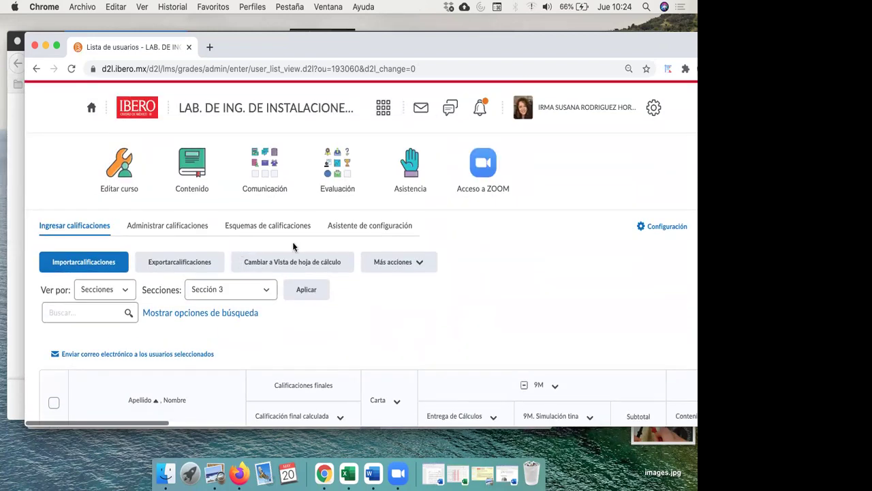
{"action": "scroll", "coordinate": [396, 299], "scroll_direction": "down", "scroll_amount": 4}
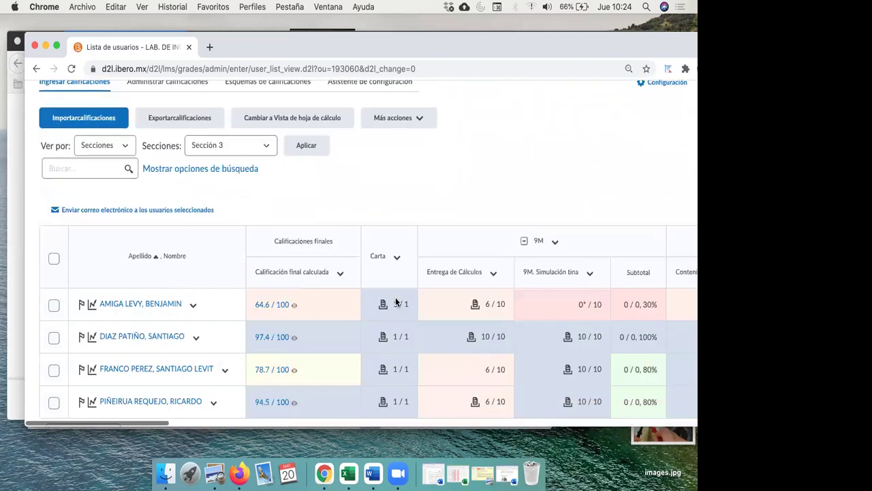
Switch to Firefox to view the Crear secciones form.
{"action": "scroll", "coordinate": [408, 174], "scroll_direction": "up", "scroll_amount": 4}
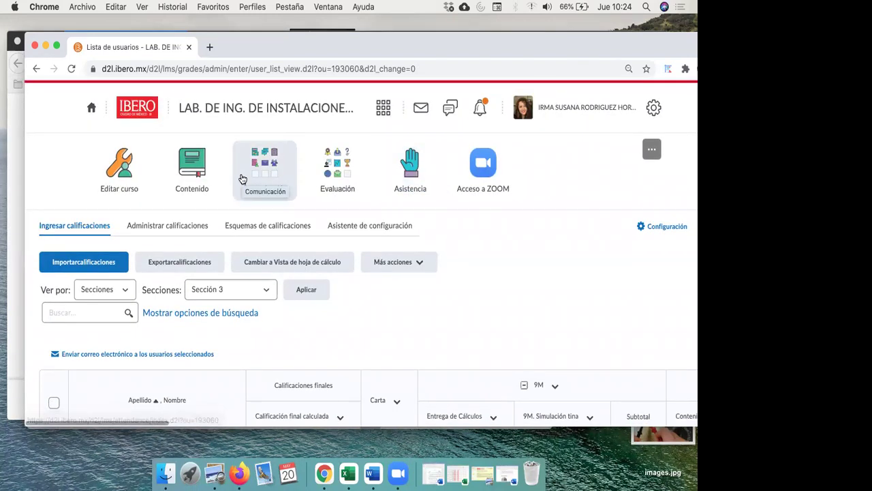
{"action": "left_click", "coordinate": [18, 124]}
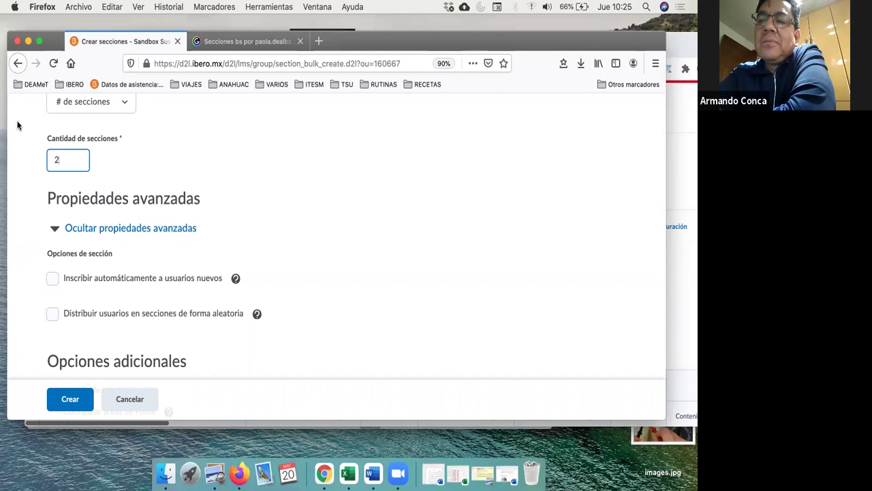
Switch back to Chrome, filter the grade list to Sección 1 and review its students.
{"action": "left_click", "coordinate": [325, 473]}
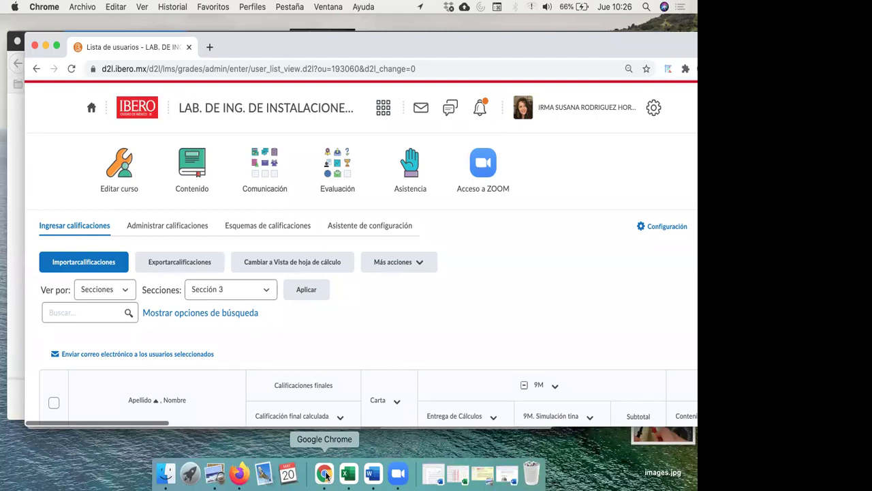
{"action": "scroll", "coordinate": [366, 350], "scroll_direction": "down", "scroll_amount": 5}
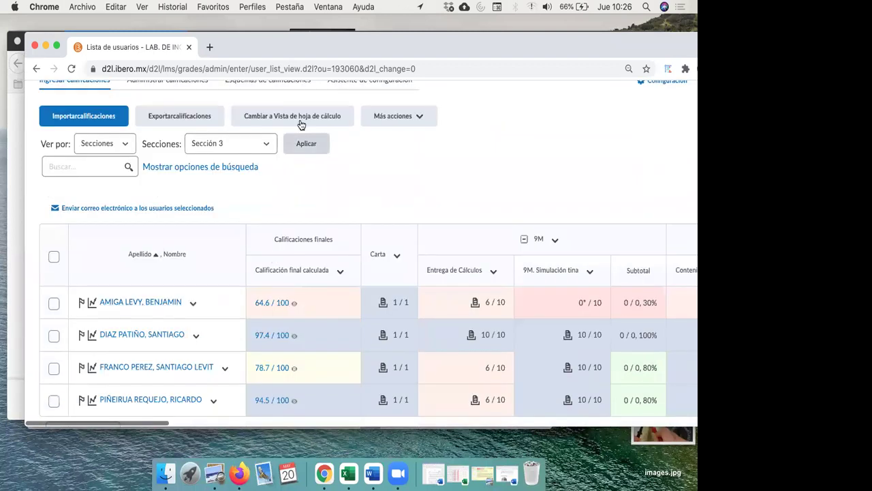
{"action": "left_click", "coordinate": [267, 143]}
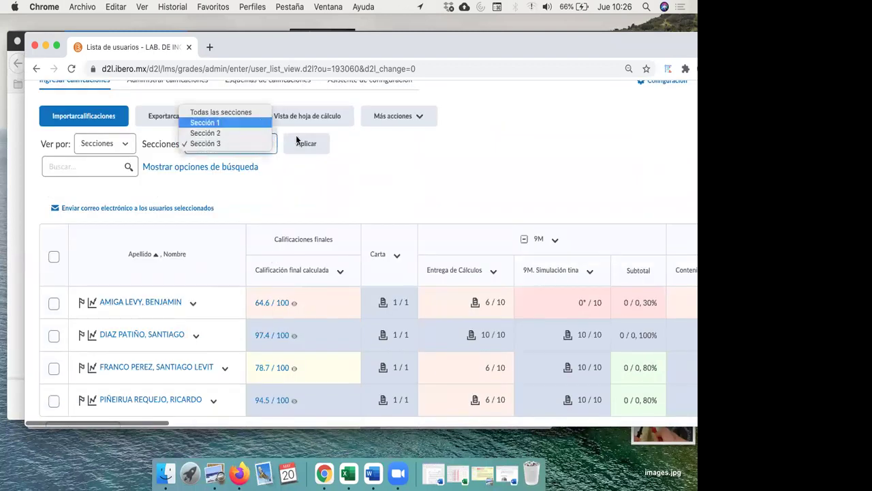
{"action": "left_click", "coordinate": [249, 123]}
{"action": "left_click", "coordinate": [304, 144]}
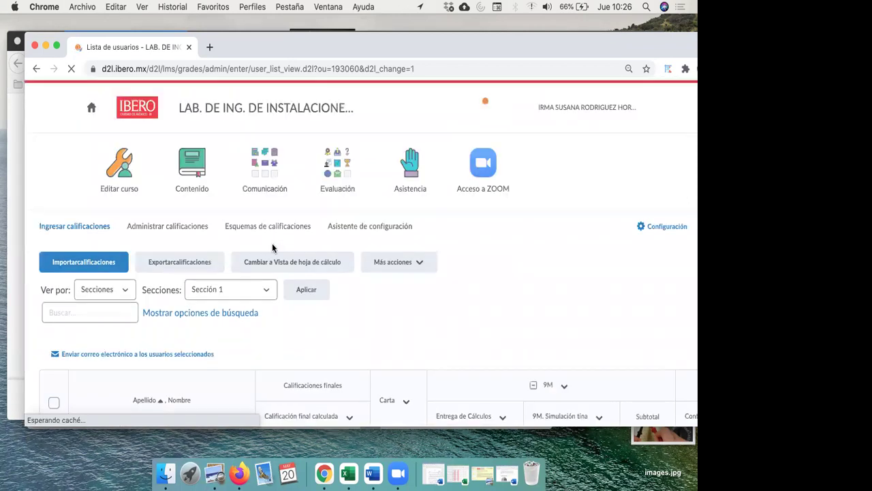
{"action": "scroll", "coordinate": [272, 247], "scroll_direction": "down", "scroll_amount": 10}
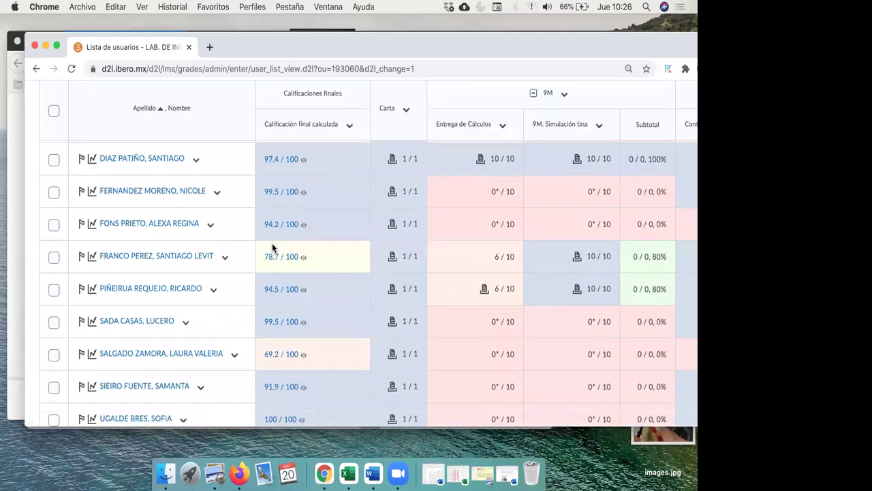
{"action": "scroll", "coordinate": [272, 243], "scroll_direction": "up", "scroll_amount": 3}
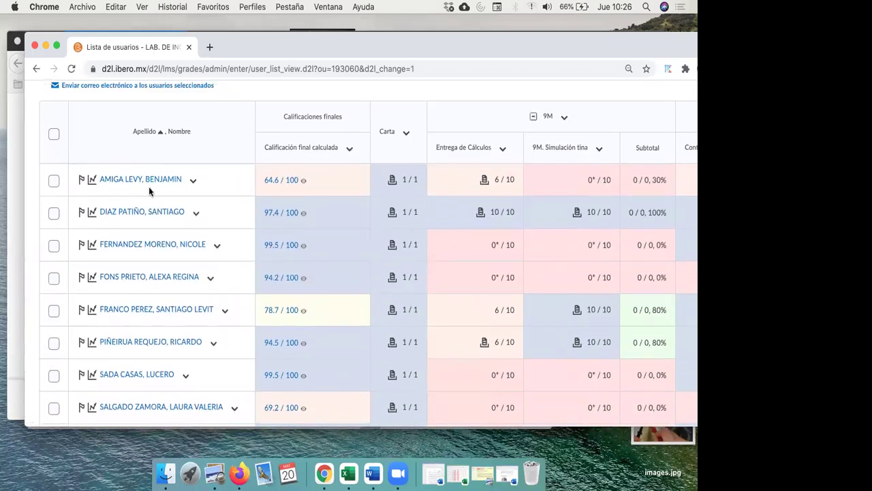
Apply the Sección 3 filter to the grade list in place of Sección 1.
{"action": "scroll", "coordinate": [181, 189], "scroll_direction": "up", "scroll_amount": 5}
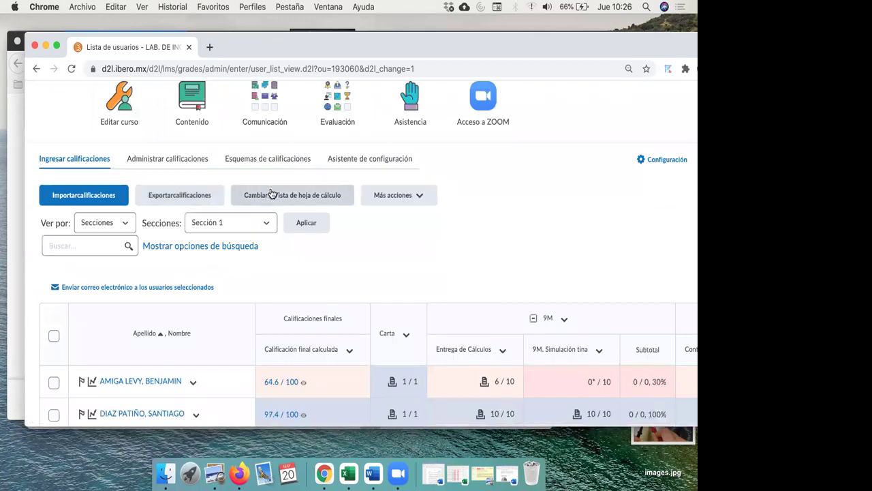
{"action": "left_click", "coordinate": [265, 225]}
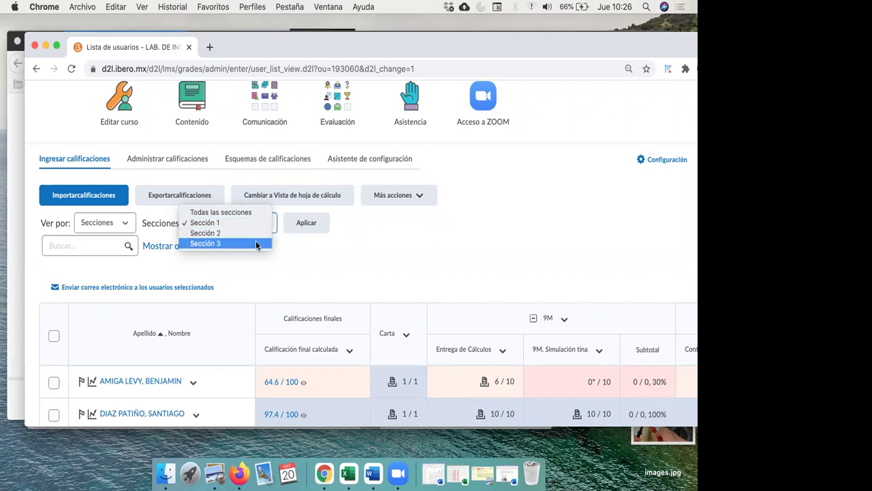
{"action": "left_click", "coordinate": [257, 245]}
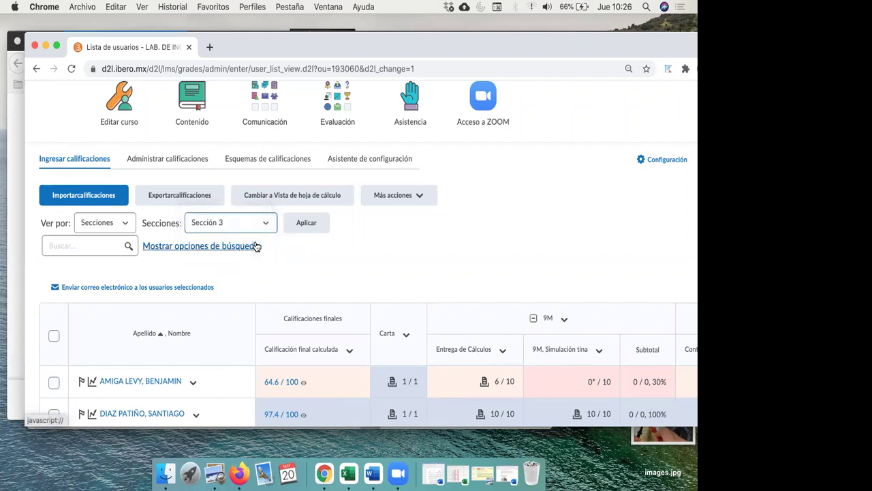
{"action": "left_click", "coordinate": [315, 228]}
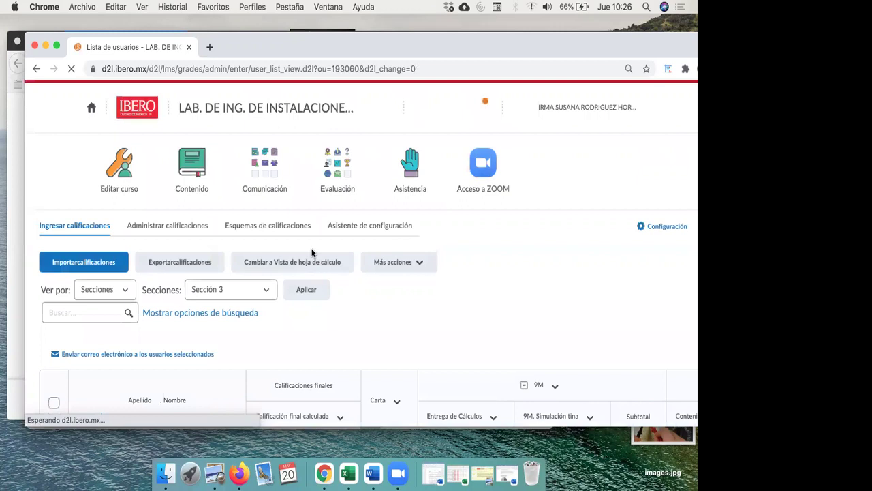
Examine the students and the grade columns listed for Sección 3.
{"action": "scroll", "coordinate": [312, 253], "scroll_direction": "down", "scroll_amount": 2}
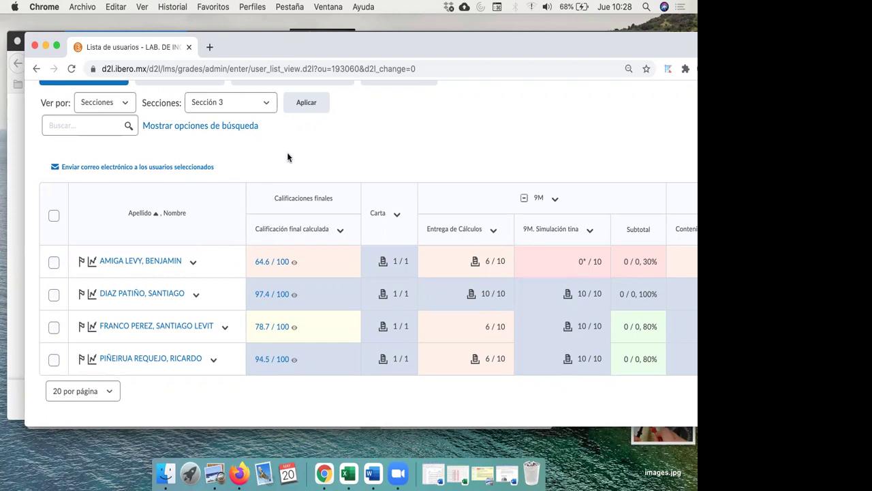
{"action": "scroll", "coordinate": [286, 152], "scroll_direction": "up", "scroll_amount": 3}
{"action": "scroll", "coordinate": [287, 152], "scroll_direction": "down", "scroll_amount": 1}
{"action": "scroll", "coordinate": [289, 158], "scroll_direction": "down", "scroll_amount": 1}
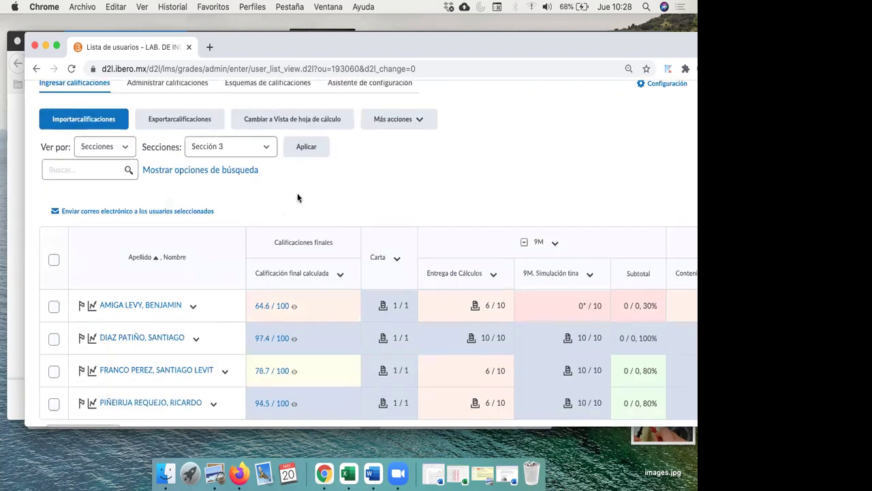
{"action": "scroll", "coordinate": [297, 197], "scroll_direction": "down", "scroll_amount": 1}
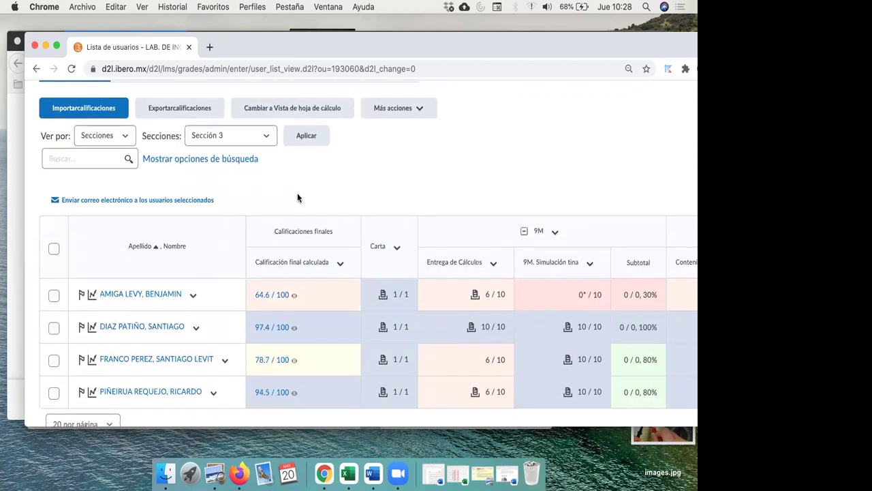
{"action": "scroll", "coordinate": [297, 198], "scroll_direction": "up", "scroll_amount": 5}
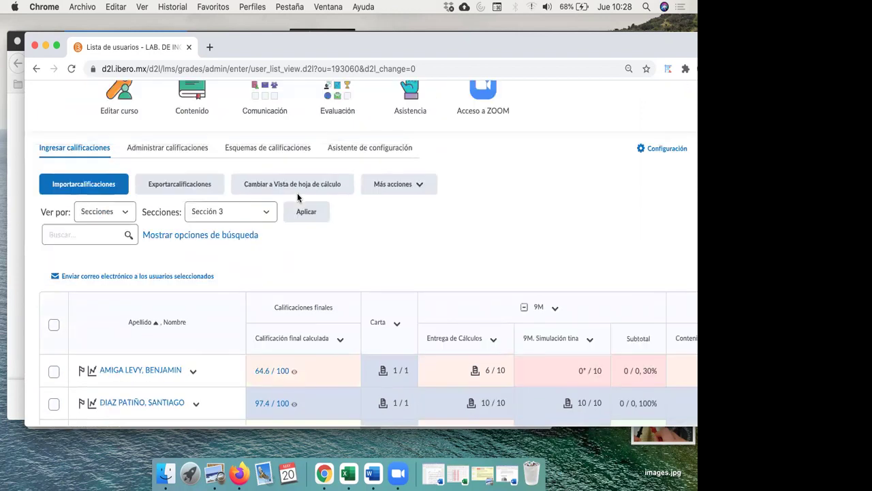
{"action": "scroll", "coordinate": [297, 197], "scroll_direction": "down", "scroll_amount": 2}
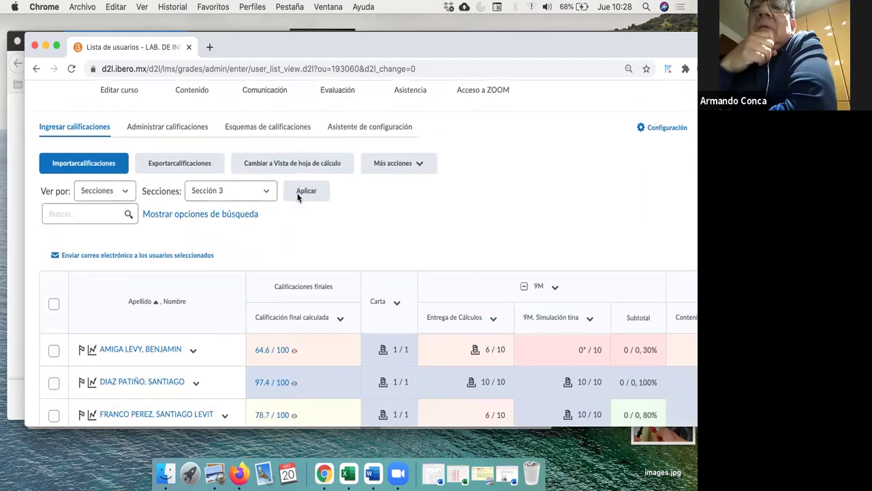
{"action": "scroll", "coordinate": [338, 223], "scroll_direction": "down", "scroll_amount": 1}
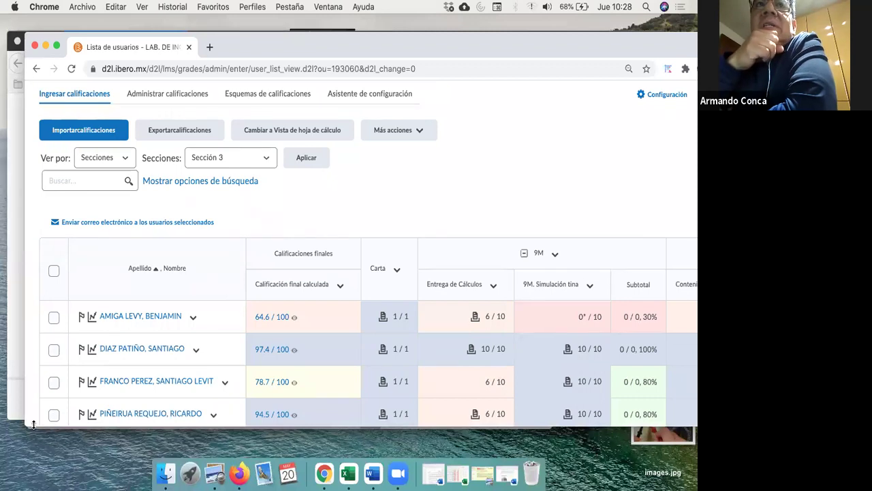
Make the browser window slightly taller to show more of the Sección 3 grade table.
{"action": "left_click_drag", "start_coordinate": [33, 427], "coordinate": [31, 442]}
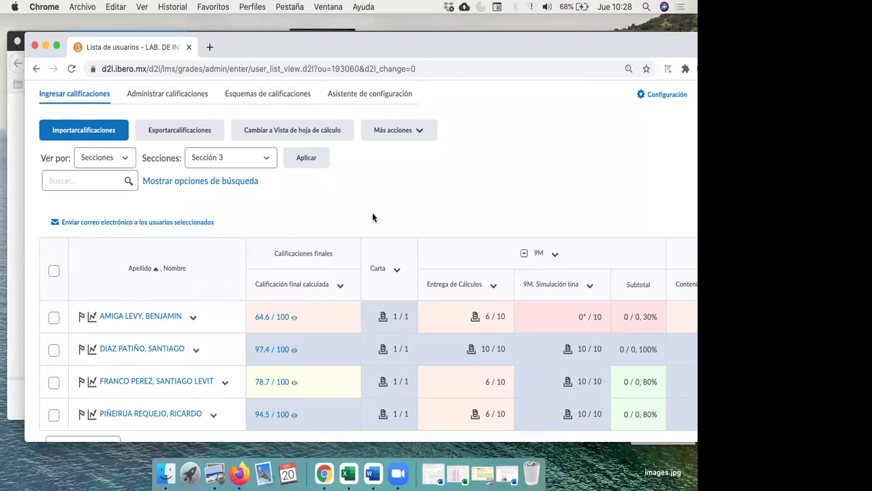
{"action": "scroll", "coordinate": [440, 197], "scroll_direction": "down", "scroll_amount": 1}
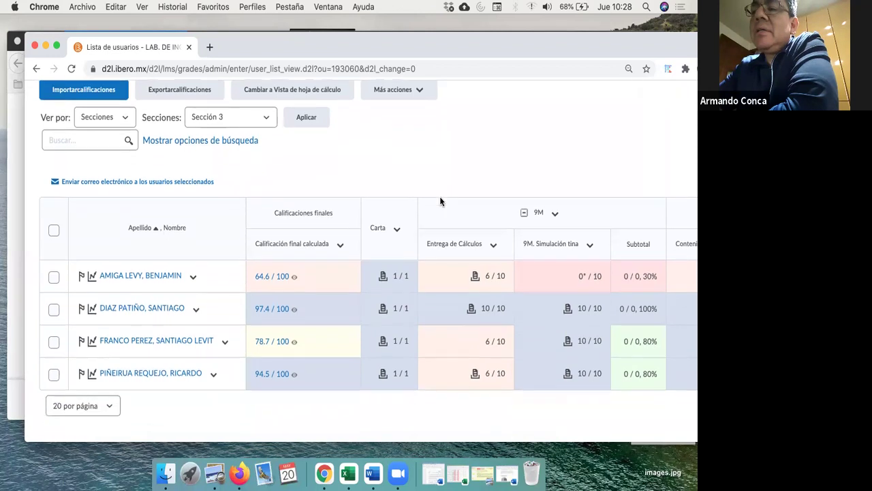
{"action": "scroll", "coordinate": [440, 198], "scroll_direction": "right", "scroll_amount": 1}
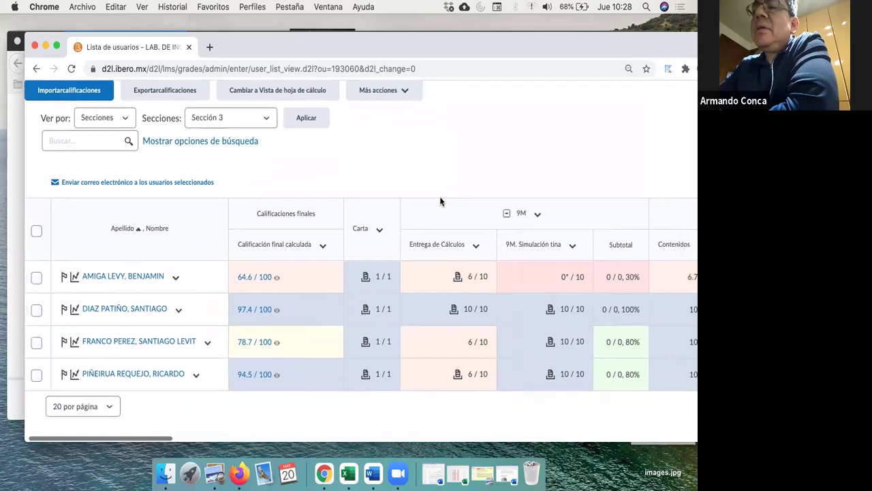
Check the available Ver por options for the grade list and keep Secciones.
{"action": "left_click", "coordinate": [124, 120]}
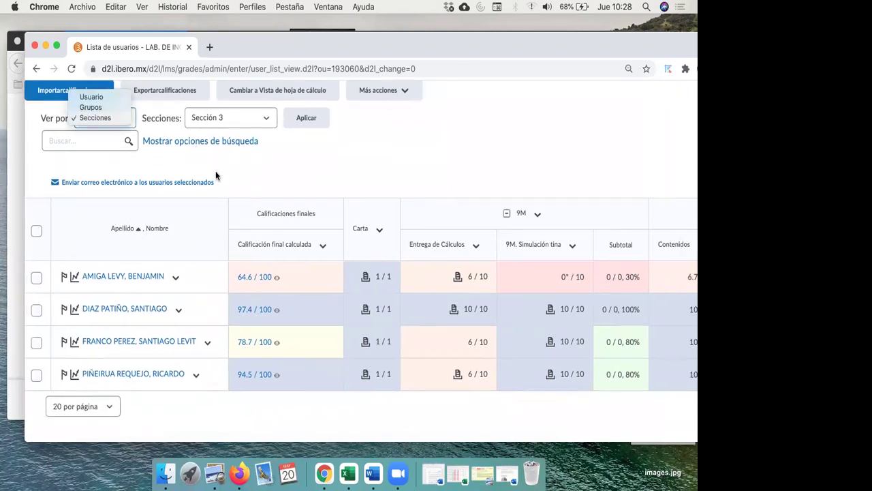
{"action": "left_click", "coordinate": [35, 153]}
Switch to Firefox and bring the section information of the Crear secciones form into view.
{"action": "left_click", "coordinate": [12, 156]}
{"action": "scroll", "coordinate": [160, 157], "scroll_direction": "up", "scroll_amount": 4}
{"action": "scroll", "coordinate": [160, 158], "scroll_direction": "down", "scroll_amount": 1}
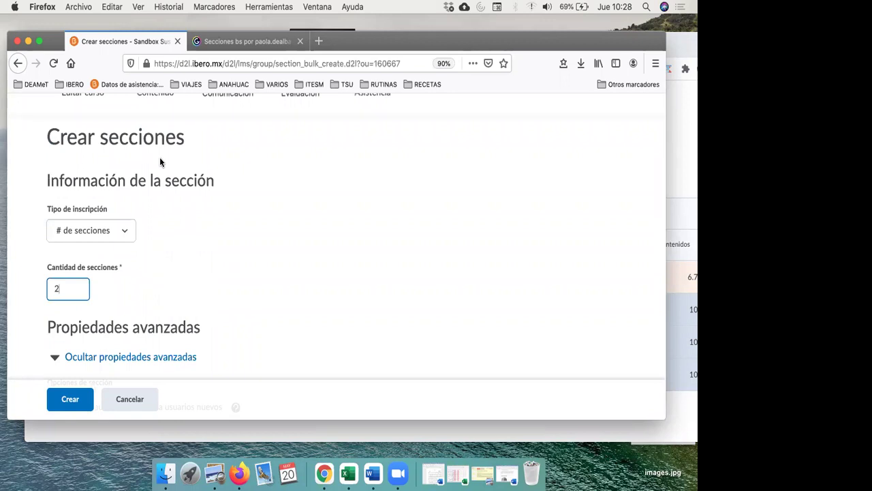
Enable automatic enrollment of new users in the advanced properties of the Crear secciones form.
{"action": "scroll", "coordinate": [161, 162], "scroll_direction": "down", "scroll_amount": 3}
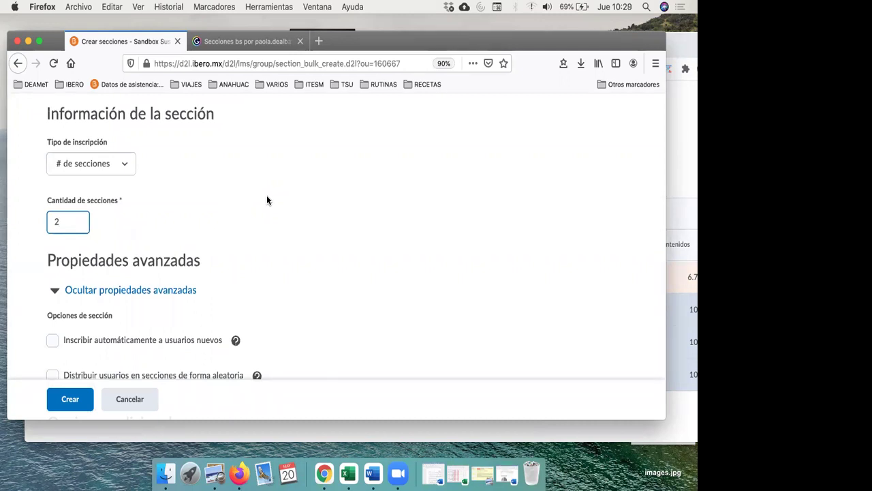
{"action": "scroll", "coordinate": [267, 200], "scroll_direction": "down", "scroll_amount": 1}
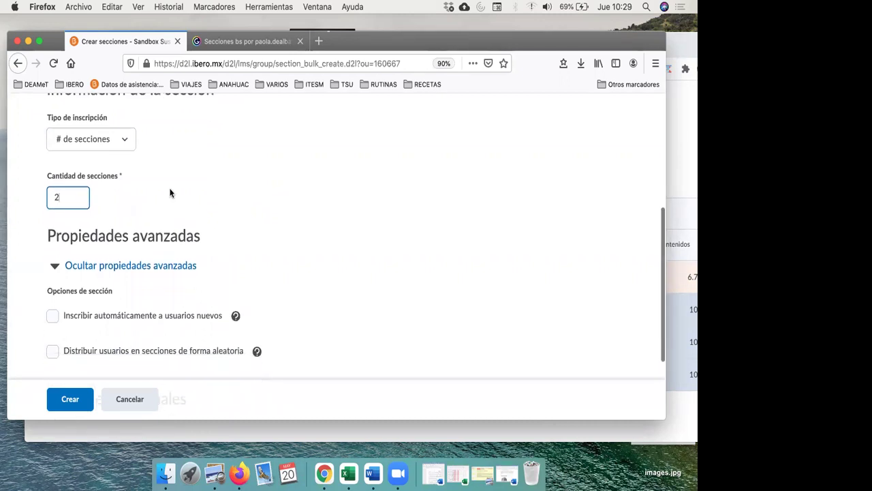
{"action": "scroll", "coordinate": [165, 213], "scroll_direction": "down", "scroll_amount": 3}
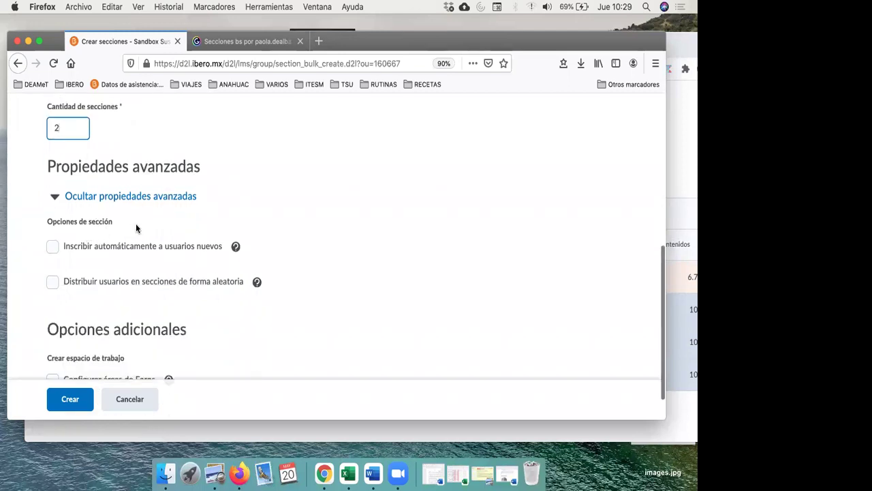
{"action": "scroll", "coordinate": [136, 224], "scroll_direction": "down", "scroll_amount": 1}
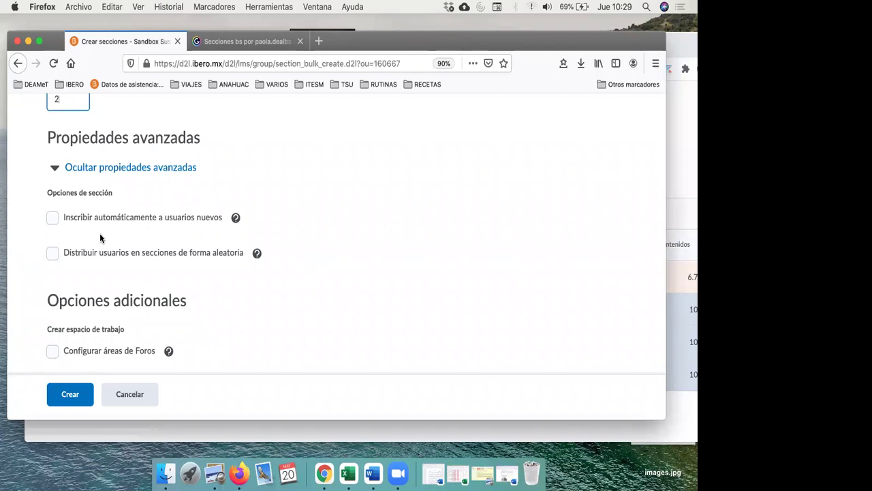
{"action": "scroll", "coordinate": [75, 225], "scroll_direction": "down", "scroll_amount": 1}
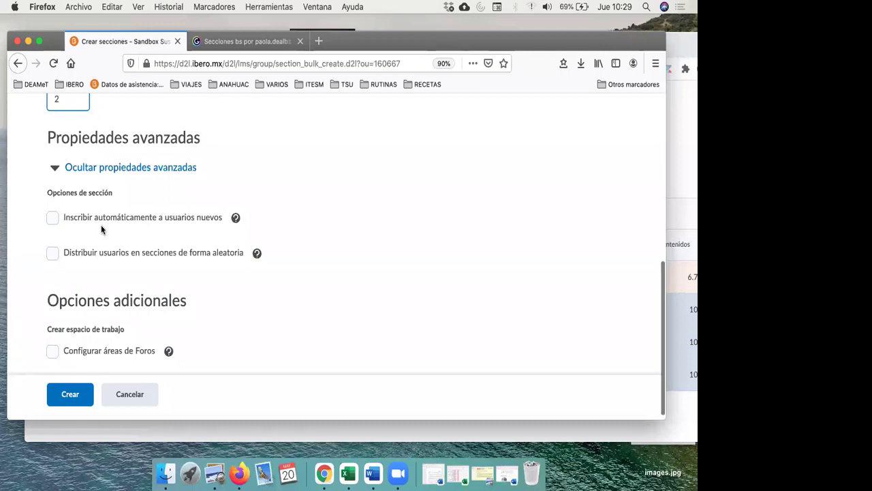
{"action": "left_click", "coordinate": [54, 213]}
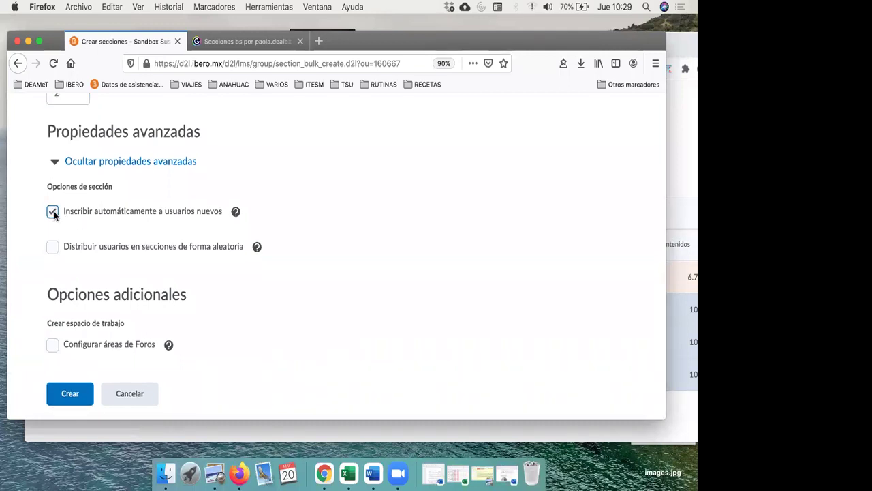
{"action": "left_click", "coordinate": [54, 211]}
{"action": "left_click", "coordinate": [53, 212]}
{"action": "scroll", "coordinate": [78, 267], "scroll_direction": "down", "scroll_amount": 2}
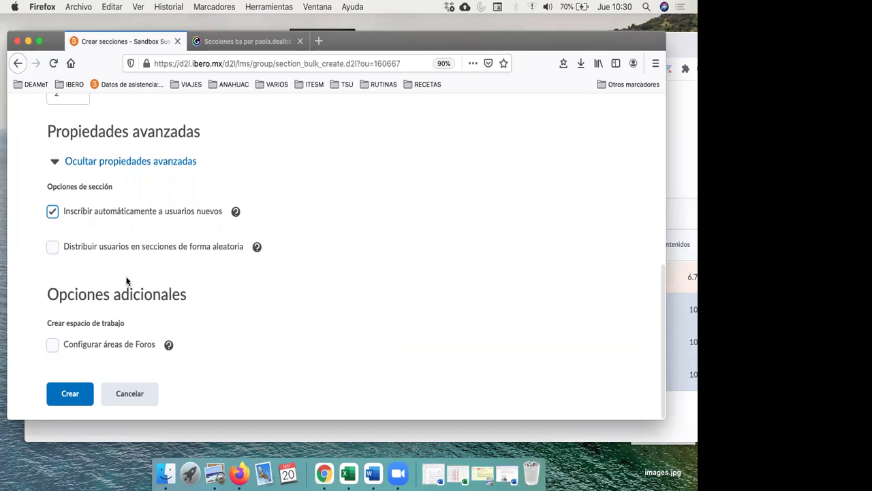
Enable random distribution of users across sections, create the two sections and bring the section list into view.
{"action": "left_click", "coordinate": [53, 247]}
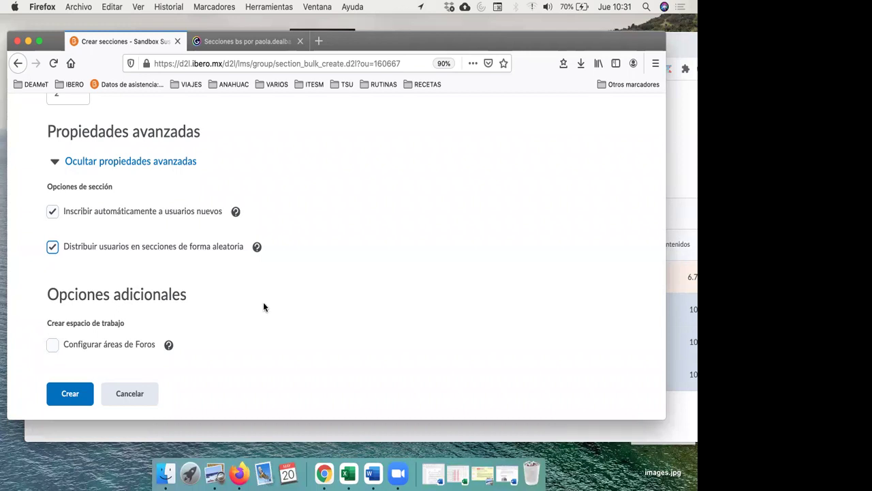
{"action": "left_click", "coordinate": [71, 397]}
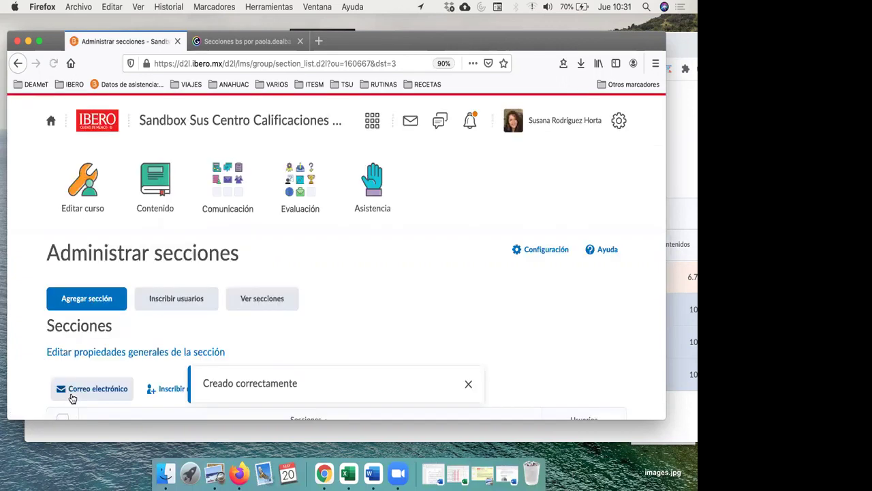
{"action": "scroll", "coordinate": [126, 287], "scroll_direction": "down", "scroll_amount": 3}
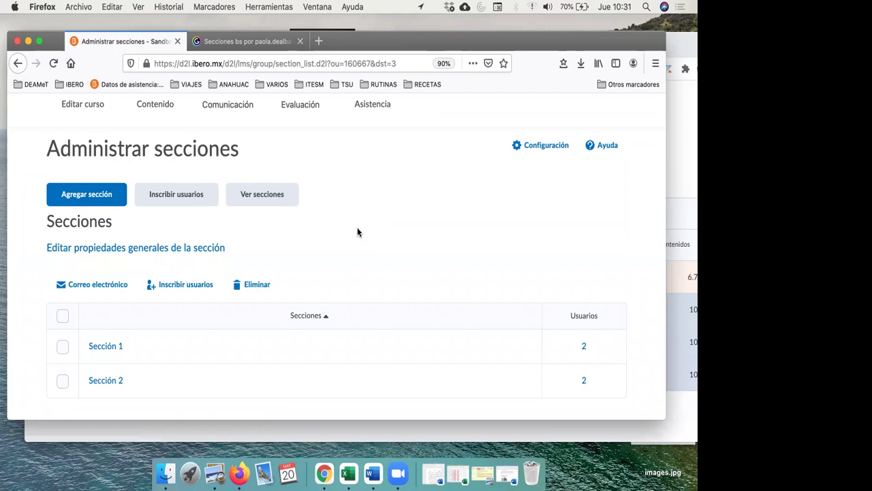
Switch to Chrome and open the section management list of the laboratory course through its course editing tools.
{"action": "left_click", "coordinate": [187, 429]}
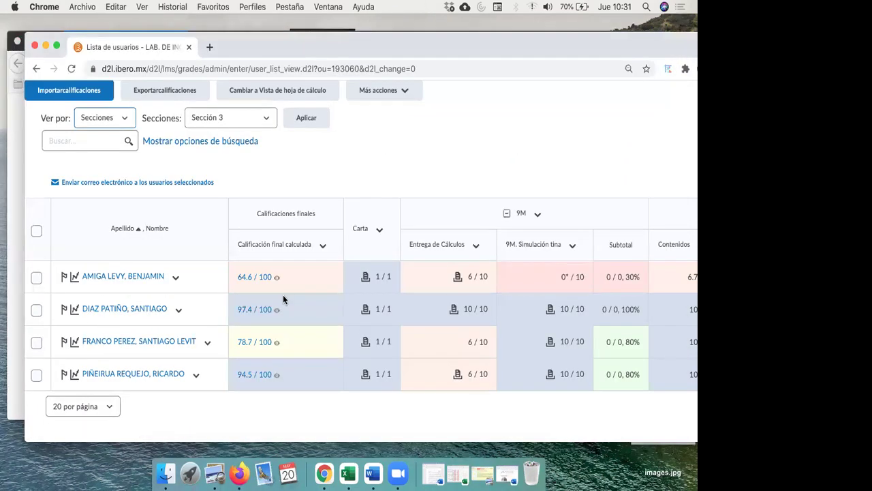
{"action": "scroll", "coordinate": [283, 294], "scroll_direction": "up", "scroll_amount": 3}
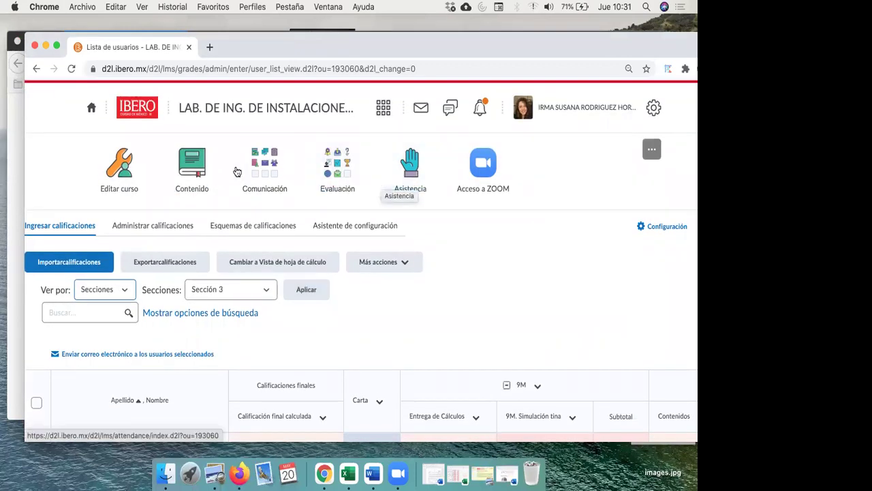
{"action": "left_click", "coordinate": [117, 174]}
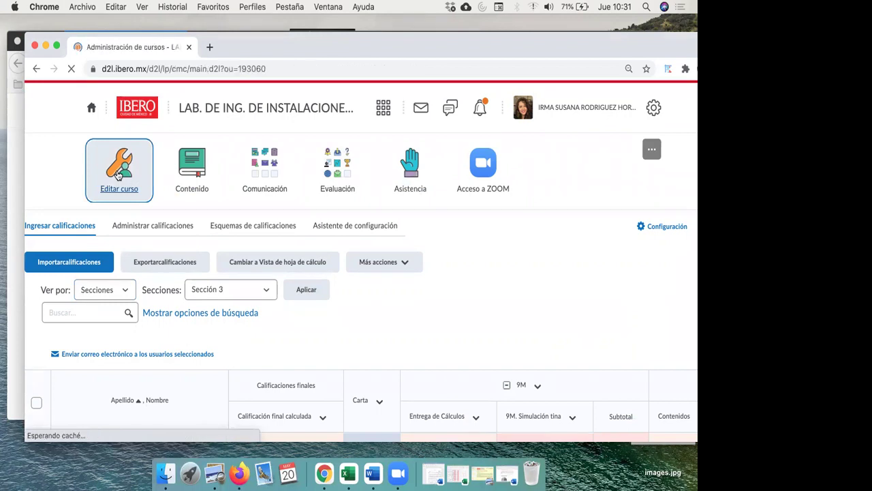
{"action": "scroll", "coordinate": [335, 285], "scroll_direction": "down", "scroll_amount": 5}
{"action": "left_click", "coordinate": [417, 424]}
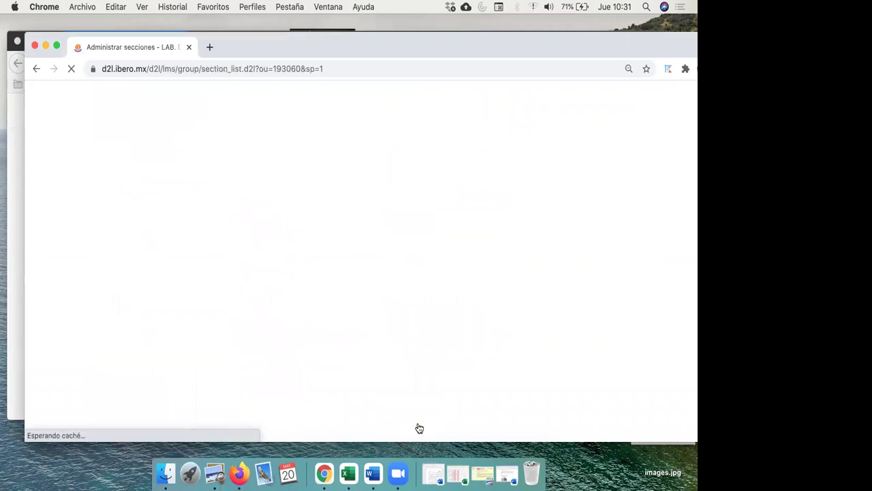
{"action": "scroll", "coordinate": [466, 280], "scroll_direction": "down", "scroll_amount": 2}
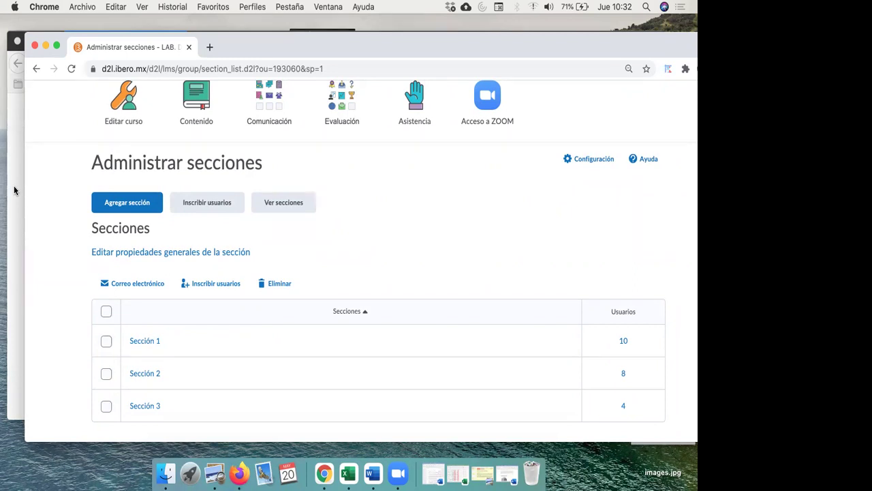
Switch to Firefox, review the members enrolled in Sección 1, and close the member list.
{"action": "left_click", "coordinate": [13, 190]}
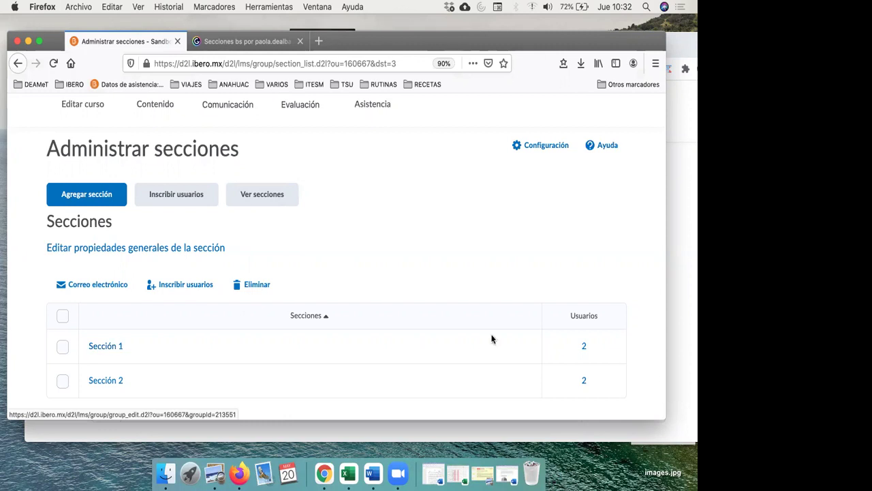
{"action": "left_click", "coordinate": [584, 347]}
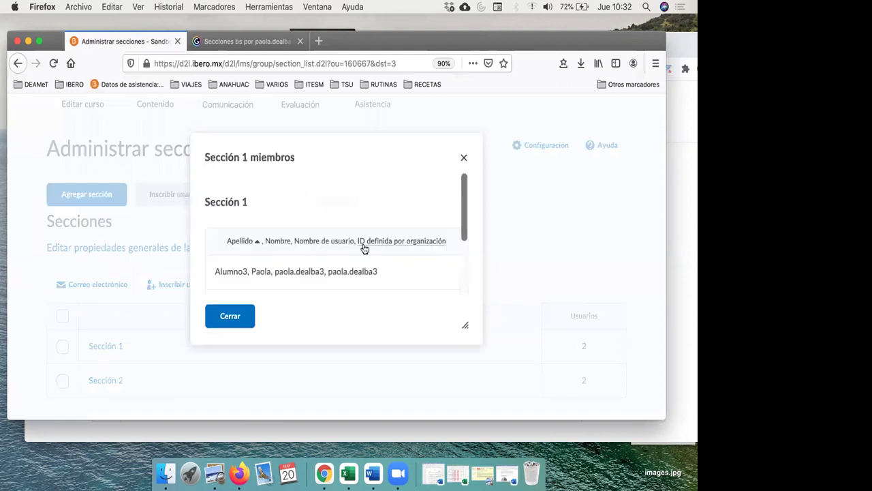
{"action": "scroll", "coordinate": [363, 248], "scroll_direction": "down", "scroll_amount": 3}
{"action": "scroll", "coordinate": [363, 247], "scroll_direction": "up", "scroll_amount": 1}
{"action": "scroll", "coordinate": [362, 244], "scroll_direction": "up", "scroll_amount": 2}
{"action": "scroll", "coordinate": [363, 244], "scroll_direction": "down", "scroll_amount": 3}
{"action": "left_click", "coordinate": [466, 159]}
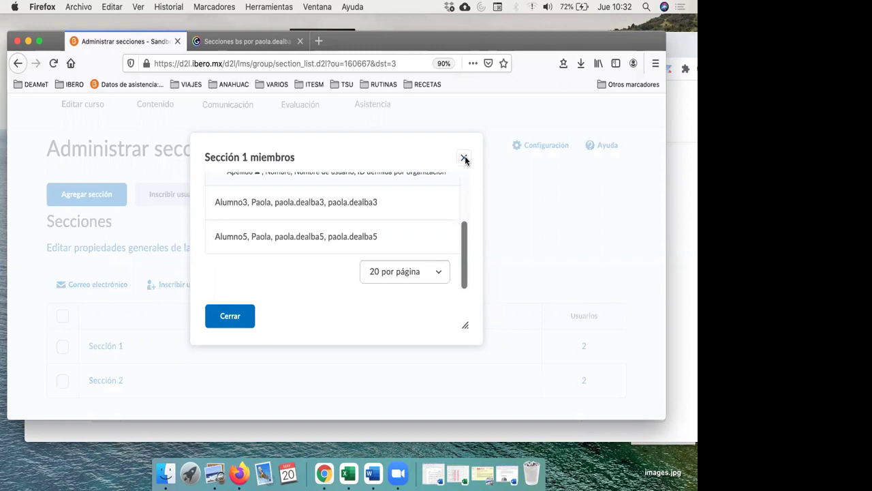
Open Sección 1 for editing and change its name to "Sección Act 1".
{"action": "left_click", "coordinate": [108, 347]}
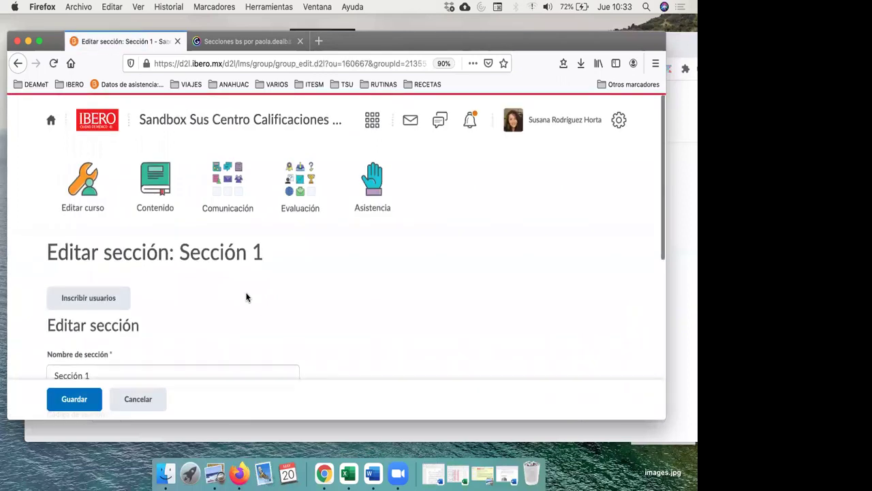
{"action": "scroll", "coordinate": [247, 297], "scroll_direction": "down", "scroll_amount": 5}
{"action": "left_click", "coordinate": [106, 173]}
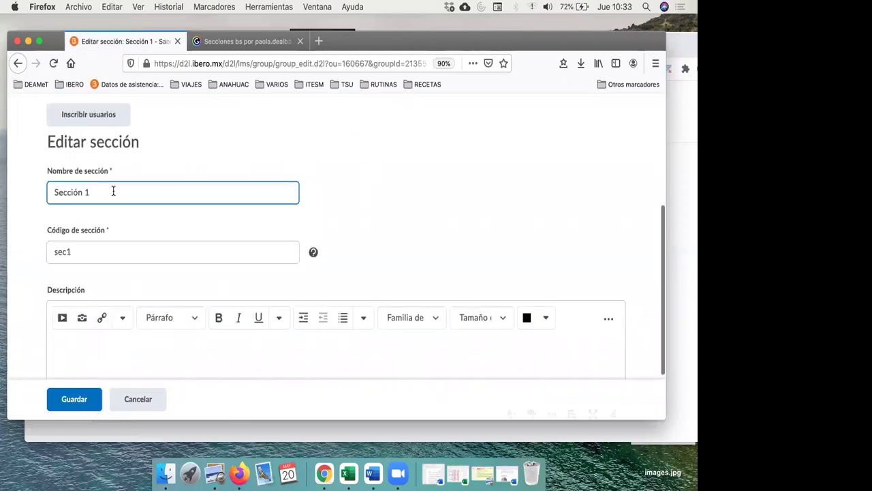
{"action": "left_click_drag", "start_coordinate": [113, 192], "coordinate": [34, 183]}
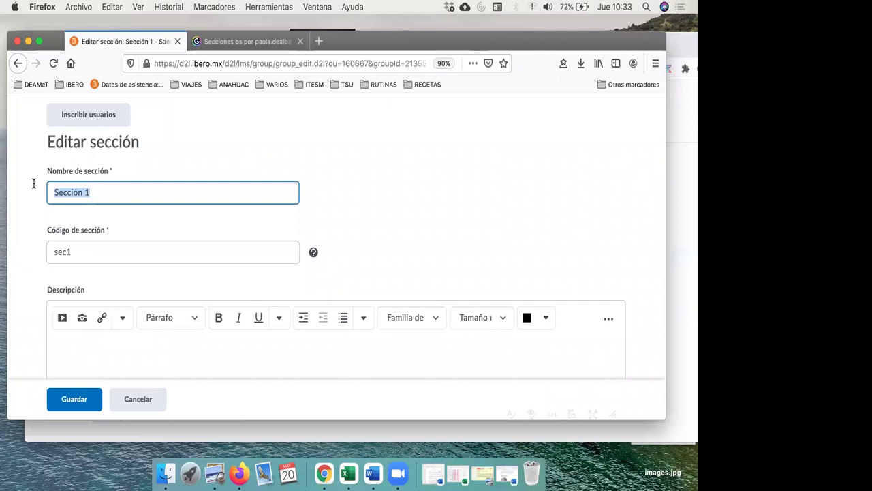
{"action": "type", "text": "Secc"}
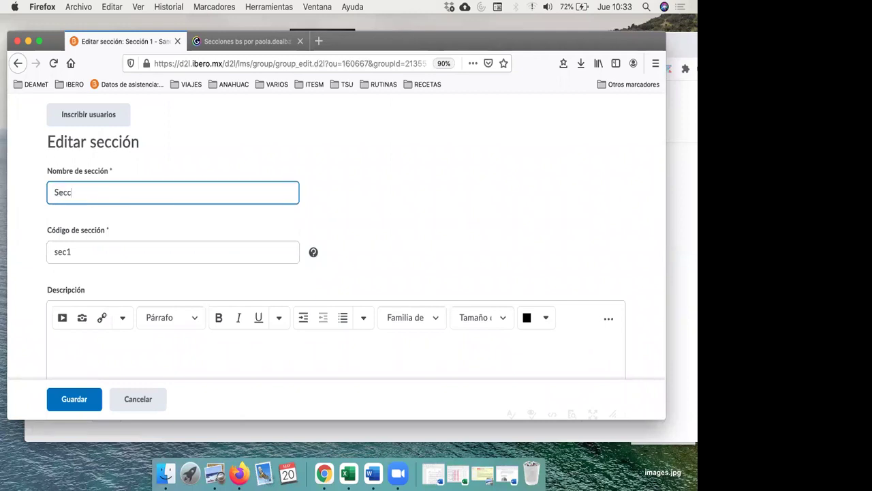
{"action": "type", "text": "ión Act 1"}
Set the section code to "S-Act 1" and save the section.
{"action": "left_click", "coordinate": [100, 255]}
{"action": "left_click_drag", "start_coordinate": [87, 252], "coordinate": [20, 244]}
{"action": "type", "text": "S-A"}
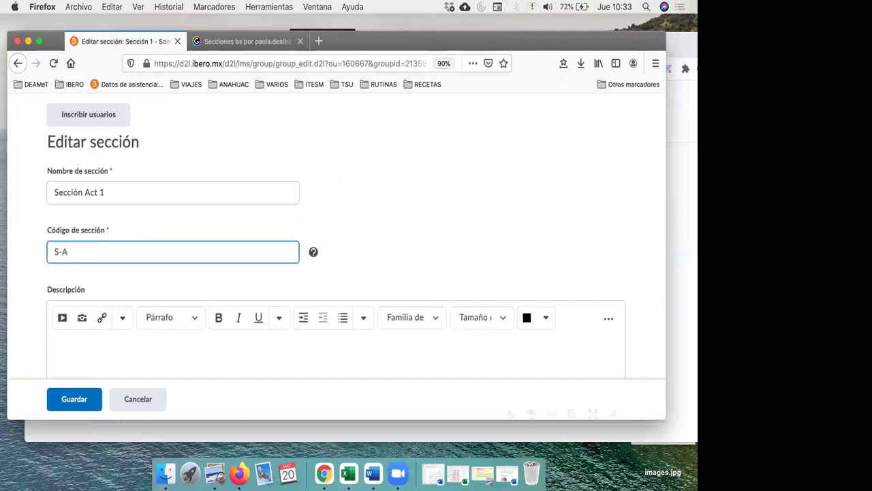
{"action": "type", "text": "ct 1"}
{"action": "scroll", "coordinate": [20, 247], "scroll_direction": "down", "scroll_amount": 2}
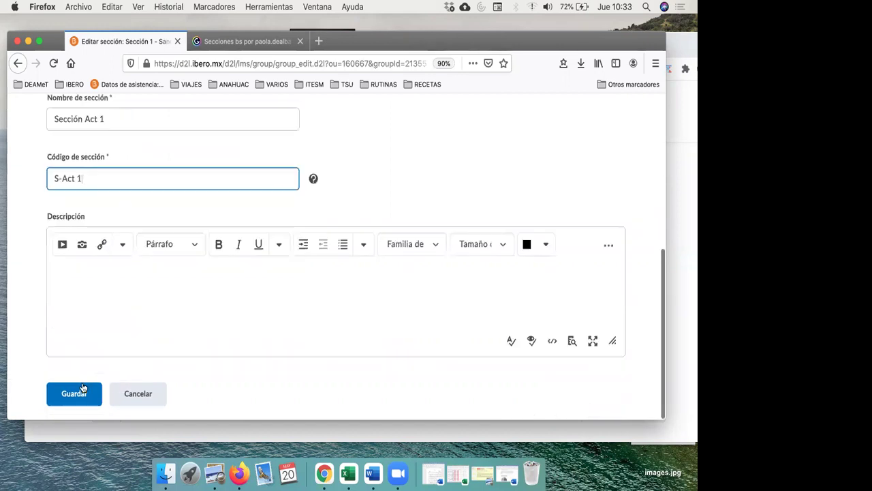
{"action": "scroll", "coordinate": [135, 195], "scroll_direction": "up", "scroll_amount": 3}
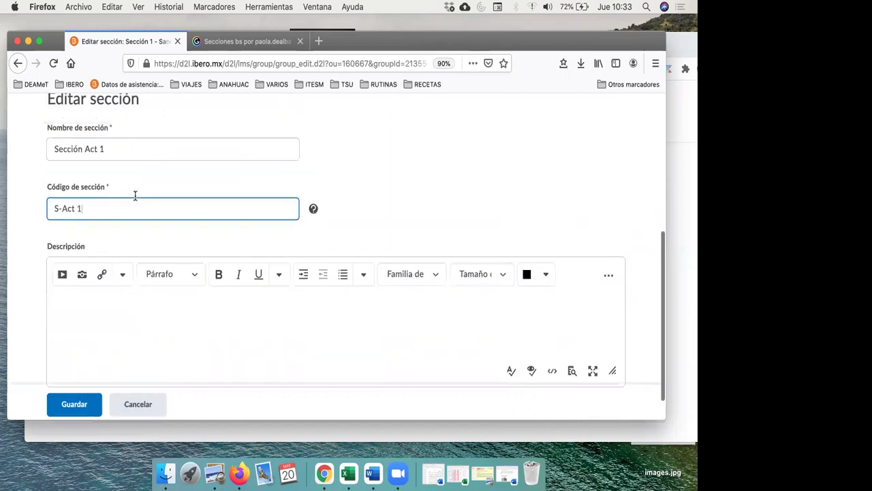
{"action": "left_click", "coordinate": [80, 403]}
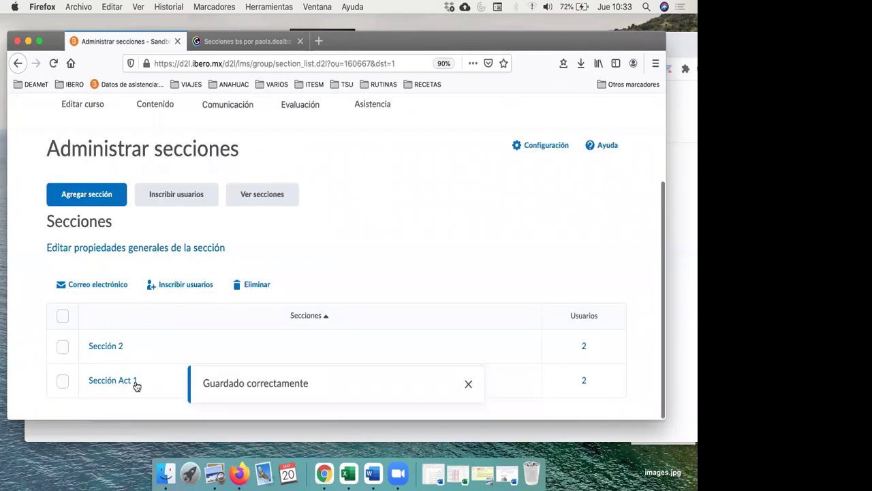
Open Sección 2 for editing and change its name to "Sección 2 Act 1".
{"action": "left_click", "coordinate": [114, 349]}
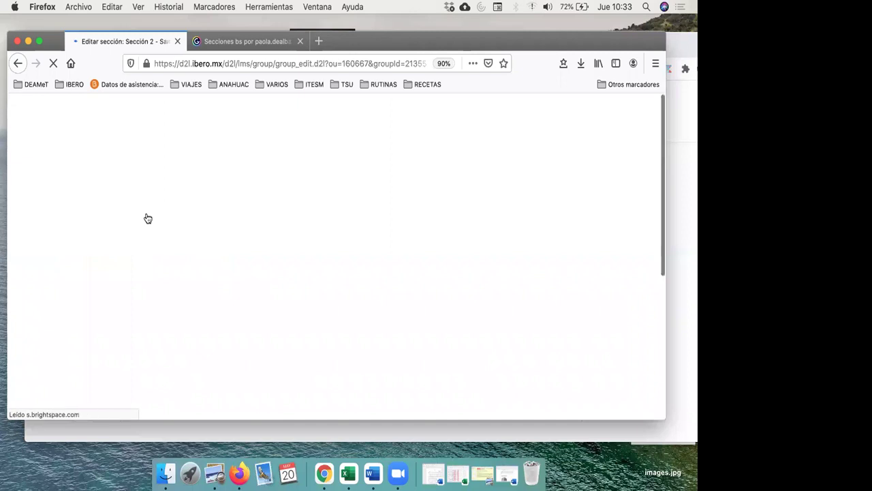
{"action": "scroll", "coordinate": [117, 238], "scroll_direction": "down", "scroll_amount": 5}
{"action": "left_click", "coordinate": [120, 212]}
{"action": "type", "text": "Act 2"}
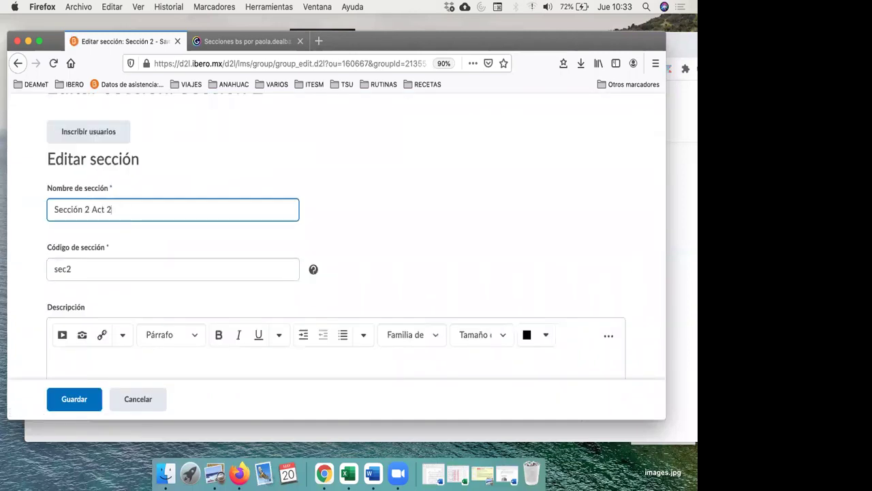
{"action": "key", "text": "BackSpace"}
{"action": "type", "text": "1"}
Set the second section's code to "S-Act1", save it and bring the section list into view.
{"action": "left_click", "coordinate": [83, 267]}
{"action": "key", "text": "super+a"}
{"action": "type", "text": "S-Act1"}
{"action": "left_click", "coordinate": [78, 399]}
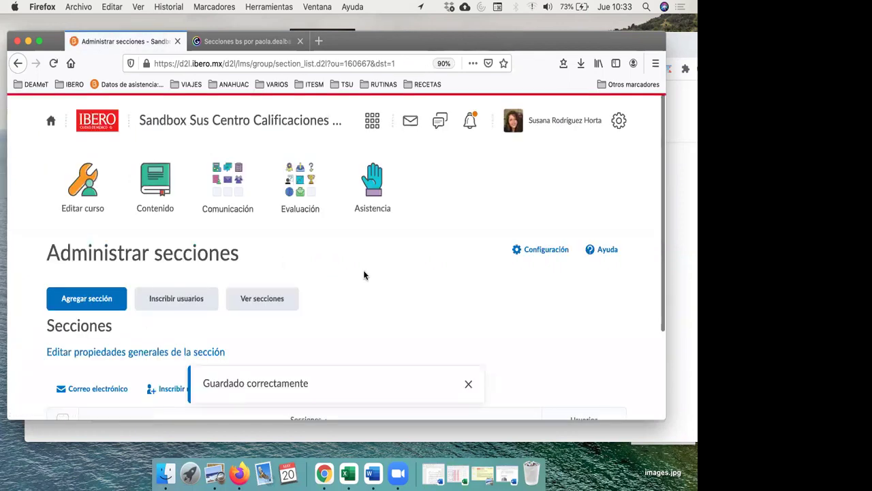
{"action": "scroll", "coordinate": [364, 275], "scroll_direction": "down", "scroll_amount": 3}
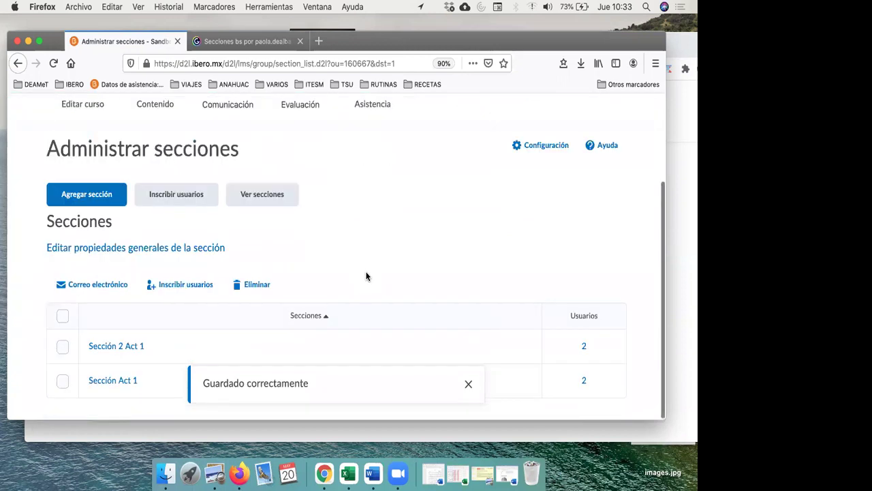
Rename Sección Act 1 as "Sección 1 Act 1", save it and bring the section list into view.
{"action": "left_click", "coordinate": [124, 385]}
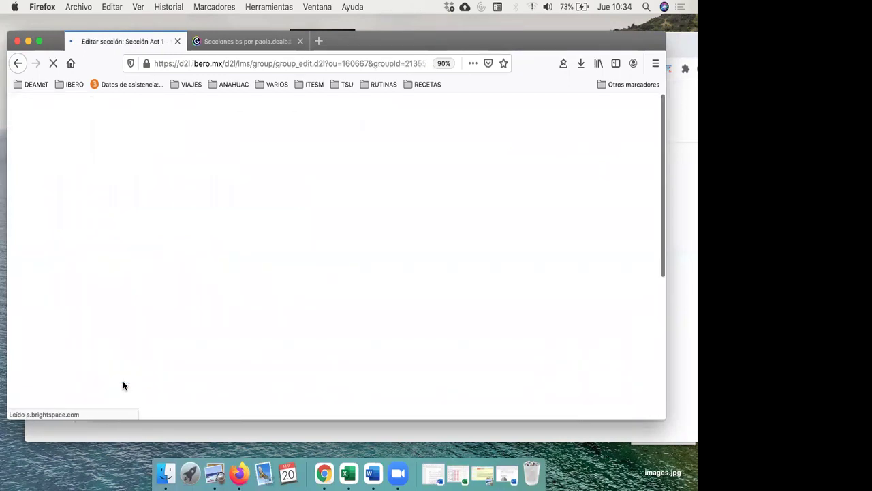
{"action": "left_click", "coordinate": [82, 313]}
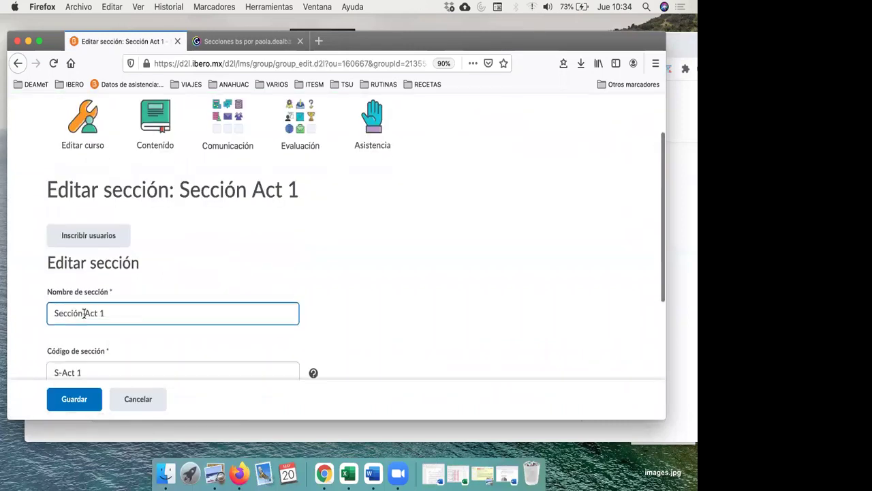
{"action": "type", "text": "1"}
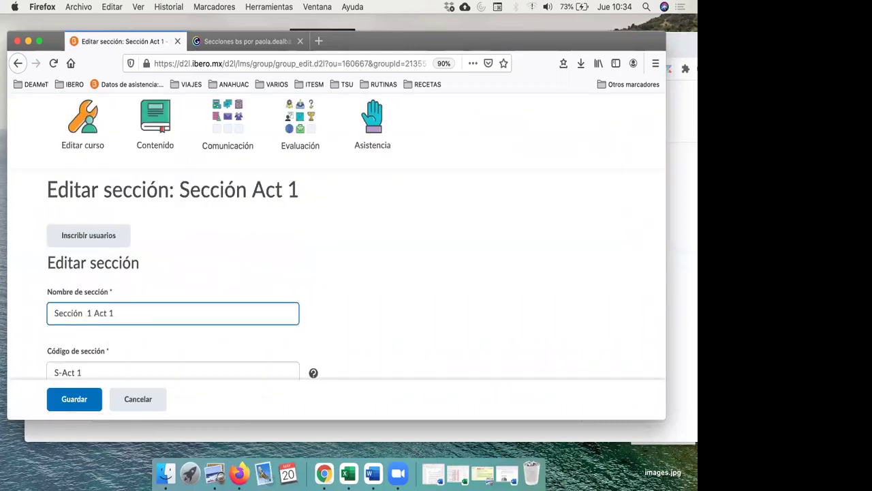
{"action": "left_click", "coordinate": [75, 395]}
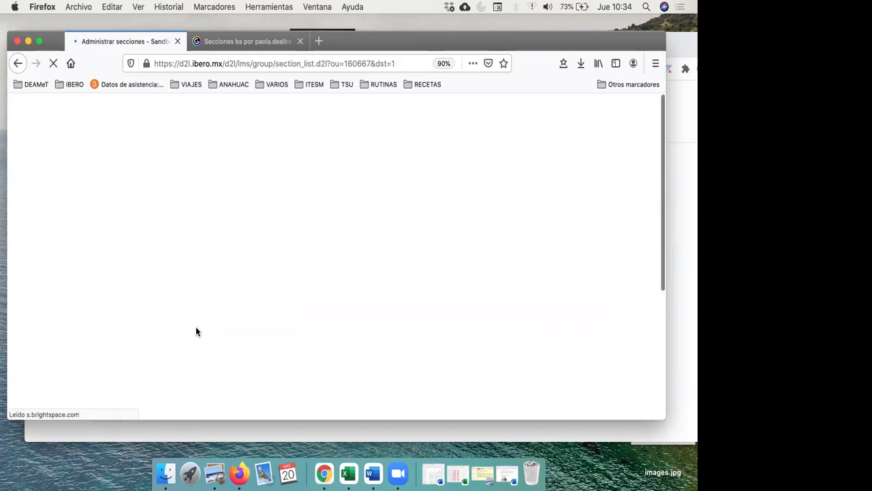
{"action": "scroll", "coordinate": [195, 332], "scroll_direction": "down", "scroll_amount": 2}
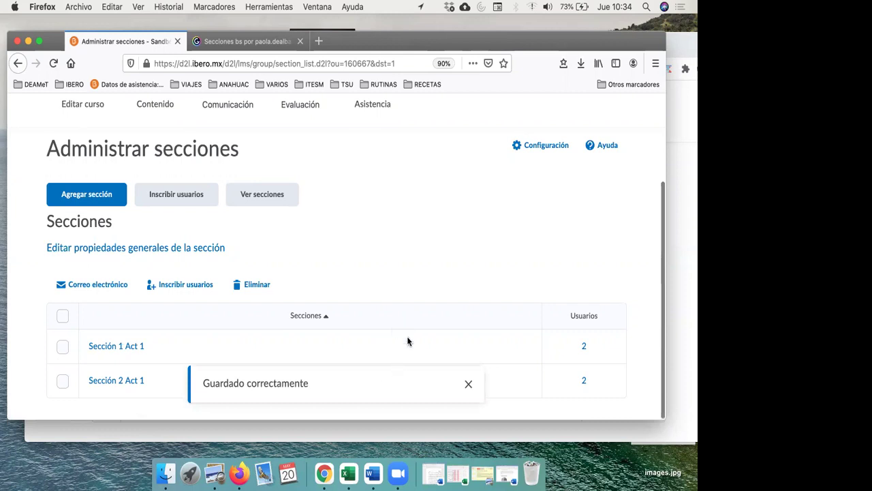
Switch to Chrome to view the other course's section list, and return to the Firefox course.
{"action": "left_click", "coordinate": [135, 429]}
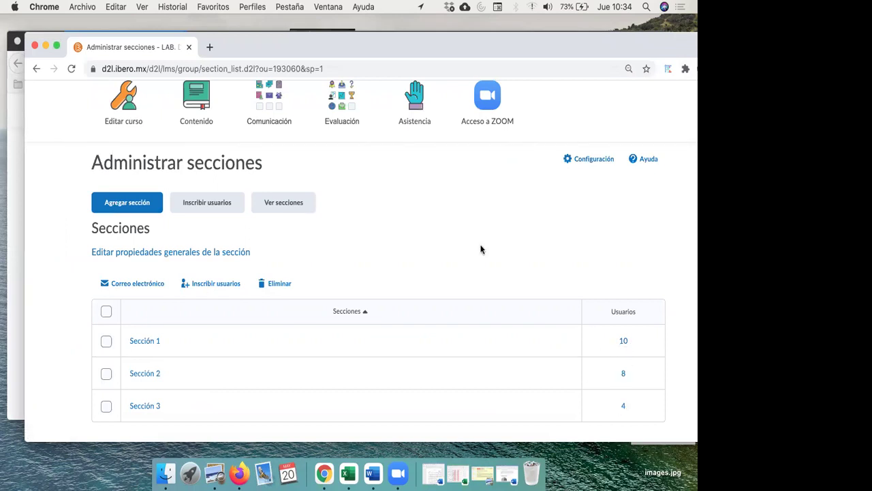
{"action": "left_click", "coordinate": [18, 151]}
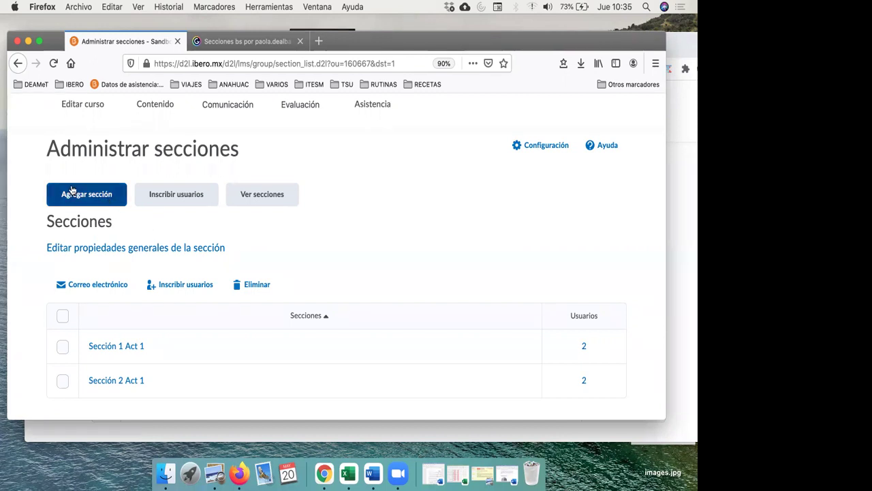
Start a new section named "Sección 3 Repaso" with the section code "sec3-R".
{"action": "left_click", "coordinate": [90, 196]}
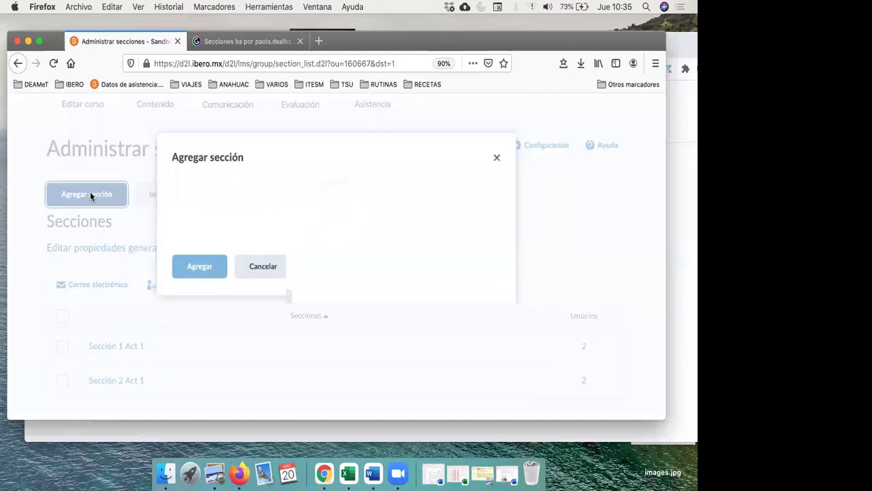
{"action": "scroll", "coordinate": [337, 225], "scroll_direction": "down", "scroll_amount": 4}
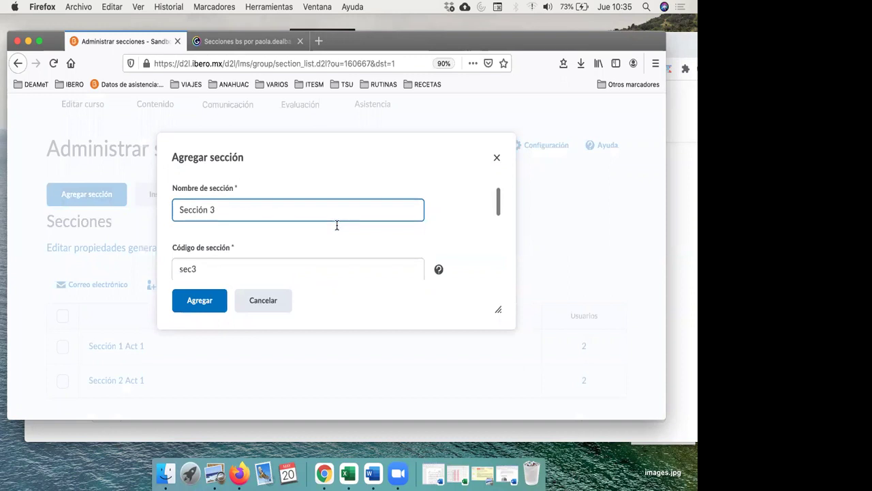
{"action": "scroll", "coordinate": [336, 230], "scroll_direction": "down", "scroll_amount": 3}
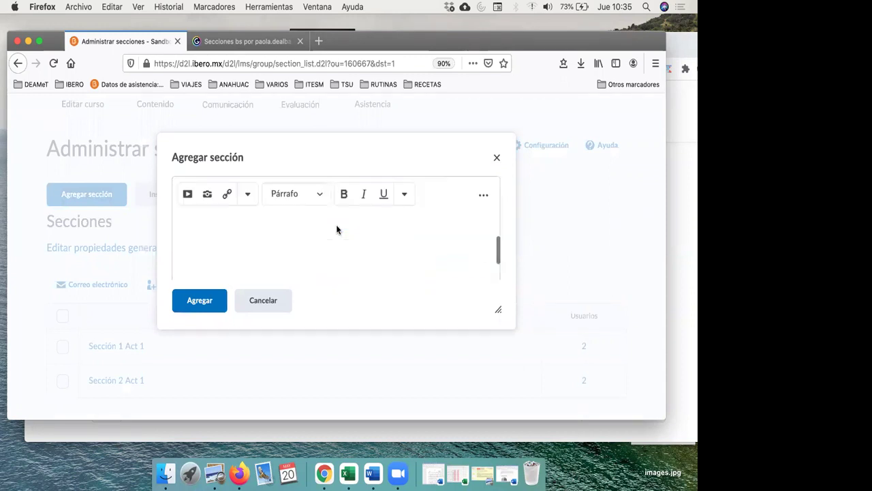
{"action": "scroll", "coordinate": [273, 204], "scroll_direction": "up", "scroll_amount": 2}
{"action": "scroll", "coordinate": [286, 196], "scroll_direction": "up", "scroll_amount": 3}
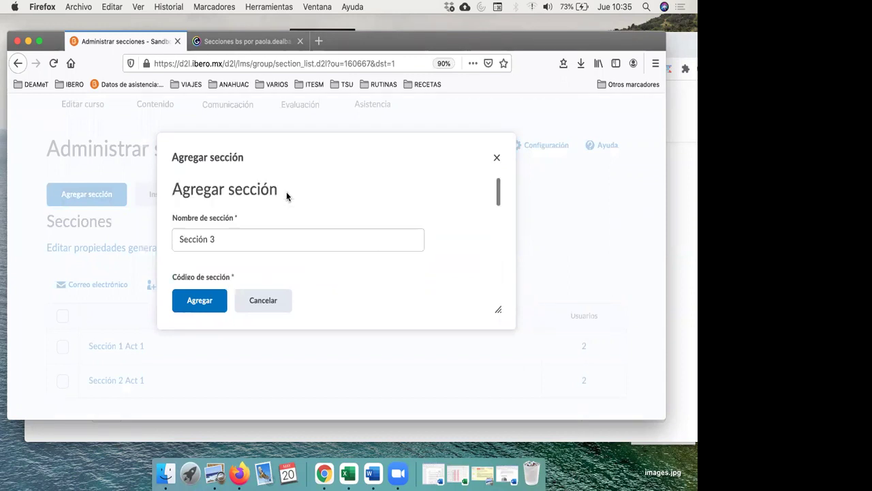
{"action": "left_click", "coordinate": [218, 238]}
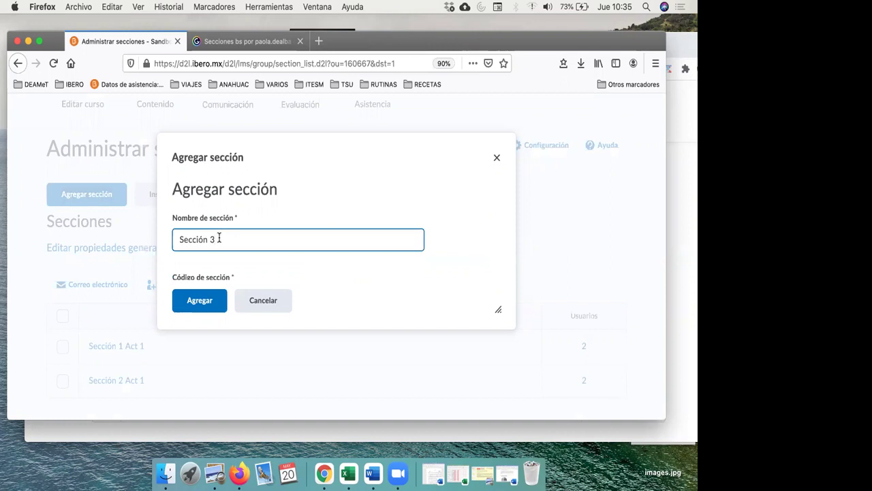
{"action": "type", "text": "Repaso"}
{"action": "scroll", "coordinate": [232, 214], "scroll_direction": "down", "scroll_amount": 3}
{"action": "left_click", "coordinate": [207, 226]}
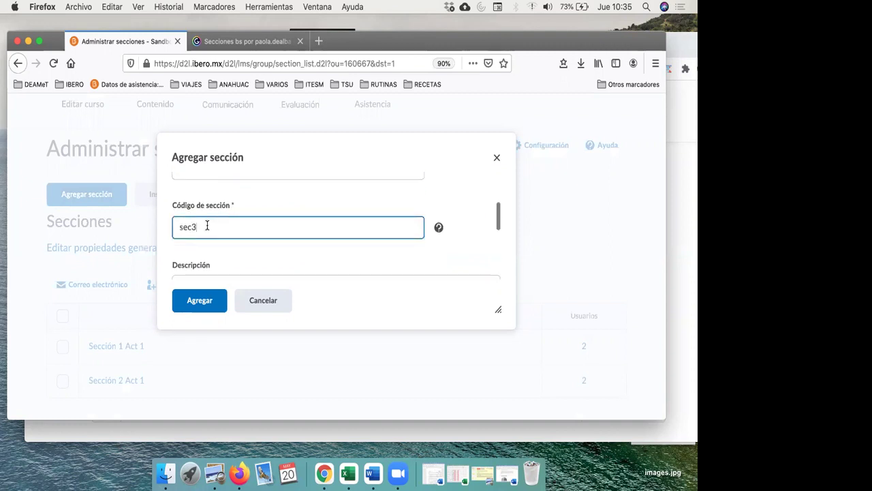
{"action": "type", "text": "-R"}
Enter "Contenidos de refuerzo para Actividad 1" as the new section's description and add the section.
{"action": "scroll", "coordinate": [171, 224], "scroll_direction": "down", "scroll_amount": 3}
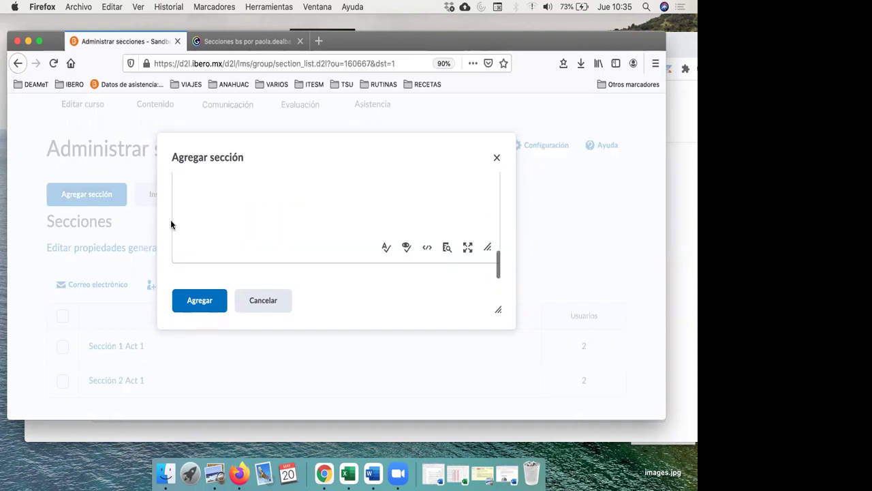
{"action": "left_click", "coordinate": [243, 196]}
{"action": "type", "text": "Cone"}
{"action": "key", "text": "BackSpace"}
{"action": "type", "text": "t"}
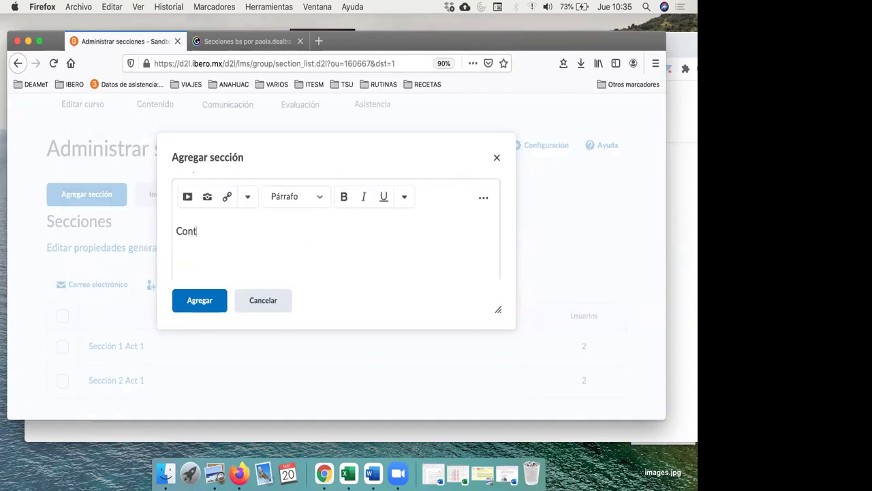
{"action": "type", "text": "enidos de refuerzo para "}
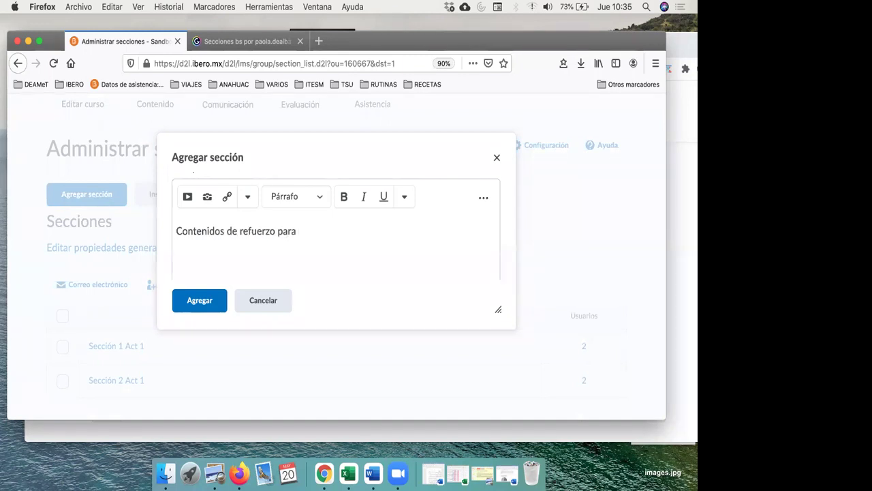
{"action": "type", "text": "Actividad 1"}
{"action": "left_click", "coordinate": [202, 309]}
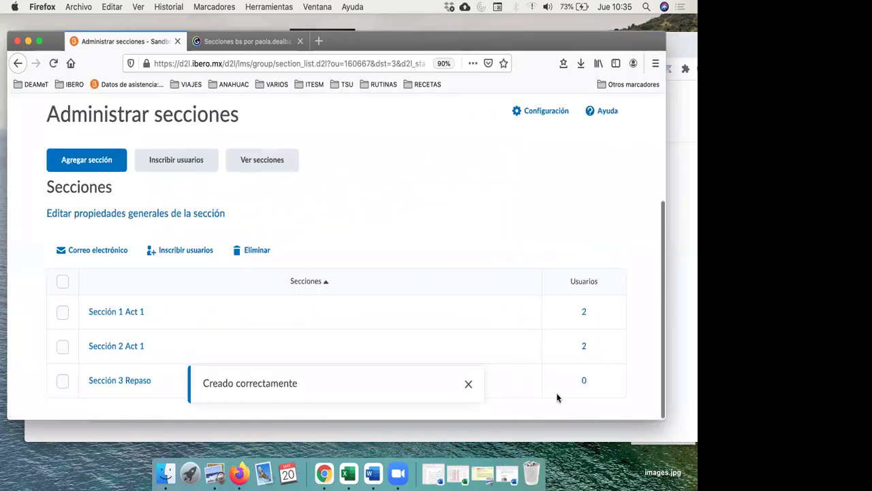
Open Sección 3 Repaso, enroll the second and third listed students in it and save the enrollment.
{"action": "left_click", "coordinate": [127, 379]}
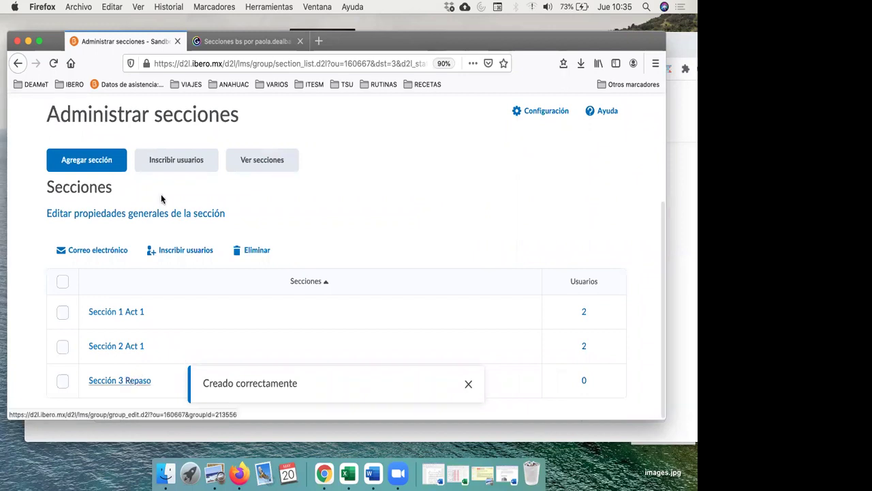
{"action": "left_click", "coordinate": [122, 379]}
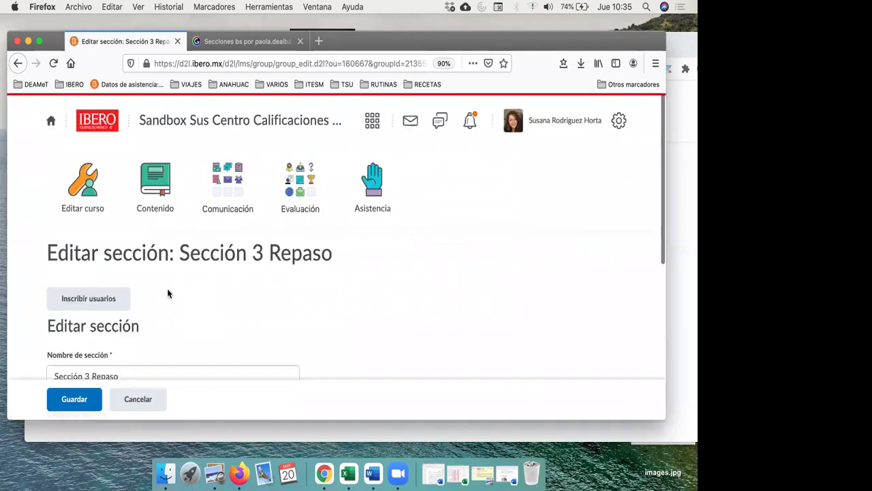
{"action": "scroll", "coordinate": [175, 287], "scroll_direction": "down", "scroll_amount": 2}
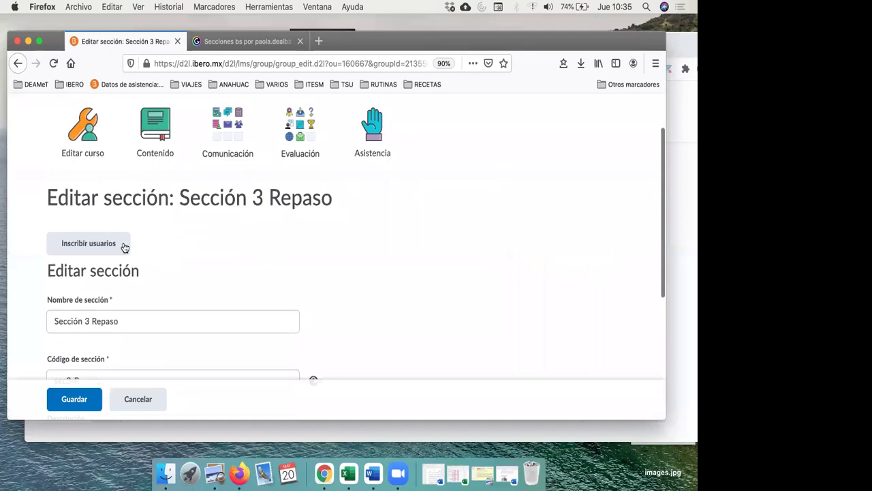
{"action": "left_click", "coordinate": [122, 244]}
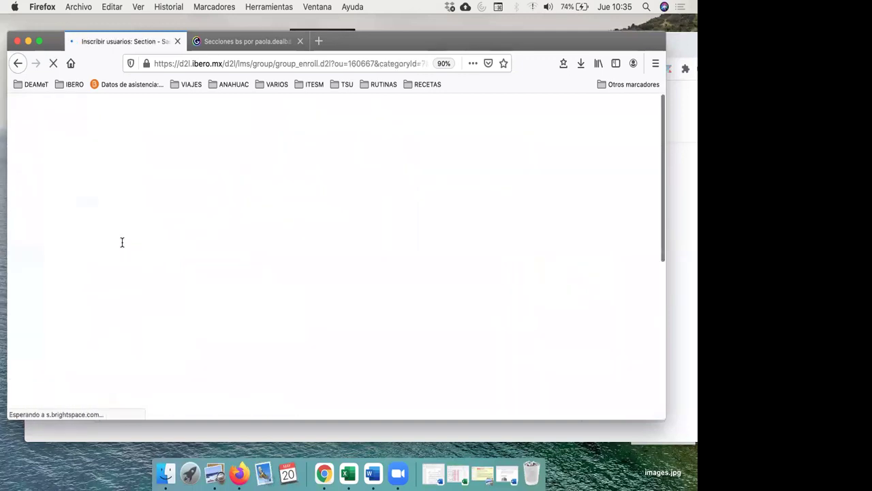
{"action": "scroll", "coordinate": [122, 242], "scroll_direction": "down", "scroll_amount": 8}
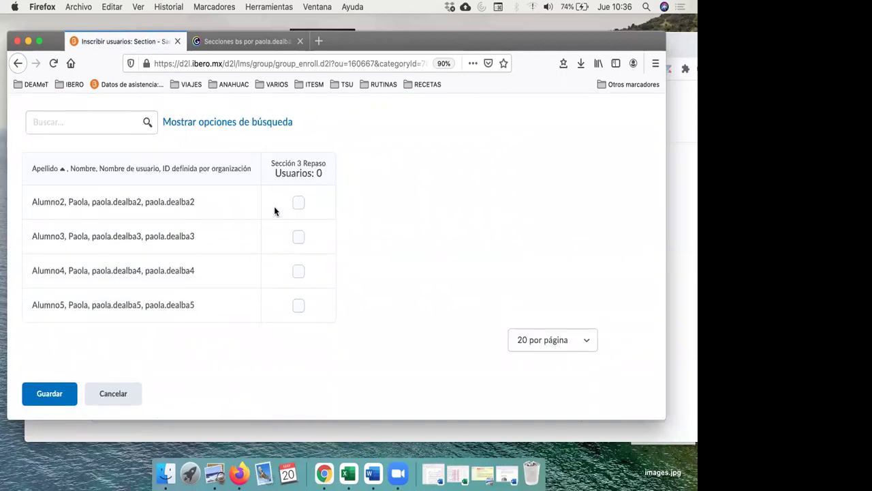
{"action": "left_click", "coordinate": [300, 236]}
{"action": "left_click", "coordinate": [299, 274]}
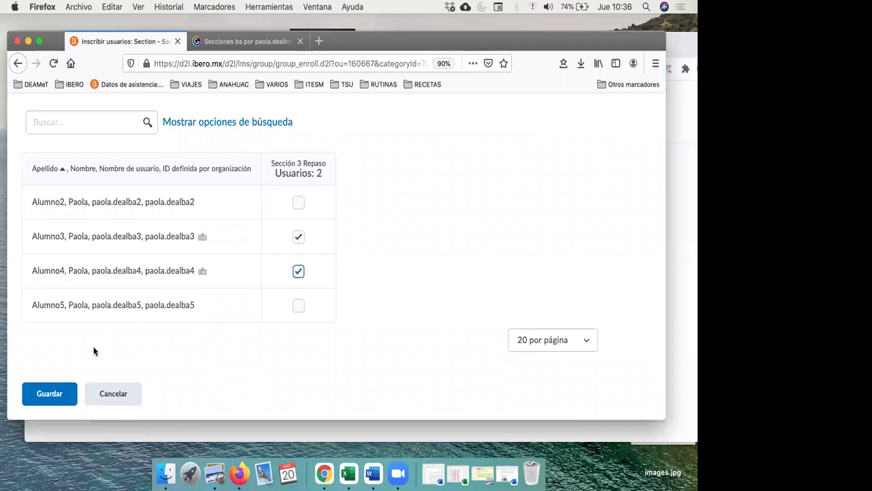
{"action": "left_click", "coordinate": [58, 394]}
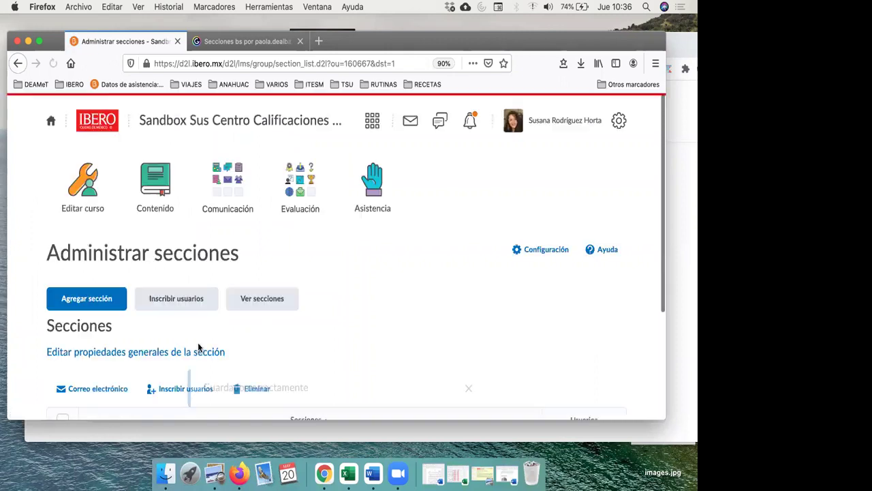
{"action": "scroll", "coordinate": [197, 348], "scroll_direction": "down", "scroll_amount": 3}
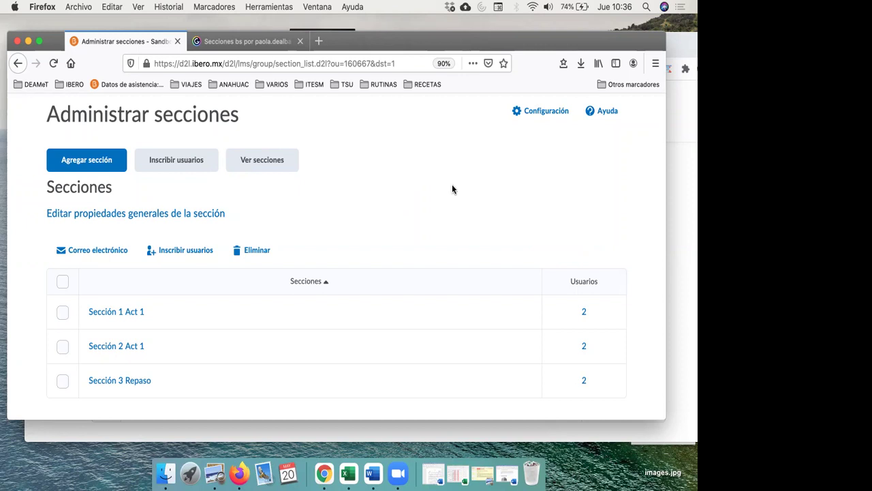
Open Sección 1 Act 1, examine its settings and enrolled students, and leave without changing anything.
{"action": "left_click", "coordinate": [135, 313]}
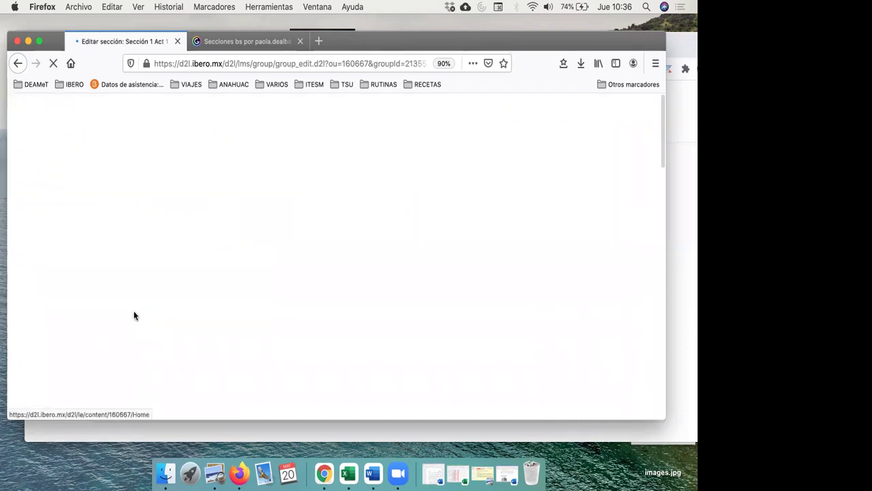
{"action": "scroll", "coordinate": [291, 215], "scroll_direction": "down", "scroll_amount": 5}
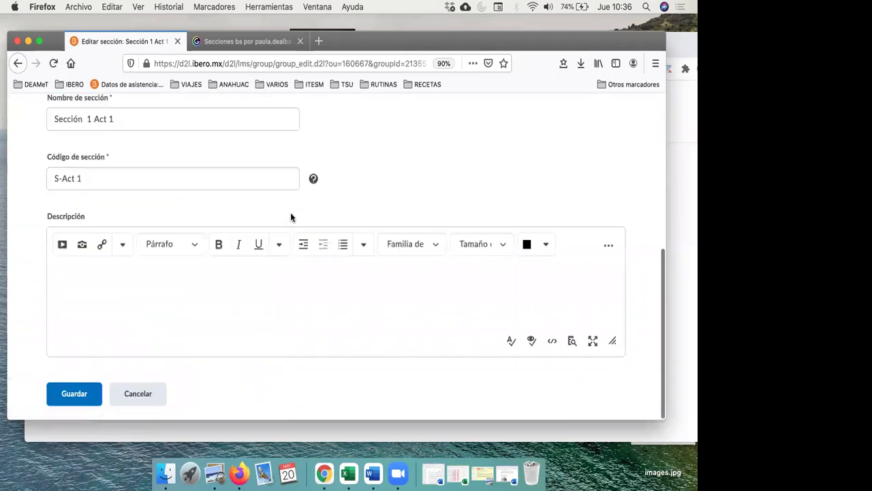
{"action": "scroll", "coordinate": [291, 217], "scroll_direction": "up", "scroll_amount": 5}
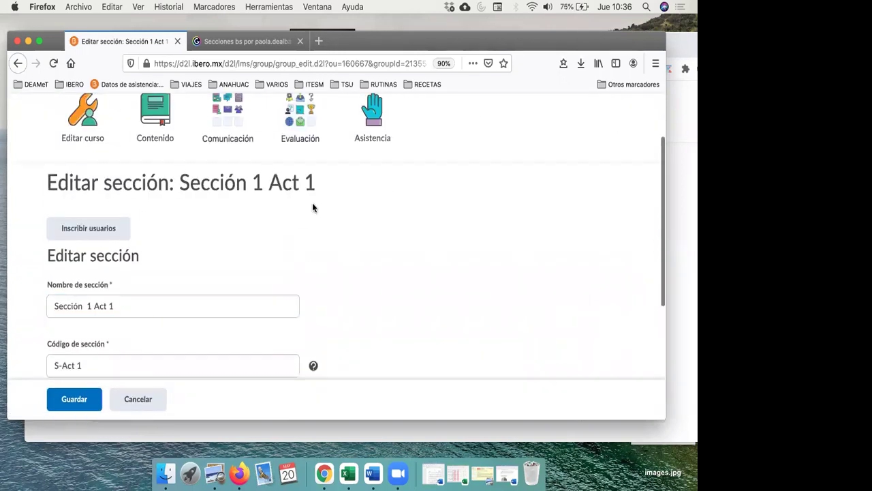
{"action": "scroll", "coordinate": [312, 202], "scroll_direction": "down", "scroll_amount": 2}
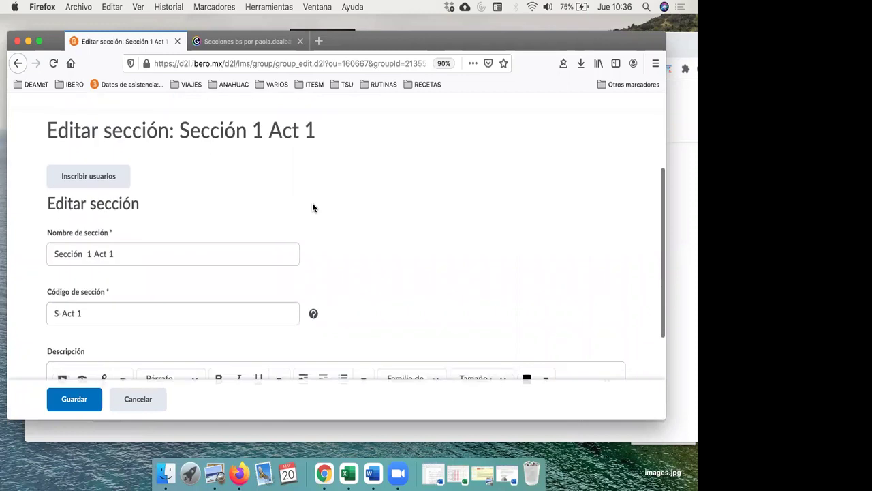
{"action": "left_click", "coordinate": [104, 179]}
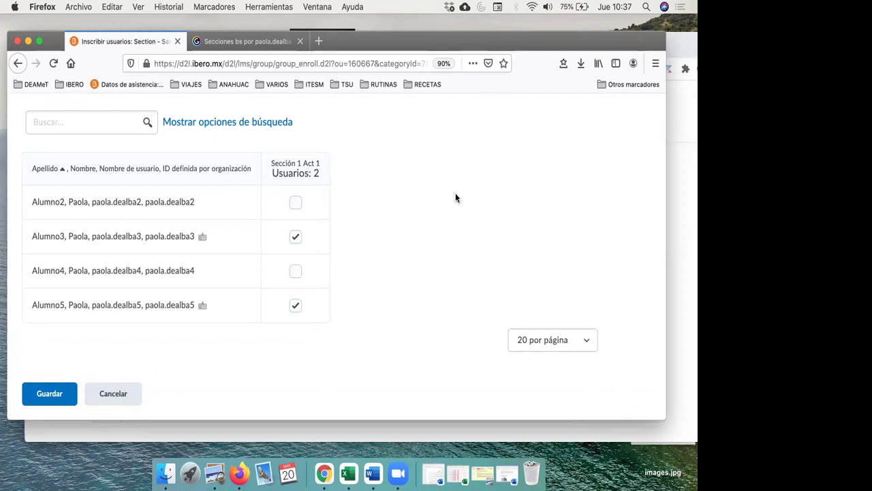
{"action": "left_click", "coordinate": [111, 395]}
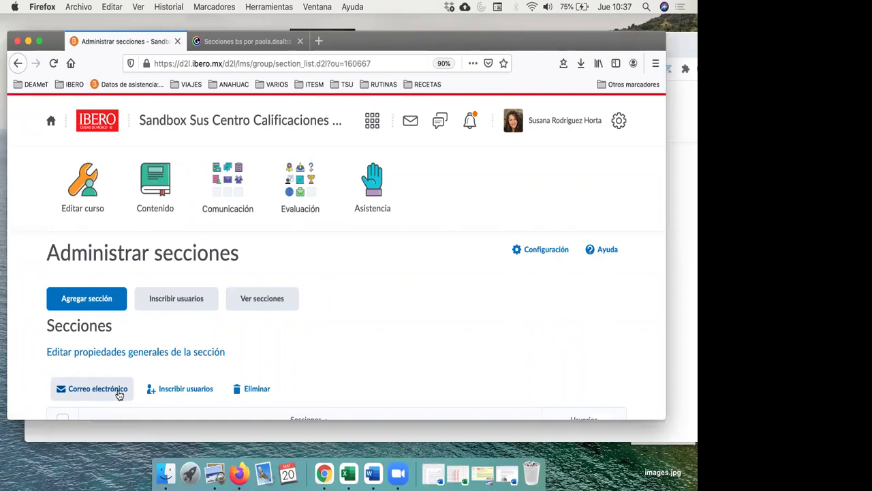
Review the section list and open the course content at the end of its module list.
{"action": "scroll", "coordinate": [220, 351], "scroll_direction": "down", "scroll_amount": 5}
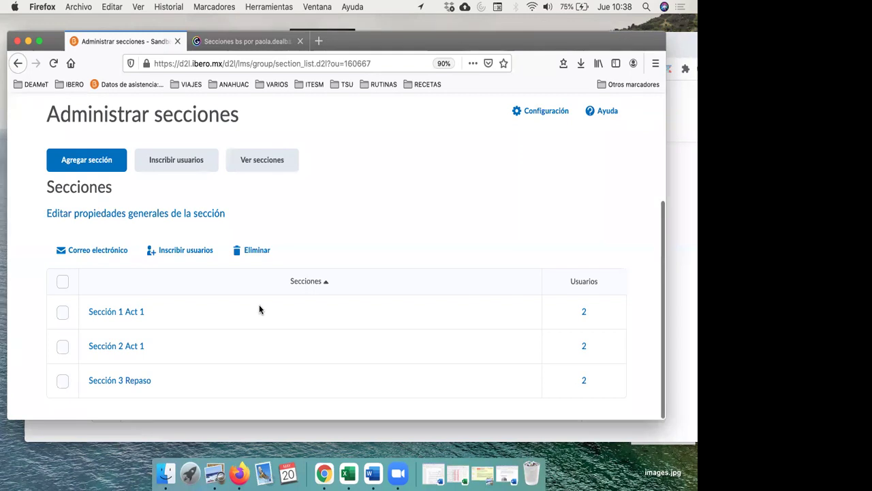
{"action": "scroll", "coordinate": [258, 310], "scroll_direction": "up", "scroll_amount": 5}
{"action": "scroll", "coordinate": [259, 309], "scroll_direction": "down", "scroll_amount": 5}
{"action": "scroll", "coordinate": [198, 364], "scroll_direction": "up", "scroll_amount": 5}
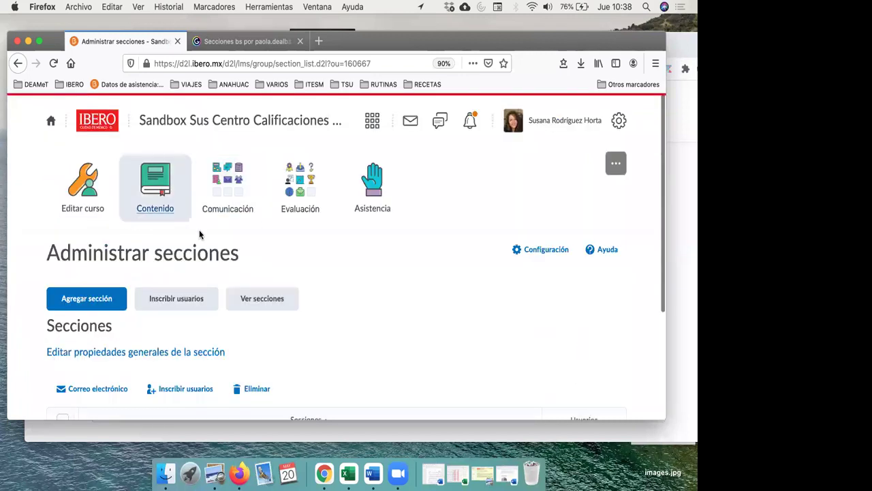
{"action": "left_click", "coordinate": [148, 206]}
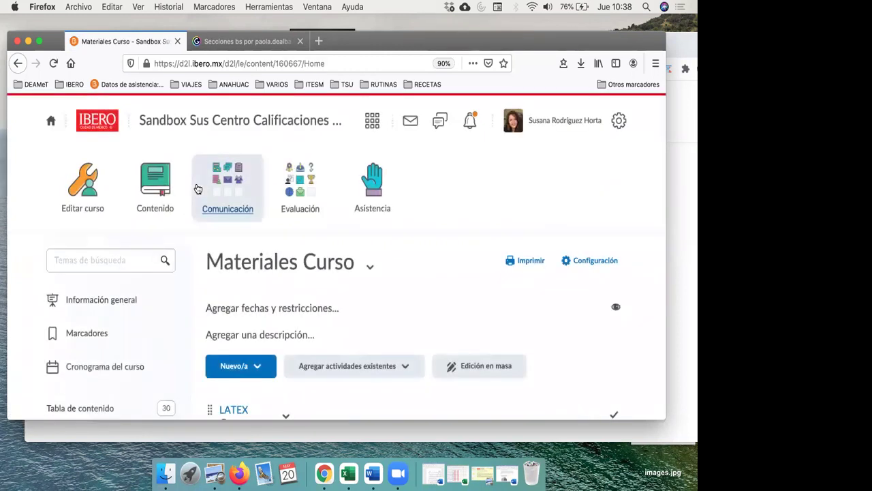
{"action": "scroll", "coordinate": [197, 189], "scroll_direction": "down", "scroll_amount": 10}
{"action": "scroll", "coordinate": [197, 188], "scroll_direction": "down", "scroll_amount": 2}
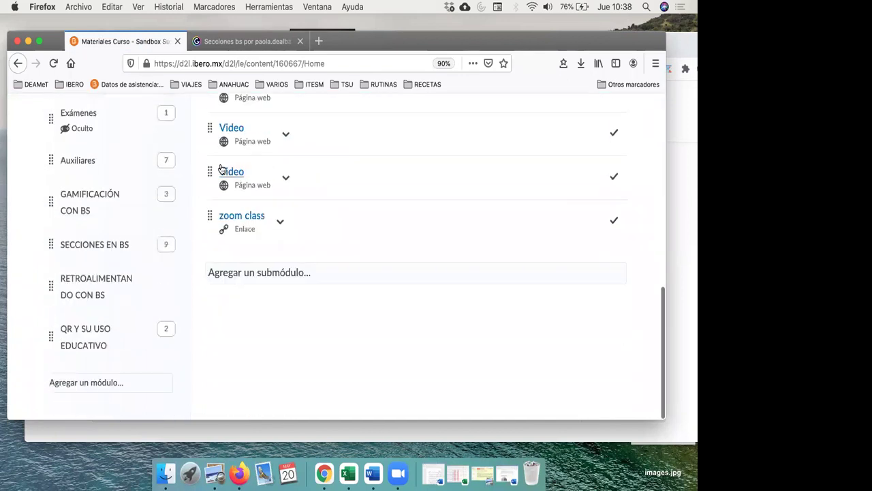
{"action": "scroll", "coordinate": [225, 170], "scroll_direction": "up", "scroll_amount": 5}
{"action": "scroll", "coordinate": [225, 177], "scroll_direction": "down", "scroll_amount": 5}
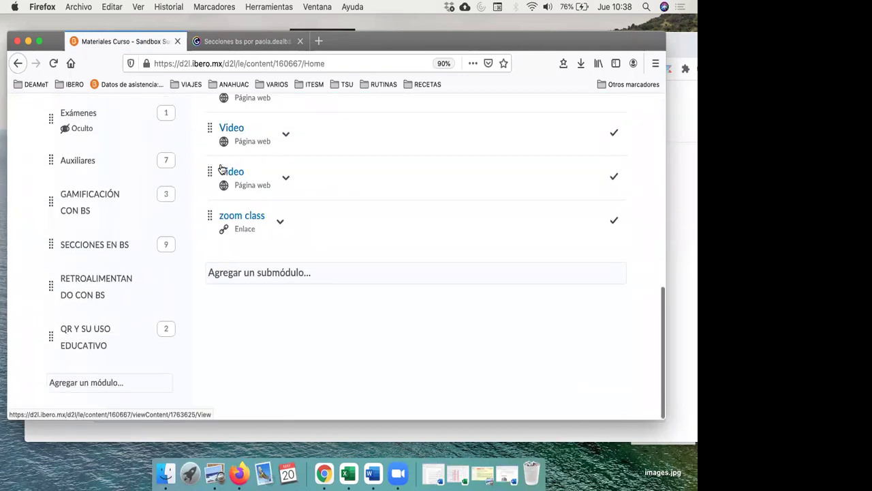
Add a content module named "CONTENIDOS SECCION 1" and locate it in the table of contents.
{"action": "left_click", "coordinate": [114, 385]}
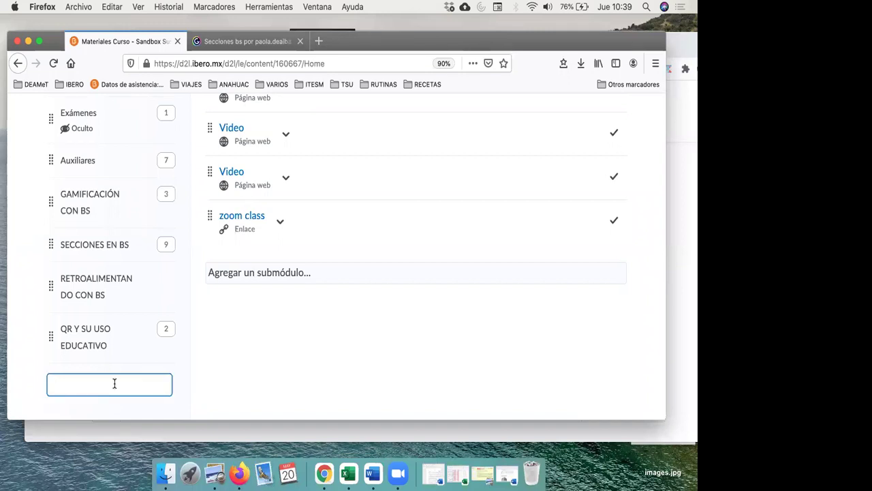
{"action": "type", "text": "CONTENIDOS SECCI"}
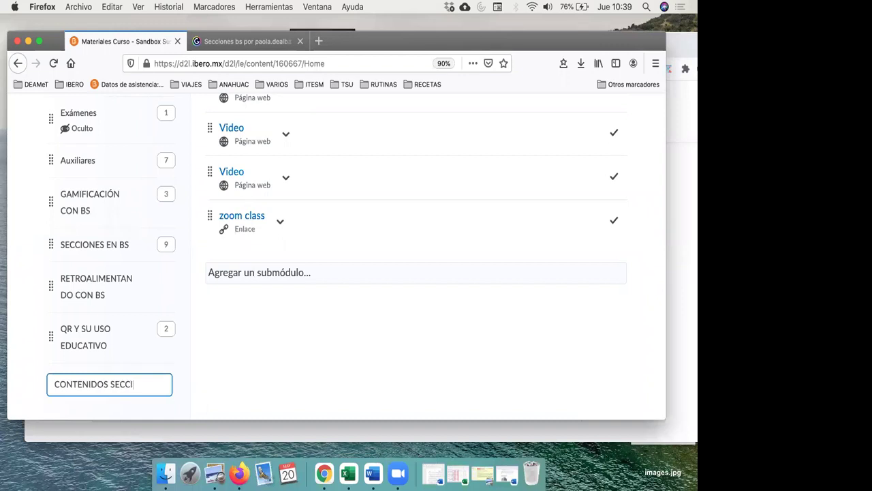
{"action": "type", "text": "ON 1"}
{"action": "key", "text": "Return"}
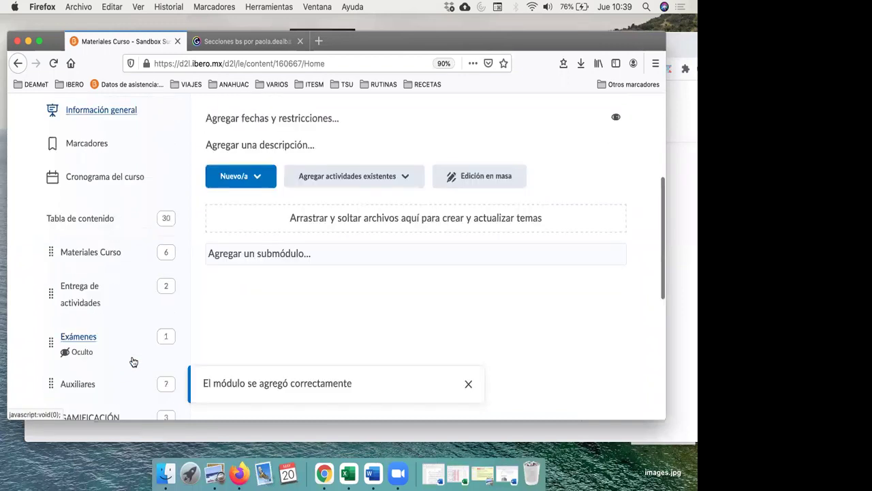
{"action": "scroll", "coordinate": [141, 355], "scroll_direction": "down", "scroll_amount": 5}
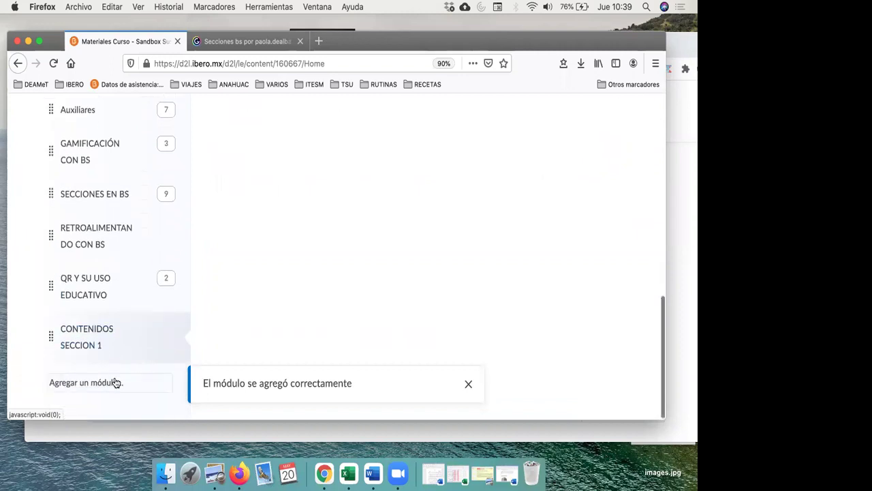
Add a content module named "CONTENIDOS SECCIÓN 2" at the end of the table of contents.
{"action": "left_click", "coordinate": [116, 381]}
{"action": "type", "text": "CONT"}
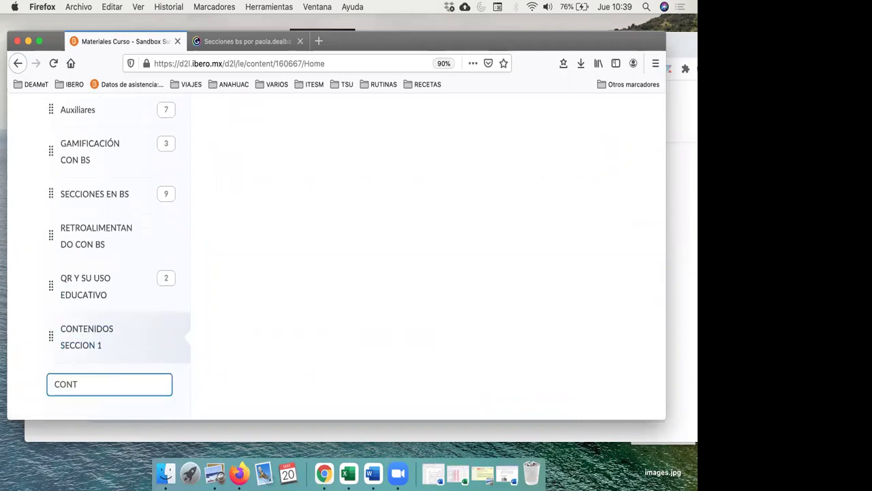
{"action": "type", "text": "ENIDOS SECC"}
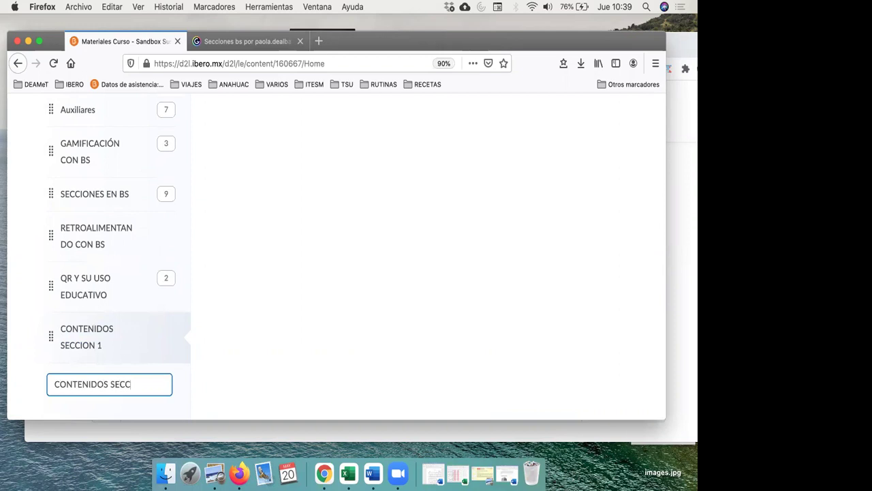
{"action": "type", "text": "ION"}
{"action": "key", "text": "BackSpace"}
{"action": "key", "text": "BackSpace"}
{"action": "type", "text": "ÓN 2"}
{"action": "key", "text": "Return"}
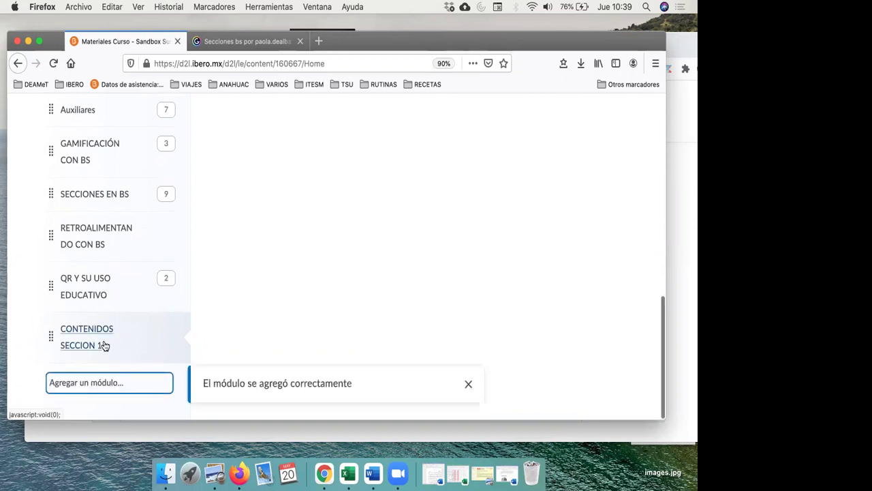
Open the CONTENIDOS SECCION 1 module and correct its title to "CONTENIDOS SECCIÓN 1" with the accented Ó.
{"action": "scroll", "coordinate": [107, 344], "scroll_direction": "down", "scroll_amount": 10}
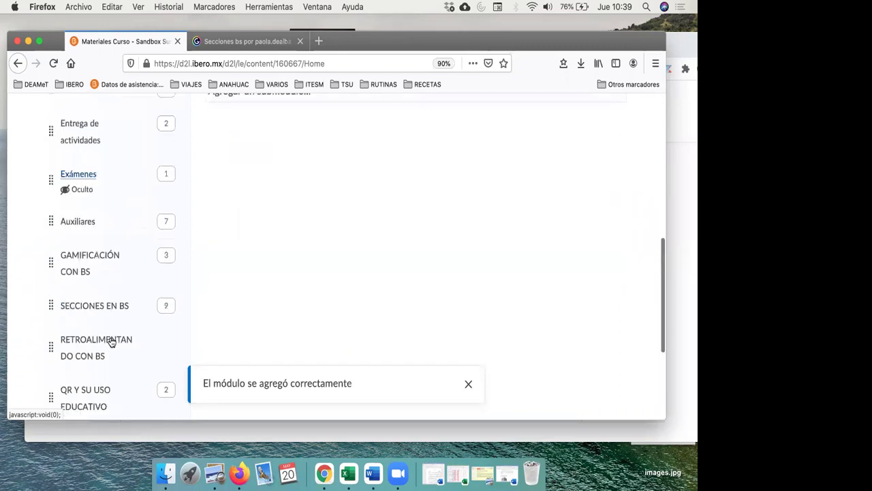
{"action": "left_click", "coordinate": [109, 302]}
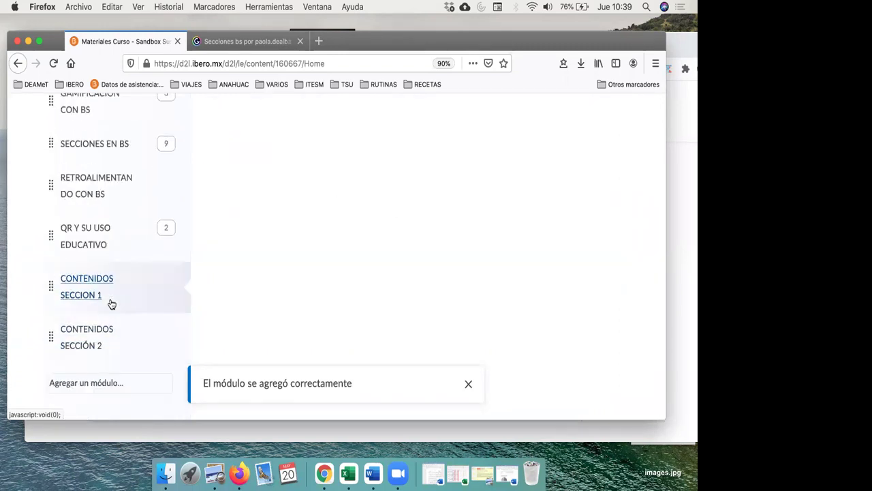
{"action": "scroll", "coordinate": [337, 199], "scroll_direction": "up", "scroll_amount": 10}
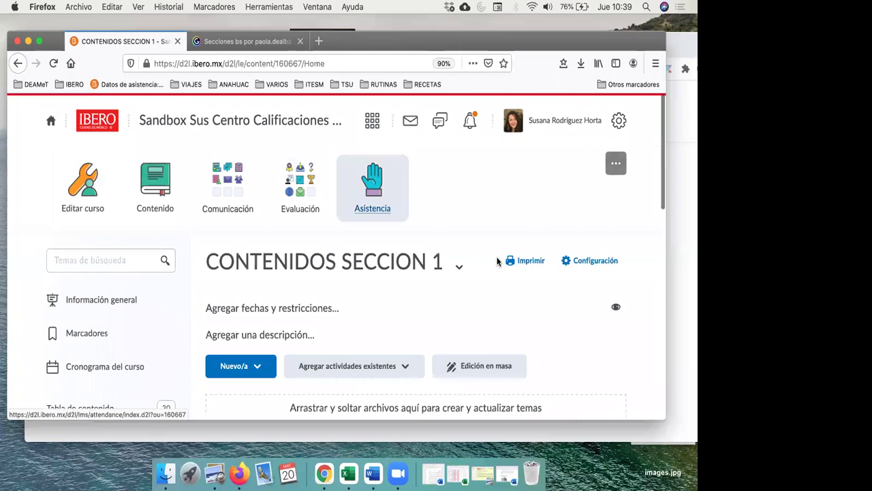
{"action": "left_click", "coordinate": [458, 268]}
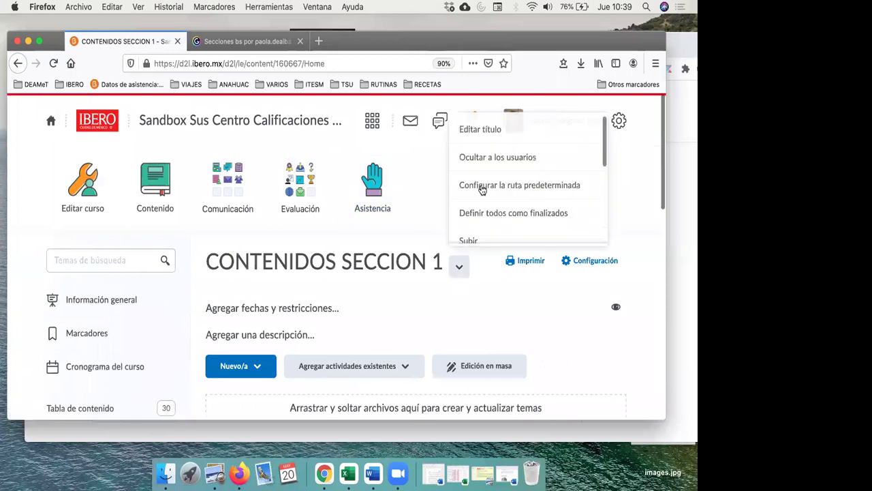
{"action": "left_click", "coordinate": [485, 140]}
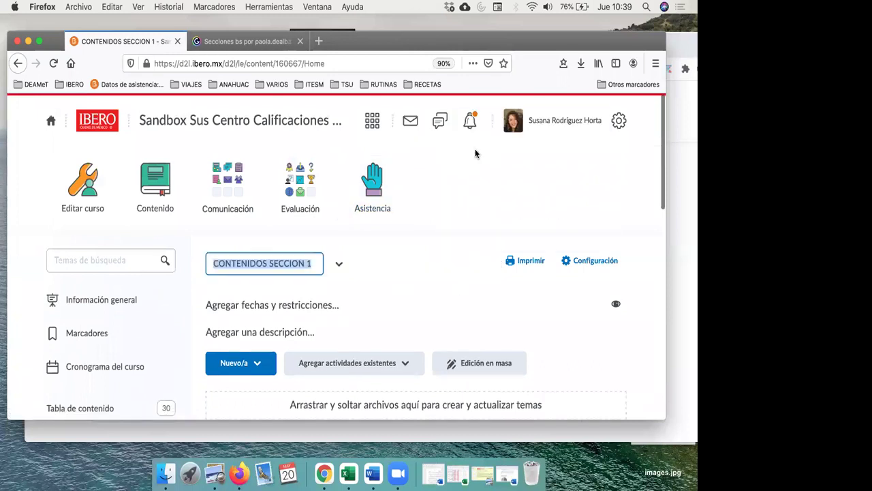
{"action": "left_click", "coordinate": [299, 262]}
{"action": "key", "text": "BackSpace"}
{"action": "type", "text": "Ó"}
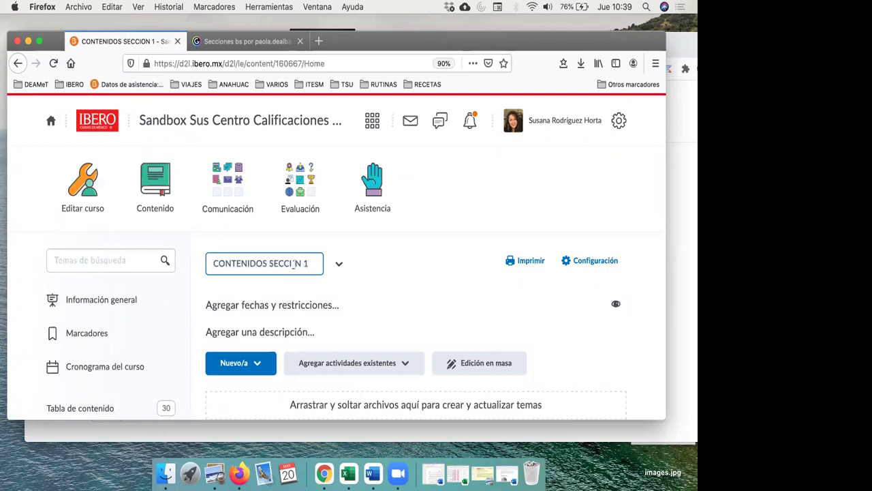
{"action": "left_click", "coordinate": [381, 267]}
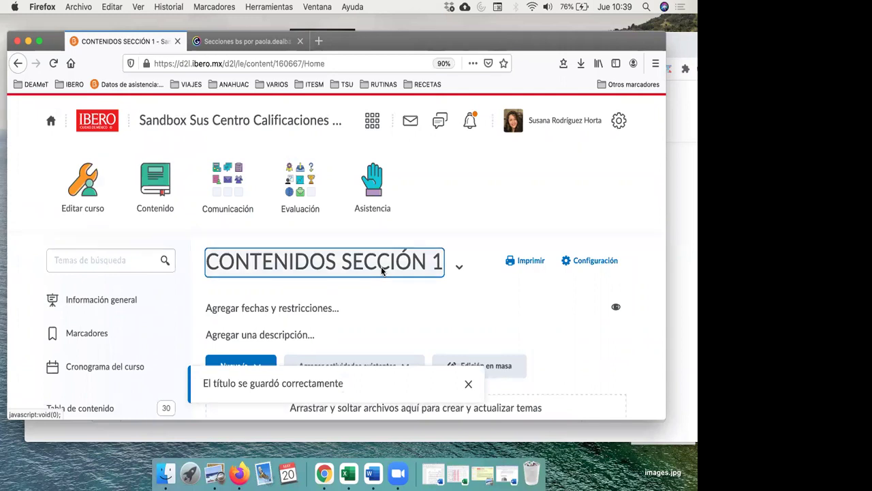
Examine the module page and its options for adding new content, without creating anything.
{"action": "scroll", "coordinate": [396, 262], "scroll_direction": "down", "scroll_amount": 2}
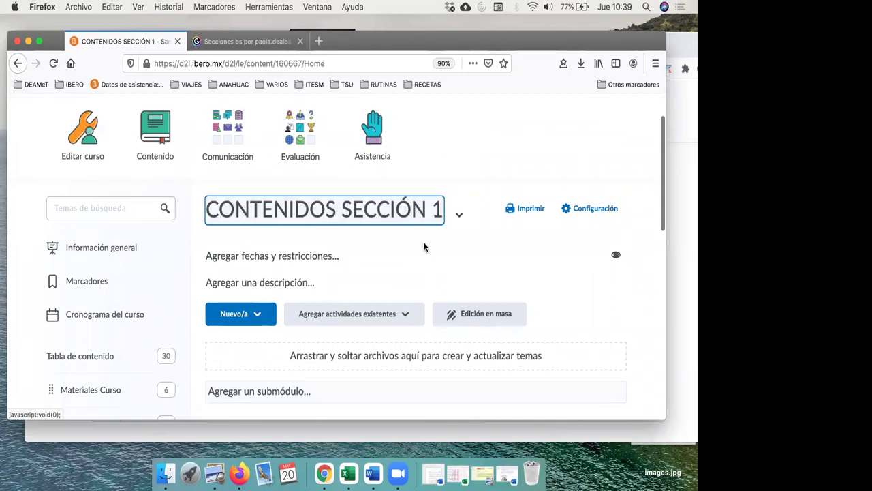
{"action": "scroll", "coordinate": [424, 245], "scroll_direction": "down", "scroll_amount": 2}
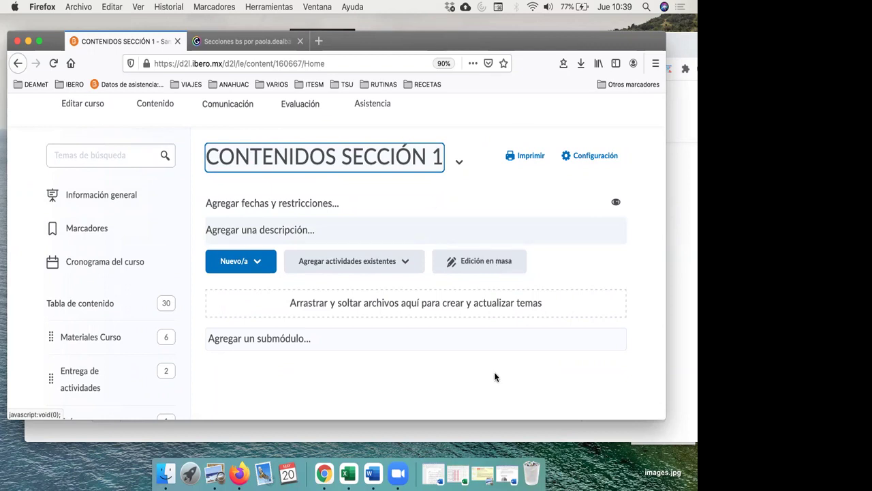
{"action": "scroll", "coordinate": [427, 189], "scroll_direction": "down", "scroll_amount": 1}
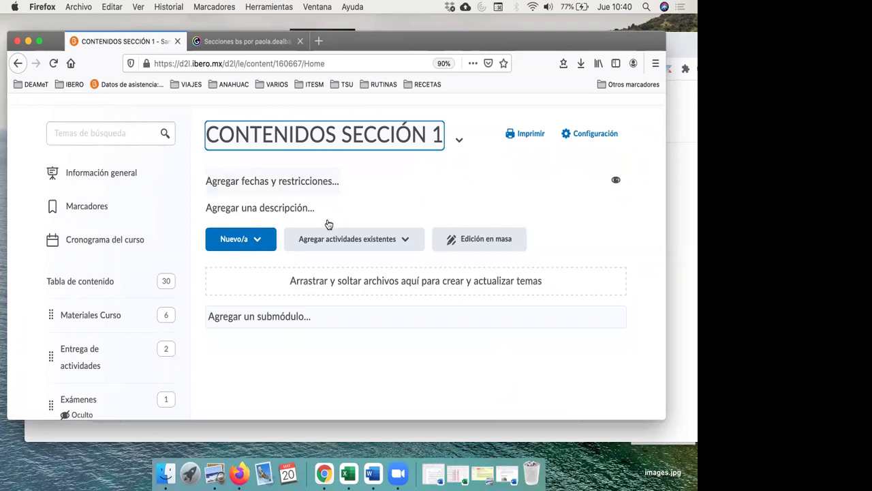
{"action": "left_click", "coordinate": [258, 243]}
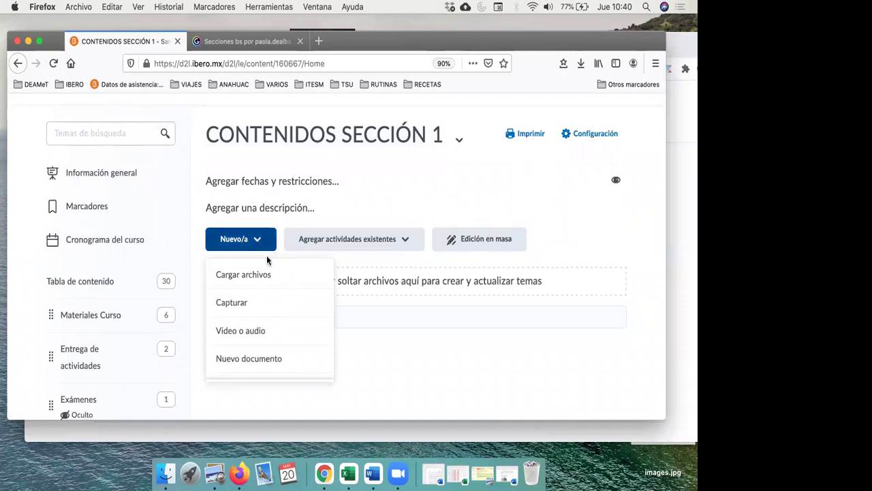
{"action": "left_click", "coordinate": [390, 184]}
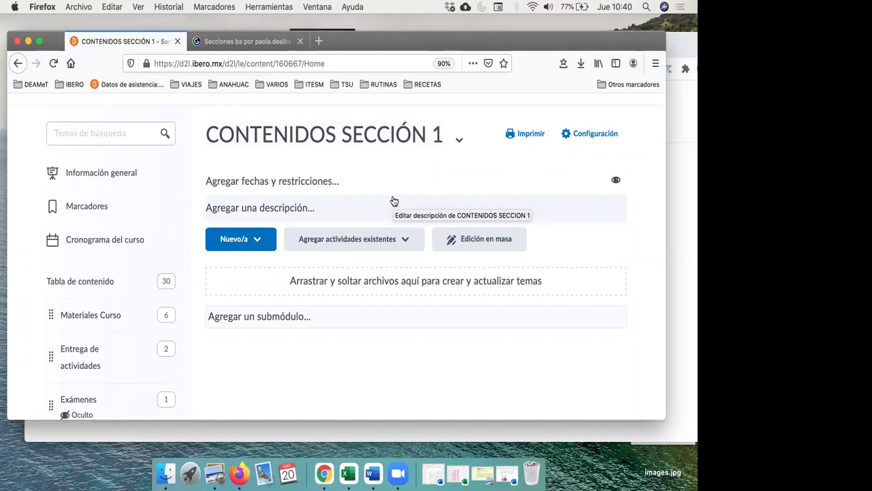
Open the module's dates and restrictions and start a release condition of the type "Inscripción en la sección".
{"action": "left_click", "coordinate": [314, 185]}
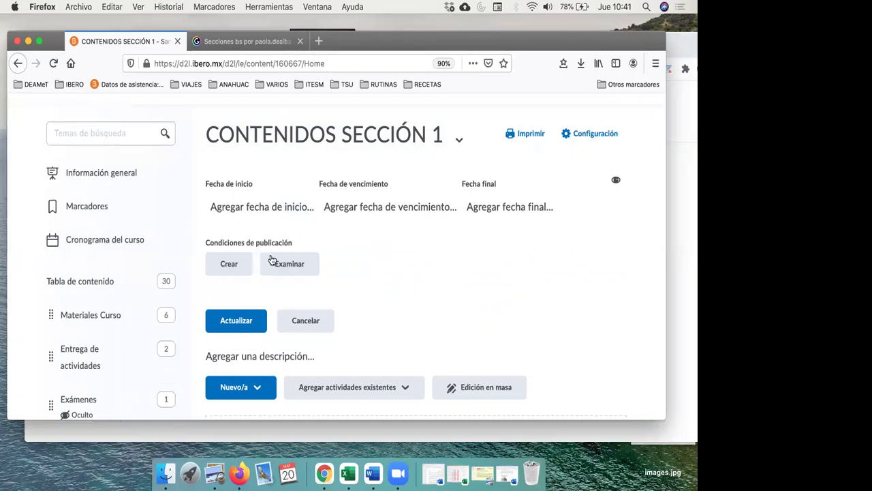
{"action": "scroll", "coordinate": [368, 243], "scroll_direction": "down", "scroll_amount": 1}
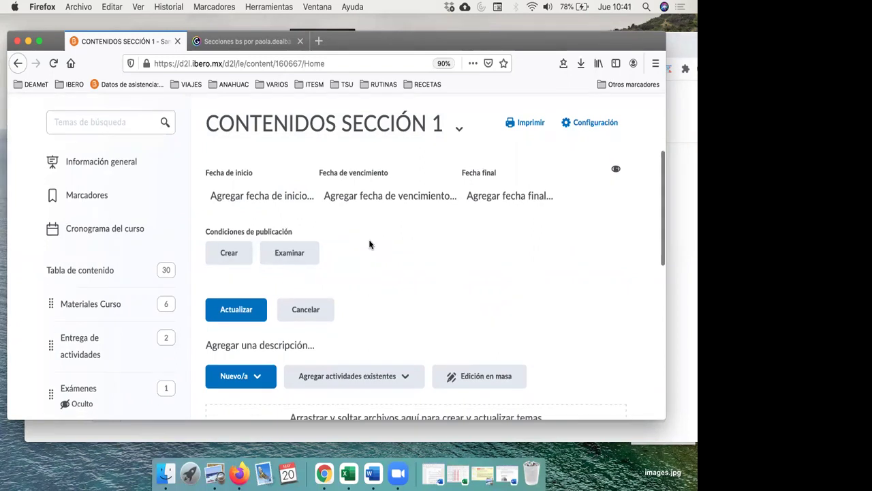
{"action": "left_click", "coordinate": [231, 257]}
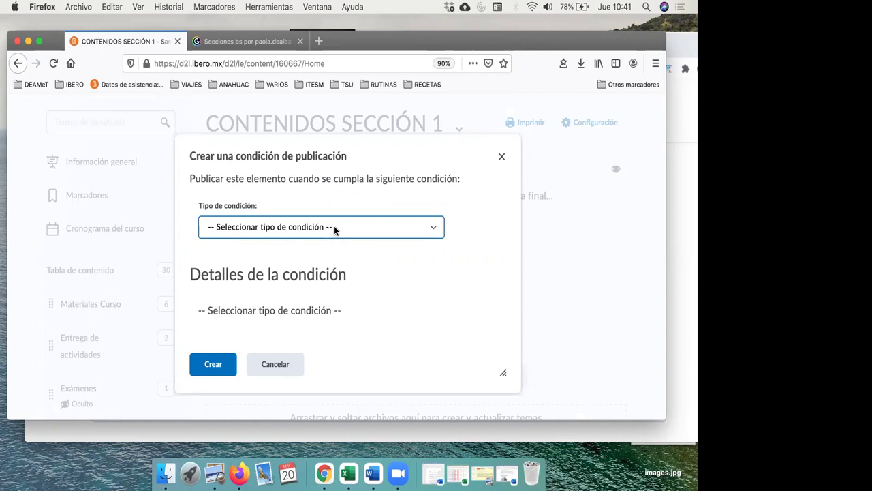
{"action": "left_click", "coordinate": [335, 230]}
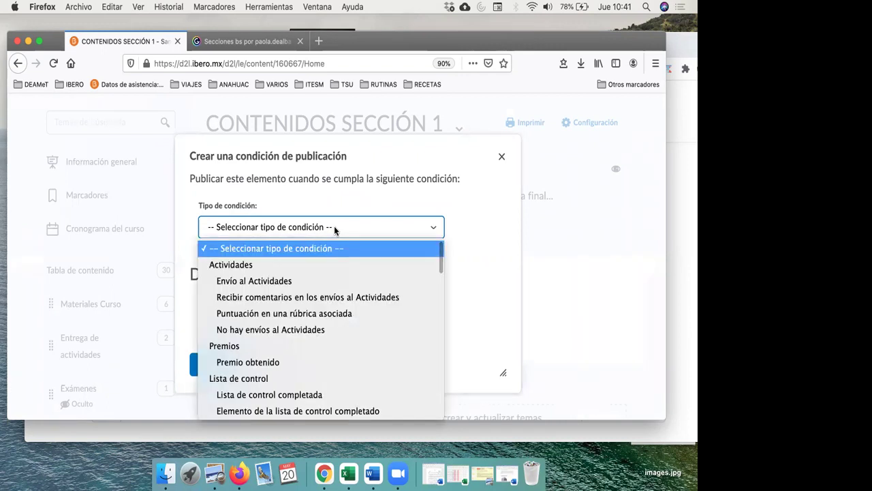
{"action": "scroll", "coordinate": [340, 330], "scroll_direction": "down", "scroll_amount": 3}
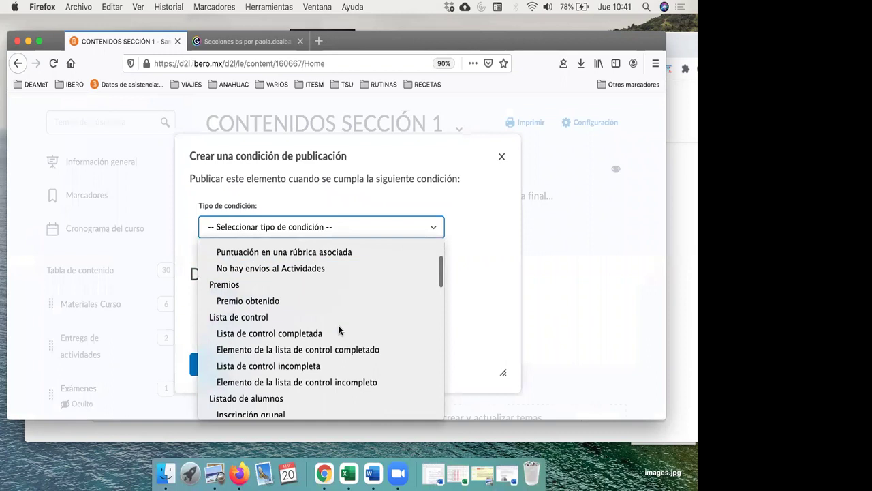
{"action": "scroll", "coordinate": [339, 331], "scroll_direction": "down", "scroll_amount": 3}
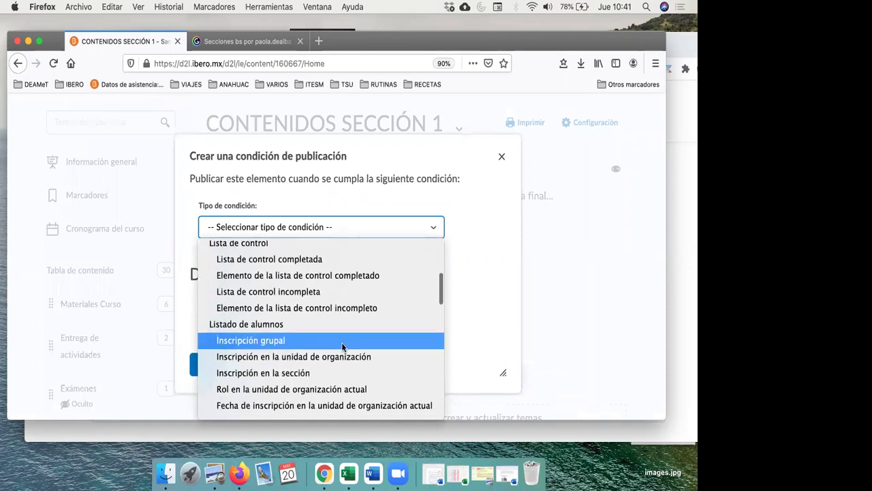
{"action": "scroll", "coordinate": [342, 347], "scroll_direction": "down", "scroll_amount": 3}
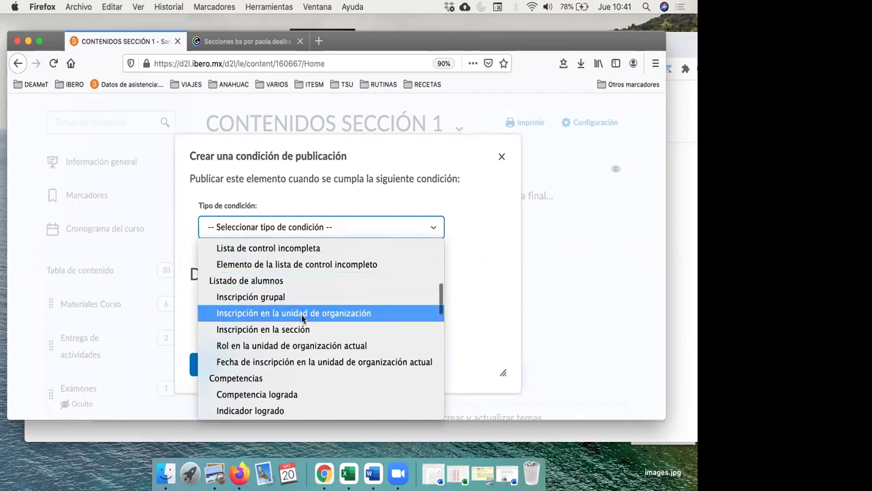
{"action": "scroll", "coordinate": [303, 318], "scroll_direction": "down", "scroll_amount": 2}
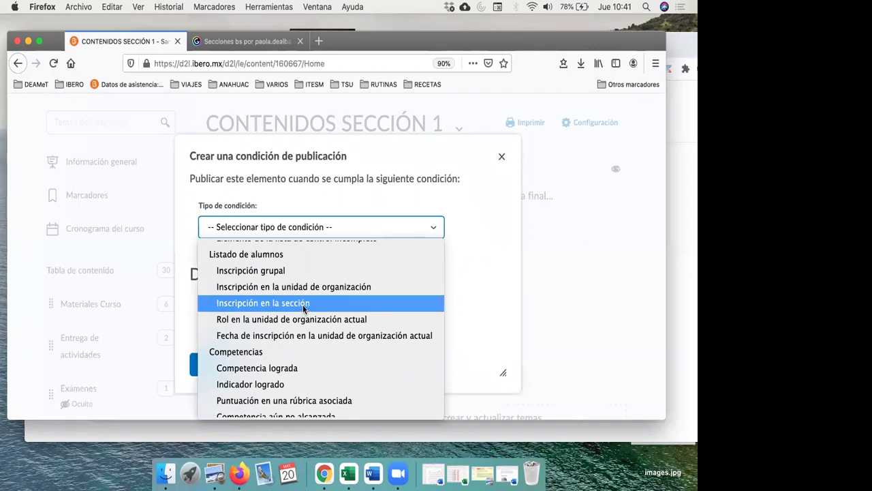
{"action": "left_click", "coordinate": [304, 309]}
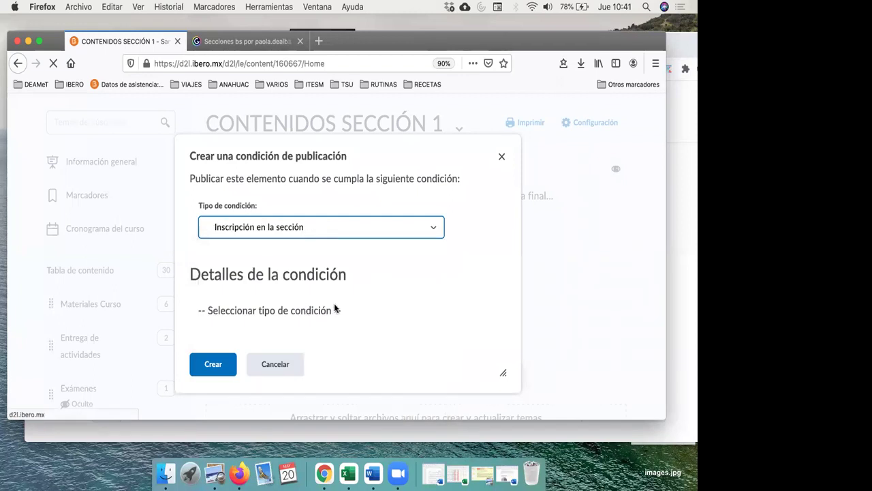
Choose Sección 1 Act 1 as the section for the release condition and create the condition.
{"action": "scroll", "coordinate": [316, 310], "scroll_direction": "down", "scroll_amount": 1}
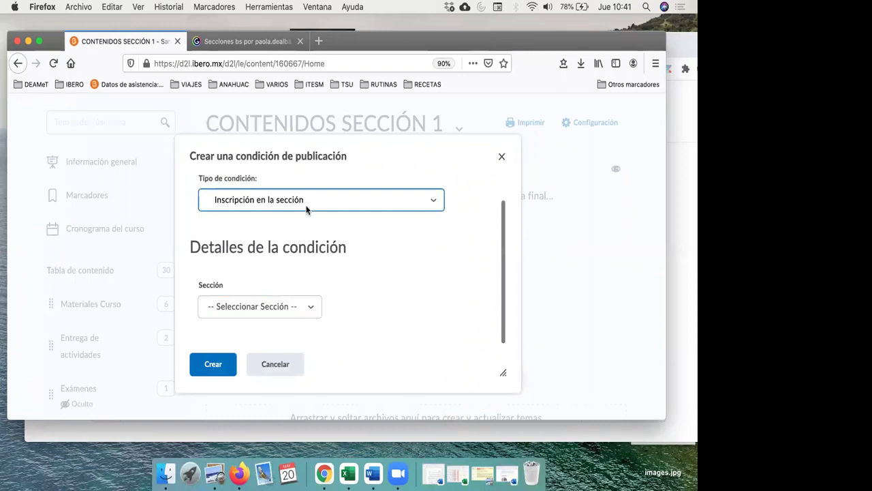
{"action": "left_click", "coordinate": [307, 310]}
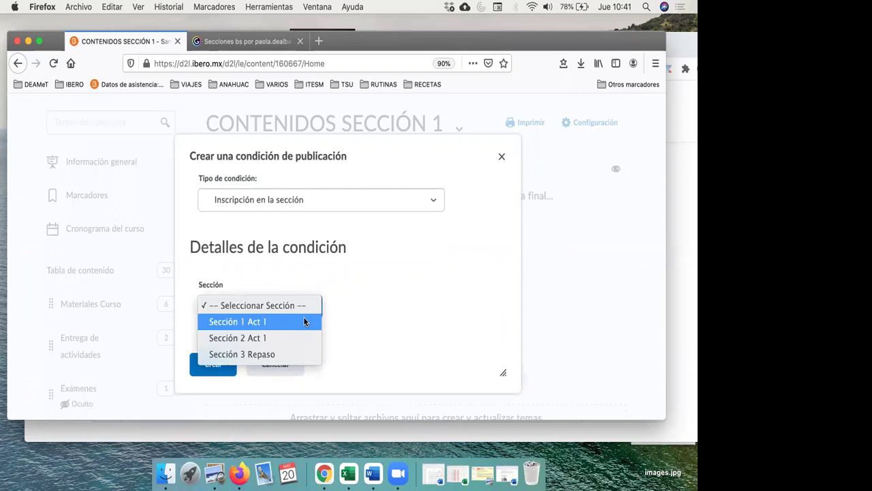
{"action": "left_click", "coordinate": [289, 324]}
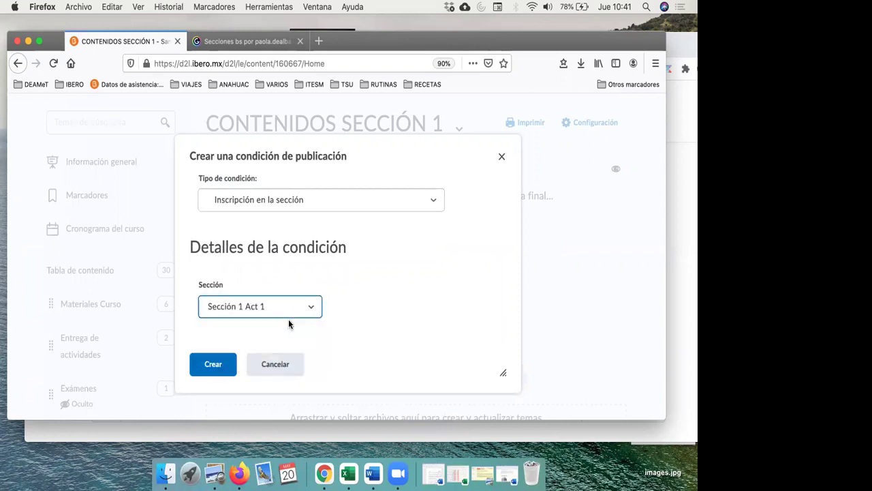
{"action": "left_click", "coordinate": [216, 365]}
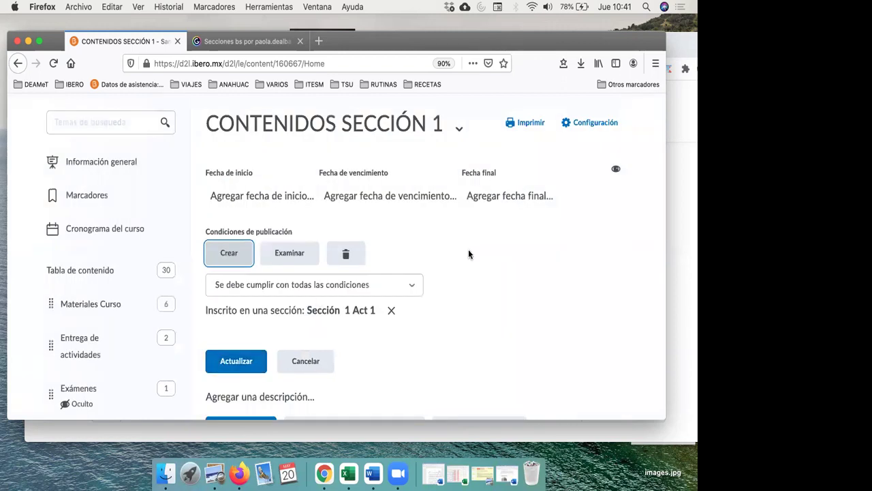
Set the module's start date to 21/05/2021 and save its date and release restrictions.
{"action": "scroll", "coordinate": [473, 256], "scroll_direction": "down", "scroll_amount": 1}
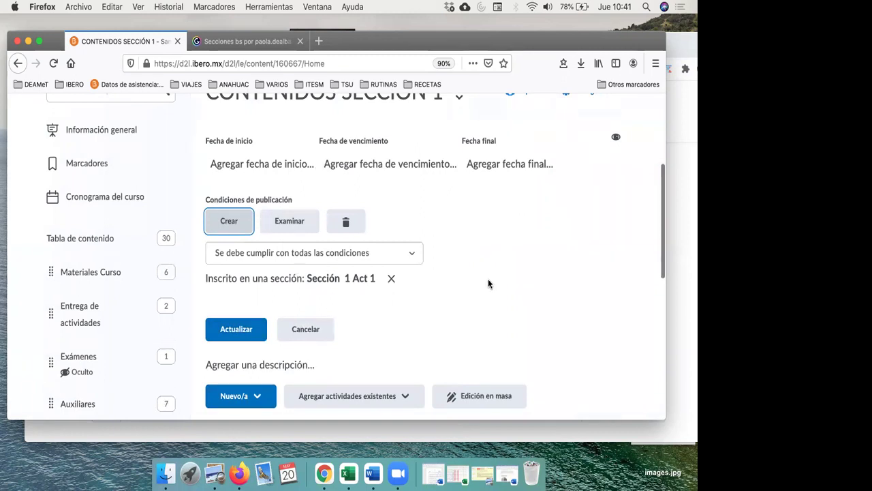
{"action": "scroll", "coordinate": [483, 293], "scroll_direction": "up", "scroll_amount": 1}
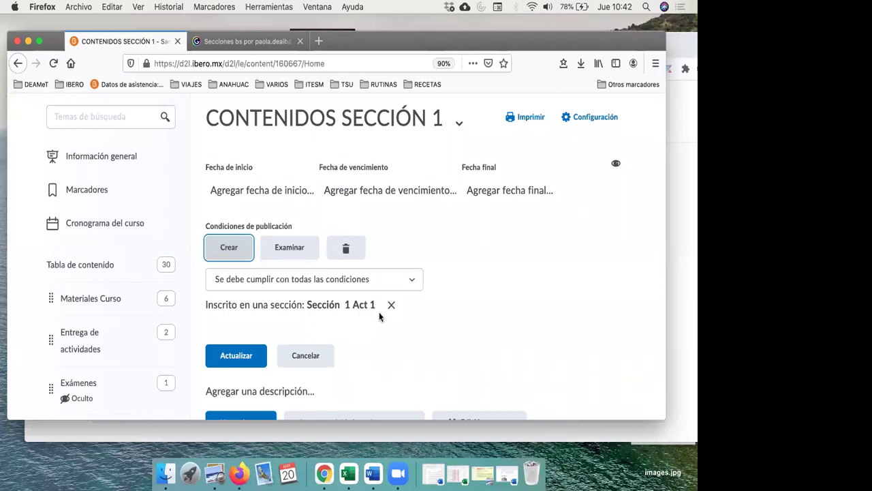
{"action": "scroll", "coordinate": [380, 315], "scroll_direction": "down", "scroll_amount": 1}
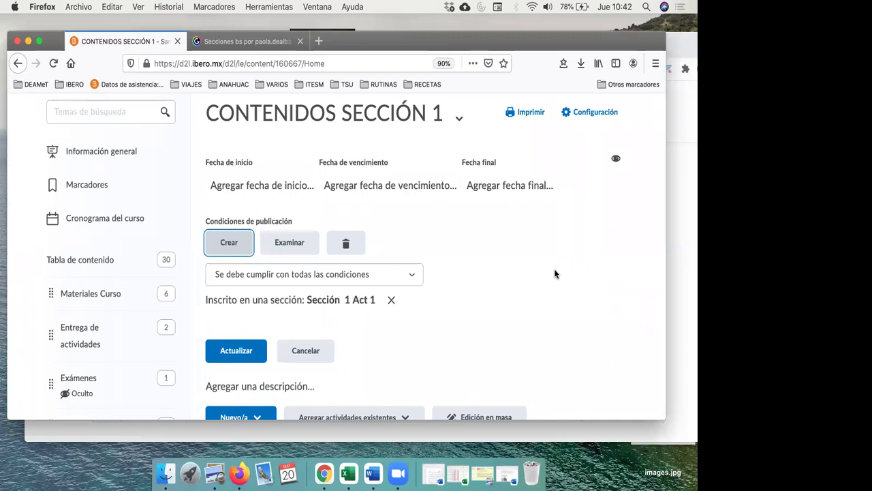
{"action": "left_click", "coordinate": [281, 184]}
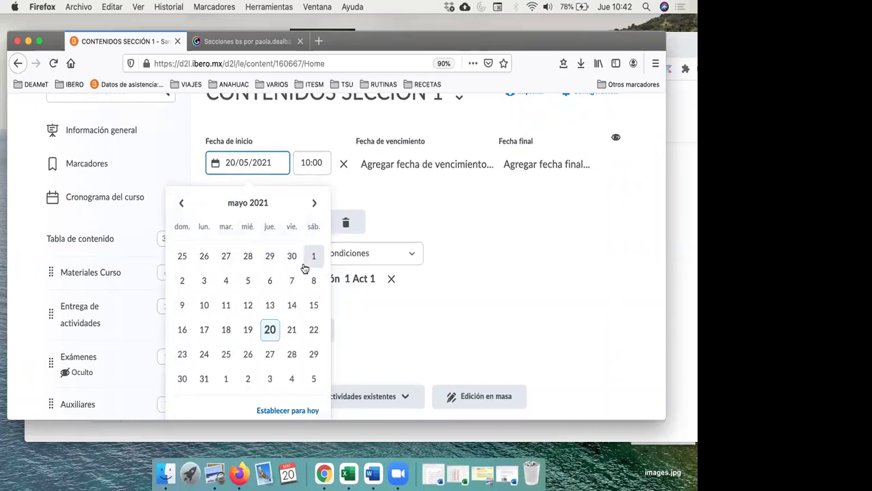
{"action": "left_click", "coordinate": [291, 330]}
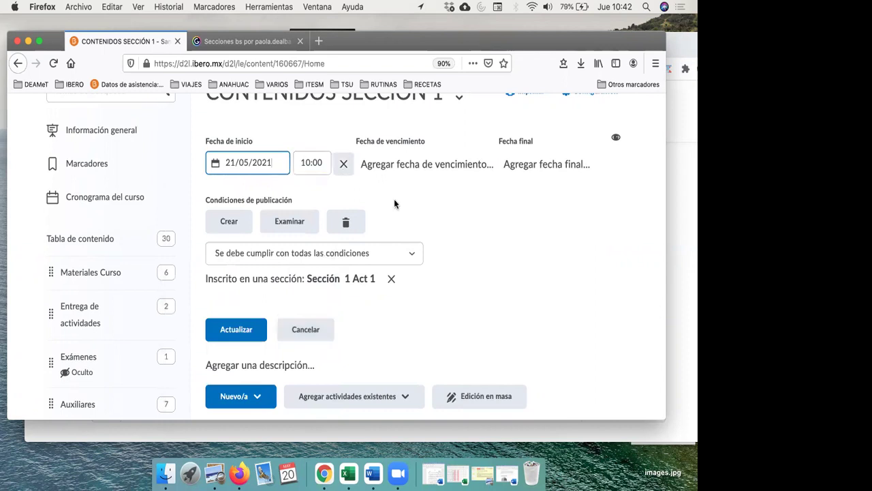
{"action": "left_click", "coordinate": [248, 330]}
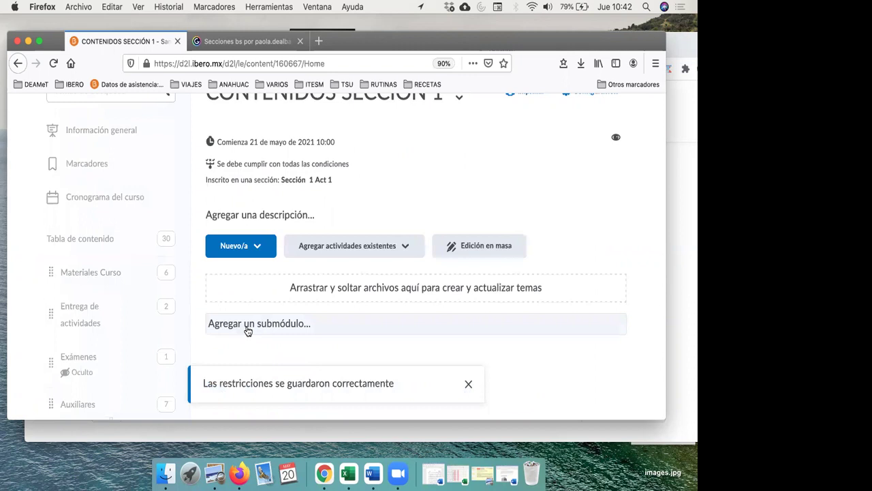
{"action": "scroll", "coordinate": [247, 331], "scroll_direction": "down", "scroll_amount": 1}
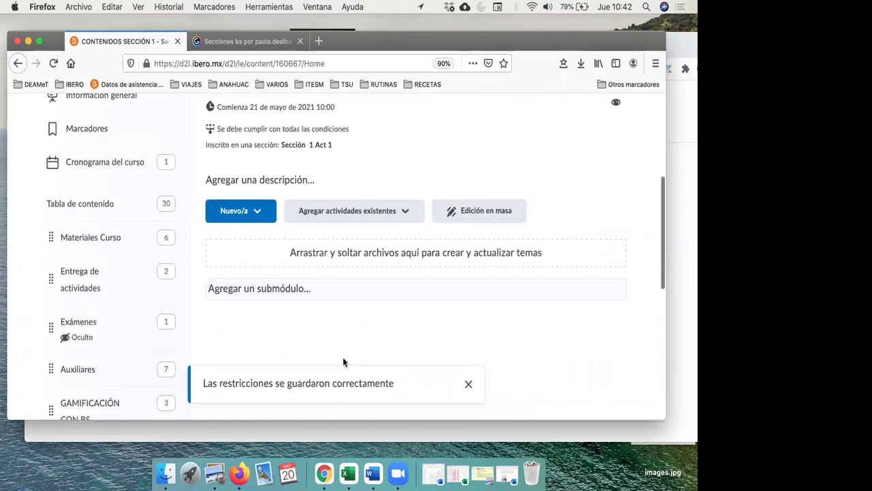
Start a file upload from the computer in the CONTENIDOS SECCIÓN 1 module.
{"action": "scroll", "coordinate": [344, 360], "scroll_direction": "down", "scroll_amount": 3}
{"action": "scroll", "coordinate": [344, 361], "scroll_direction": "down", "scroll_amount": 2}
{"action": "scroll", "coordinate": [343, 362], "scroll_direction": "up", "scroll_amount": 5}
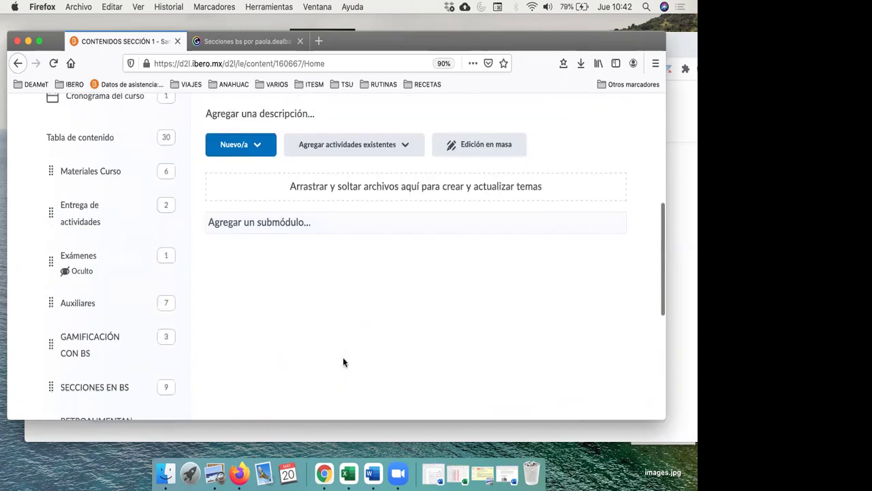
{"action": "scroll", "coordinate": [335, 306], "scroll_direction": "up", "scroll_amount": 1}
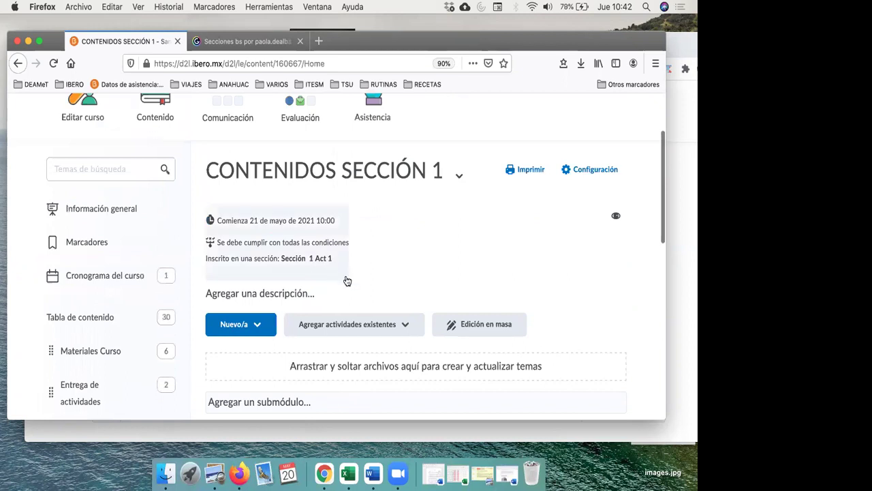
{"action": "scroll", "coordinate": [346, 280], "scroll_direction": "down", "scroll_amount": 3}
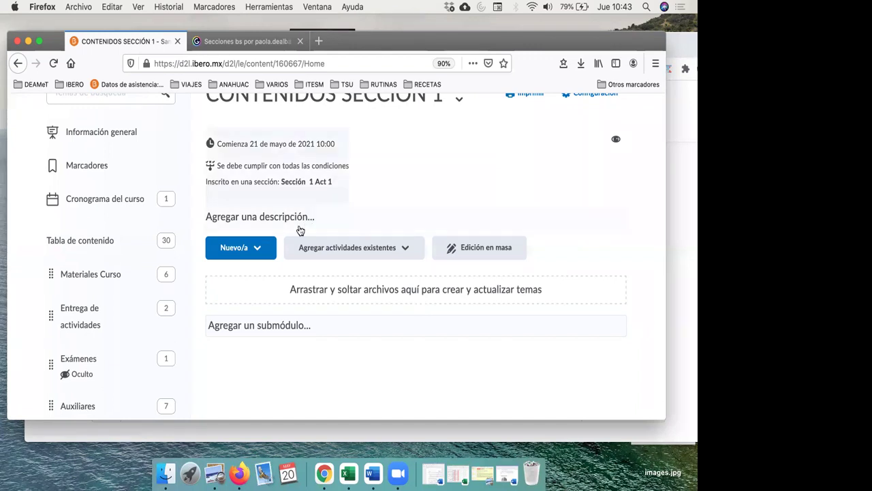
{"action": "left_click", "coordinate": [258, 250]}
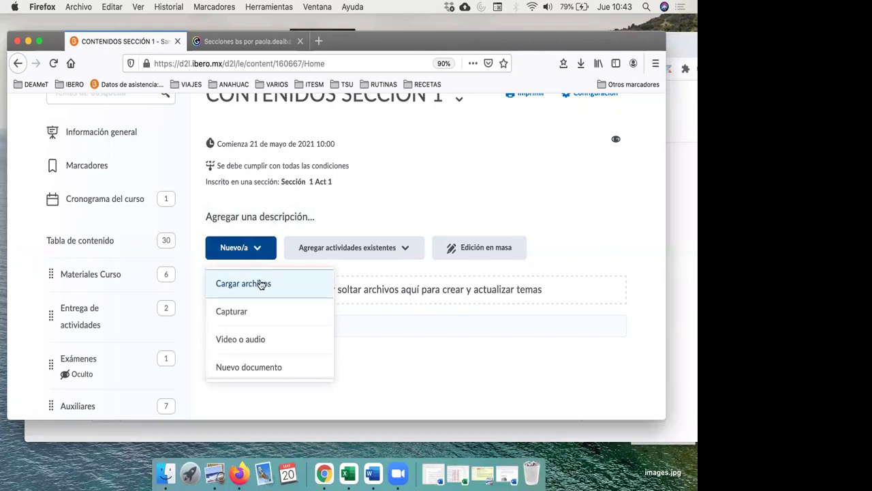
{"action": "left_click", "coordinate": [259, 280]}
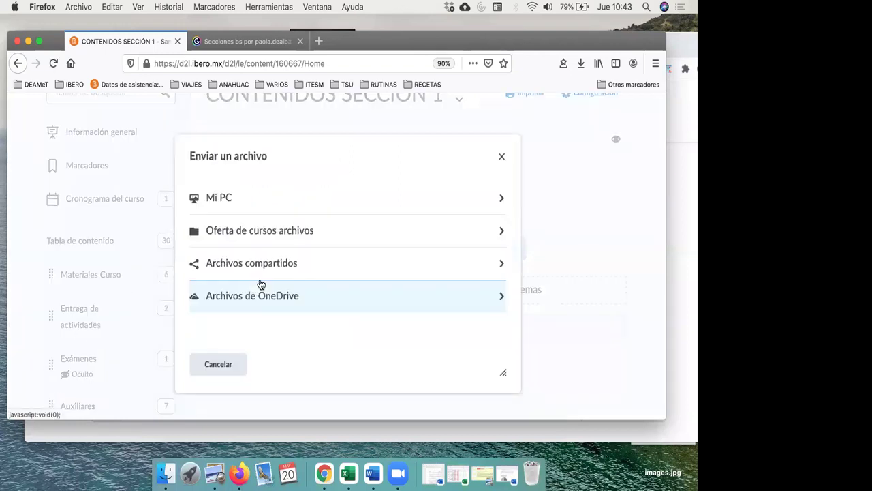
{"action": "left_click", "coordinate": [261, 207]}
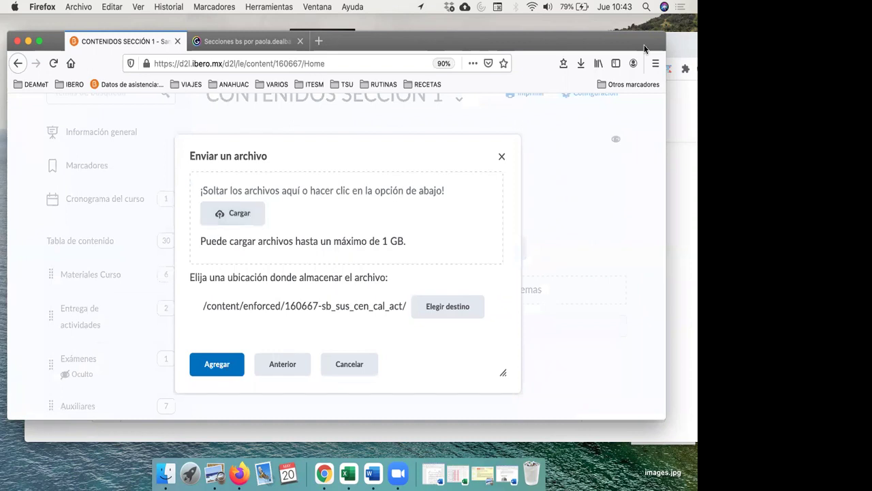
Move the browser and Word windows aside and close the Recientes Finder window to uncover the desktop files.
{"action": "left_click", "coordinate": [686, 44]}
{"action": "left_click_drag", "start_coordinate": [515, 43], "coordinate": [447, 44]}
{"action": "left_click", "coordinate": [576, 46]}
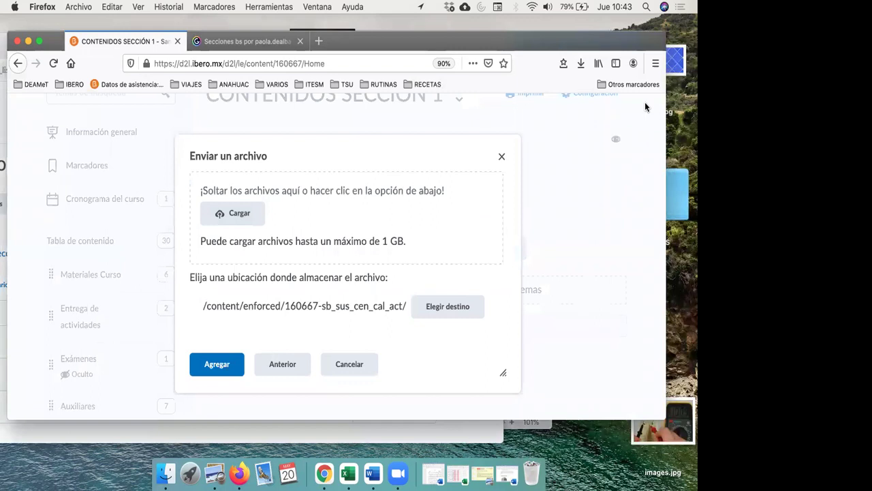
{"action": "left_click", "coordinate": [673, 88]}
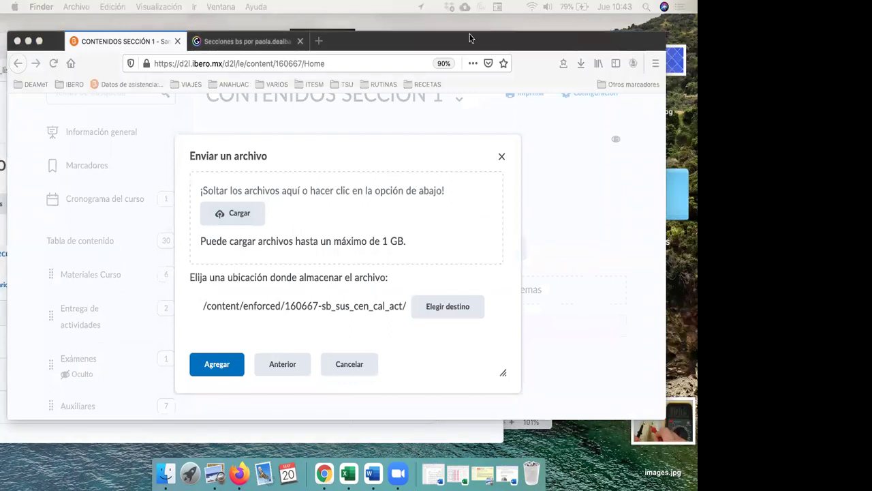
{"action": "left_click_drag", "start_coordinate": [470, 34], "coordinate": [309, 22]}
{"action": "left_click", "coordinate": [570, 45]}
{"action": "left_click_drag", "start_coordinate": [570, 45], "coordinate": [373, 47]}
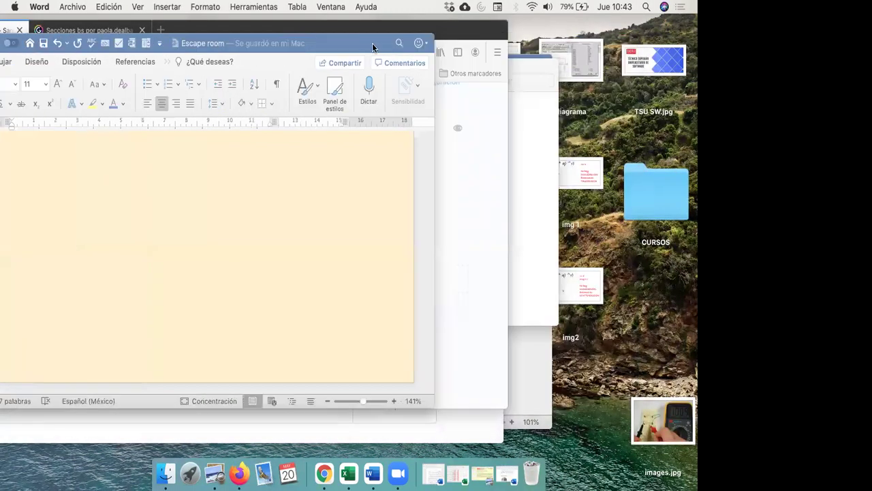
{"action": "left_click", "coordinate": [477, 114]}
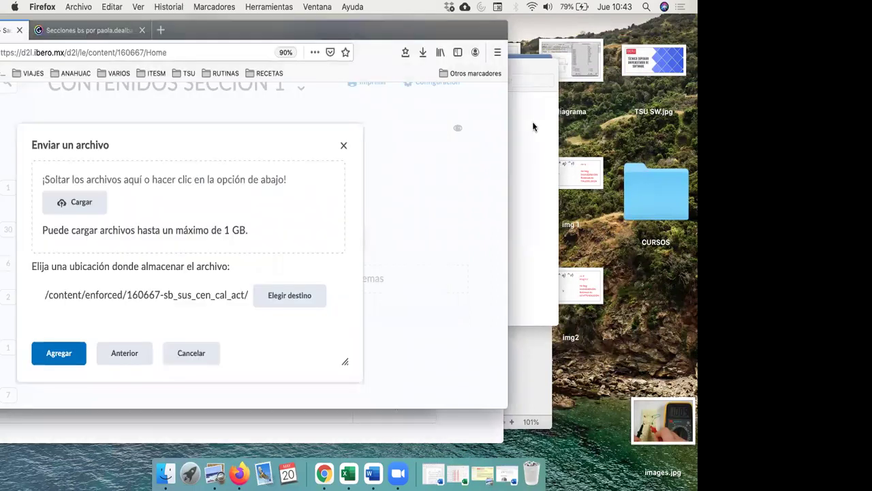
{"action": "left_click", "coordinate": [533, 126]}
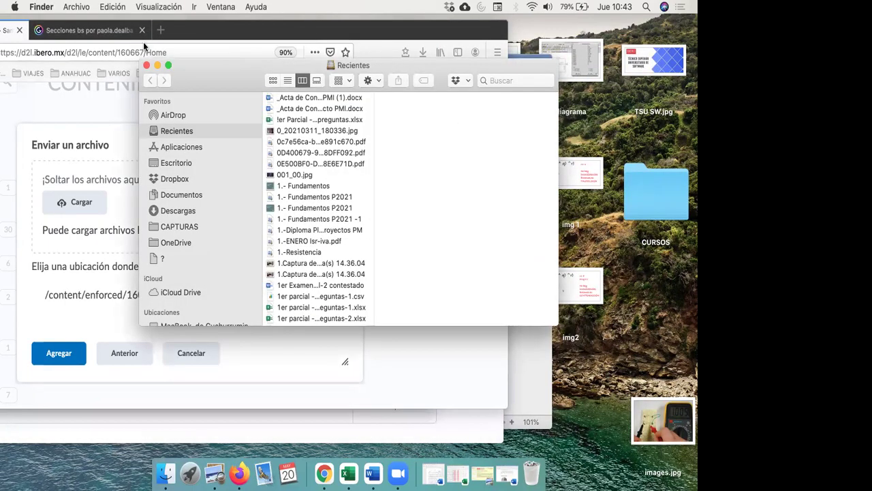
{"action": "left_click", "coordinate": [146, 65]}
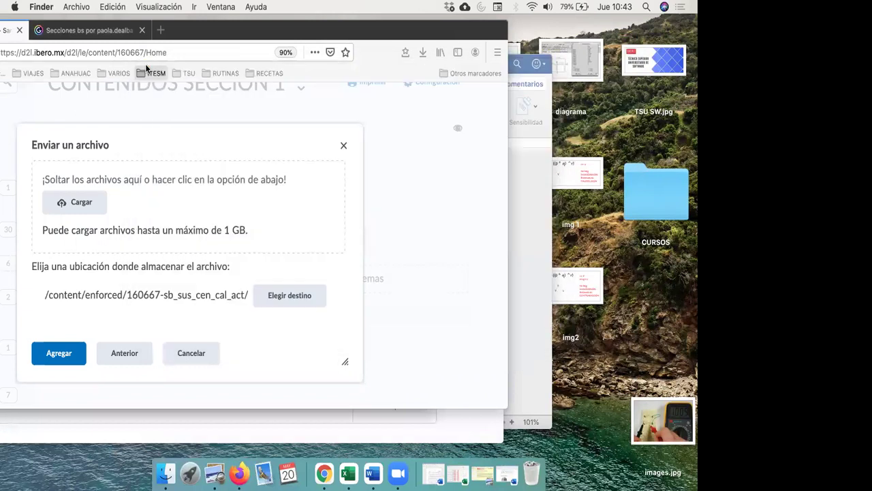
Add TSU SW.jpg from the desktop and 312441963-pmbok.pptx from the CURSOS folder to the upload, and close the folder window.
{"action": "left_click_drag", "start_coordinate": [668, 66], "coordinate": [133, 191]}
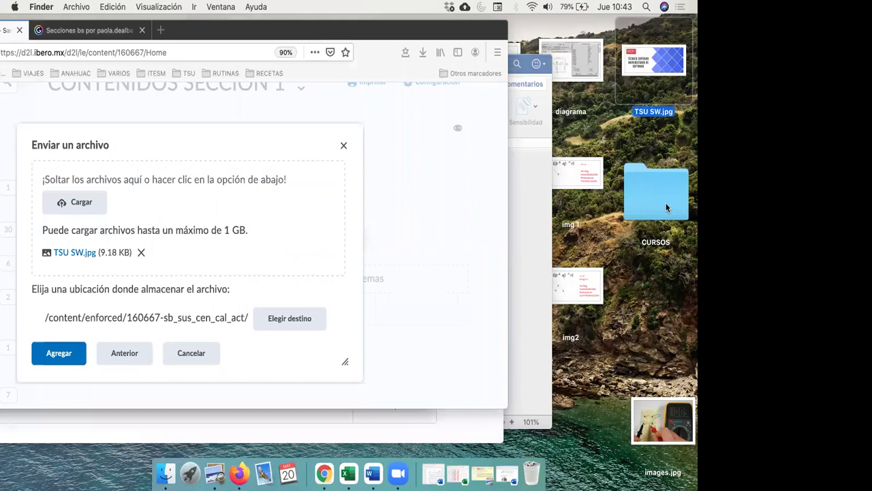
{"action": "left_click", "coordinate": [667, 208]}
{"action": "double_click", "coordinate": [666, 208]}
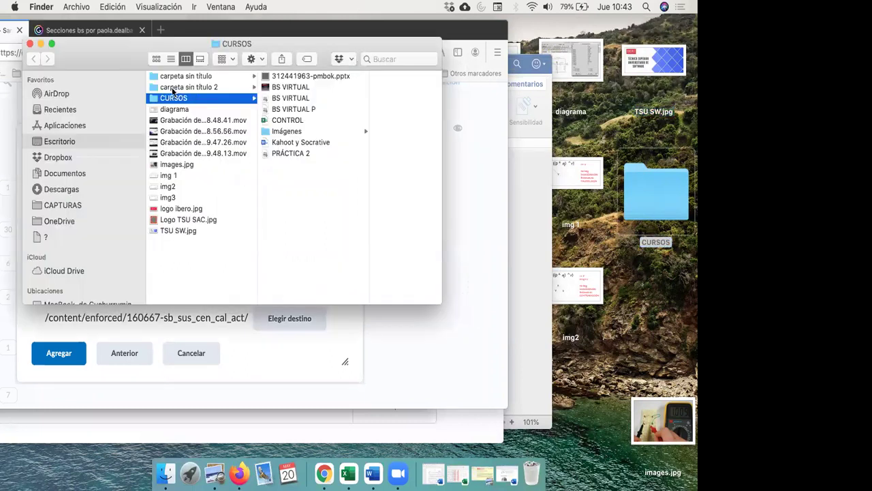
{"action": "left_click_drag", "start_coordinate": [257, 36], "coordinate": [596, 59]}
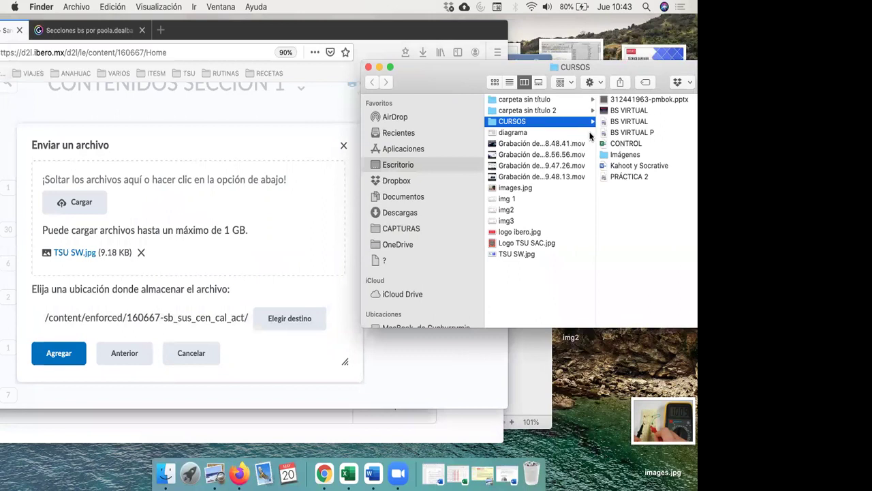
{"action": "left_click", "coordinate": [640, 100]}
{"action": "left_click_drag", "start_coordinate": [640, 100], "coordinate": [162, 202]}
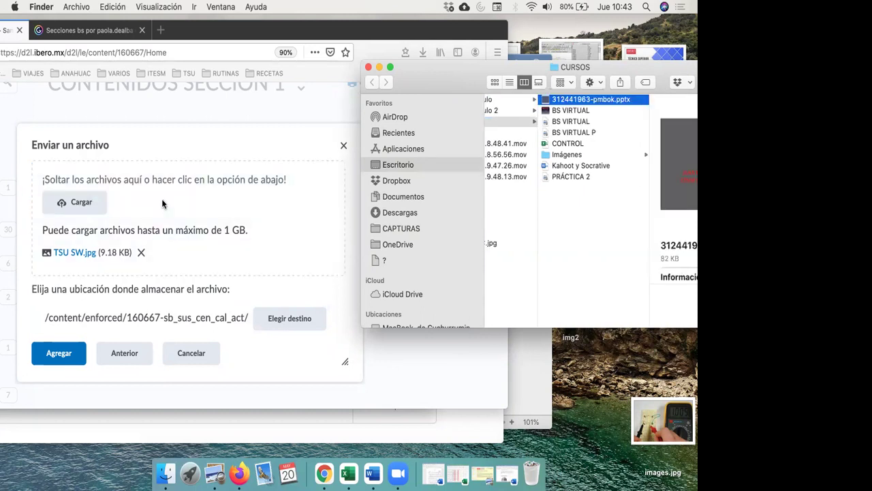
{"action": "left_click", "coordinate": [369, 67]}
Add the two uploaded files to the module, creating a new file for the duplicate TSU SW.jpg.
{"action": "left_click", "coordinate": [54, 356]}
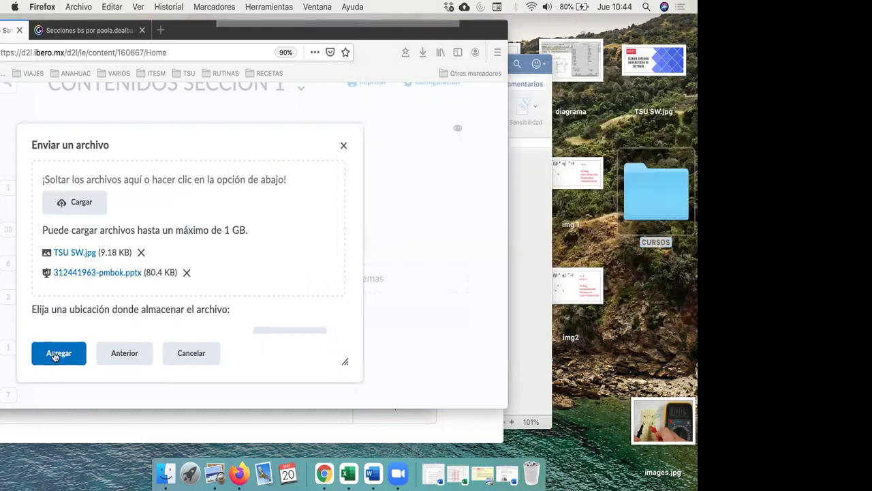
{"action": "left_click", "coordinate": [55, 356]}
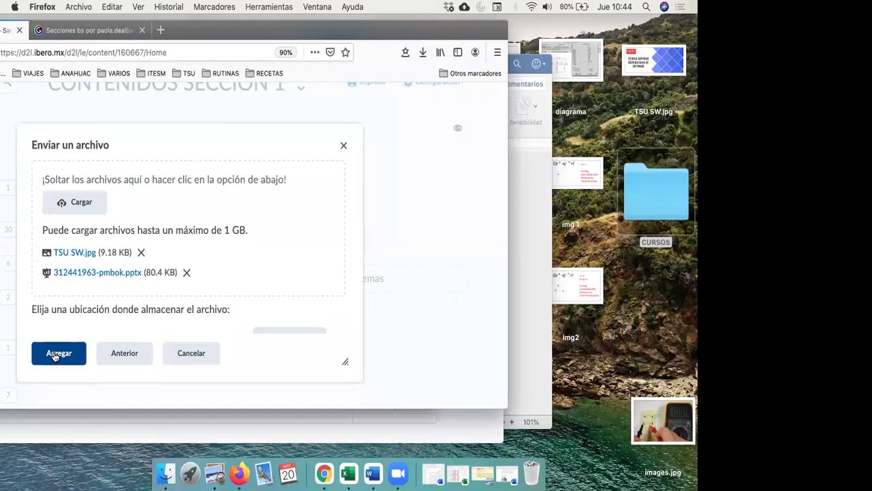
{"action": "left_click", "coordinate": [54, 355]}
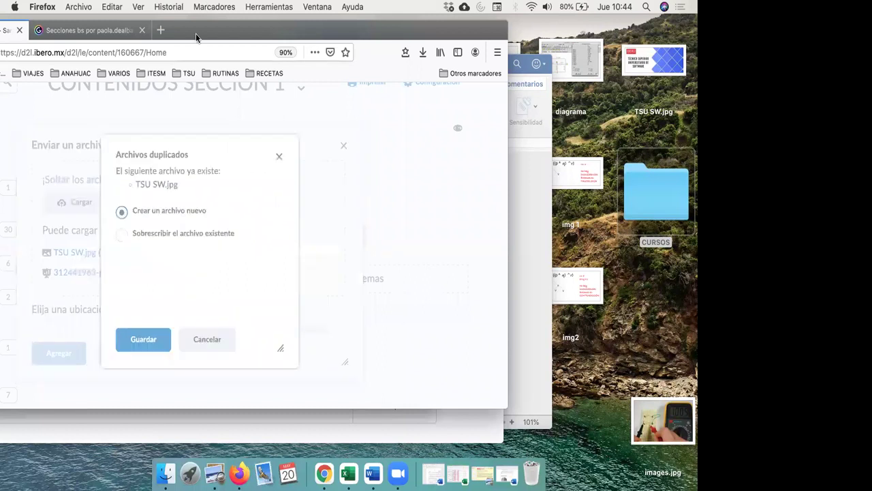
{"action": "left_click_drag", "start_coordinate": [262, 34], "coordinate": [420, 36]}
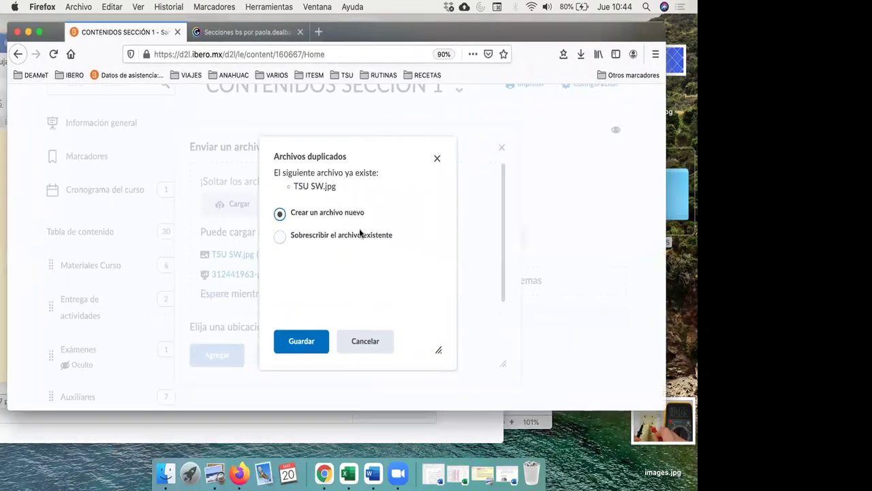
{"action": "left_click", "coordinate": [298, 338]}
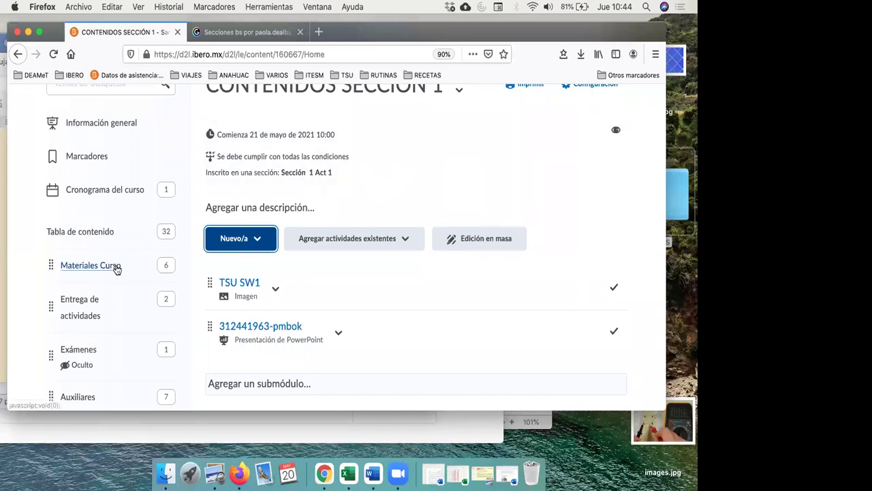
Open the module's description for editing and look over its editor, the release restrictions and the listed contents.
{"action": "left_click", "coordinate": [638, 307]}
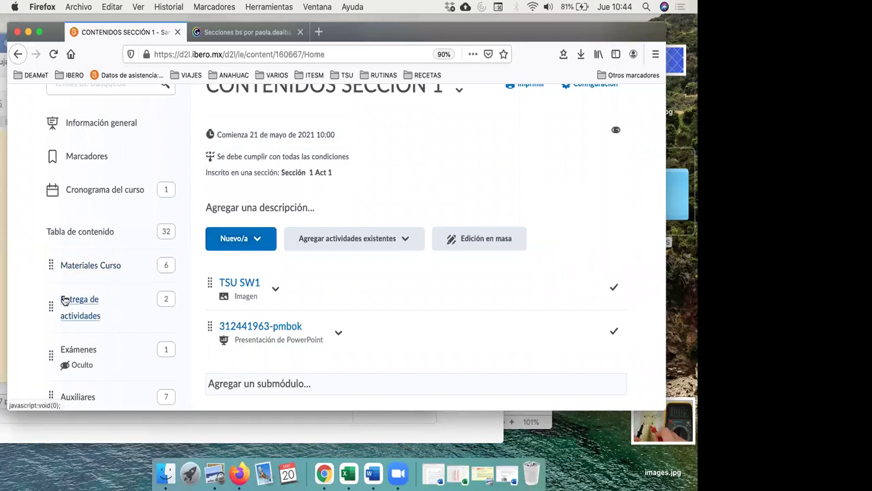
{"action": "left_click", "coordinate": [53, 55]}
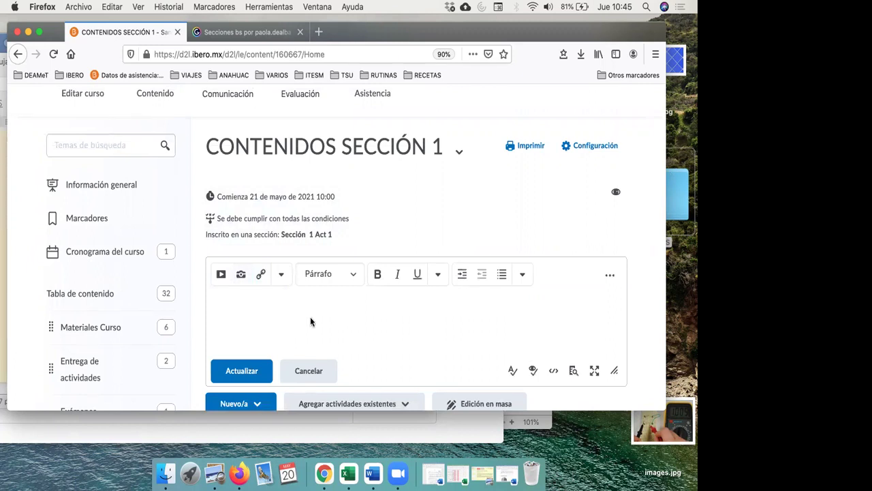
{"action": "scroll", "coordinate": [288, 323], "scroll_direction": "down", "scroll_amount": 3}
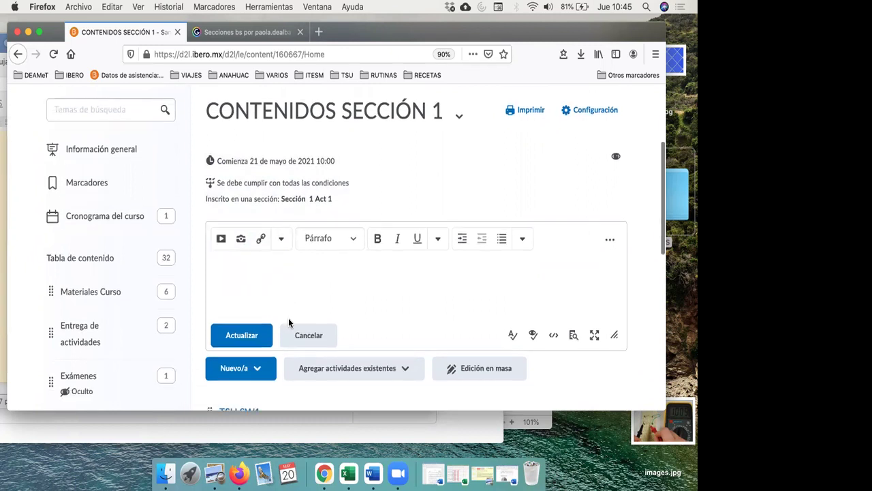
{"action": "scroll", "coordinate": [298, 243], "scroll_direction": "down", "scroll_amount": 1}
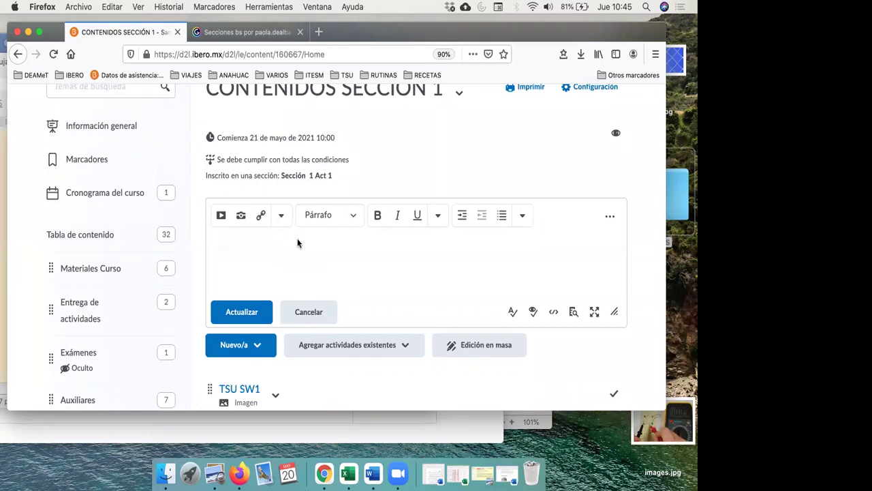
{"action": "scroll", "coordinate": [298, 243], "scroll_direction": "down", "scroll_amount": 1}
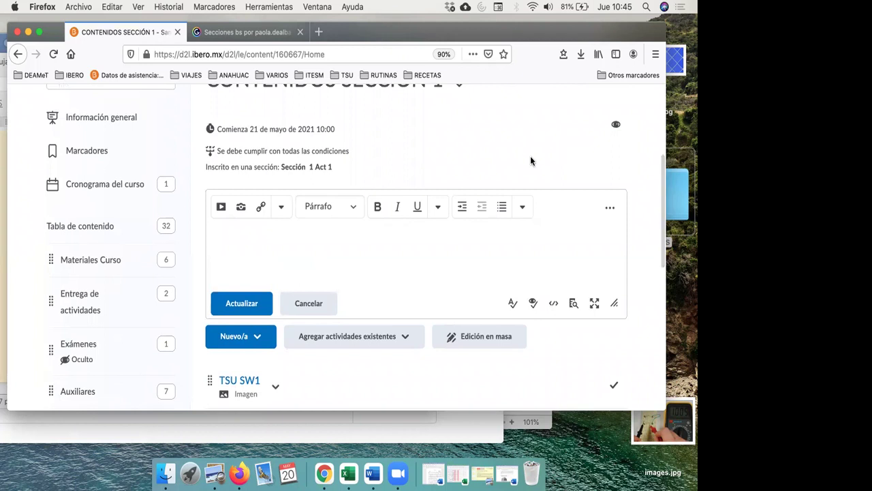
{"action": "scroll", "coordinate": [531, 161], "scroll_direction": "down", "scroll_amount": 1}
{"action": "scroll", "coordinate": [530, 161], "scroll_direction": "up", "scroll_amount": 3}
{"action": "scroll", "coordinate": [531, 161], "scroll_direction": "down", "scroll_amount": 3}
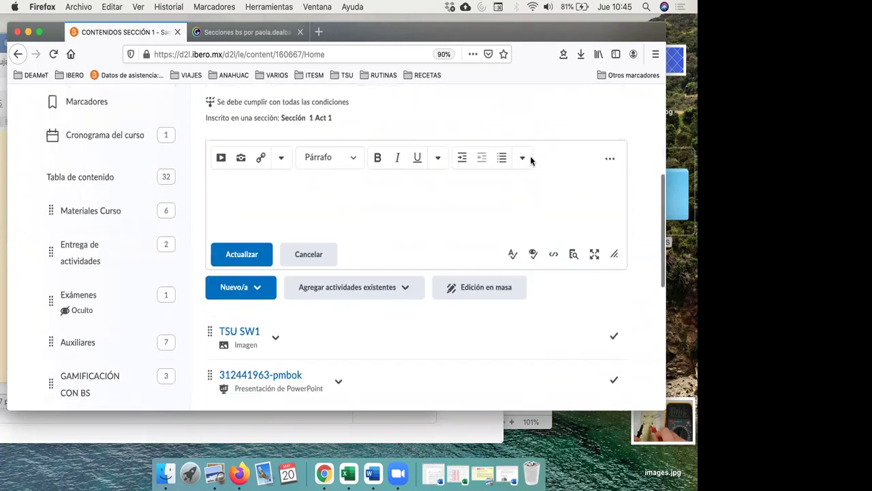
{"action": "scroll", "coordinate": [530, 156], "scroll_direction": "up", "scroll_amount": 3}
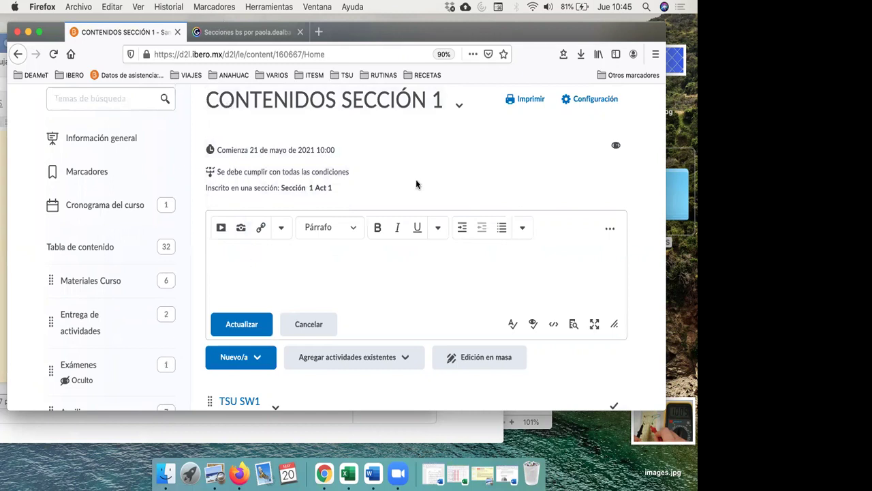
{"action": "scroll", "coordinate": [416, 180], "scroll_direction": "up", "scroll_amount": 2}
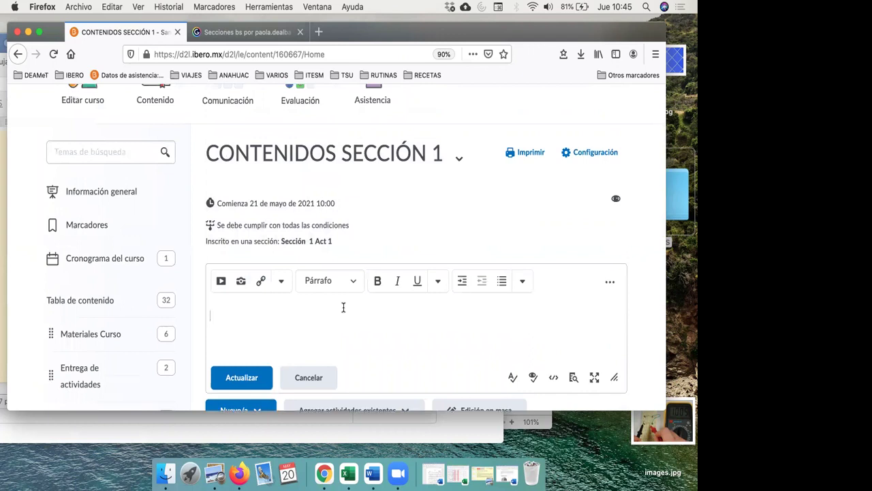
Switch to the presentation's browser tab, search the web for genially and open the Genially site.
{"action": "left_click", "coordinate": [216, 33]}
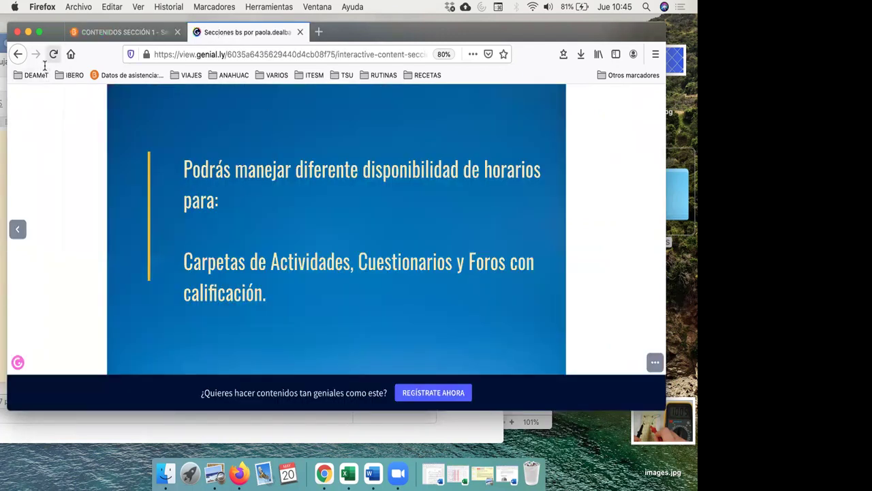
{"action": "left_click", "coordinate": [221, 56]}
{"action": "type", "text": "GENIALL"}
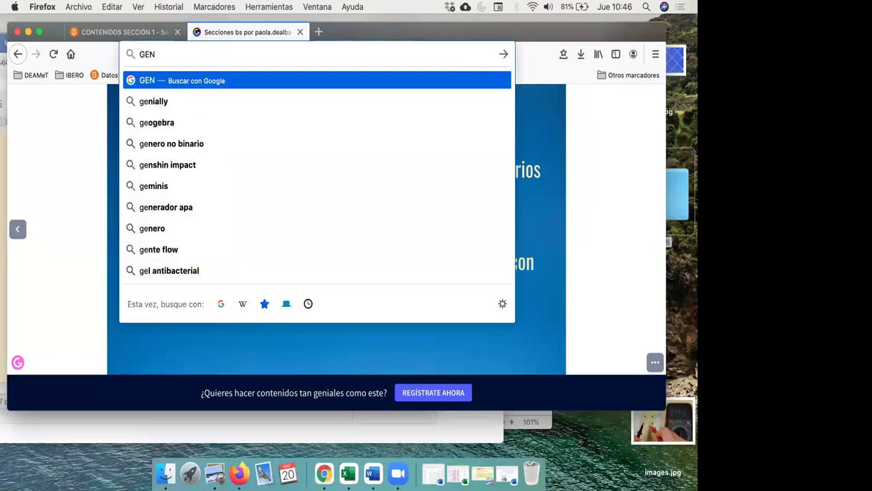
{"action": "left_click", "coordinate": [193, 101]}
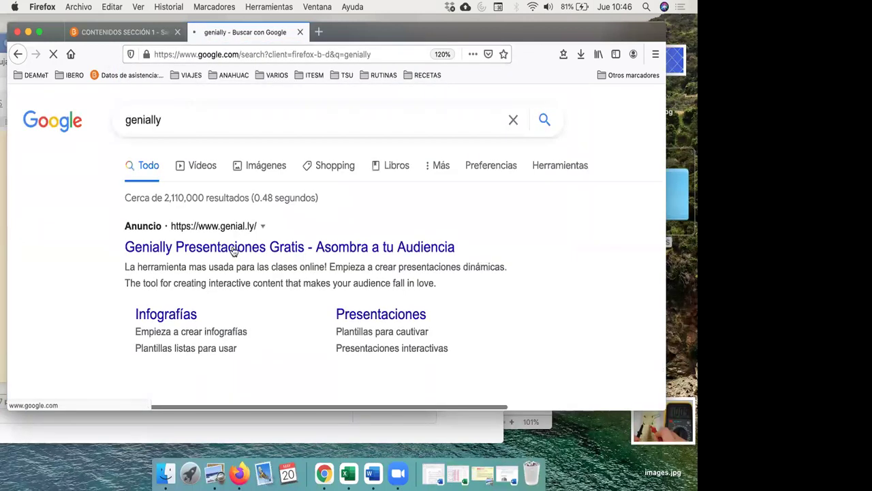
{"action": "left_click", "coordinate": [232, 250]}
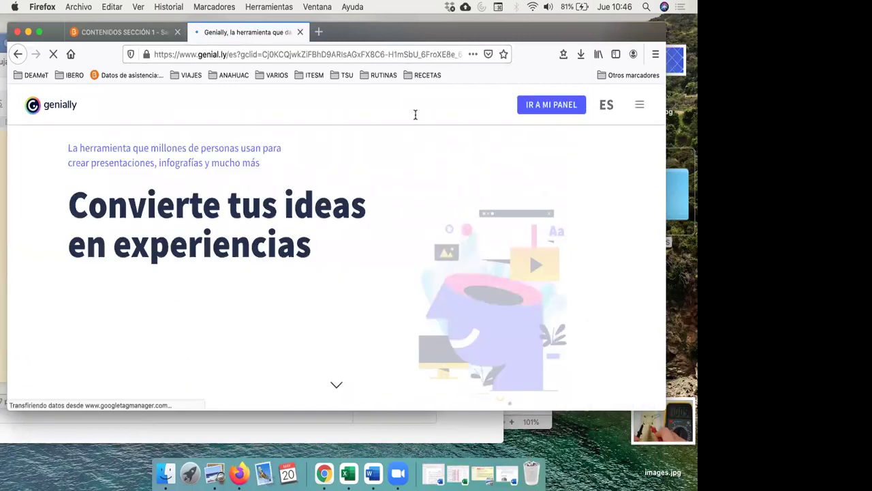
Open the Genially dashboard and find the secciones bs creation dated 27/1/2021 in the presenter's named folder.
{"action": "left_click", "coordinate": [551, 107]}
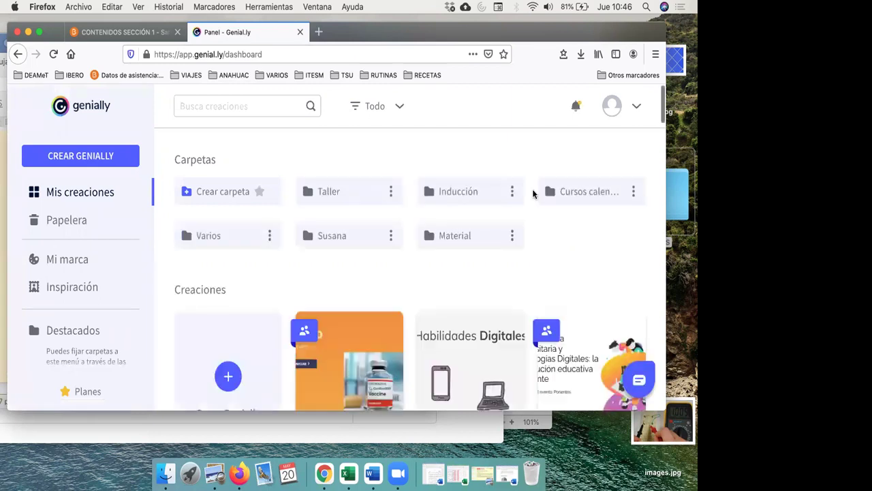
{"action": "left_click", "coordinate": [365, 238]}
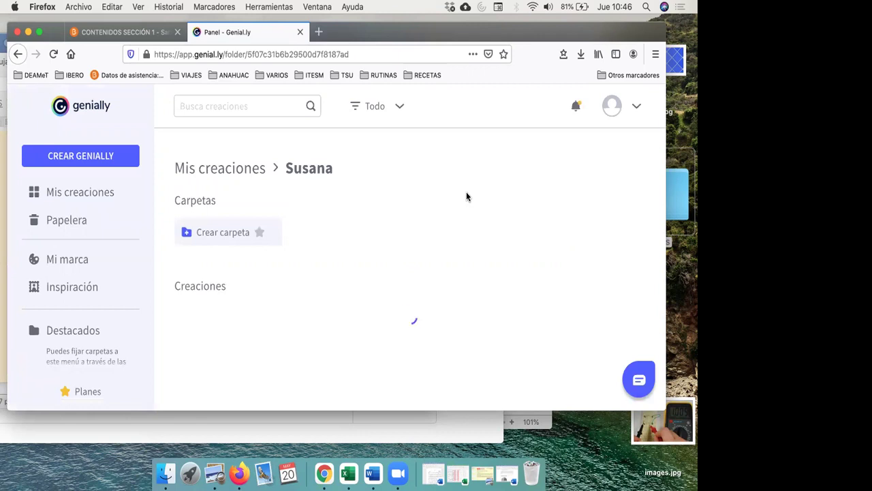
{"action": "scroll", "coordinate": [466, 197], "scroll_direction": "down", "scroll_amount": 2}
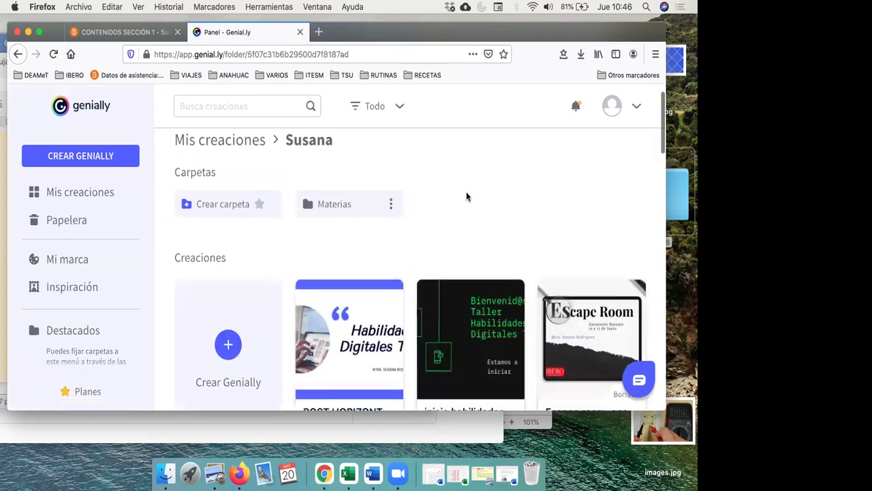
{"action": "scroll", "coordinate": [466, 197], "scroll_direction": "down", "scroll_amount": 6}
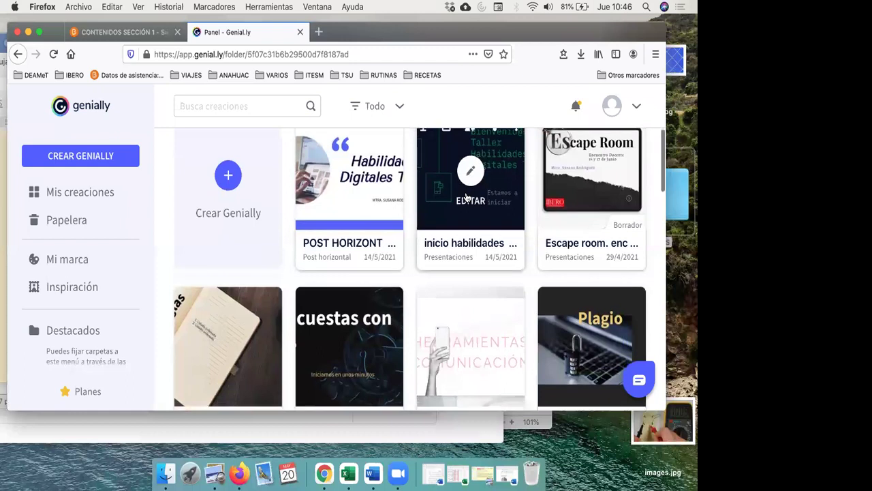
{"action": "scroll", "coordinate": [466, 197], "scroll_direction": "down", "scroll_amount": 8}
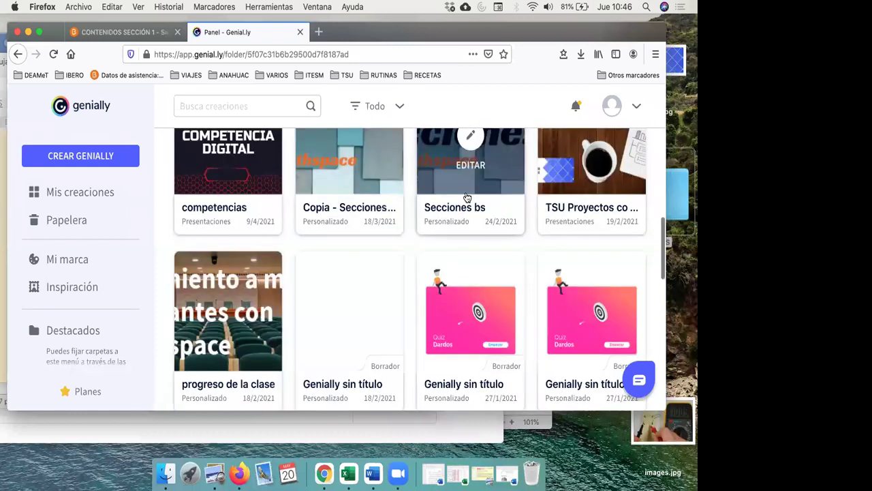
{"action": "scroll", "coordinate": [467, 197], "scroll_direction": "up", "scroll_amount": 3}
{"action": "scroll", "coordinate": [467, 196], "scroll_direction": "down", "scroll_amount": 5}
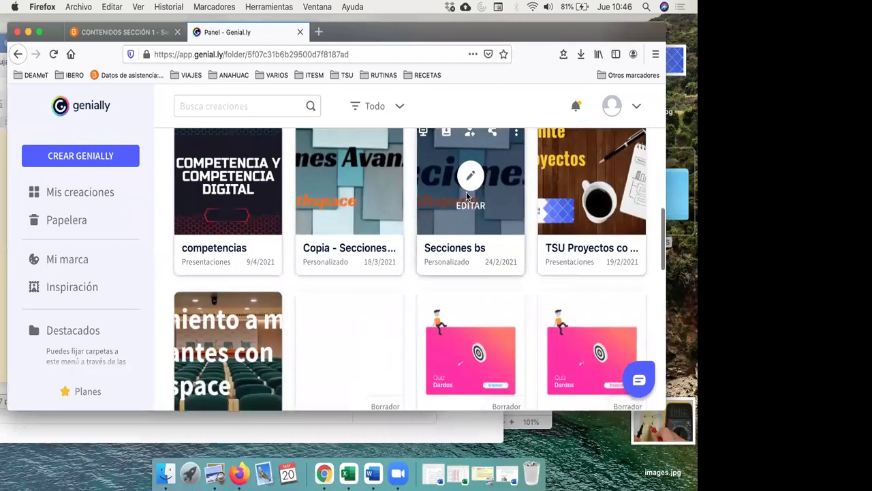
{"action": "scroll", "coordinate": [467, 197], "scroll_direction": "down", "scroll_amount": 6}
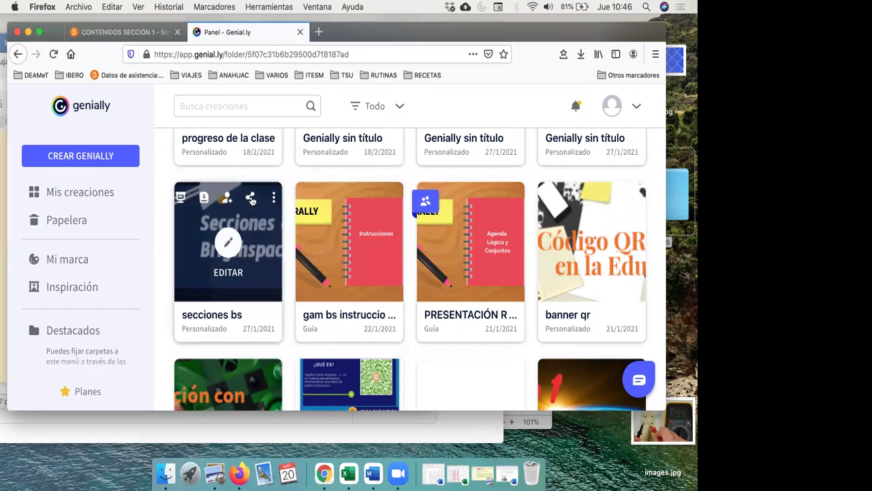
Open the sharing options of the secciones bs creation and copy its iframe embed code.
{"action": "left_click", "coordinate": [250, 197]}
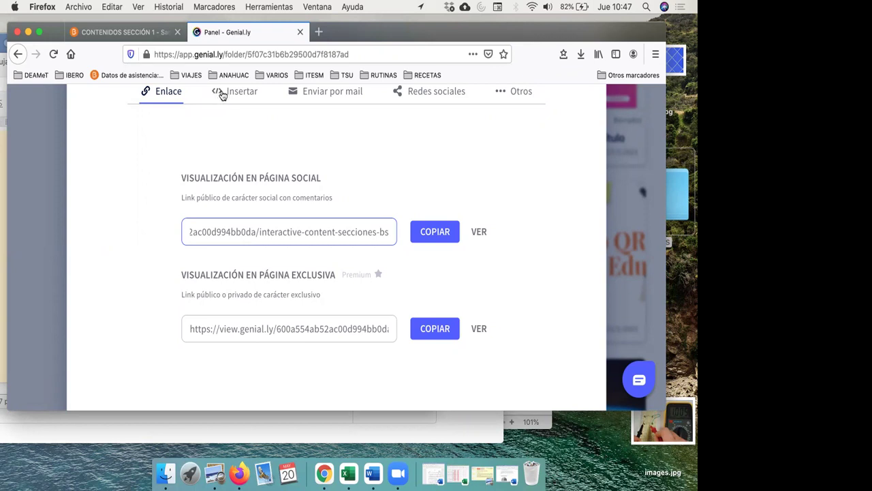
{"action": "left_click", "coordinate": [221, 95]}
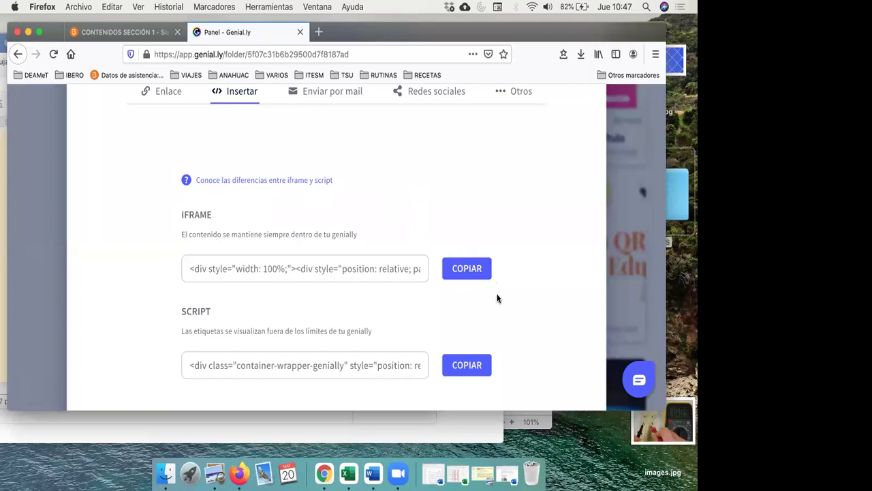
{"action": "left_click", "coordinate": [469, 273]}
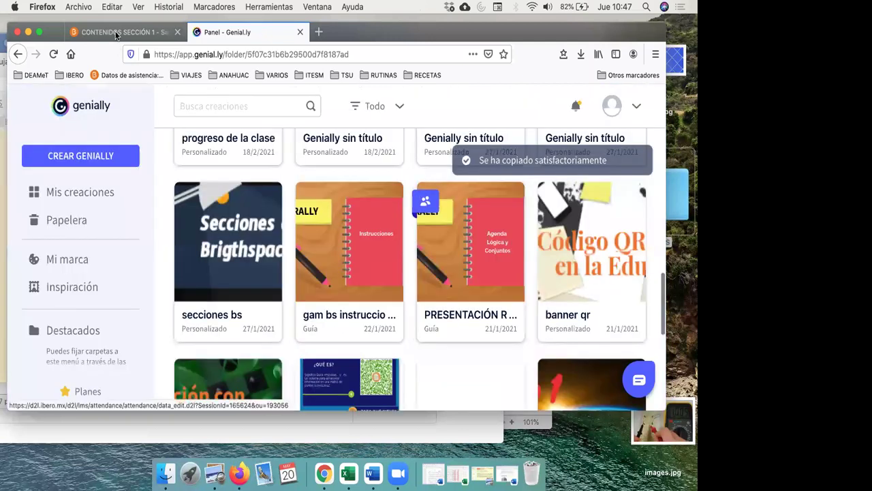
Return to the CONTENIDOS SECCIÓN 1 description and paste the copied iframe code as an embedded-code object.
{"action": "left_click", "coordinate": [117, 32]}
{"action": "left_click", "coordinate": [222, 309]}
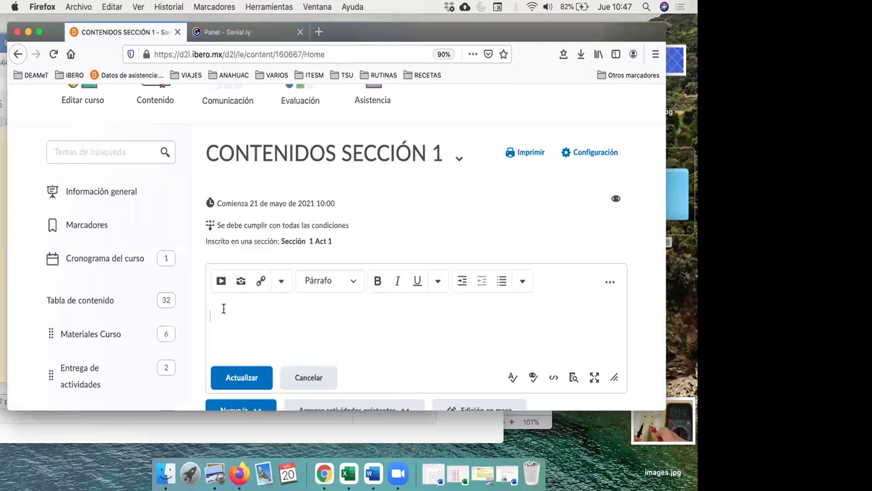
{"action": "scroll", "coordinate": [251, 313], "scroll_direction": "down", "scroll_amount": 1}
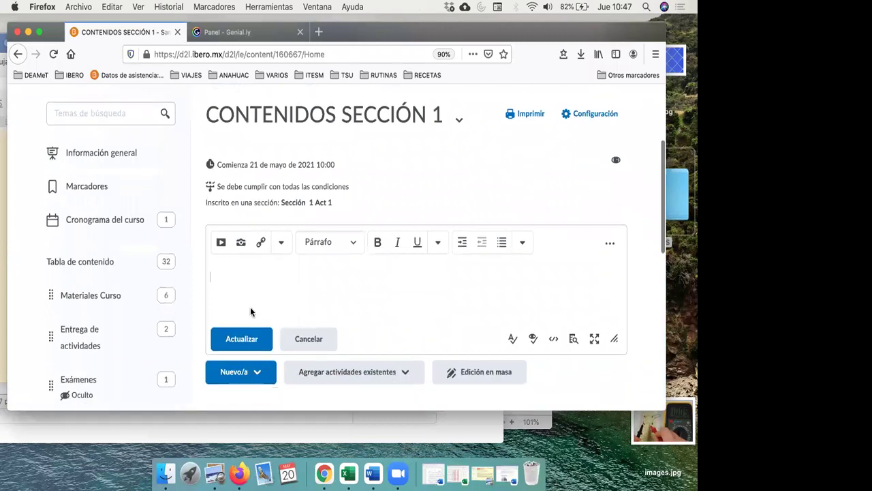
{"action": "left_click", "coordinate": [221, 244]}
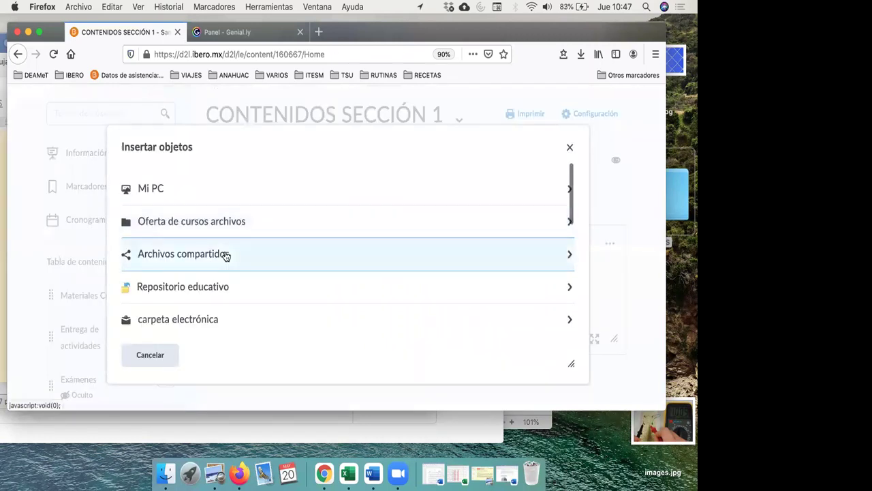
{"action": "scroll", "coordinate": [226, 256], "scroll_direction": "down", "scroll_amount": 5}
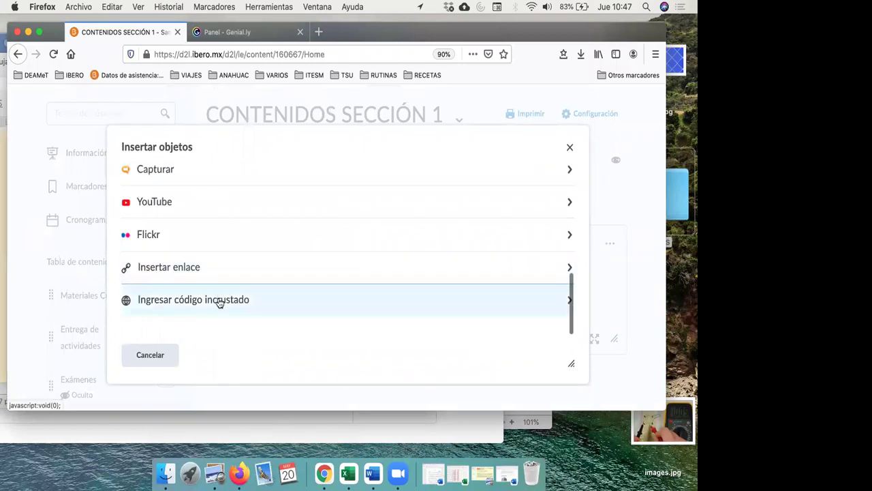
{"action": "left_click", "coordinate": [219, 302]}
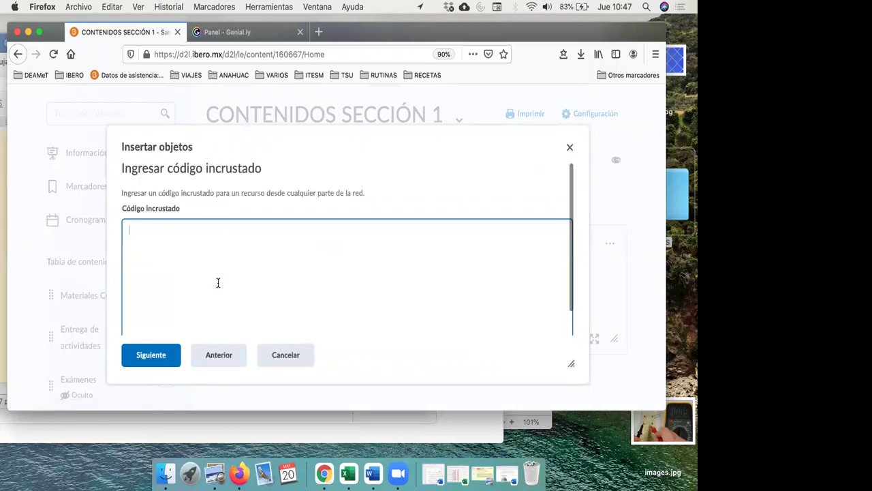
{"action": "key", "text": "super+v"}
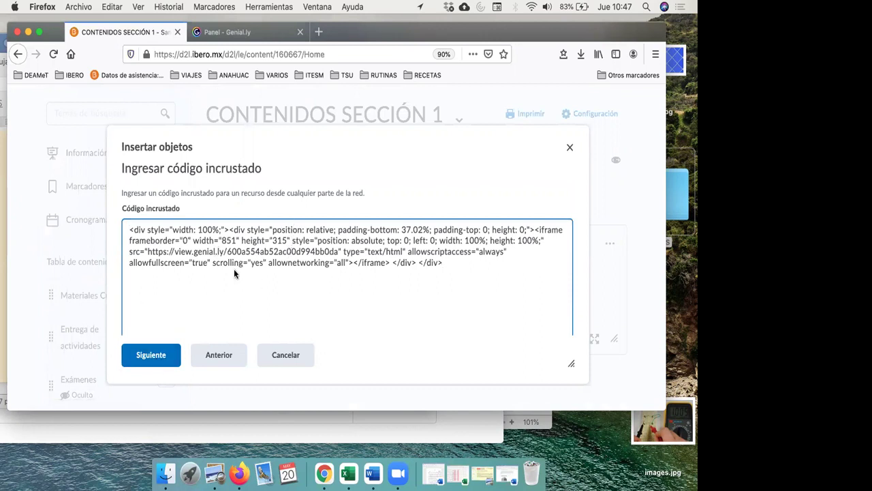
Insert the embedded Genially presentation after refreshing its preview, save the description, and look over the module's contents.
{"action": "left_click", "coordinate": [205, 33]}
{"action": "mouse_move", "coordinate": [357, 203]}
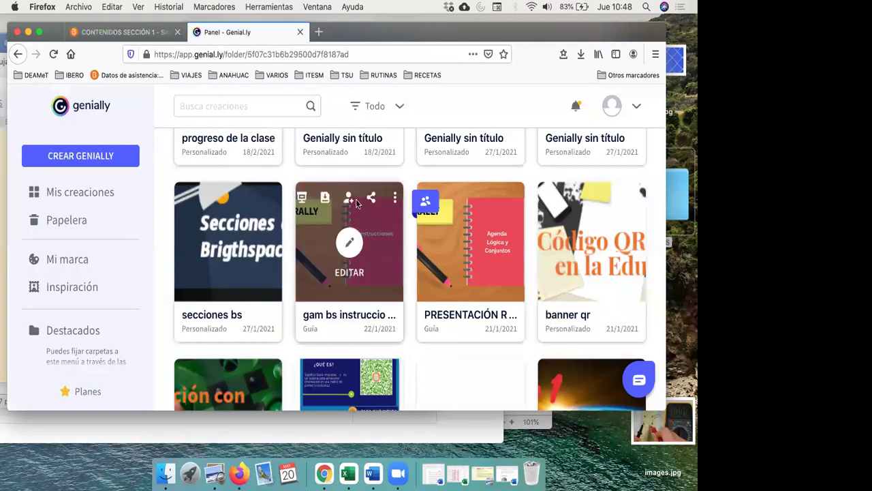
{"action": "left_click", "coordinate": [109, 33]}
{"action": "left_click", "coordinate": [148, 359]}
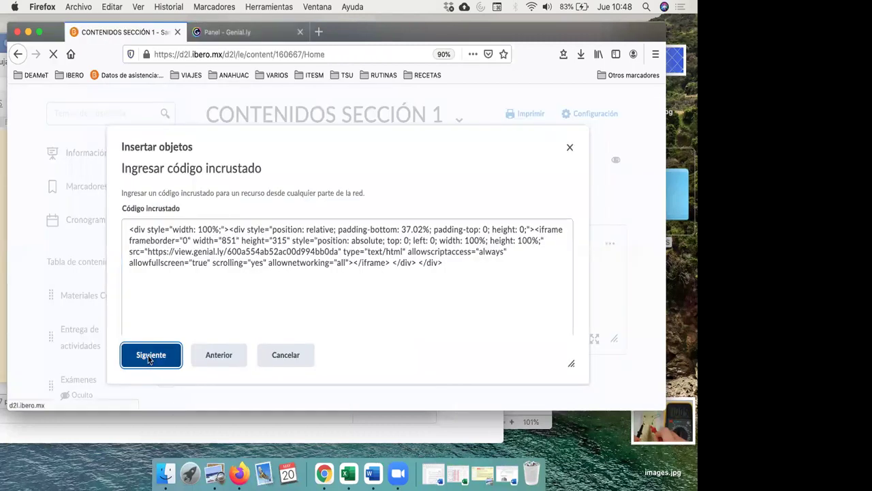
{"action": "left_click", "coordinate": [186, 243]}
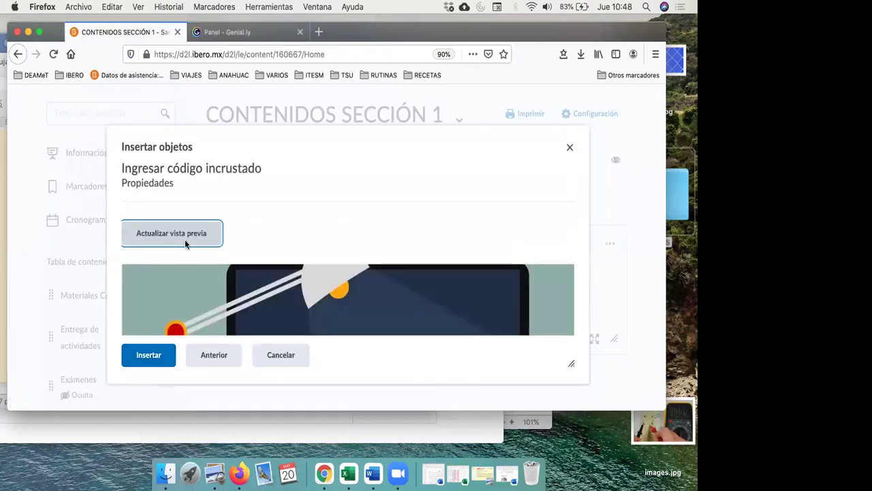
{"action": "left_click", "coordinate": [149, 355]}
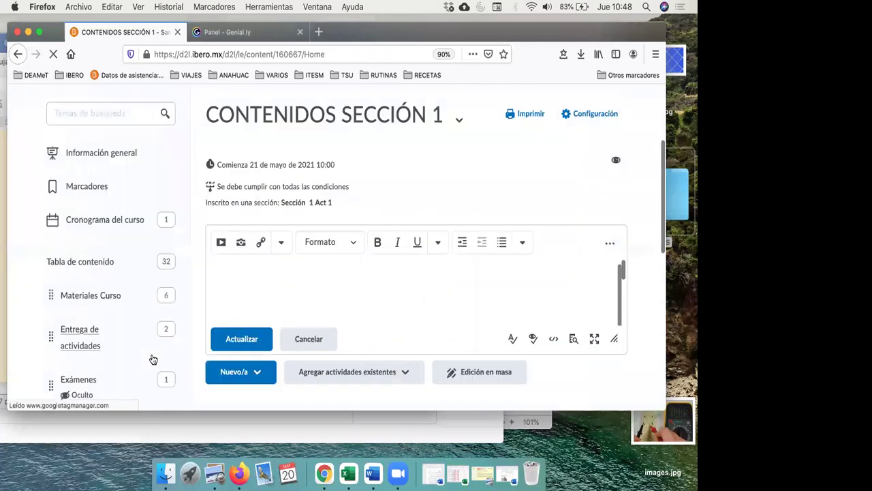
{"action": "left_click", "coordinate": [235, 340]}
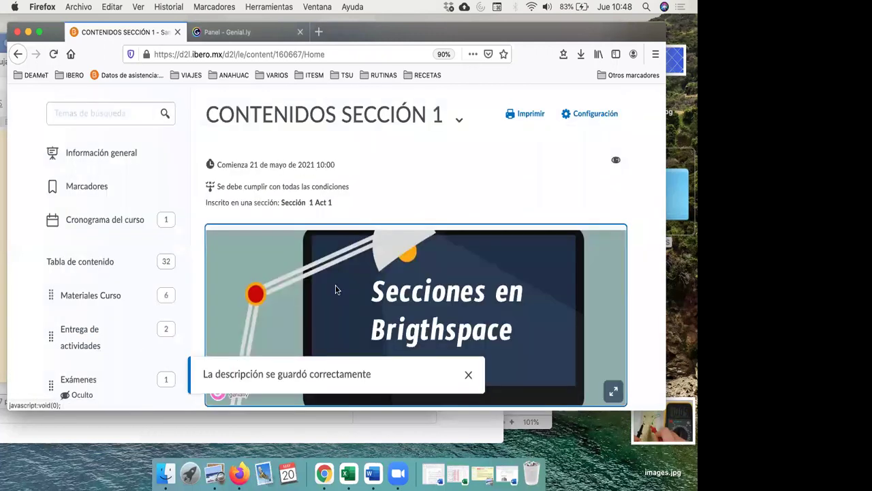
{"action": "scroll", "coordinate": [335, 290], "scroll_direction": "down", "scroll_amount": 3}
{"action": "scroll", "coordinate": [337, 291], "scroll_direction": "down", "scroll_amount": 3}
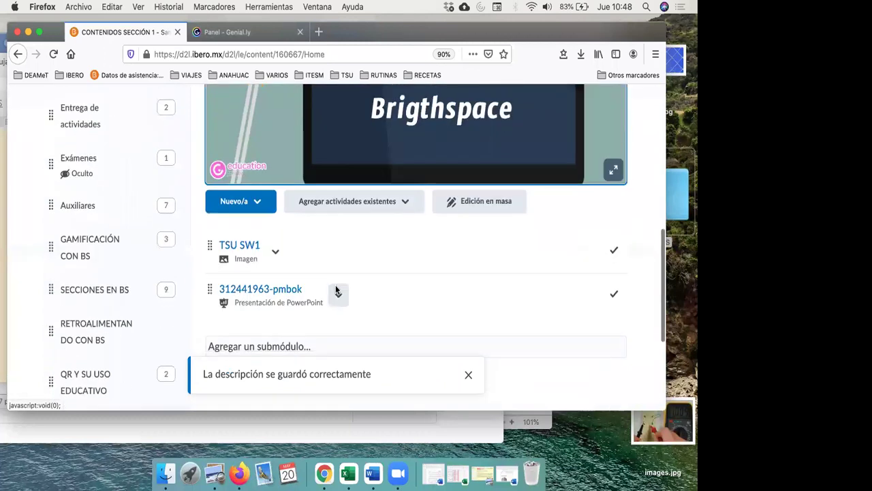
{"action": "scroll", "coordinate": [382, 259], "scroll_direction": "up", "scroll_amount": 4}
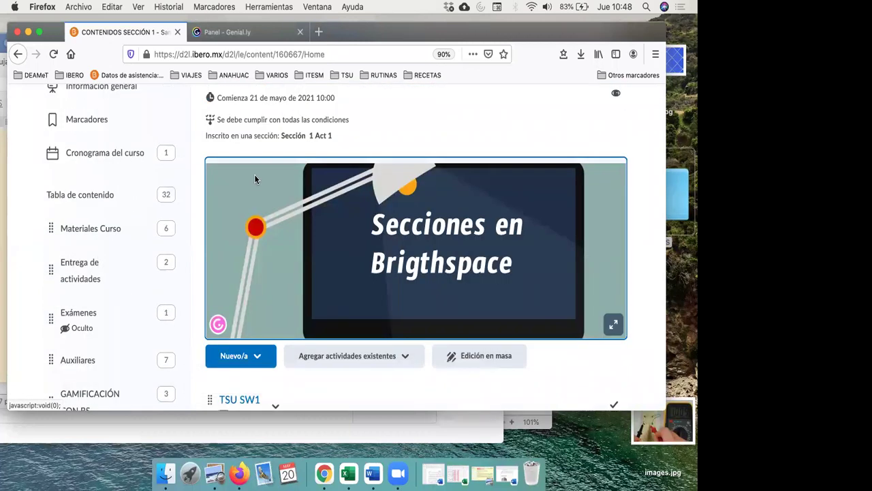
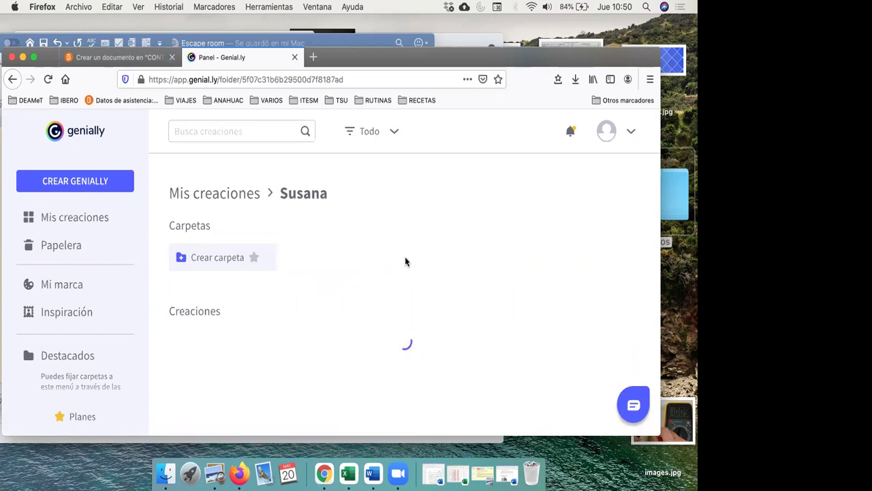
Look through the creations in the presenter's named Genially folder for the rally presentation dated 21/1/2021.
{"action": "scroll", "coordinate": [405, 258], "scroll_direction": "down", "scroll_amount": 3}
{"action": "scroll", "coordinate": [405, 256], "scroll_direction": "down", "scroll_amount": 1}
{"action": "mouse_move", "coordinate": [500, 245]}
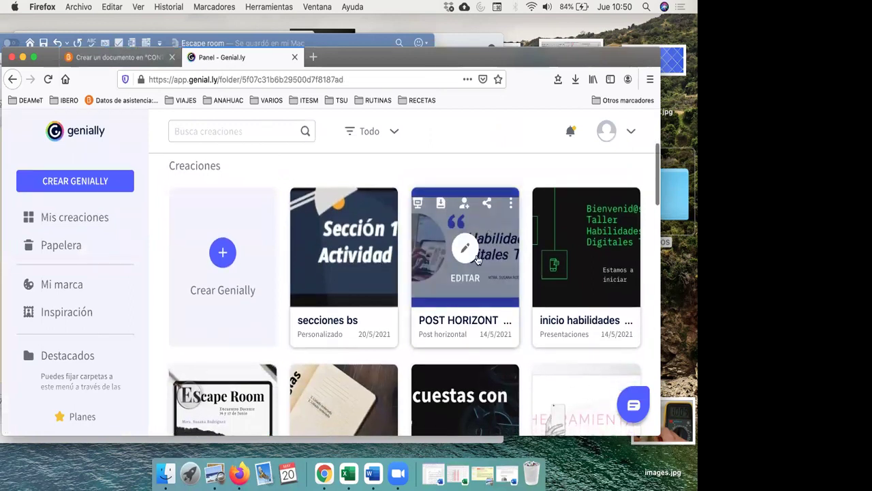
{"action": "scroll", "coordinate": [477, 259], "scroll_direction": "down", "scroll_amount": 10}
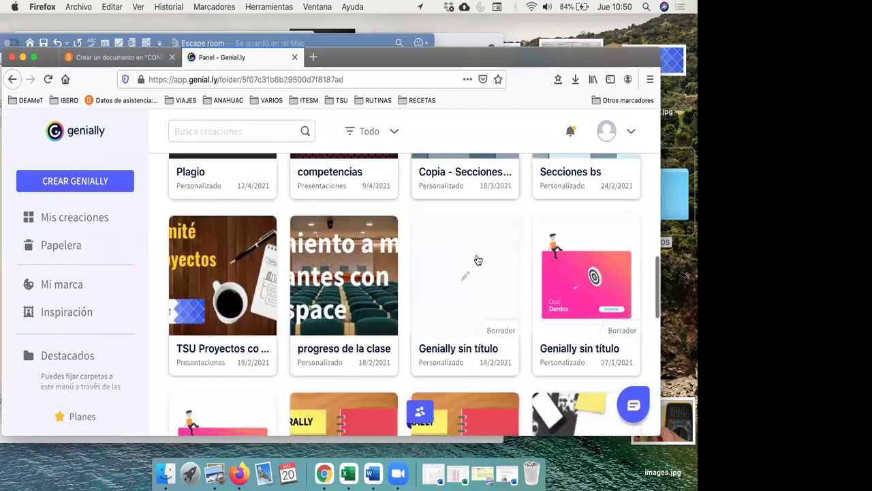
{"action": "scroll", "coordinate": [477, 260], "scroll_direction": "down", "scroll_amount": 6}
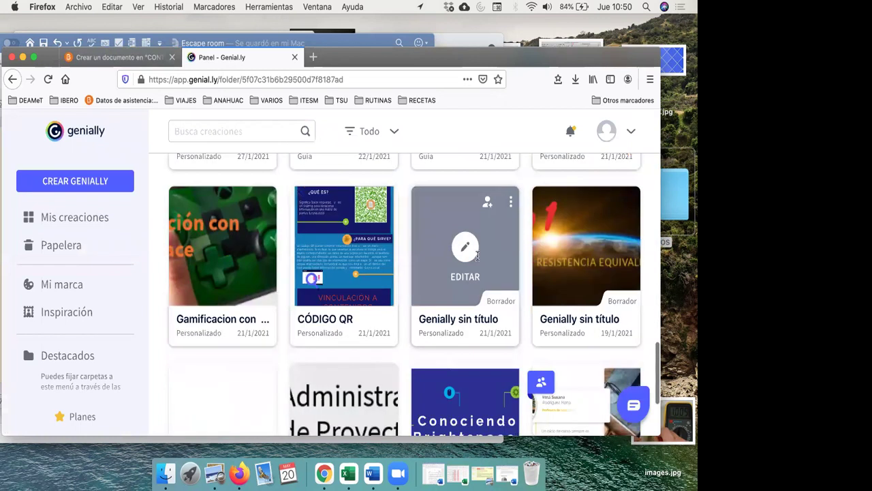
{"action": "scroll", "coordinate": [477, 256], "scroll_direction": "down", "scroll_amount": 2}
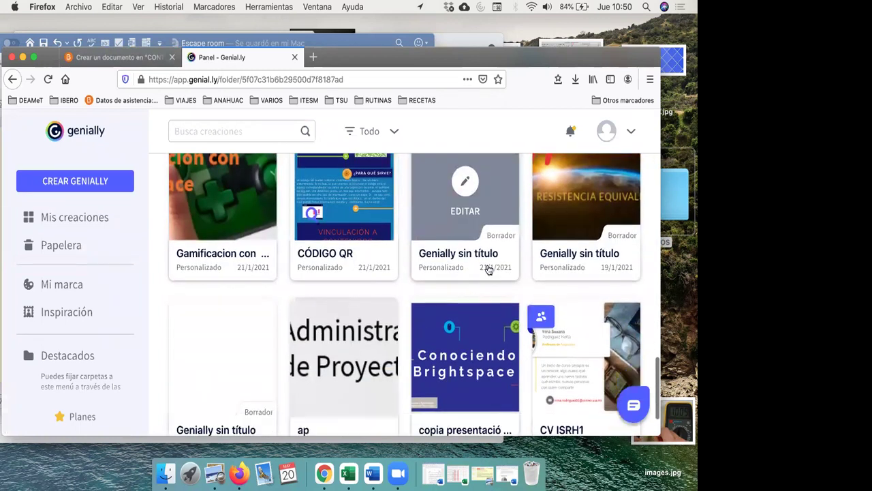
{"action": "scroll", "coordinate": [488, 269], "scroll_direction": "down", "scroll_amount": 2}
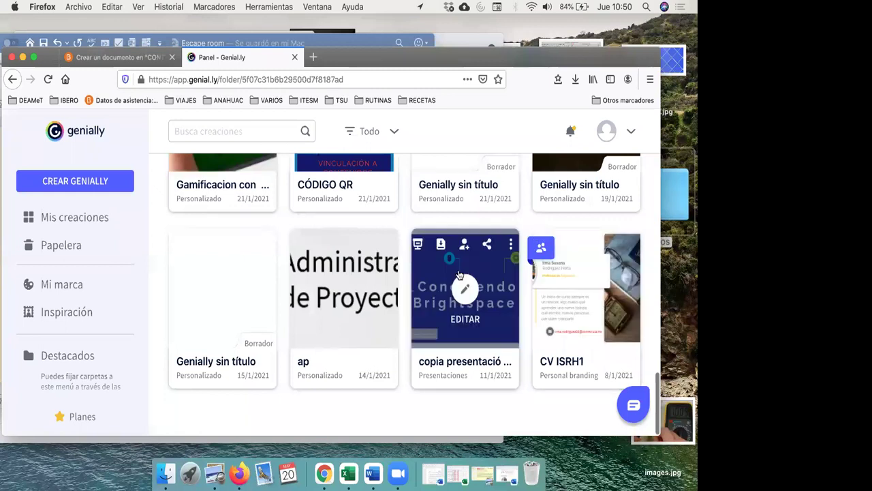
{"action": "scroll", "coordinate": [460, 275], "scroll_direction": "up", "scroll_amount": 5}
{"action": "scroll", "coordinate": [460, 275], "scroll_direction": "up", "scroll_amount": 4}
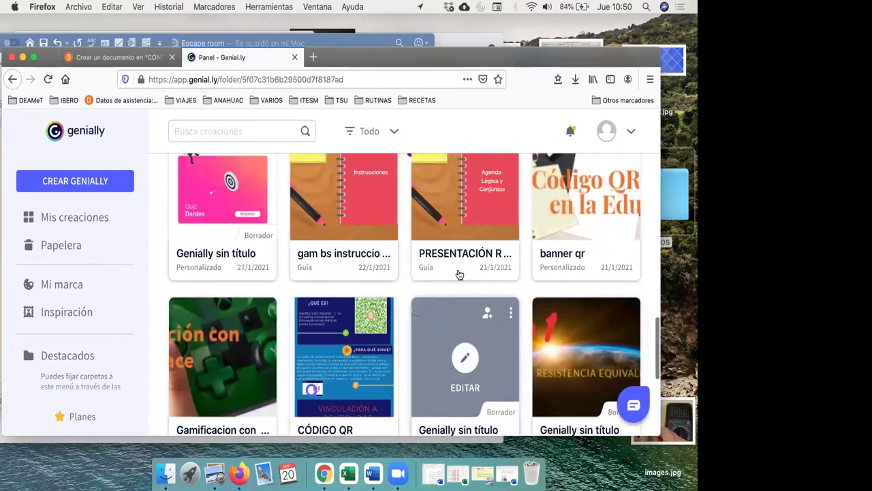
{"action": "scroll", "coordinate": [460, 275], "scroll_direction": "up", "scroll_amount": 3}
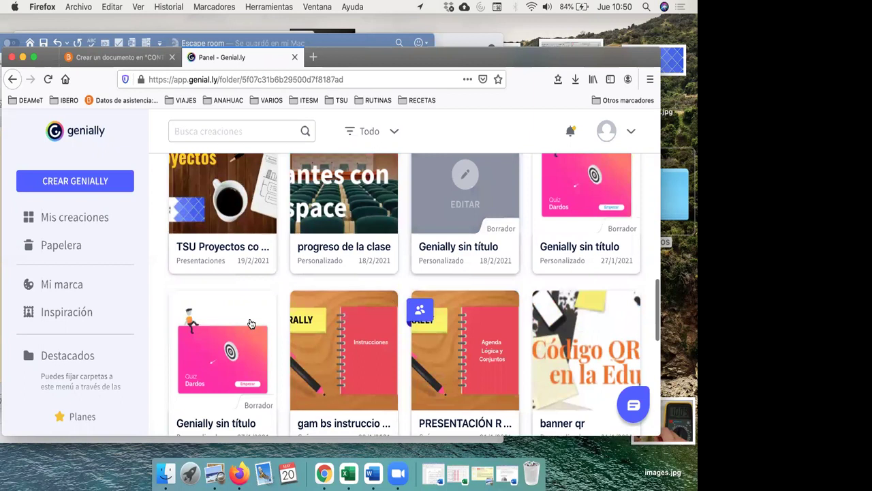
{"action": "scroll", "coordinate": [293, 324], "scroll_direction": "up", "scroll_amount": 3}
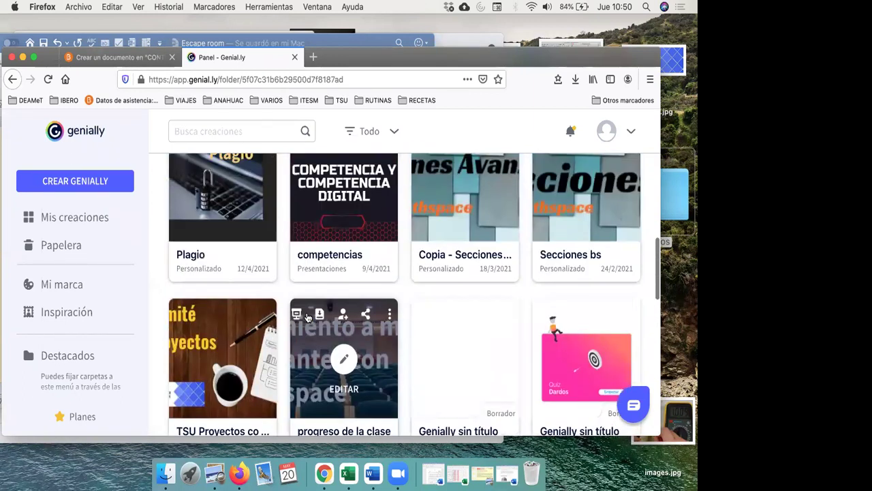
{"action": "scroll", "coordinate": [308, 318], "scroll_direction": "up", "scroll_amount": 5}
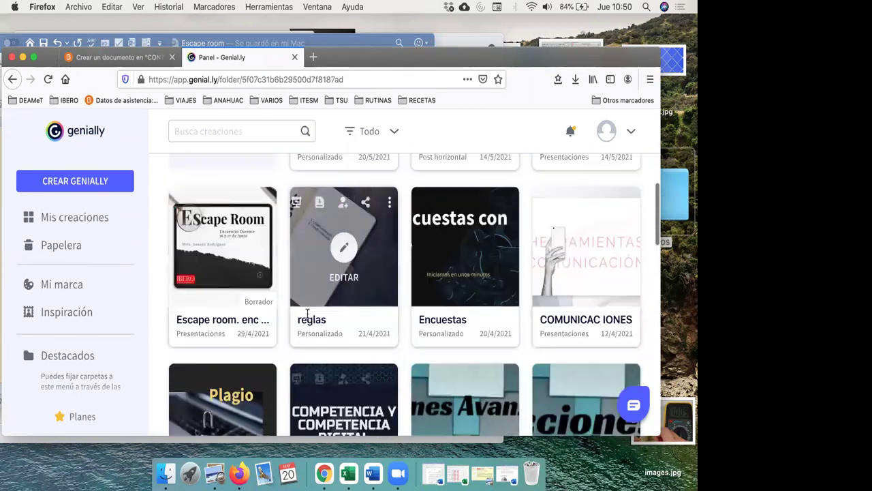
{"action": "scroll", "coordinate": [307, 313], "scroll_direction": "up", "scroll_amount": 2}
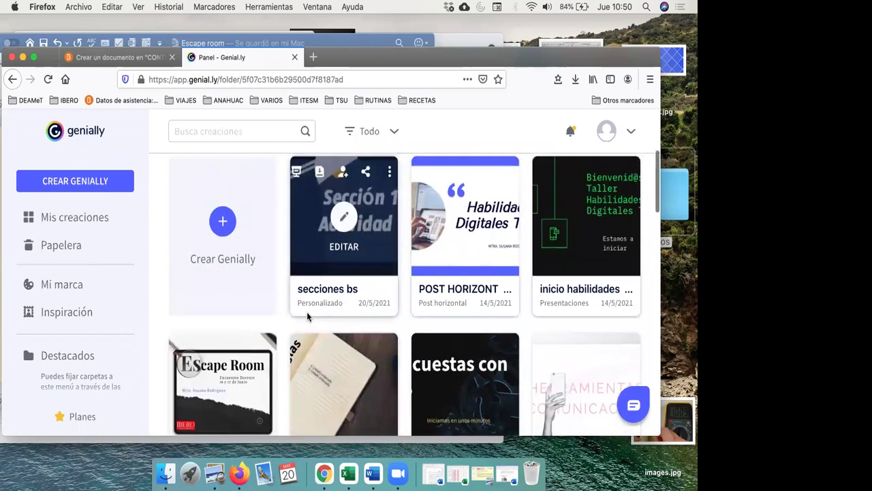
{"action": "scroll", "coordinate": [307, 312], "scroll_direction": "down", "scroll_amount": 3}
{"action": "scroll", "coordinate": [307, 317], "scroll_direction": "down", "scroll_amount": 5}
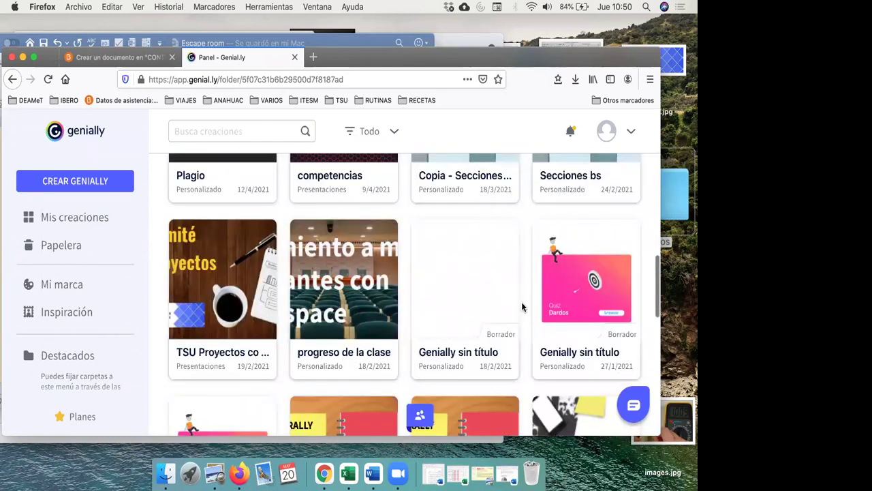
{"action": "scroll", "coordinate": [521, 303], "scroll_direction": "down", "scroll_amount": 3}
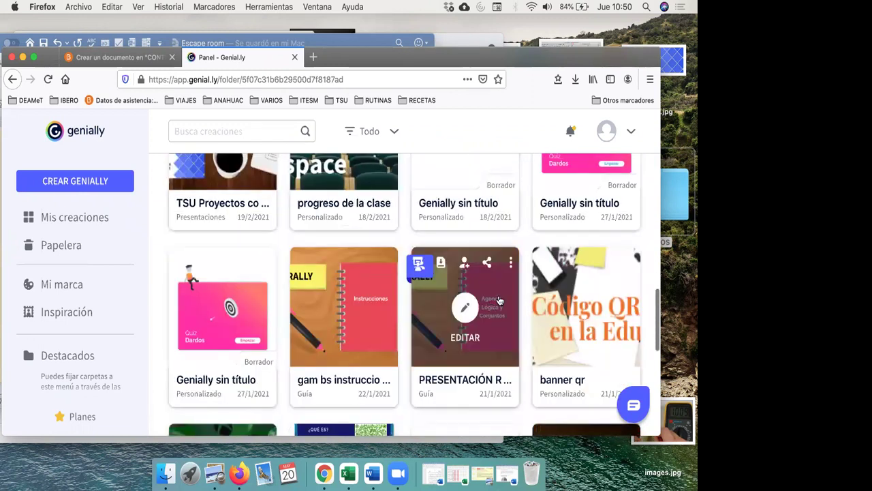
Open the sharing options of the rally presentation dated 21/1/2021, copy its embed code, and close the dialog.
{"action": "left_click", "coordinate": [488, 264]}
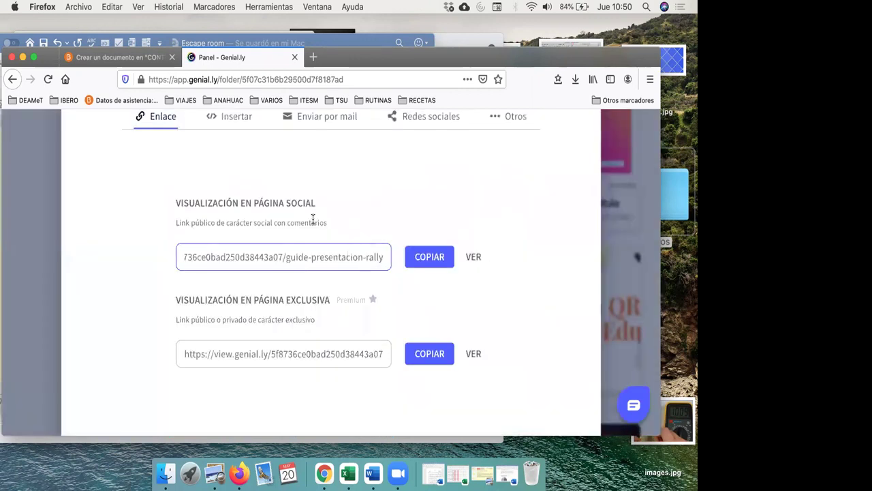
{"action": "left_click", "coordinate": [236, 117]}
{"action": "left_click", "coordinate": [453, 301]}
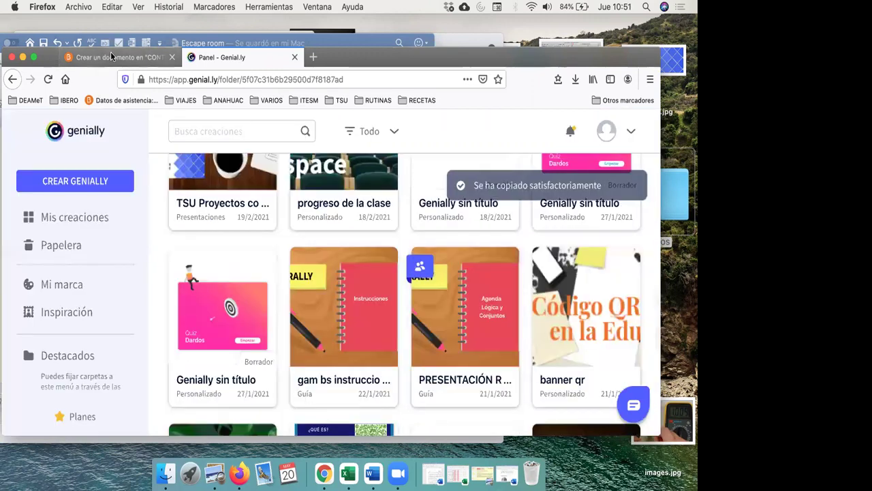
Return to the new document in CONTENIDOS SECCIÓN 1 and title it "Instrucciones del Caso 1".
{"action": "left_click", "coordinate": [112, 56]}
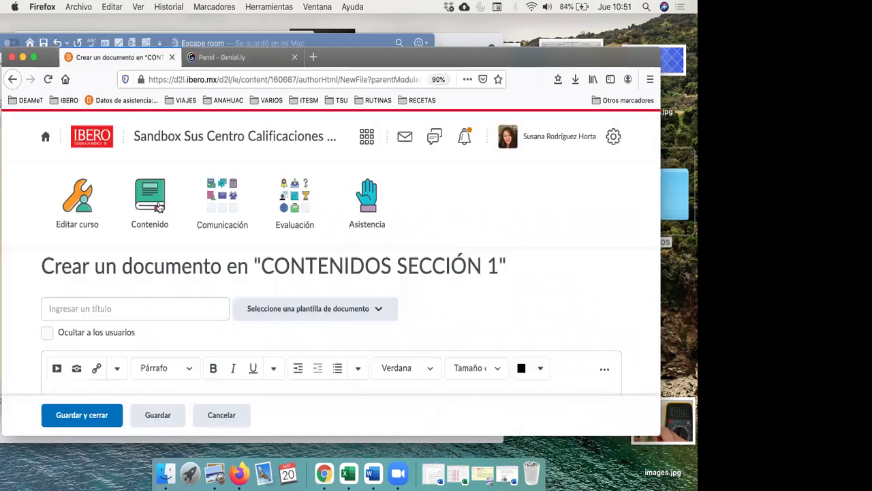
{"action": "scroll", "coordinate": [166, 224], "scroll_direction": "down", "scroll_amount": 2}
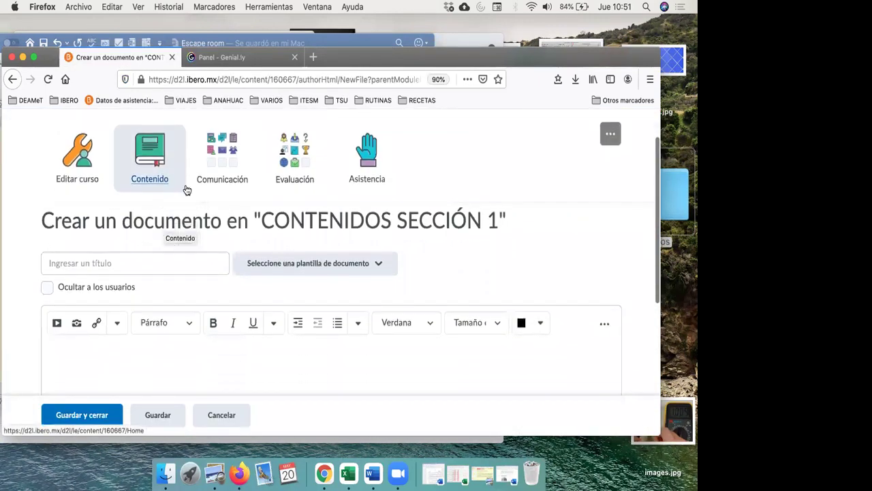
{"action": "left_click", "coordinate": [207, 255]}
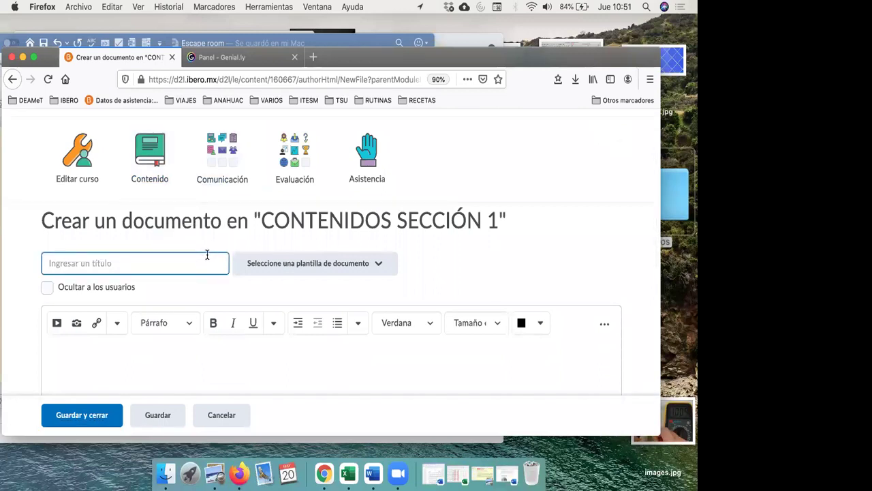
{"action": "type", "text": "Instrucciones del Caso 1"}
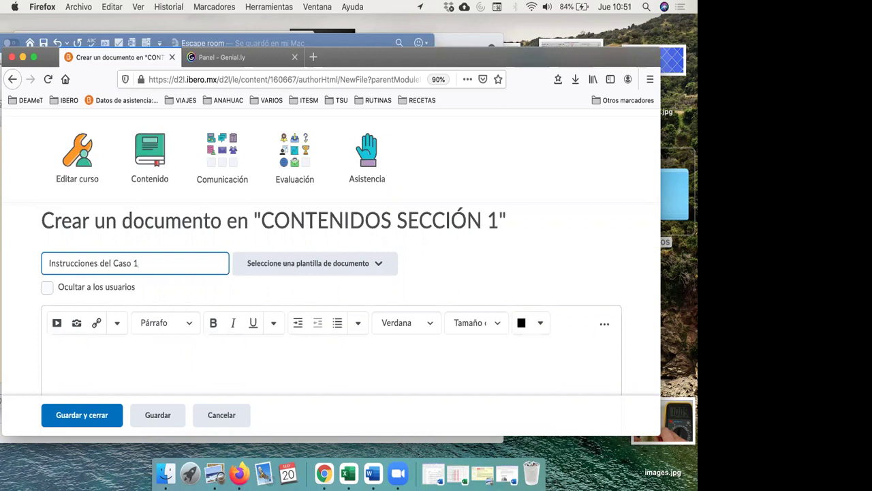
Insert the copied Genially code into the document body as an embedded-code object, and save and close the document.
{"action": "scroll", "coordinate": [197, 220], "scroll_direction": "down", "scroll_amount": 3}
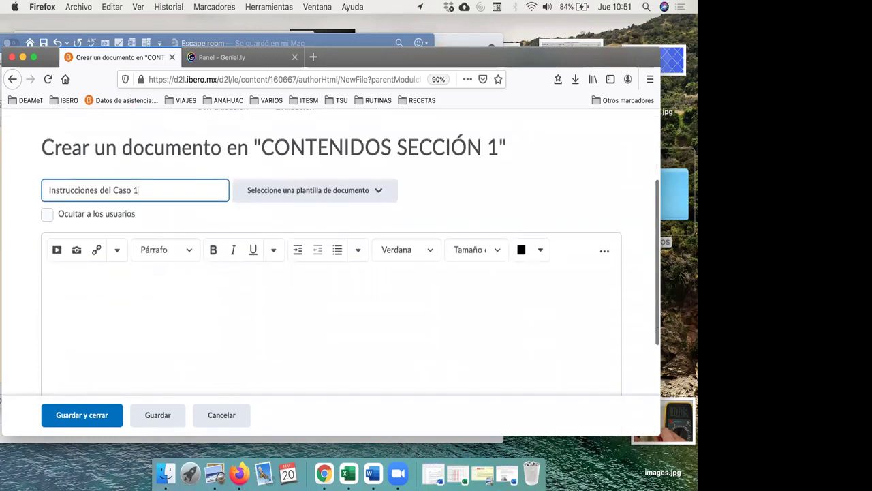
{"action": "left_click", "coordinate": [72, 261]}
{"action": "left_click", "coordinate": [58, 240]}
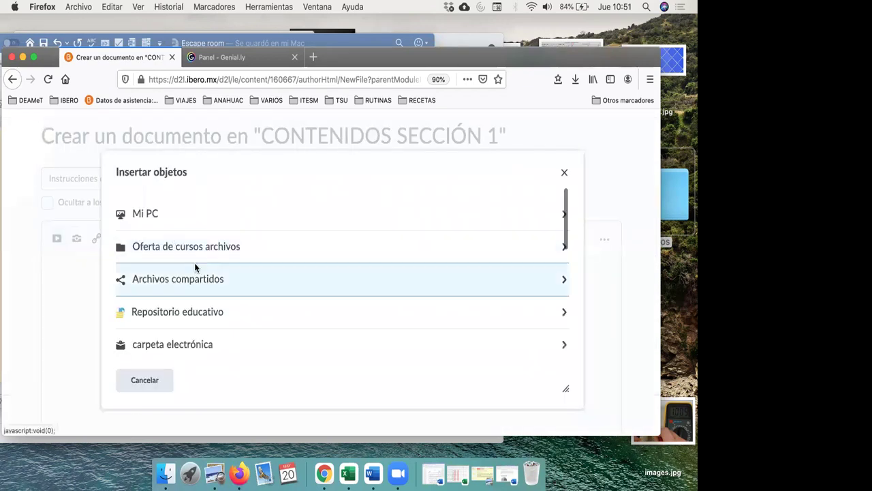
{"action": "scroll", "coordinate": [193, 272], "scroll_direction": "down", "scroll_amount": 5}
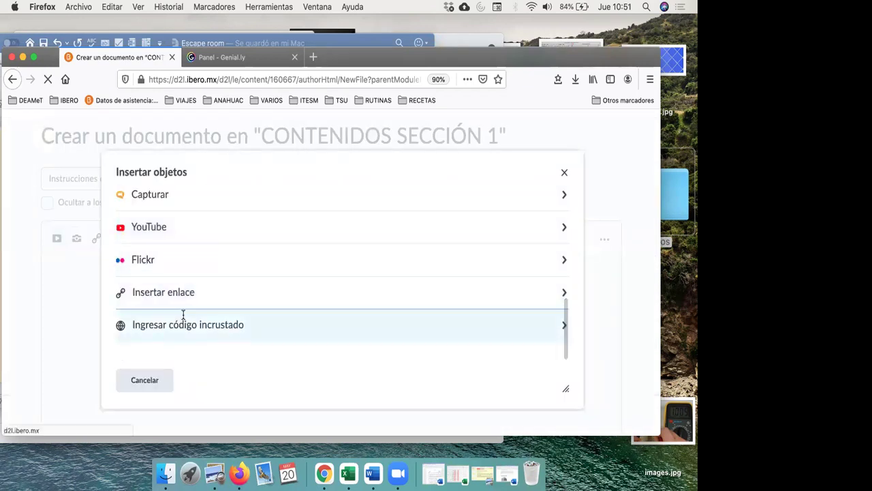
{"action": "left_click", "coordinate": [184, 319]}
{"action": "key", "text": "super+v"}
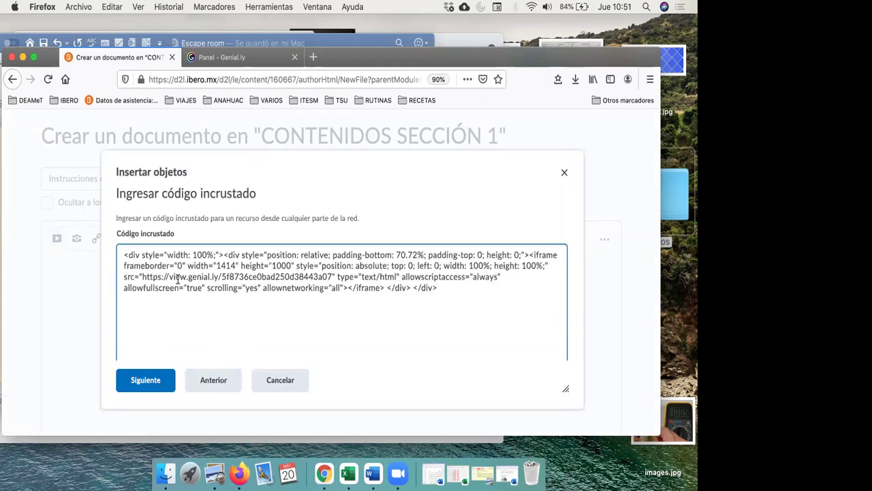
{"action": "left_click", "coordinate": [153, 379]}
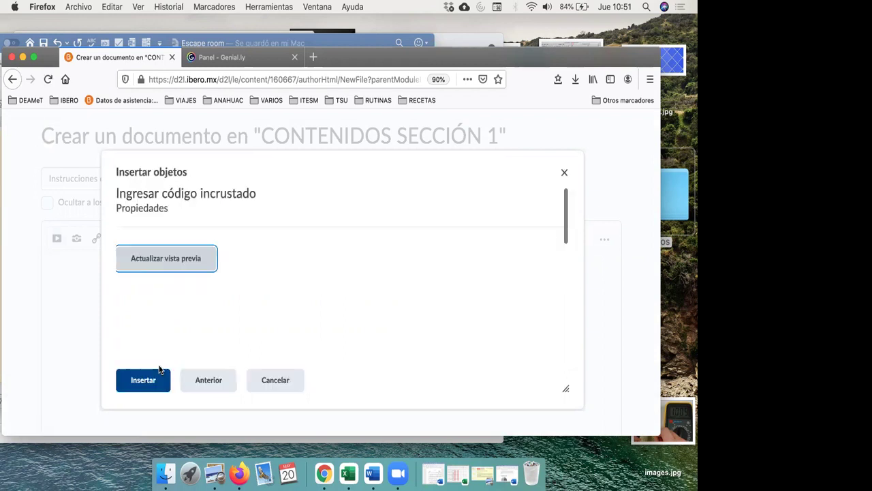
{"action": "left_click", "coordinate": [153, 382]}
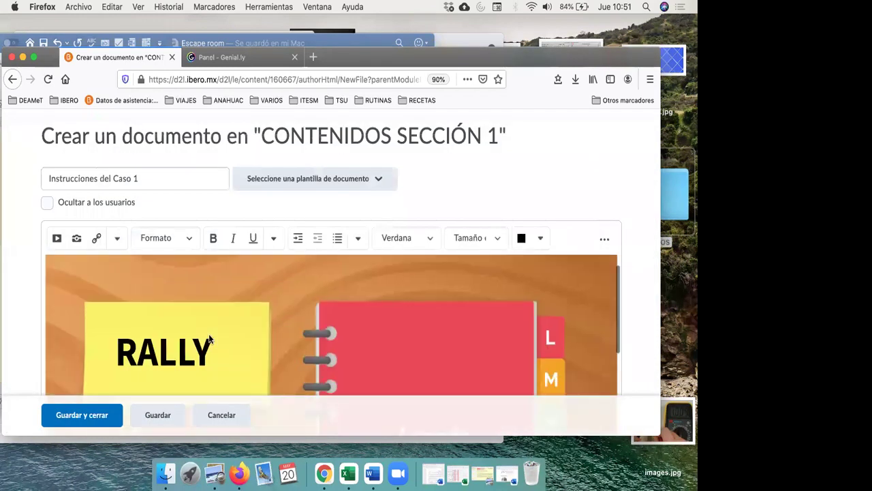
{"action": "left_click", "coordinate": [94, 413]}
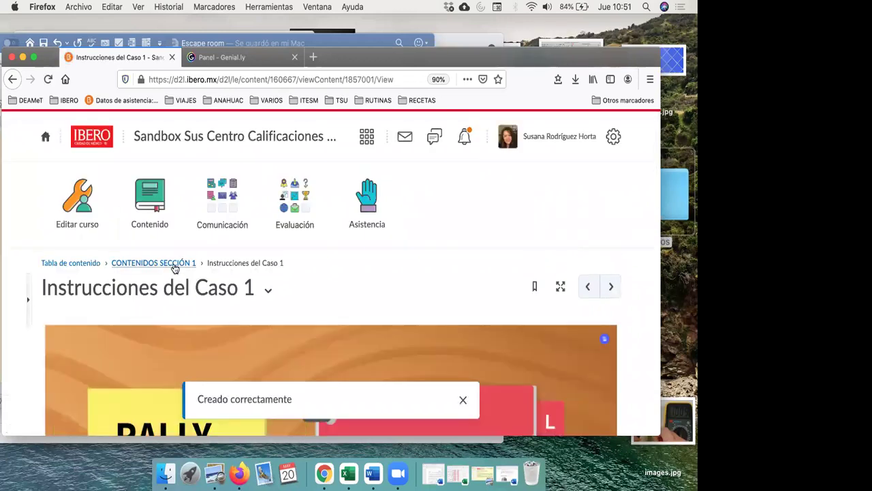
Go back to the CONTENIDOS SECCIÓN 1 module and review its embedded presentation and list of topics.
{"action": "left_click", "coordinate": [173, 264]}
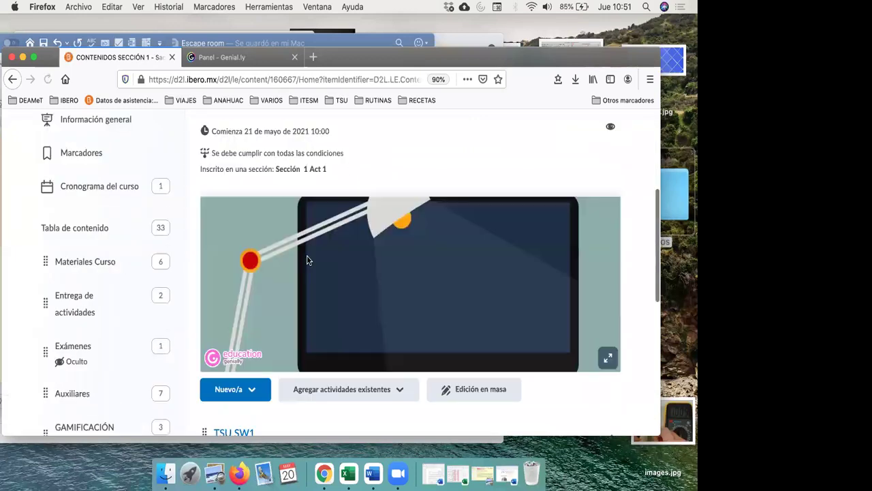
{"action": "scroll", "coordinate": [307, 259], "scroll_direction": "down", "scroll_amount": 3}
{"action": "scroll", "coordinate": [307, 260], "scroll_direction": "down", "scroll_amount": 4}
{"action": "scroll", "coordinate": [403, 209], "scroll_direction": "up", "scroll_amount": 3}
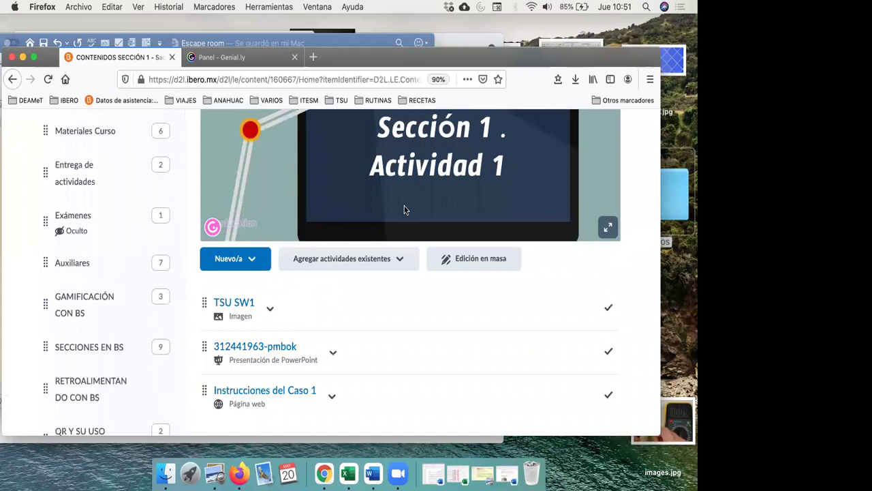
{"action": "scroll", "coordinate": [404, 206], "scroll_direction": "down", "scroll_amount": 2}
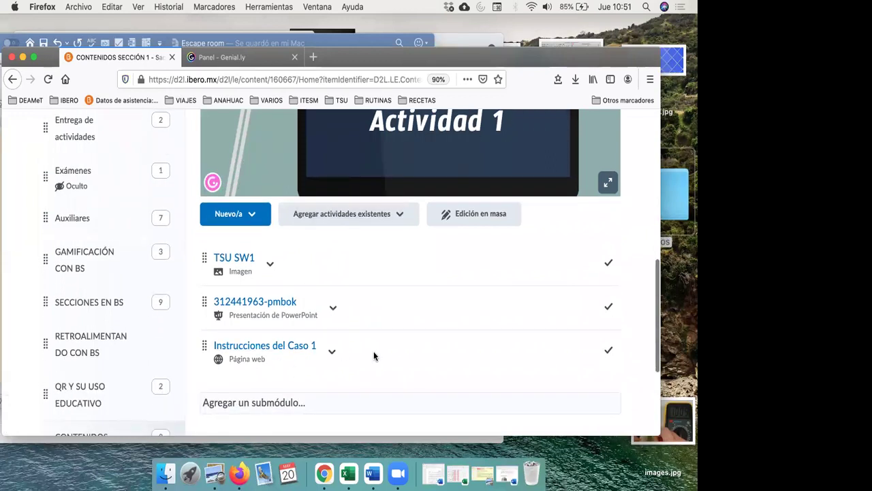
{"action": "scroll", "coordinate": [374, 355], "scroll_direction": "down", "scroll_amount": 2}
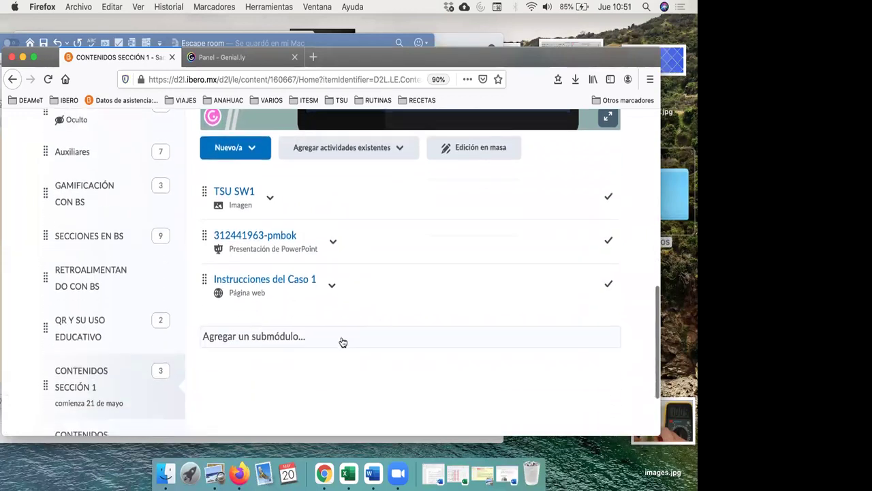
Add a submodule named "Instrucciones de caso" to CONTENIDOS SECCIÓN 1.
{"action": "left_click", "coordinate": [342, 336]}
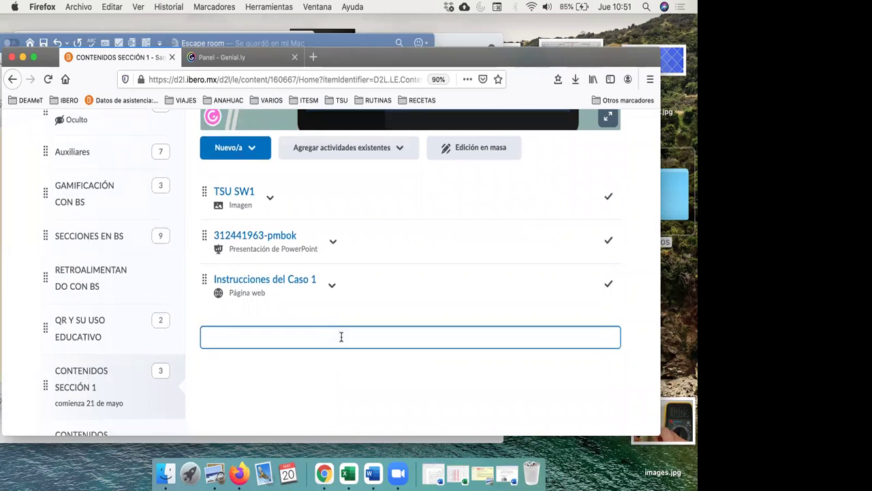
{"action": "type", "text": "Instrucciones de d"}
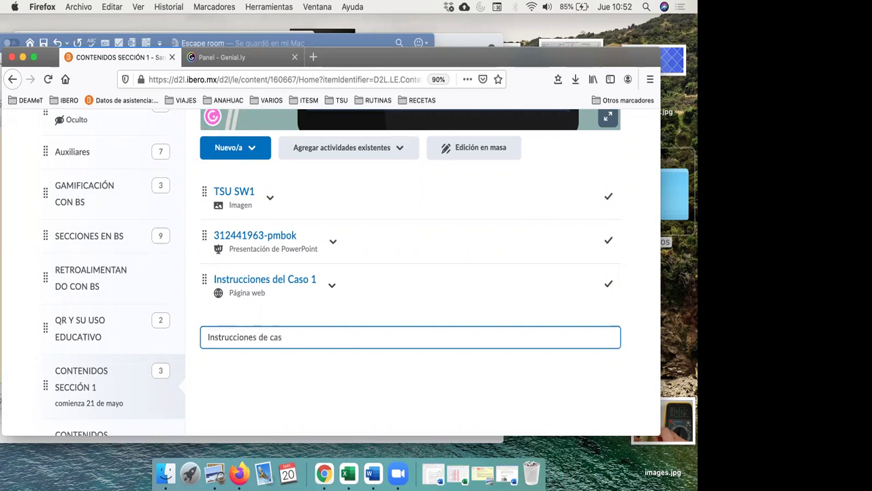
{"action": "type", "text": "asos"}
{"action": "key", "text": "BackSpace"}
{"action": "key", "text": "Return"}
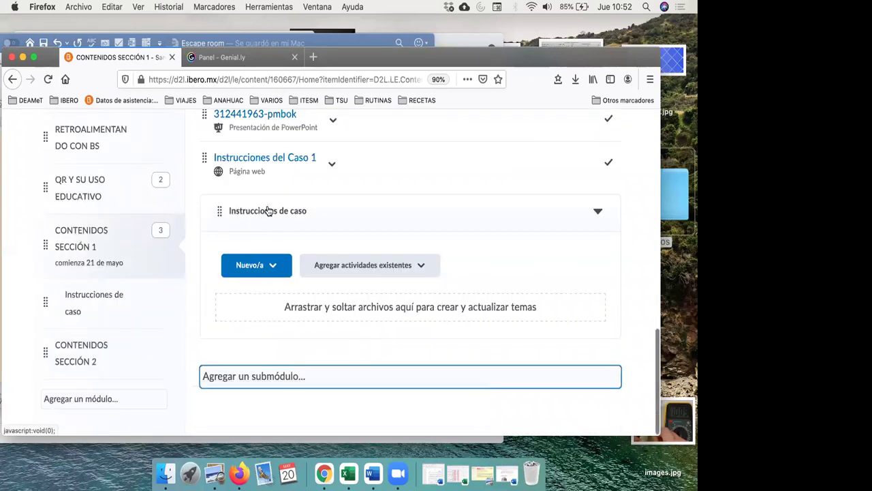
Collapse and re-expand the Instrucciones de caso submodule, and open it from the course's table of contents.
{"action": "left_click", "coordinate": [270, 212]}
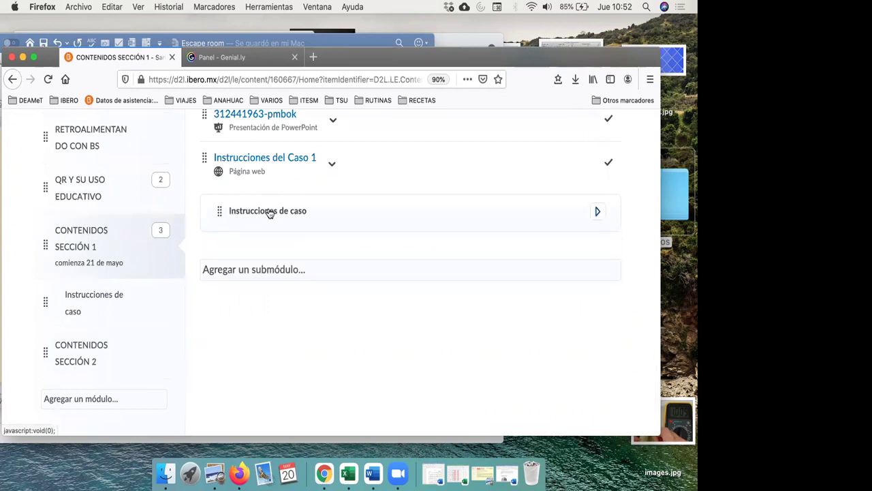
{"action": "left_click", "coordinate": [269, 212]}
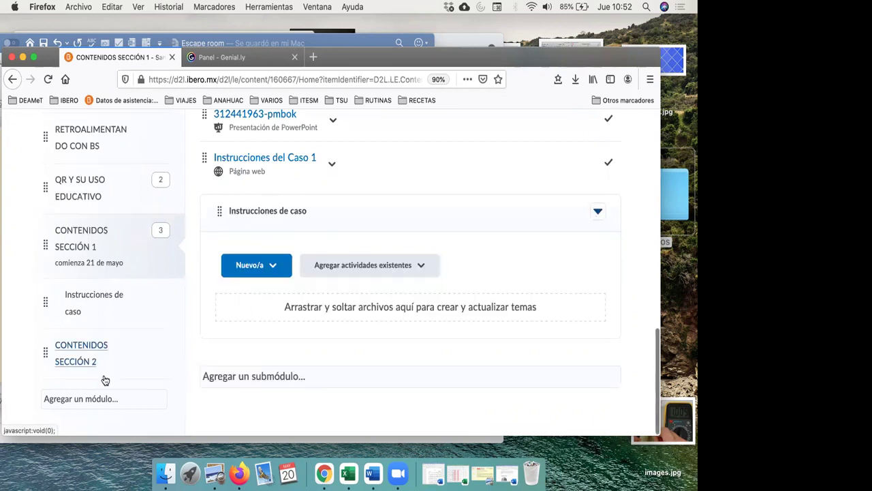
{"action": "left_click", "coordinate": [99, 305]}
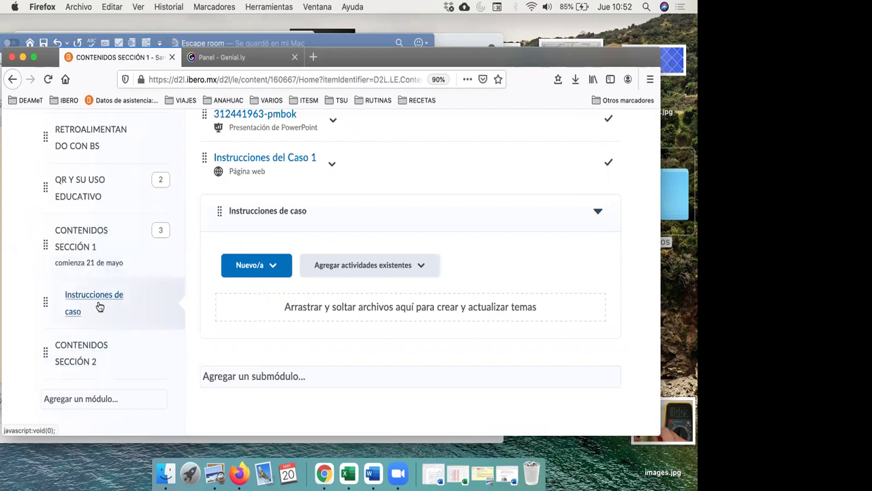
Insert the copied Genially code as an embedded-code object in the description of the Instrucciones de caso submodule, and save the description.
{"action": "scroll", "coordinate": [283, 270], "scroll_direction": "up", "scroll_amount": 10}
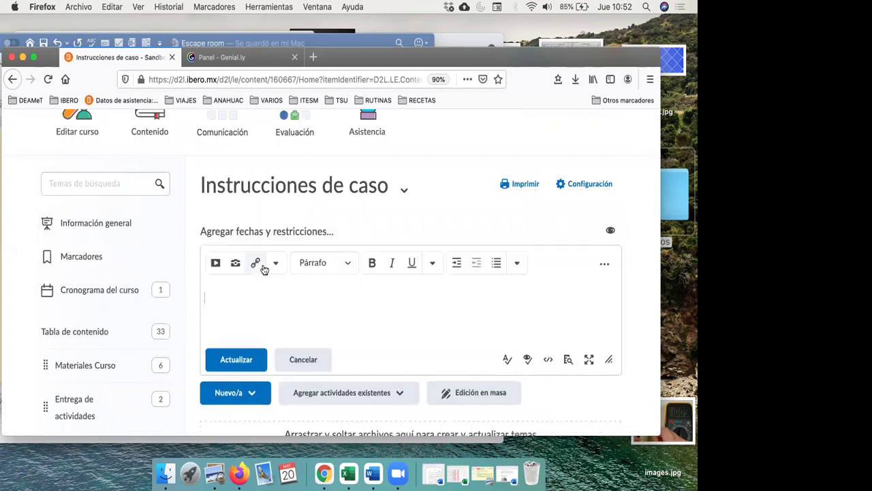
{"action": "left_click", "coordinate": [216, 263]}
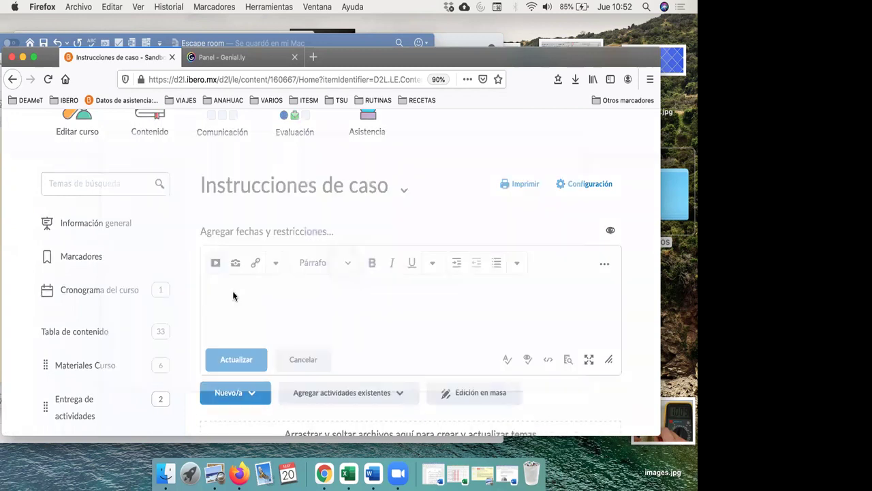
{"action": "scroll", "coordinate": [200, 347], "scroll_direction": "down", "scroll_amount": 5}
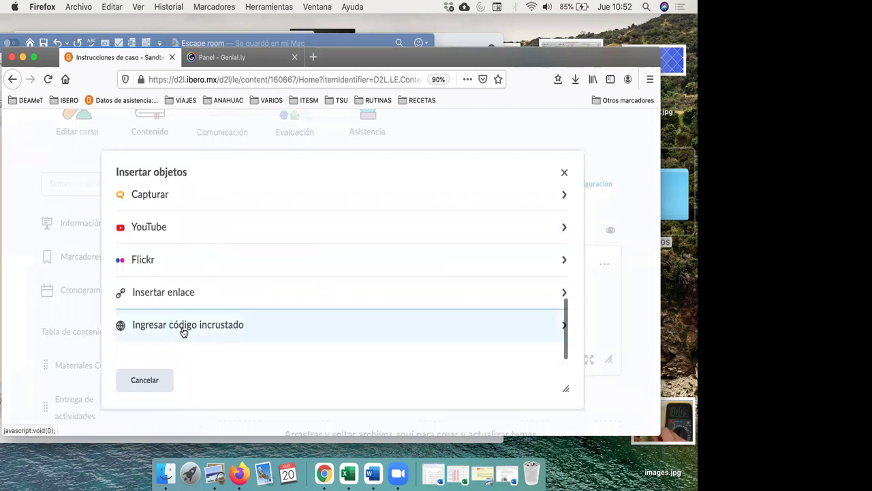
{"action": "left_click", "coordinate": [185, 328]}
{"action": "type", "text": "<div style=\"width: 100%;\"><div style=\"position: relative; padding-bottom: 70.72%; padding-top: 0; height: 0;\"><iframe frameborder=\"0\" width=\"1414\" height=\"1000\" style=\"position: absolute; top: 0; left: 0; width: 100%; height: 100%;\" src=\"https://view.genial.ly/5f8736ce0bad250d38443a07\" type=\"text/html\" allowscriptaccess=\"always\" allowfullscreen=\"true\" scrolling=\"yes\" allownetworking=\"all\"></iframe> </div> </div>"}
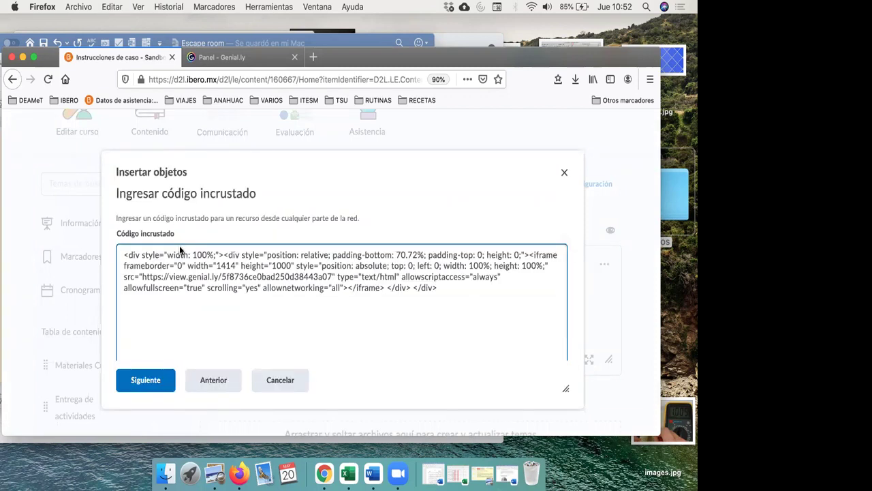
{"action": "left_click", "coordinate": [137, 380]}
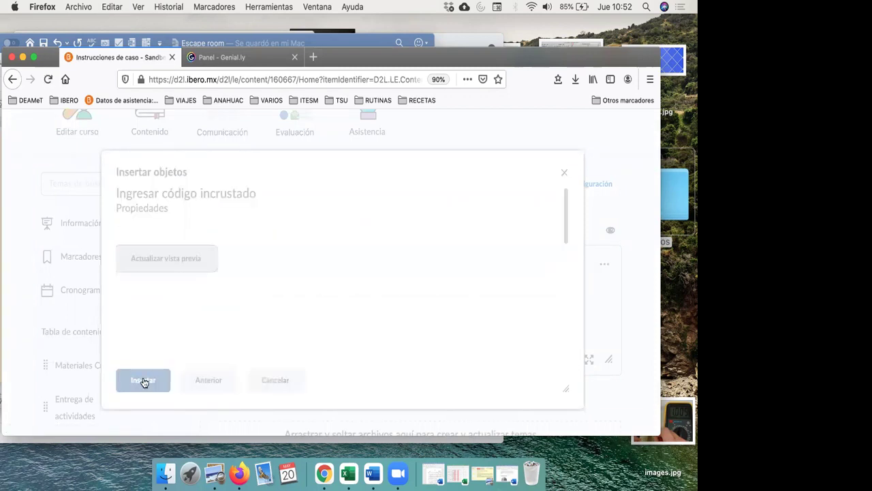
{"action": "left_click", "coordinate": [143, 381]}
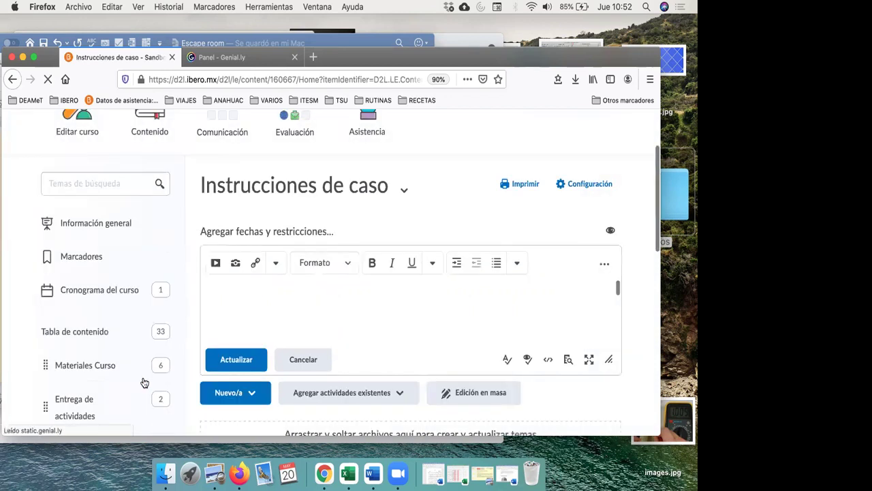
{"action": "left_click", "coordinate": [236, 359]}
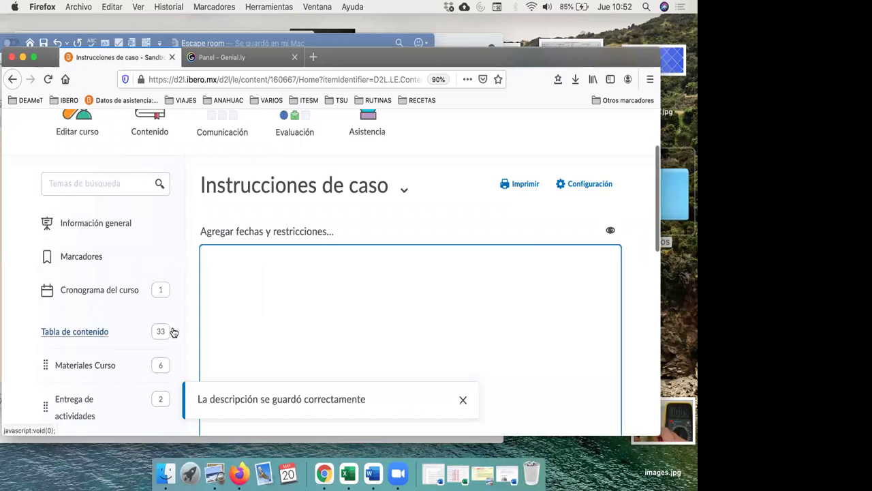
Return to the CONTENIDOS SECCIÓN 1 module and review its topics and the presentation embedded in the Instrucciones de caso submodule.
{"action": "scroll", "coordinate": [174, 331], "scroll_direction": "down", "scroll_amount": 3}
{"action": "scroll", "coordinate": [174, 332], "scroll_direction": "down", "scroll_amount": 6}
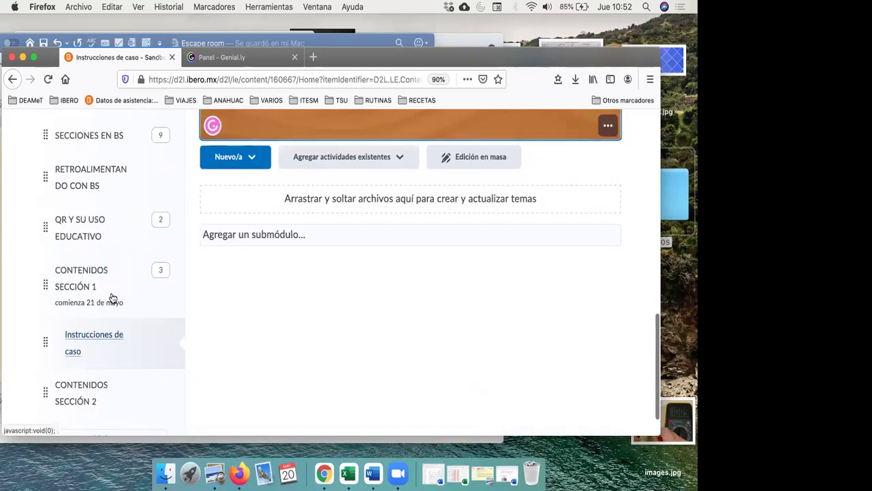
{"action": "left_click", "coordinate": [81, 277]}
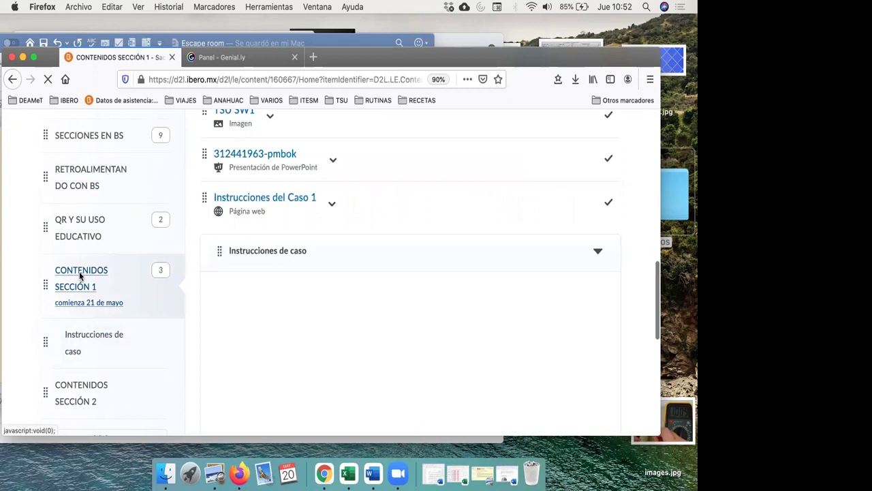
{"action": "scroll", "coordinate": [368, 259], "scroll_direction": "up", "scroll_amount": 2}
{"action": "scroll", "coordinate": [368, 262], "scroll_direction": "up", "scroll_amount": 3}
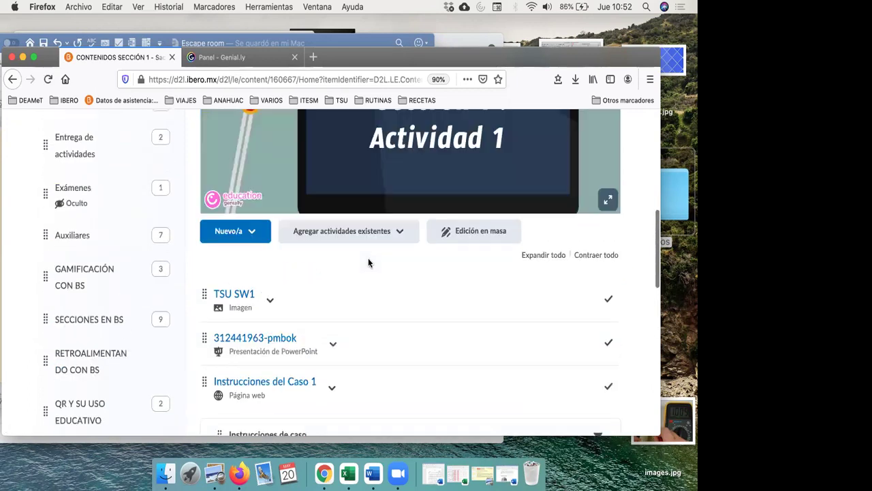
{"action": "scroll", "coordinate": [368, 262], "scroll_direction": "down", "scroll_amount": 4}
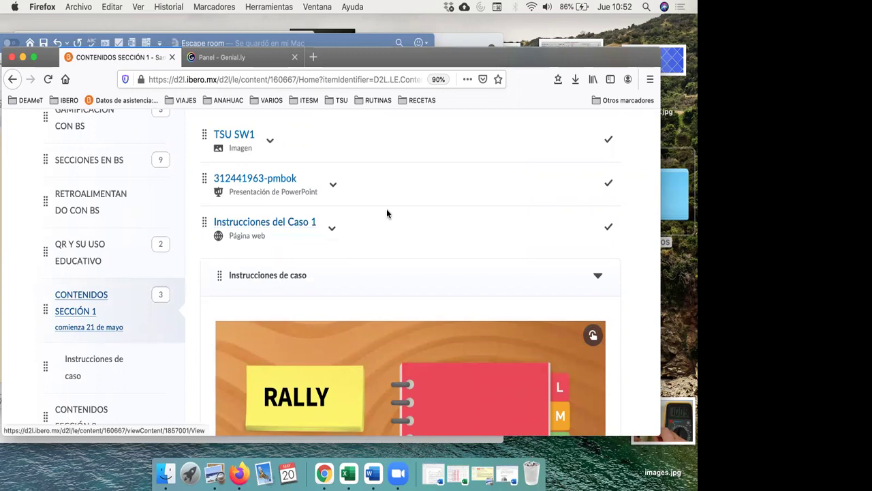
{"action": "scroll", "coordinate": [387, 212], "scroll_direction": "down", "scroll_amount": 4}
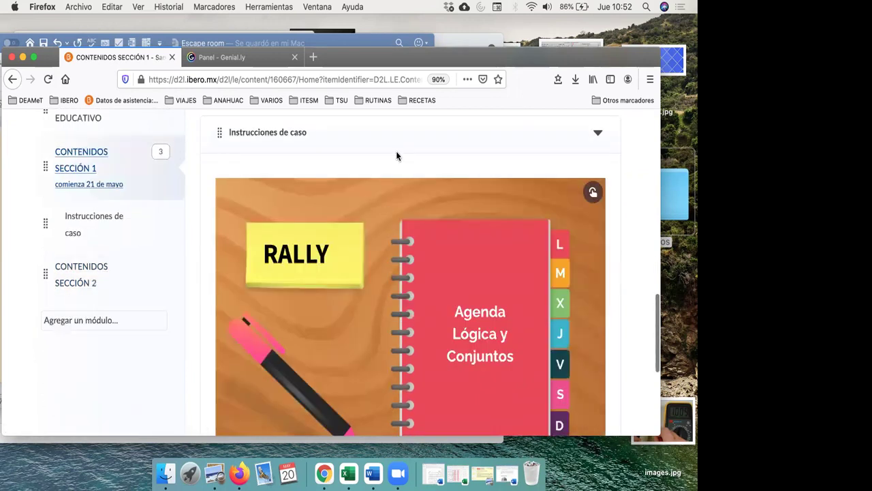
{"action": "scroll", "coordinate": [407, 294], "scroll_direction": "down", "scroll_amount": 2}
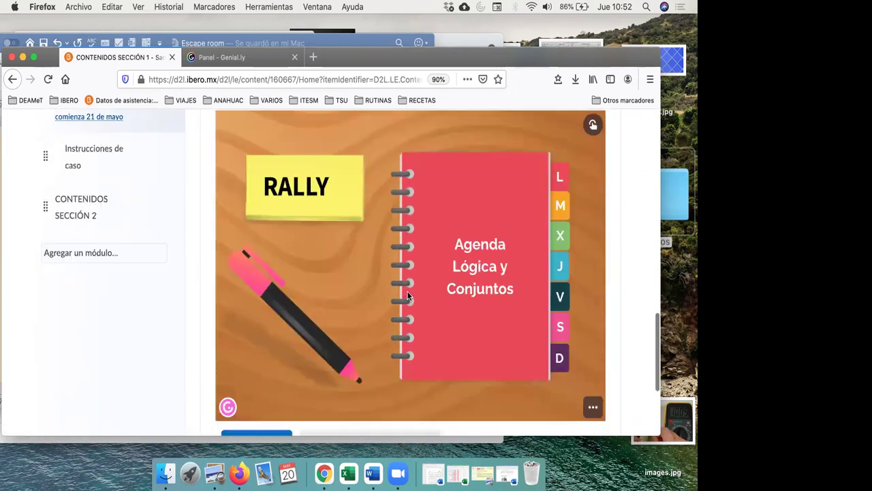
{"action": "scroll", "coordinate": [397, 325], "scroll_direction": "down", "scroll_amount": 2}
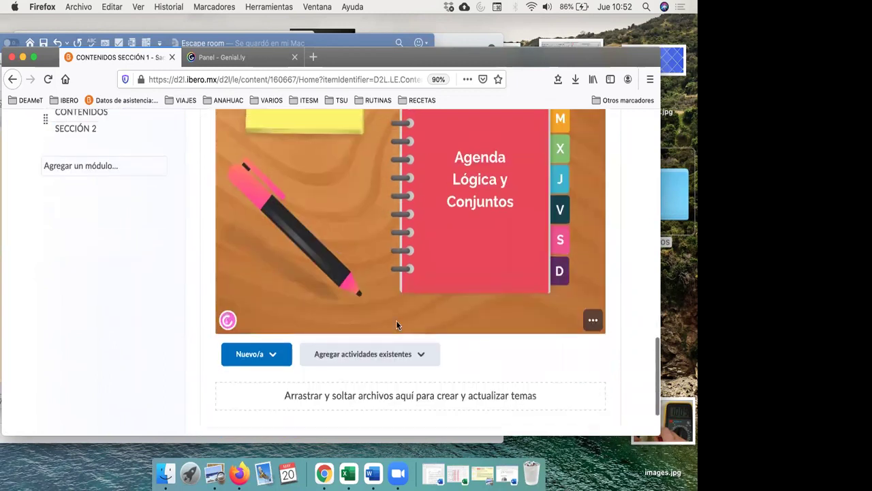
{"action": "scroll", "coordinate": [397, 323], "scroll_direction": "up", "scroll_amount": 4}
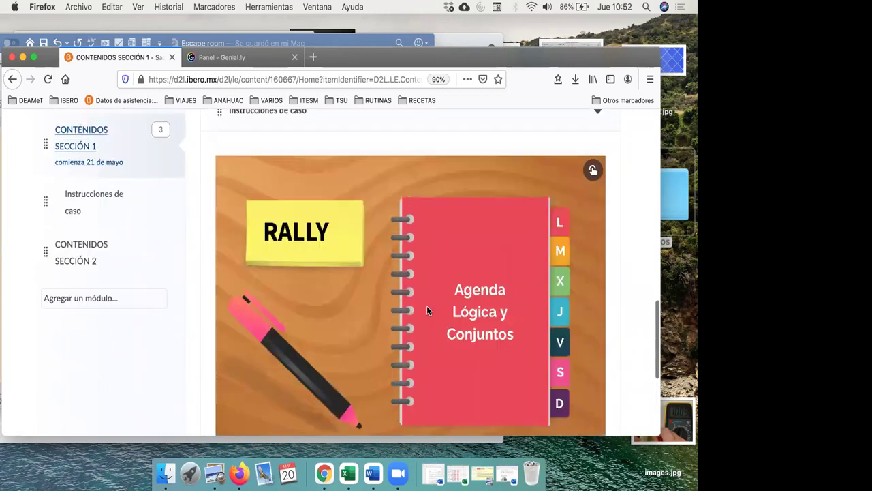
Leaf through the embedded Rally agenda to its V page, and look over the CONTENIDOS SECCIÓN 1 module's restrictions and contents.
{"action": "left_click", "coordinate": [558, 248]}
{"action": "left_click", "coordinate": [563, 310]}
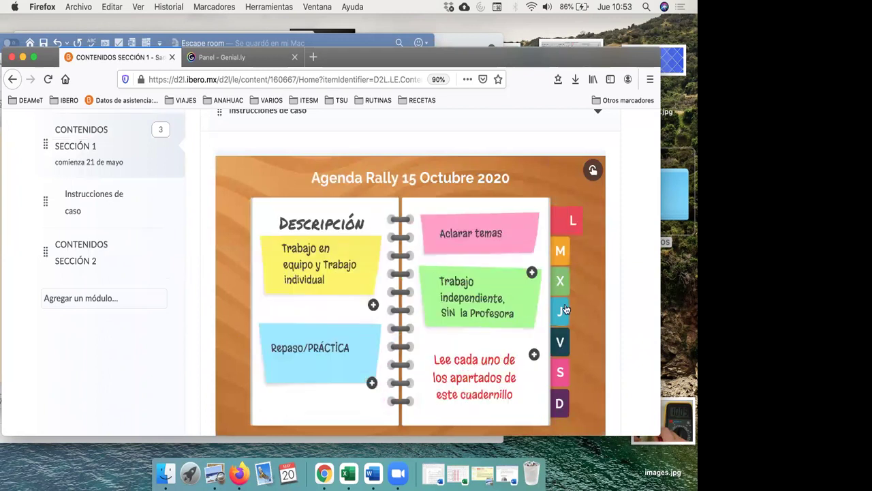
{"action": "left_click", "coordinate": [558, 344]}
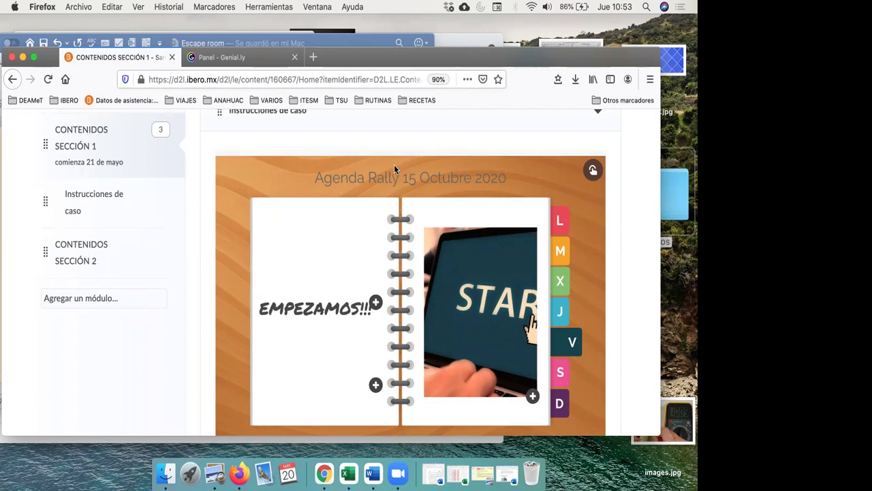
{"action": "scroll", "coordinate": [394, 170], "scroll_direction": "up", "scroll_amount": 3}
{"action": "scroll", "coordinate": [394, 169], "scroll_direction": "up", "scroll_amount": 6}
{"action": "scroll", "coordinate": [394, 170], "scroll_direction": "down", "scroll_amount": 3}
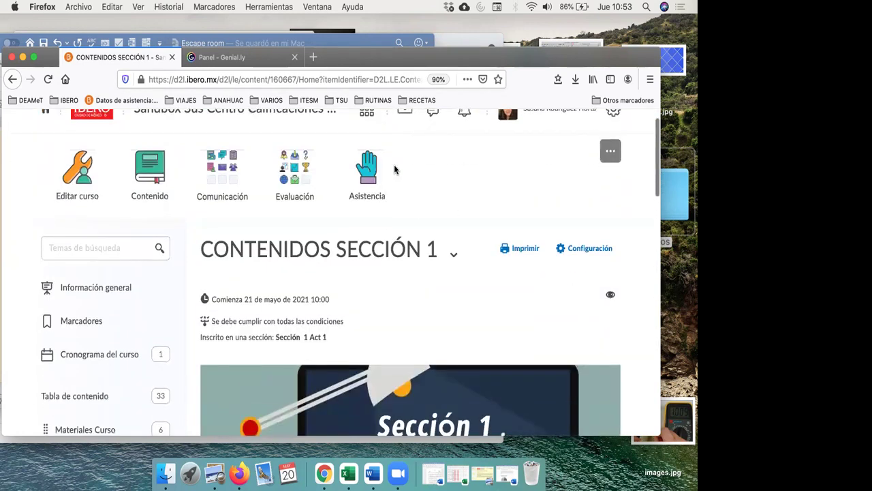
{"action": "scroll", "coordinate": [394, 169], "scroll_direction": "down", "scroll_amount": 5}
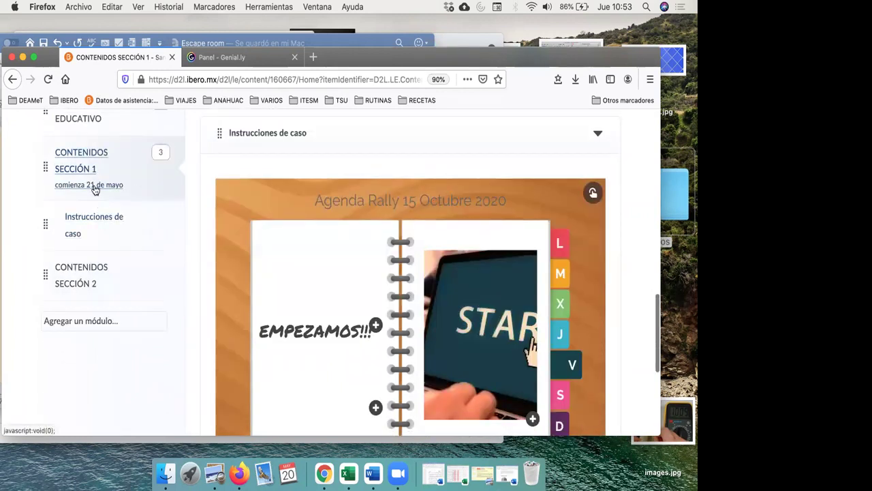
Open the CONTENIDOS SECCIÓN 2 module's restrictions and start a new release condition of the type Inscripción en la sección.
{"action": "left_click", "coordinate": [76, 272]}
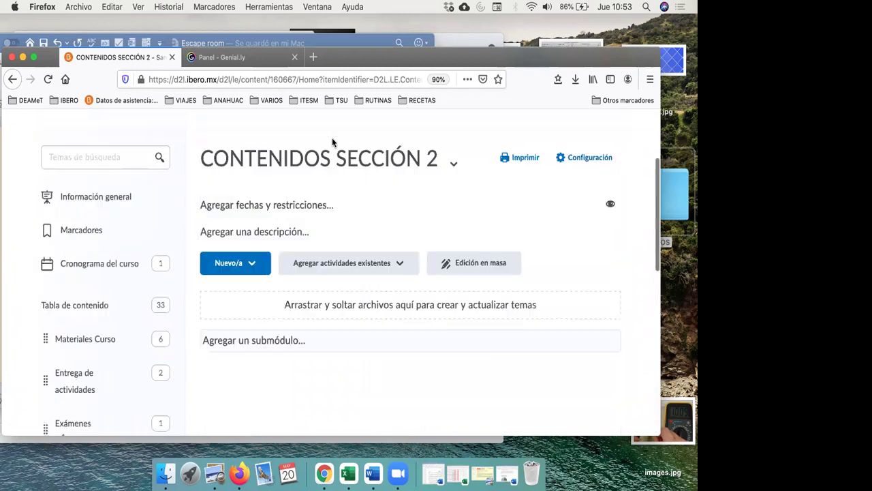
{"action": "scroll", "coordinate": [332, 142], "scroll_direction": "down", "scroll_amount": 3}
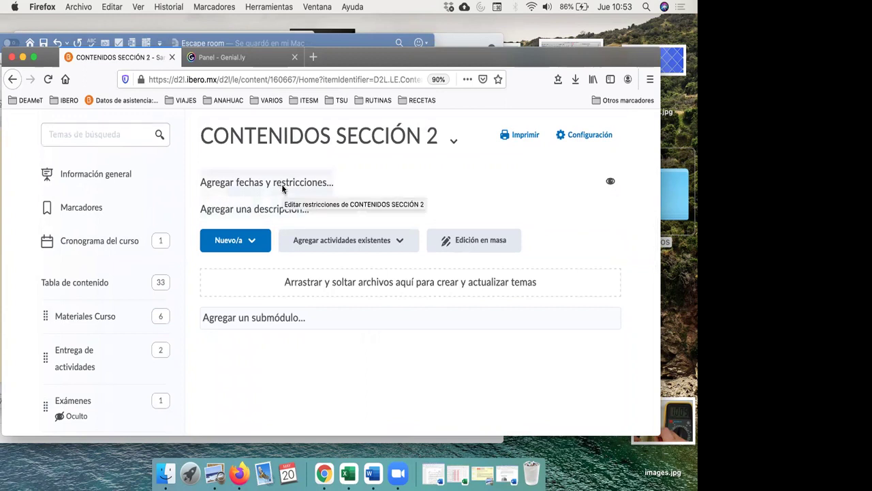
{"action": "left_click", "coordinate": [283, 190]}
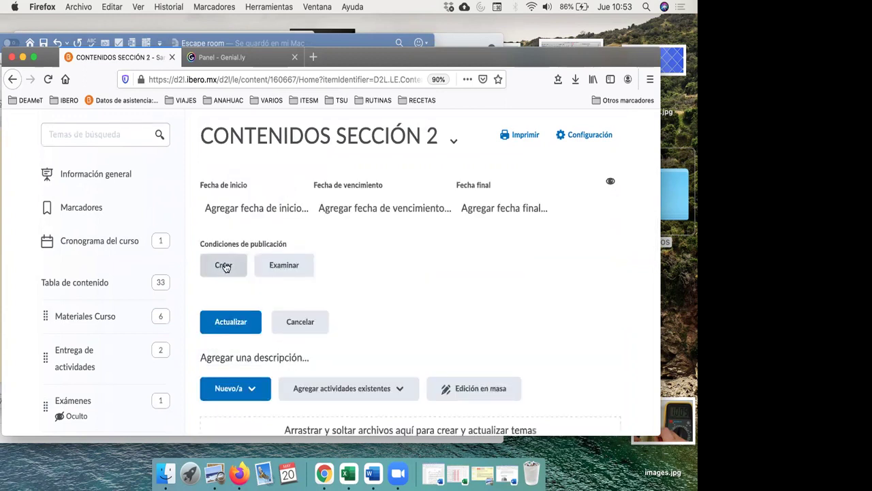
{"action": "left_click", "coordinate": [224, 266]}
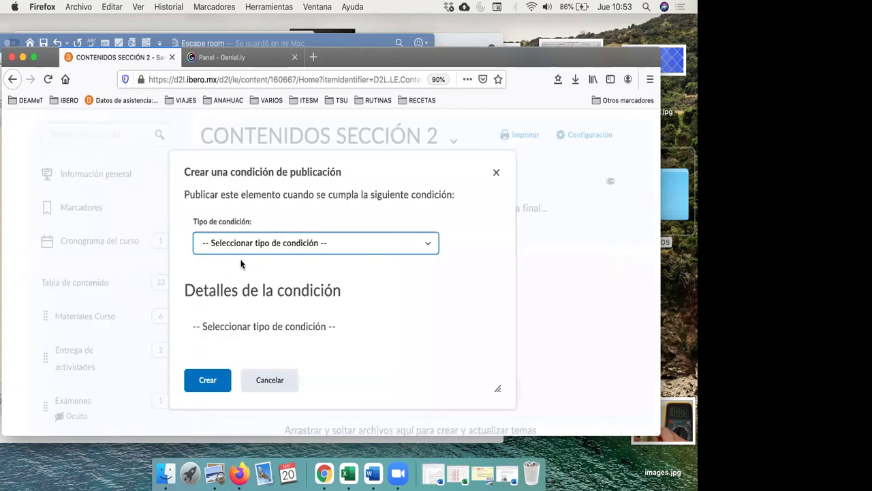
{"action": "left_click", "coordinate": [256, 244]}
{"action": "scroll", "coordinate": [276, 300], "scroll_direction": "down", "scroll_amount": 5}
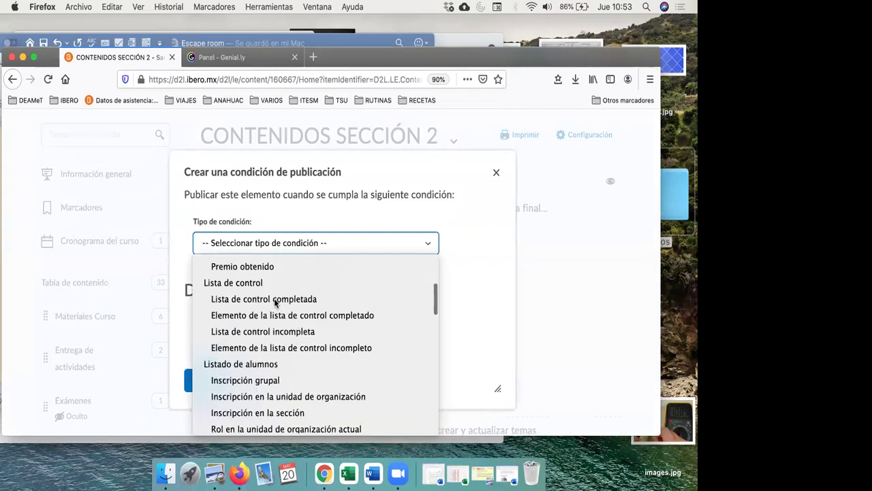
{"action": "scroll", "coordinate": [275, 302], "scroll_direction": "down", "scroll_amount": 1}
{"action": "scroll", "coordinate": [279, 298], "scroll_direction": "up", "scroll_amount": 1}
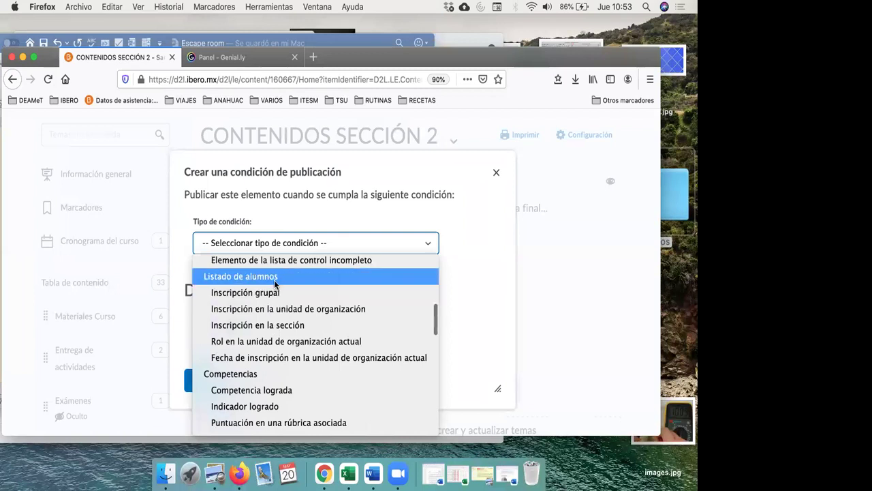
{"action": "left_click", "coordinate": [285, 327]}
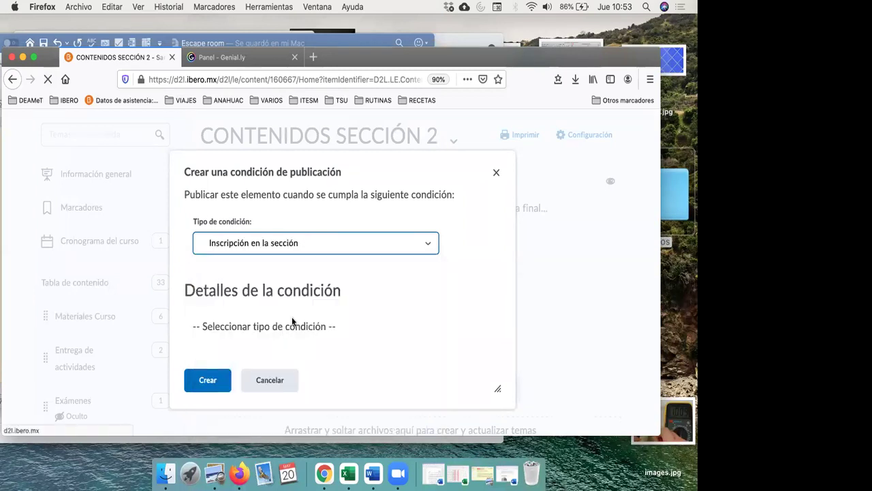
Choose Sección 2 Act 1 as the condition's section, create the condition, and save the module's restrictions.
{"action": "scroll", "coordinate": [292, 317], "scroll_direction": "down", "scroll_amount": 1}
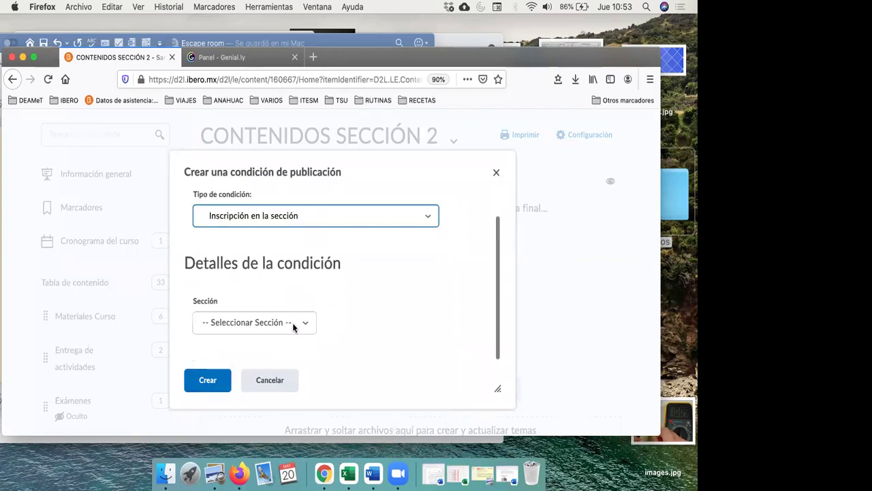
{"action": "left_click", "coordinate": [293, 327]}
{"action": "left_click", "coordinate": [288, 352]}
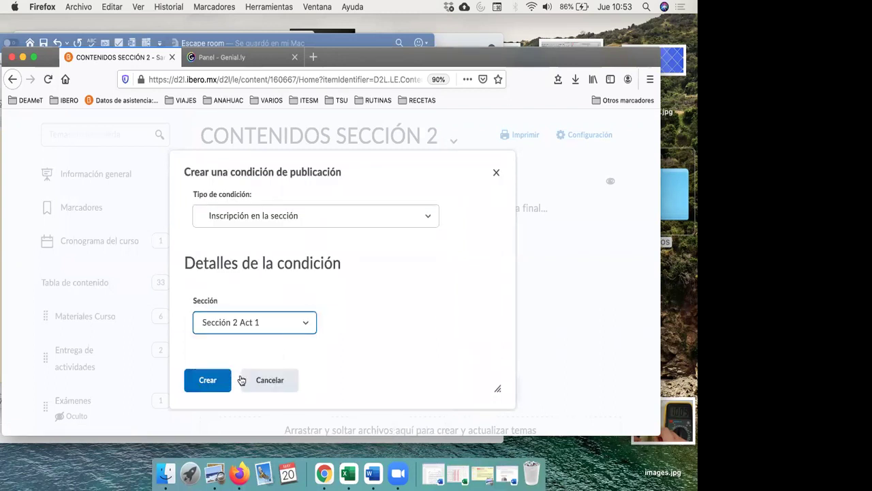
{"action": "left_click", "coordinate": [216, 380]}
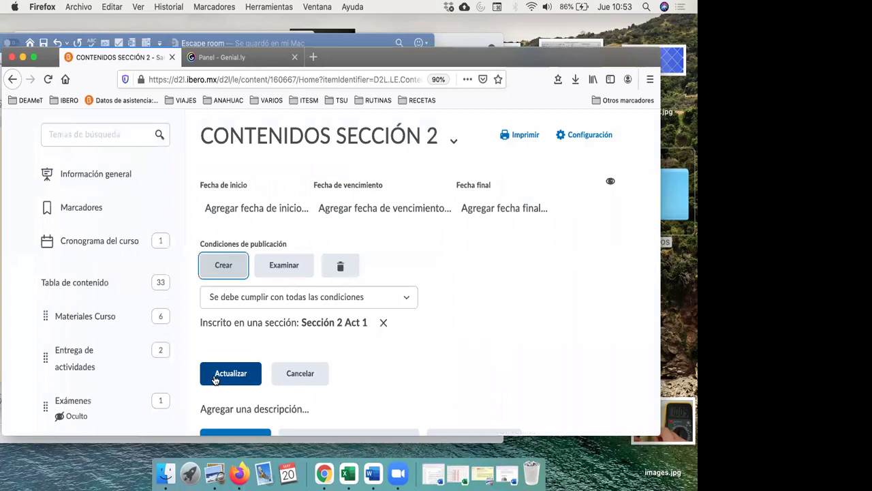
{"action": "left_click", "coordinate": [216, 379]}
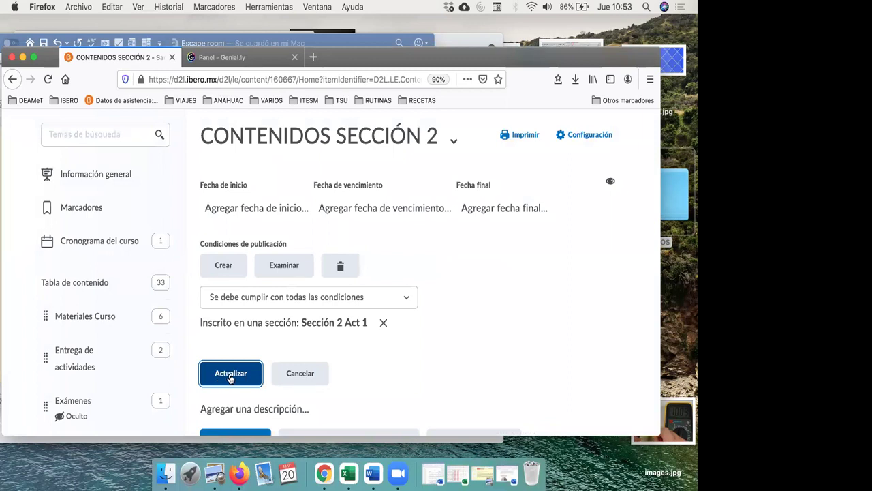
{"action": "left_click", "coordinate": [231, 375]}
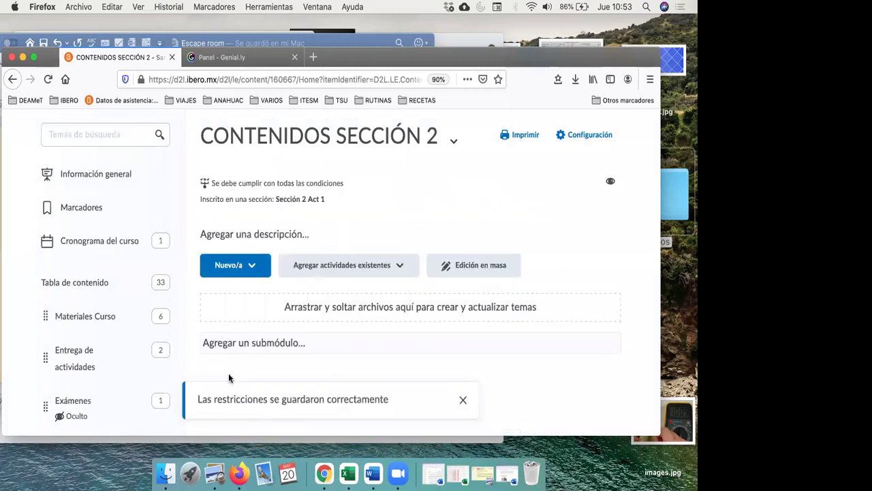
{"action": "scroll", "coordinate": [229, 377], "scroll_direction": "down", "scroll_amount": 5}
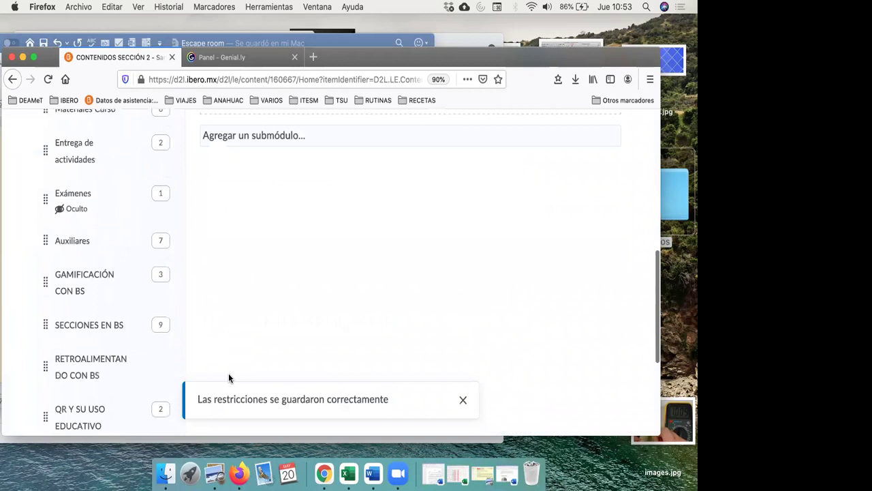
{"action": "scroll", "coordinate": [295, 295], "scroll_direction": "up", "scroll_amount": 2}
{"action": "scroll", "coordinate": [293, 305], "scroll_direction": "down", "scroll_amount": 6}
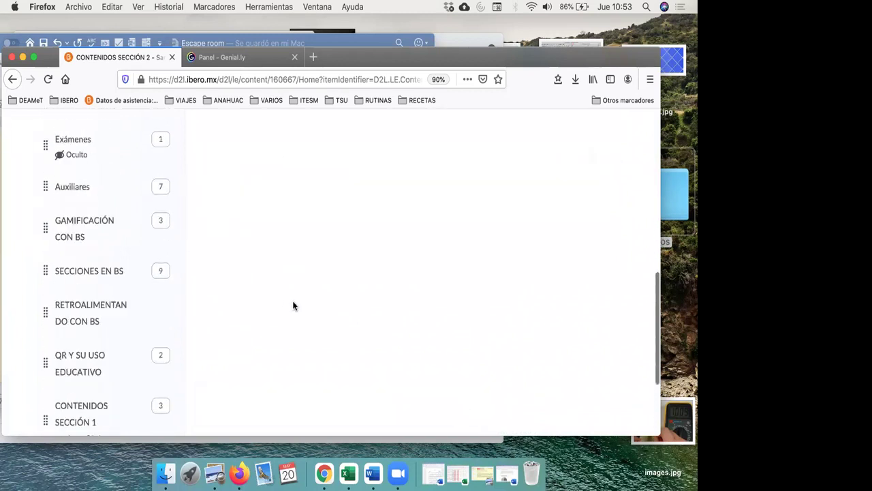
{"action": "scroll", "coordinate": [293, 305], "scroll_direction": "up", "scroll_amount": 1}
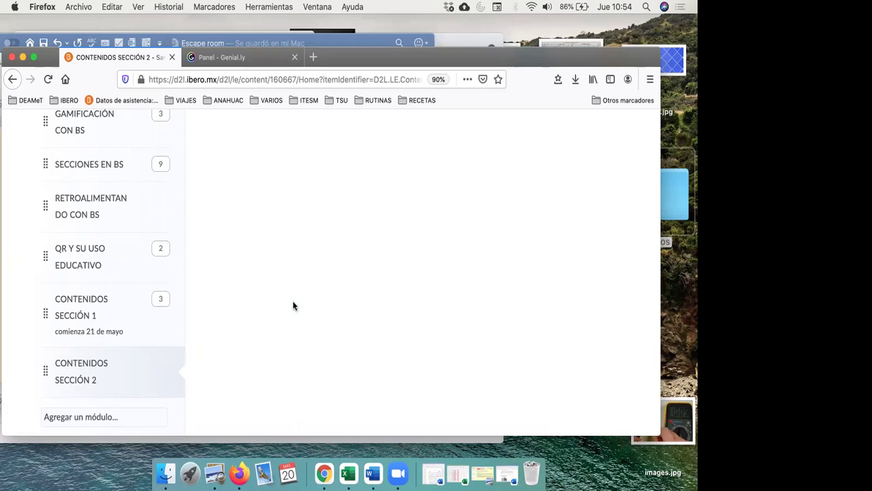
{"action": "scroll", "coordinate": [293, 305], "scroll_direction": "up", "scroll_amount": 10}
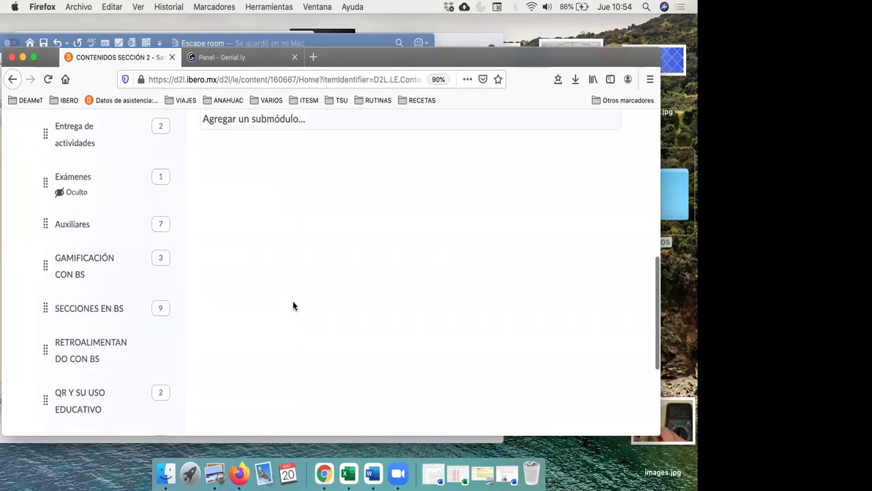
Open the CONTENIDOS SECCIÓN 1 module again and look over its three topics and the Instrucciones de caso submodule.
{"action": "scroll", "coordinate": [293, 306], "scroll_direction": "down", "scroll_amount": 8}
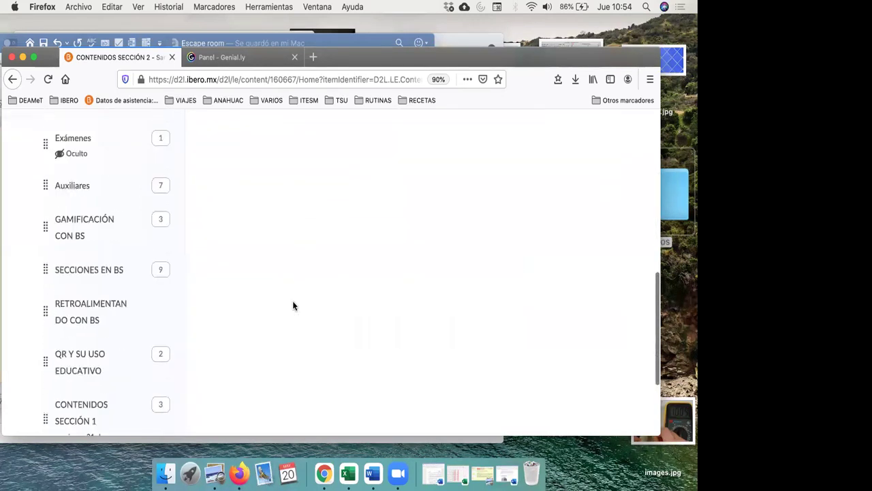
{"action": "scroll", "coordinate": [293, 306], "scroll_direction": "down", "scroll_amount": 3}
{"action": "scroll", "coordinate": [248, 190], "scroll_direction": "up", "scroll_amount": 1}
{"action": "scroll", "coordinate": [248, 190], "scroll_direction": "up", "scroll_amount": 10}
{"action": "scroll", "coordinate": [117, 317], "scroll_direction": "down", "scroll_amount": 9}
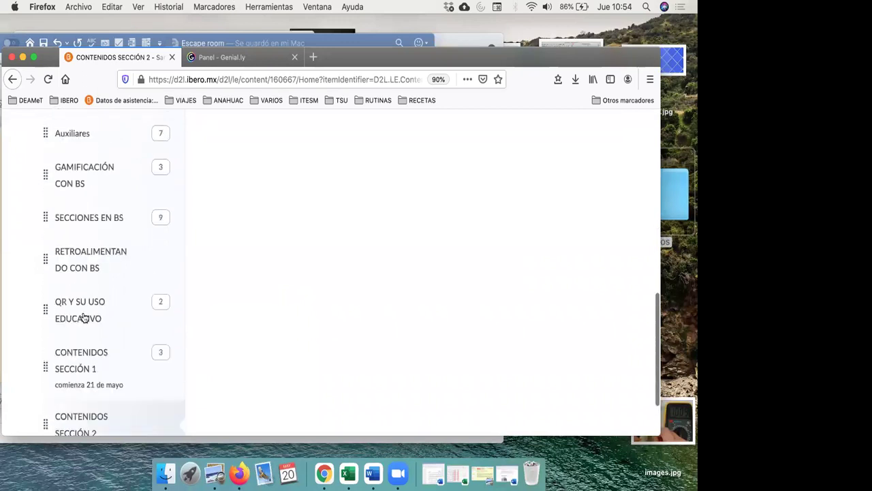
{"action": "left_click", "coordinate": [83, 359]}
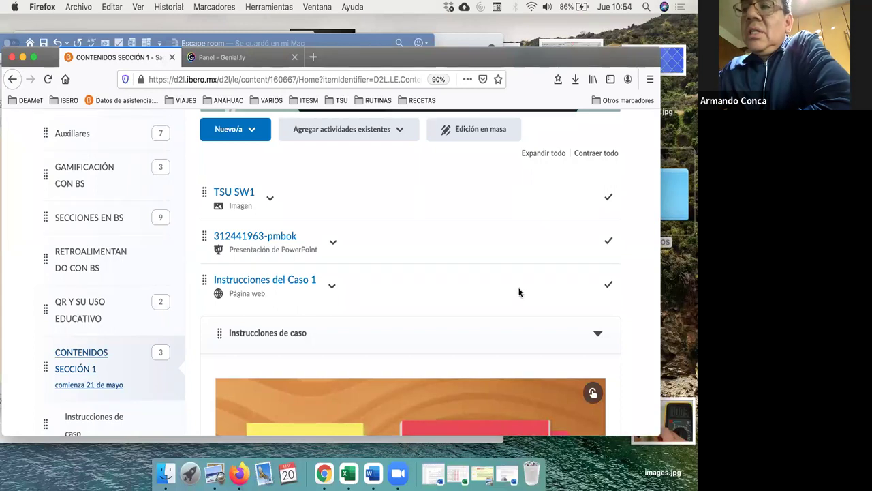
{"action": "scroll", "coordinate": [427, 270], "scroll_direction": "down", "scroll_amount": 8}
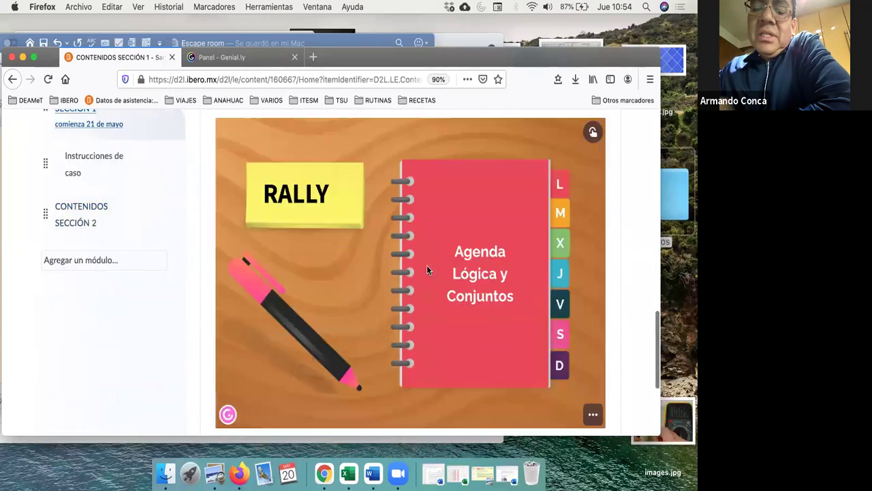
{"action": "scroll", "coordinate": [426, 270], "scroll_direction": "down", "scroll_amount": 5}
{"action": "scroll", "coordinate": [427, 270], "scroll_direction": "up", "scroll_amount": 10}
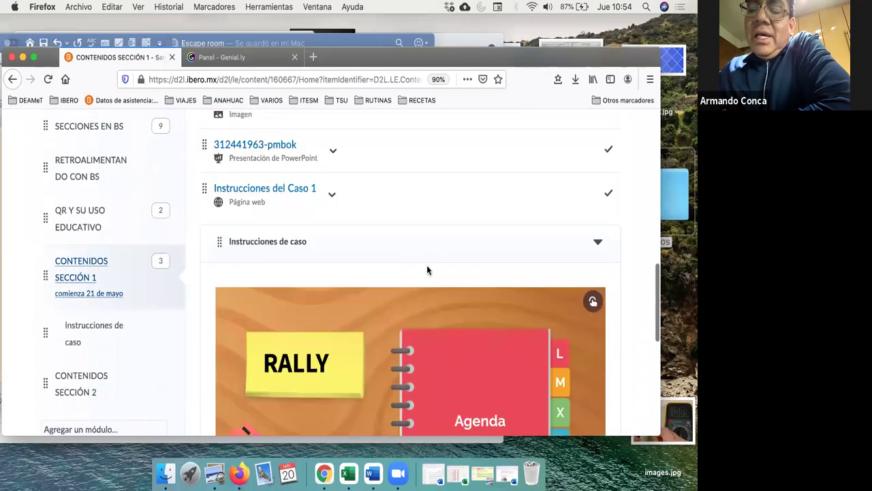
{"action": "scroll", "coordinate": [426, 269], "scroll_direction": "down", "scroll_amount": 3}
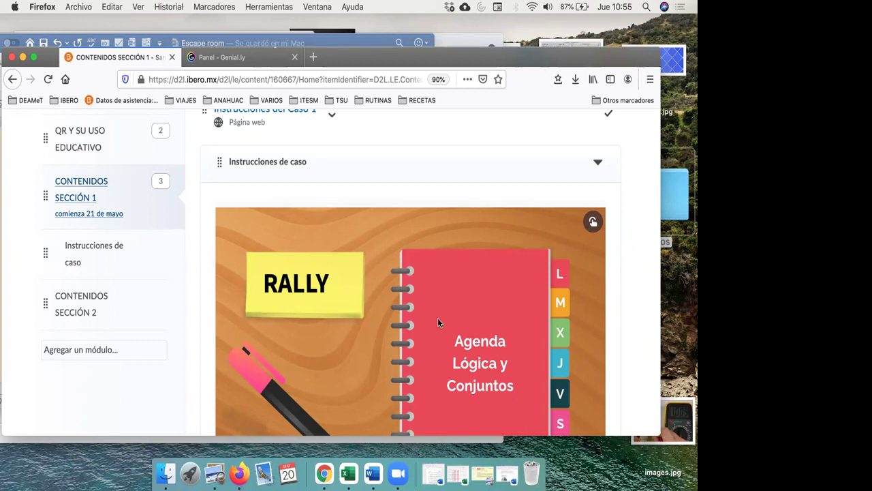
Show the V page of the Rally agenda embedded in the Instrucciones de caso submodule.
{"action": "scroll", "coordinate": [438, 317], "scroll_direction": "down", "scroll_amount": 3}
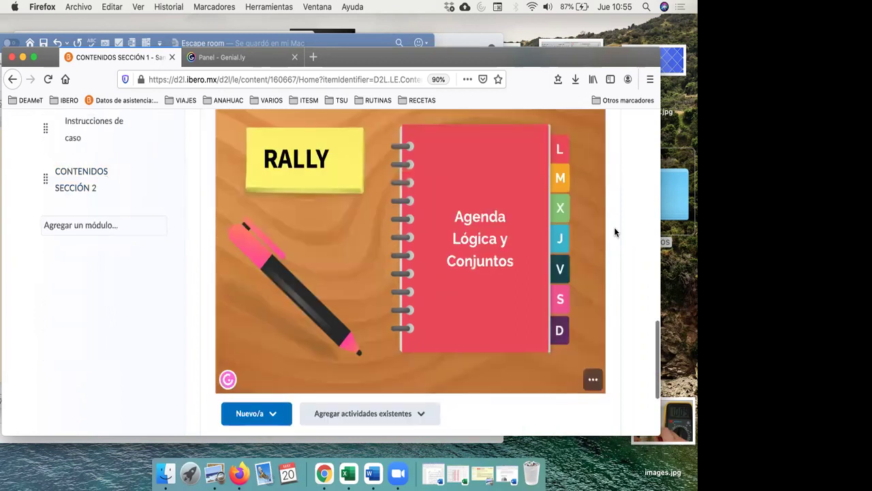
{"action": "left_click", "coordinate": [560, 270]}
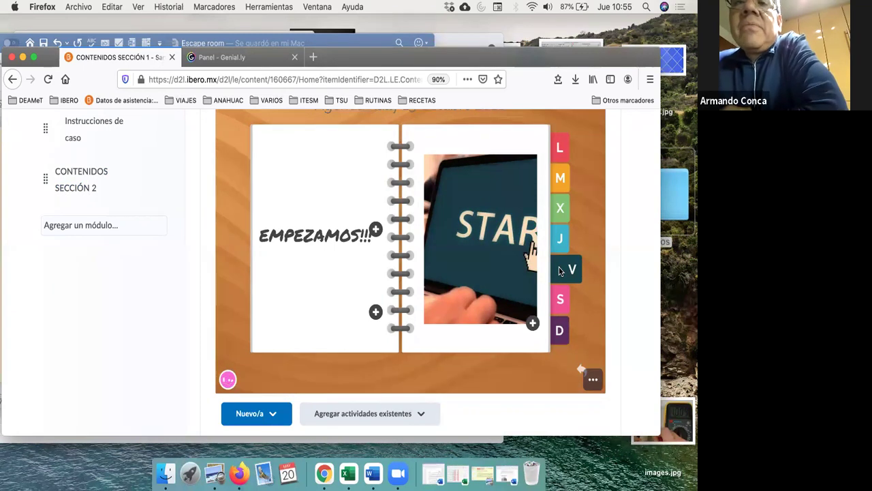
{"action": "scroll", "coordinate": [558, 271], "scroll_direction": "up", "scroll_amount": 8}
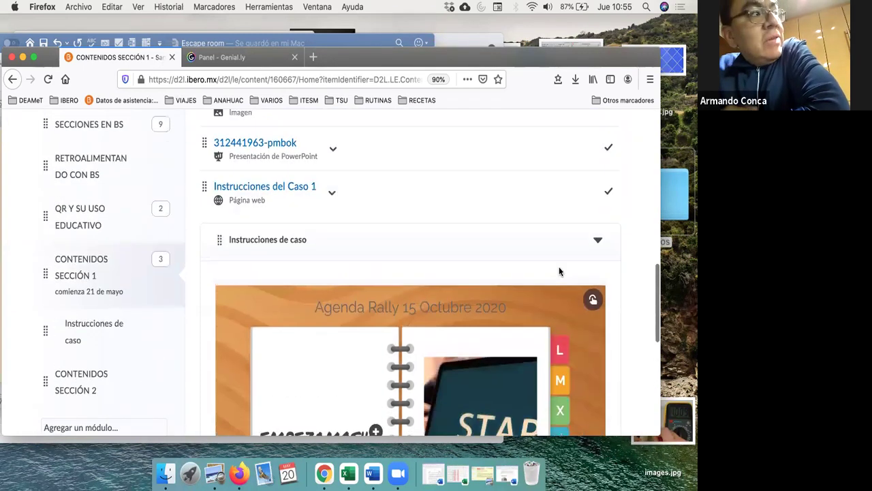
{"action": "scroll", "coordinate": [559, 271], "scroll_direction": "up", "scroll_amount": 6}
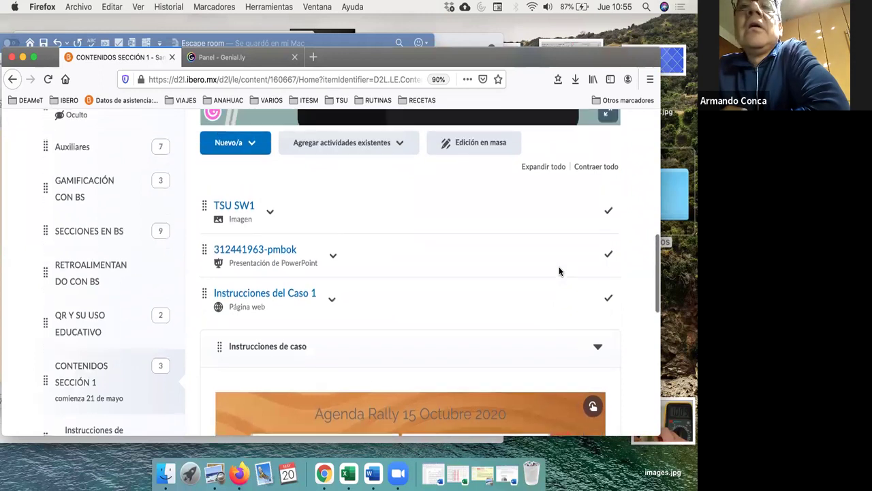
Switch to viewing the course as Student and open its content.
{"action": "scroll", "coordinate": [559, 271], "scroll_direction": "up", "scroll_amount": 10}
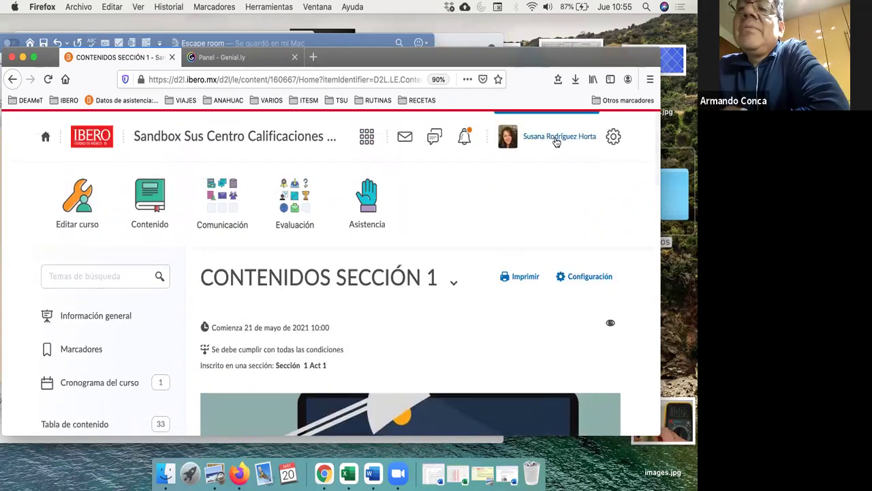
{"action": "left_click", "coordinate": [555, 140]}
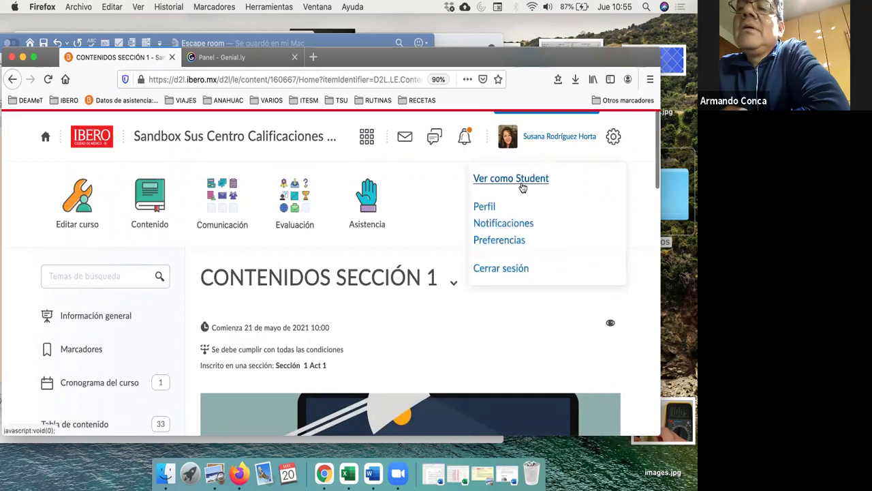
{"action": "left_click", "coordinate": [522, 186]}
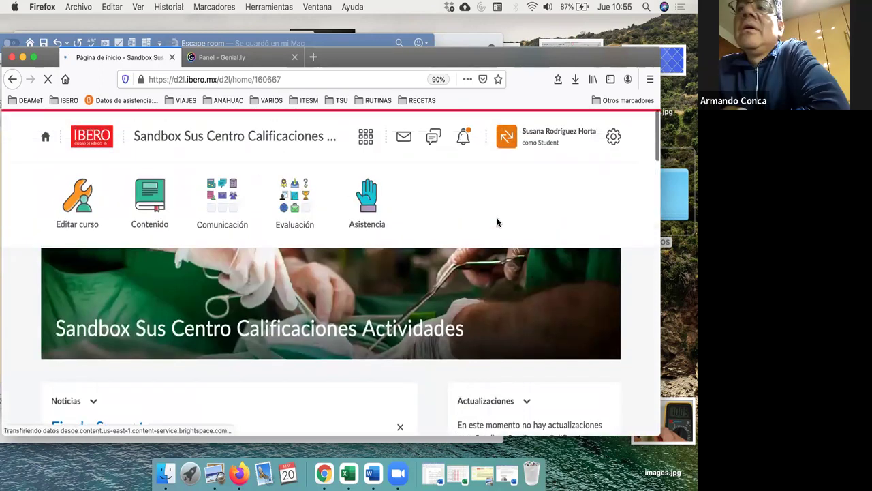
{"action": "left_click", "coordinate": [151, 170]}
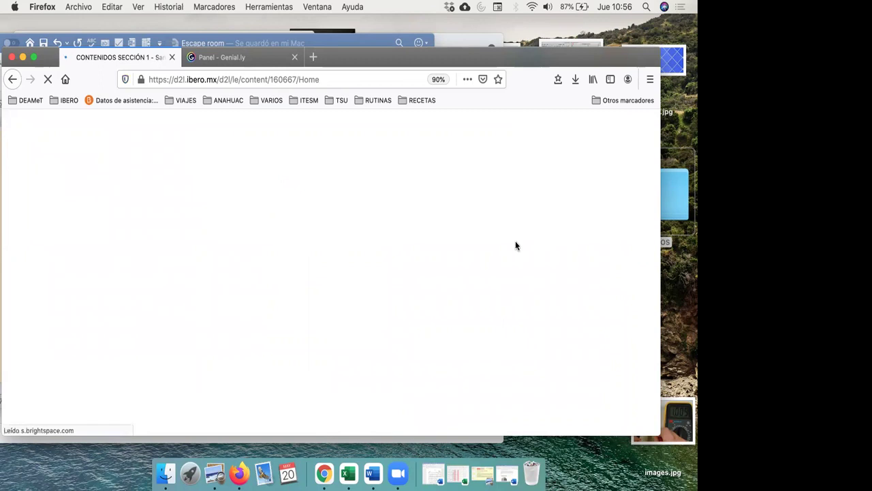
Examine what a student sees in the CONTENIDOS SECCIÓN 1 and CONTENIDOS SECCIÓN 2 modules.
{"action": "scroll", "coordinate": [516, 244], "scroll_direction": "down", "scroll_amount": 3}
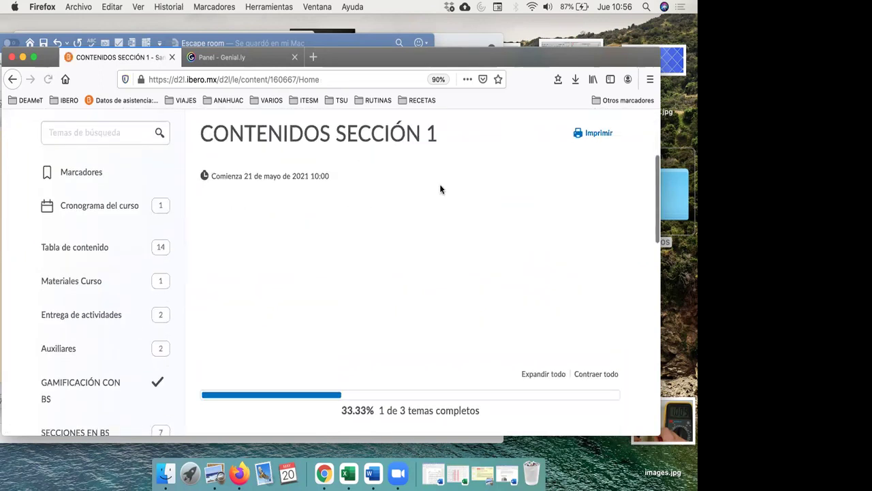
{"action": "scroll", "coordinate": [457, 227], "scroll_direction": "down", "scroll_amount": 5}
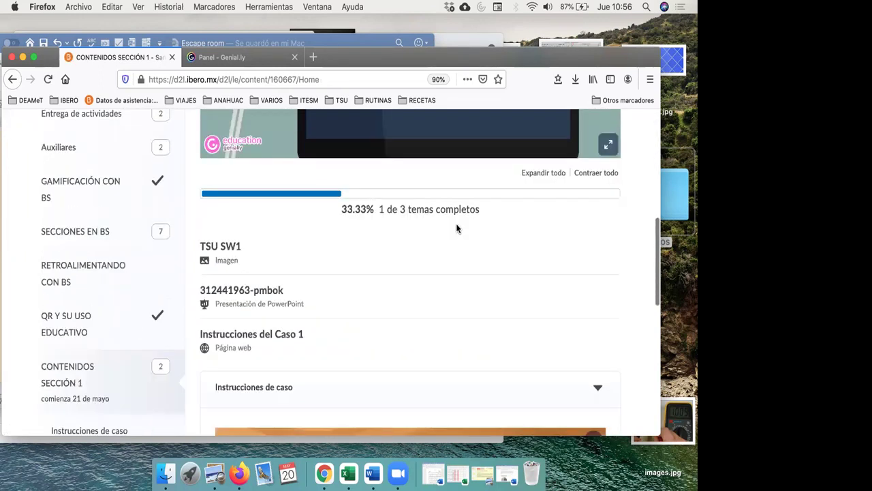
{"action": "scroll", "coordinate": [456, 228], "scroll_direction": "down", "scroll_amount": 1}
{"action": "scroll", "coordinate": [137, 355], "scroll_direction": "down", "scroll_amount": 3}
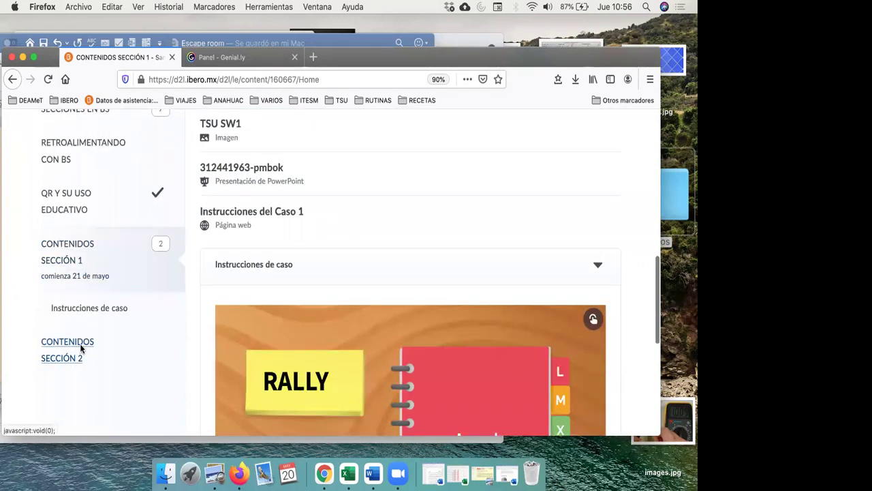
{"action": "left_click", "coordinate": [80, 349]}
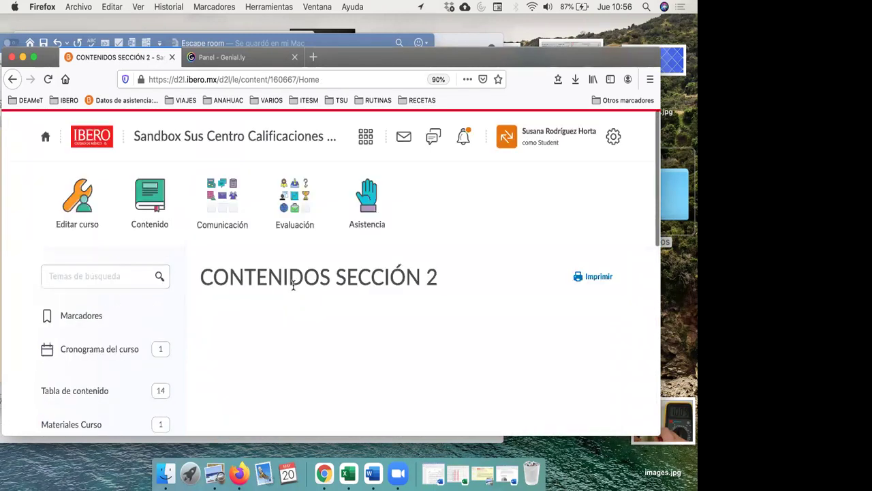
{"action": "scroll", "coordinate": [293, 286], "scroll_direction": "down", "scroll_amount": 1}
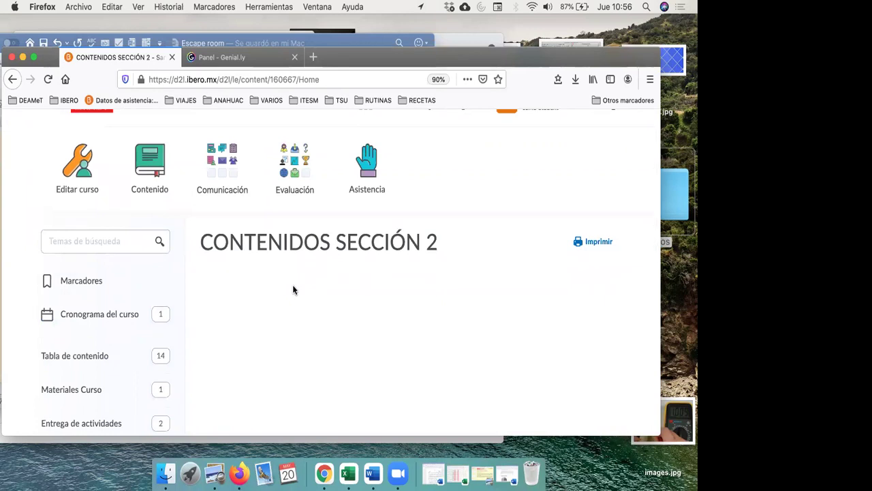
{"action": "scroll", "coordinate": [293, 288], "scroll_direction": "up", "scroll_amount": 1}
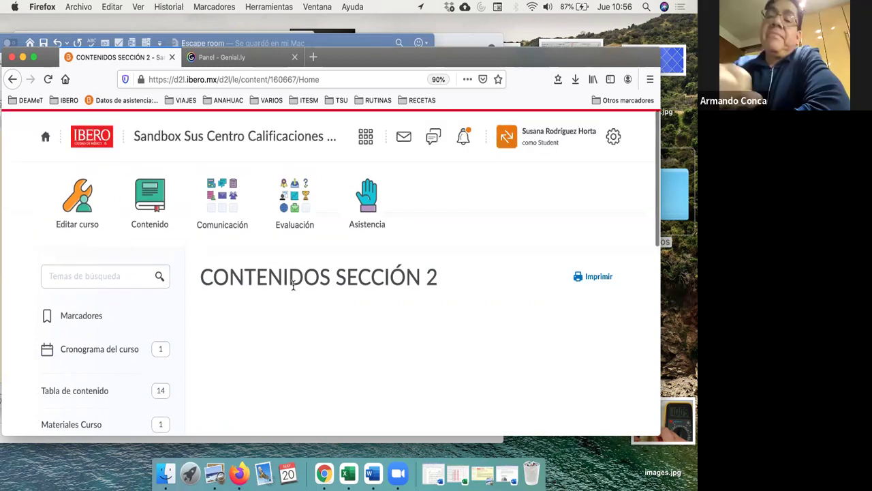
Leave the Student view and return to the course content.
{"action": "left_click", "coordinate": [557, 140]}
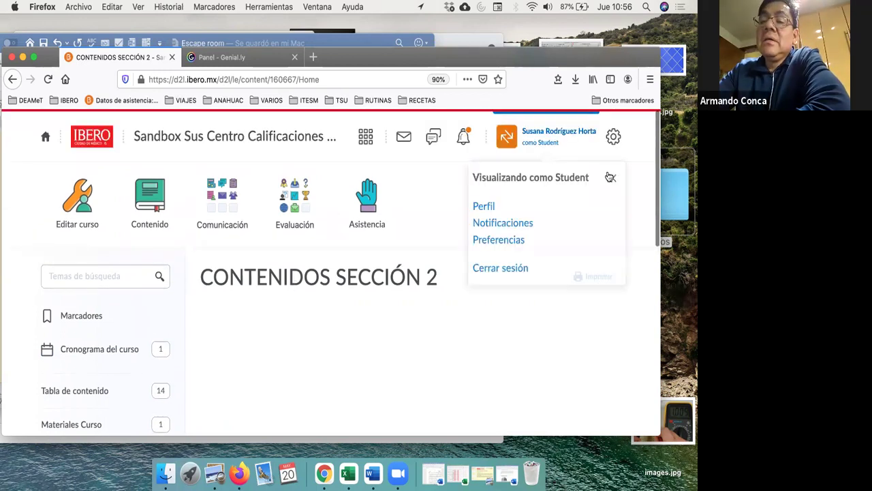
{"action": "left_click", "coordinate": [614, 177]}
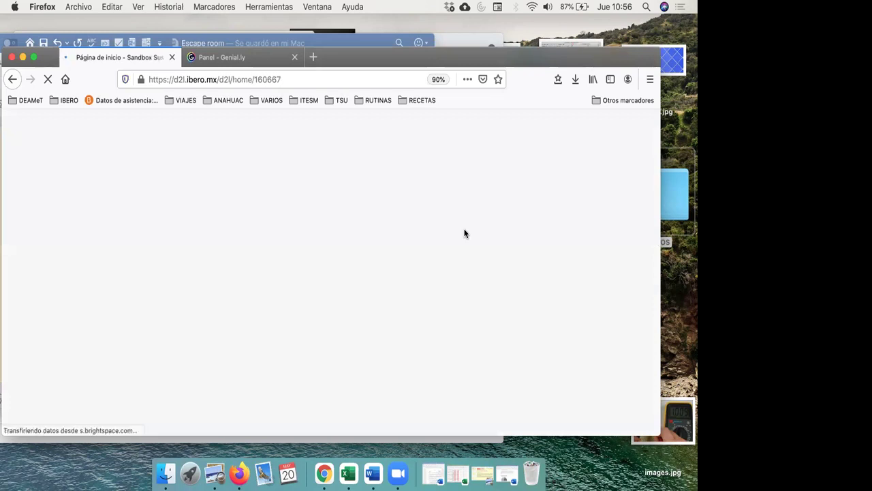
{"action": "scroll", "coordinate": [468, 225], "scroll_direction": "down", "scroll_amount": 10}
{"action": "scroll", "coordinate": [98, 163], "scroll_direction": "up", "scroll_amount": 10}
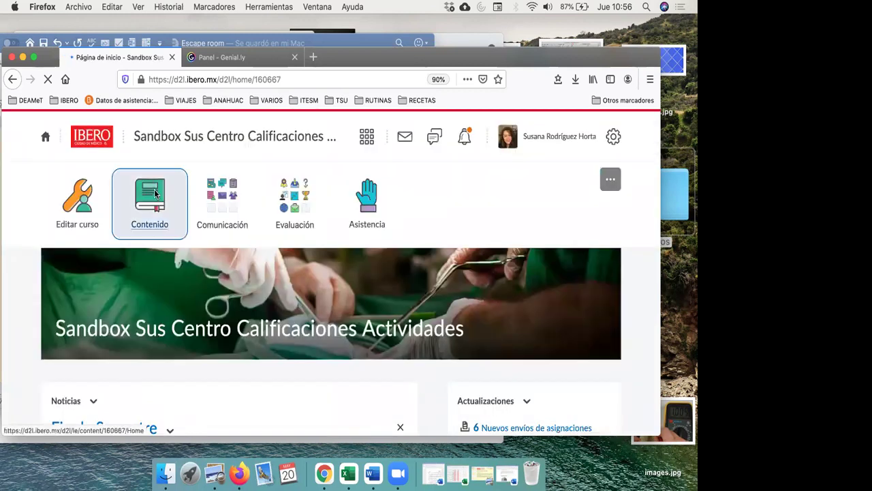
{"action": "left_click", "coordinate": [155, 193]}
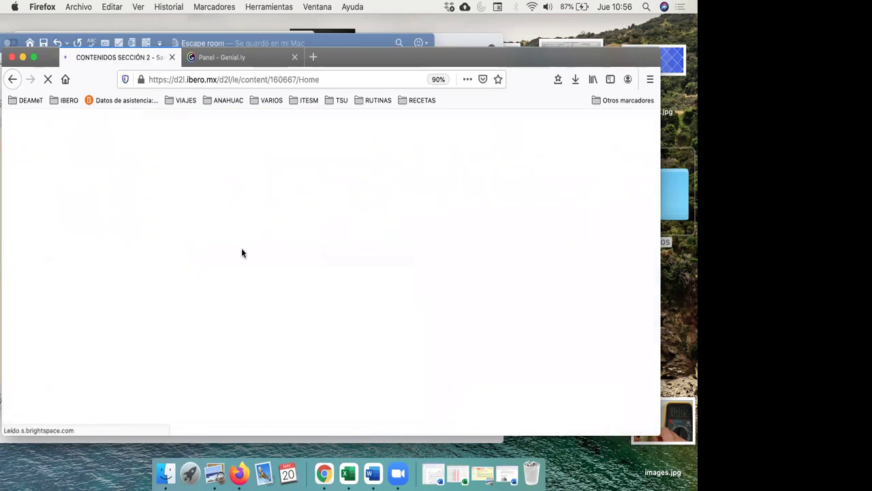
Upload the image TSU SW.jpg from the computer as a topic of the CONTENIDOS SECCIÓN 2 module.
{"action": "scroll", "coordinate": [243, 250], "scroll_direction": "down", "scroll_amount": 3}
{"action": "scroll", "coordinate": [244, 253], "scroll_direction": "down", "scroll_amount": 2}
{"action": "scroll", "coordinate": [243, 253], "scroll_direction": "up", "scroll_amount": 4}
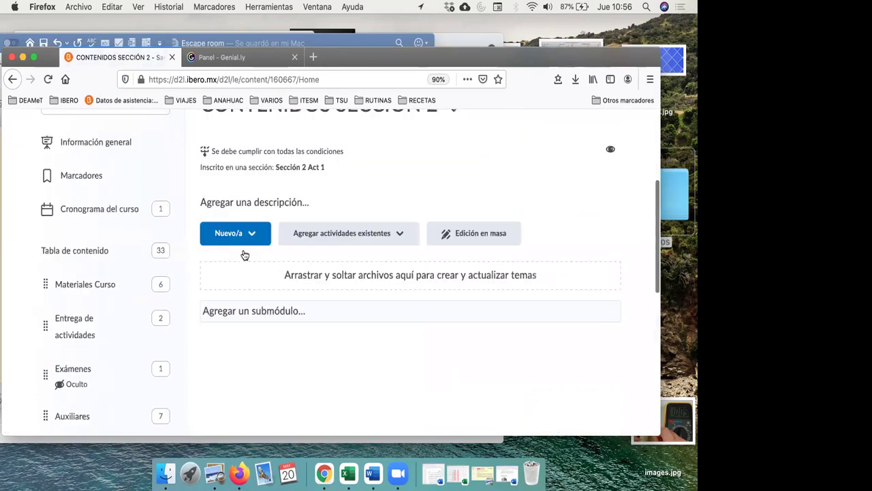
{"action": "left_click", "coordinate": [246, 246]}
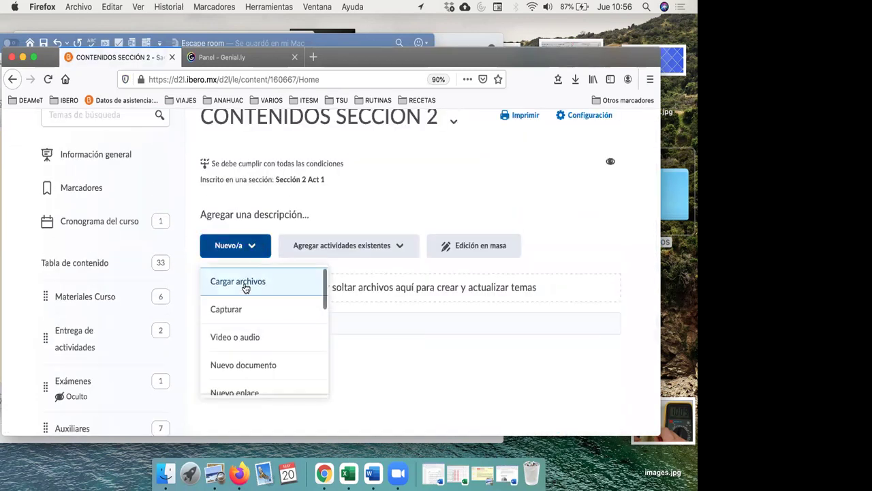
{"action": "left_click", "coordinate": [245, 286]}
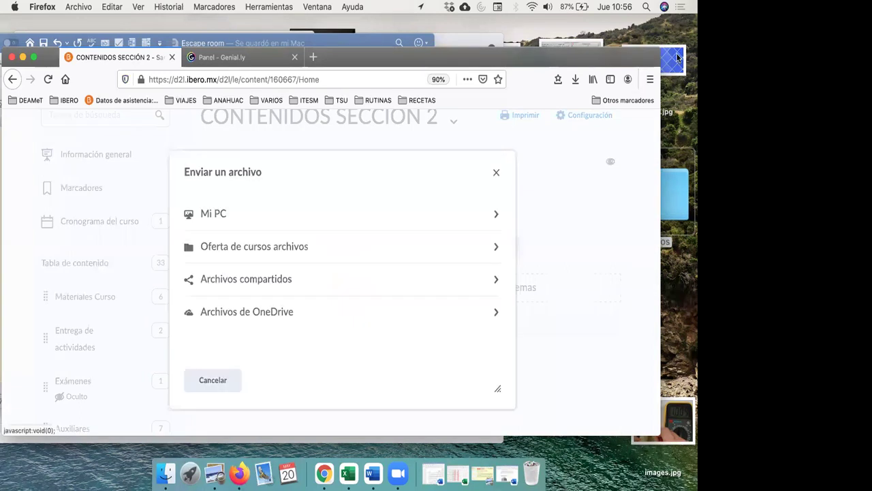
{"action": "left_click", "coordinate": [318, 225]}
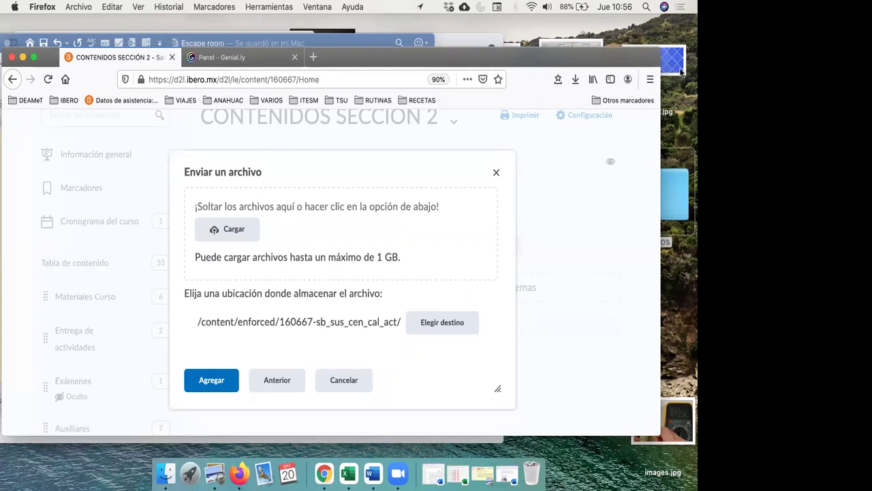
{"action": "left_click_drag", "start_coordinate": [673, 62], "coordinate": [299, 212]}
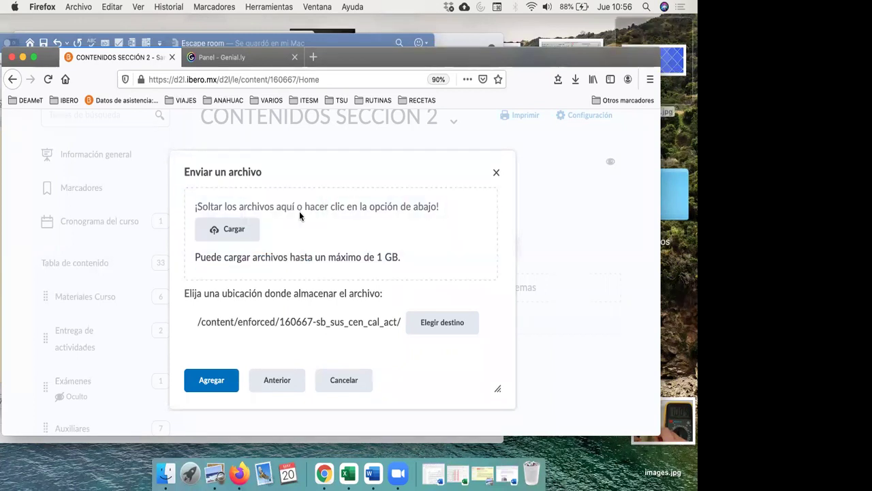
{"action": "left_click", "coordinate": [216, 380]}
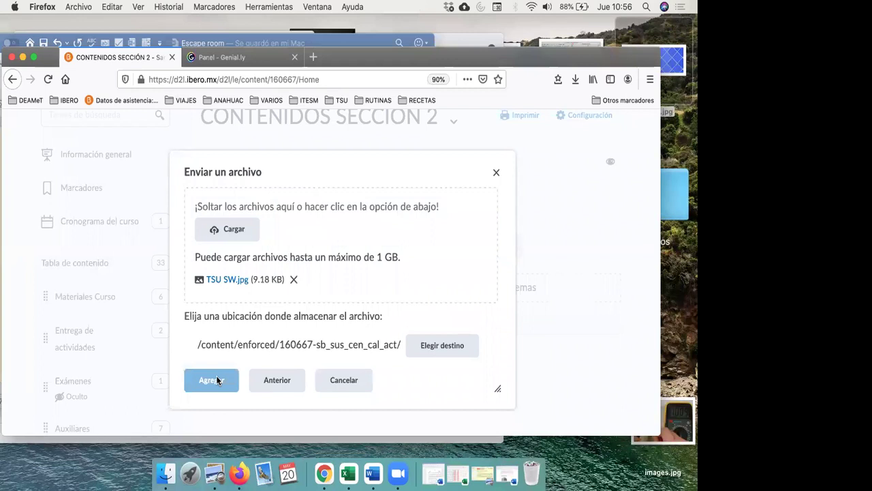
{"action": "left_click", "coordinate": [297, 367]}
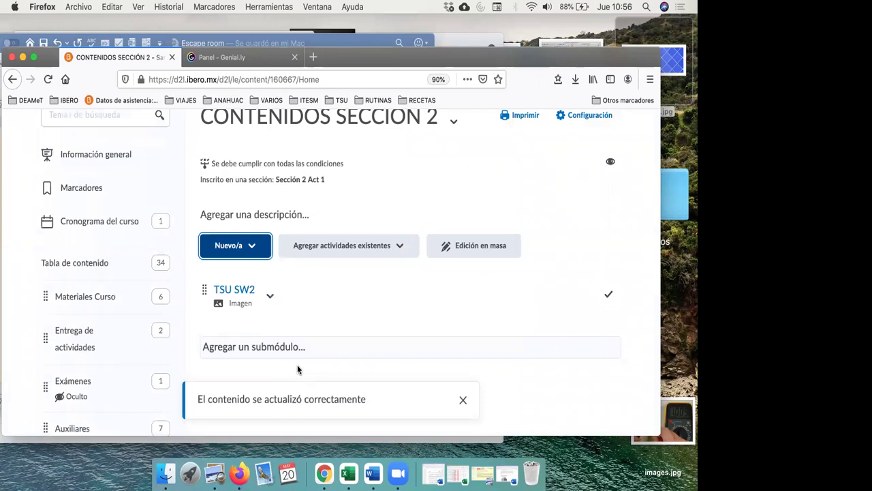
{"action": "scroll", "coordinate": [297, 369], "scroll_direction": "down", "scroll_amount": 3}
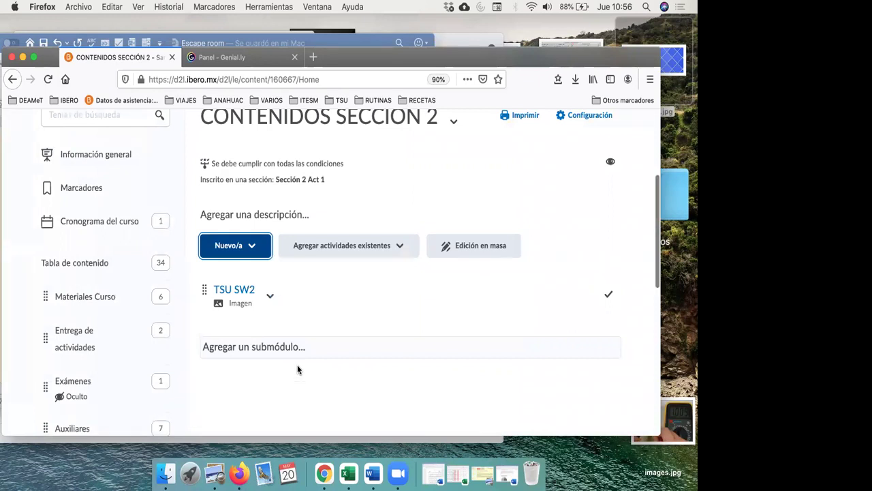
{"action": "scroll", "coordinate": [297, 369], "scroll_direction": "down", "scroll_amount": 8}
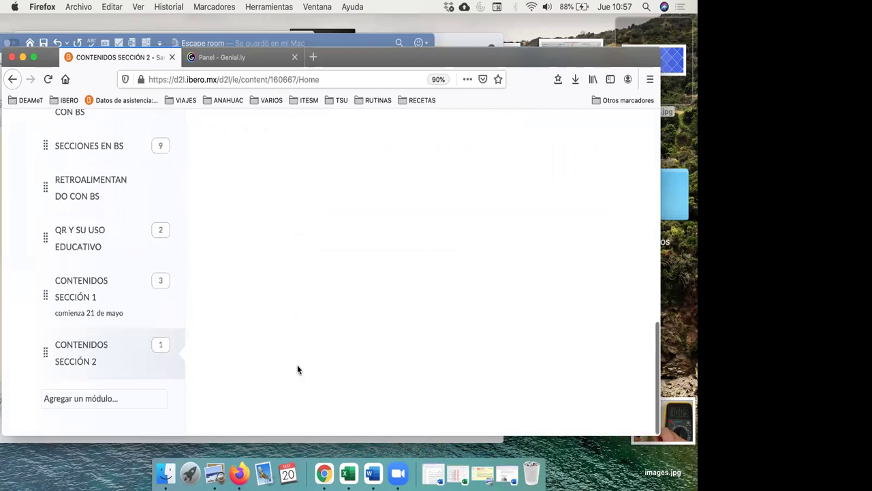
{"action": "scroll", "coordinate": [297, 369], "scroll_direction": "up", "scroll_amount": 2}
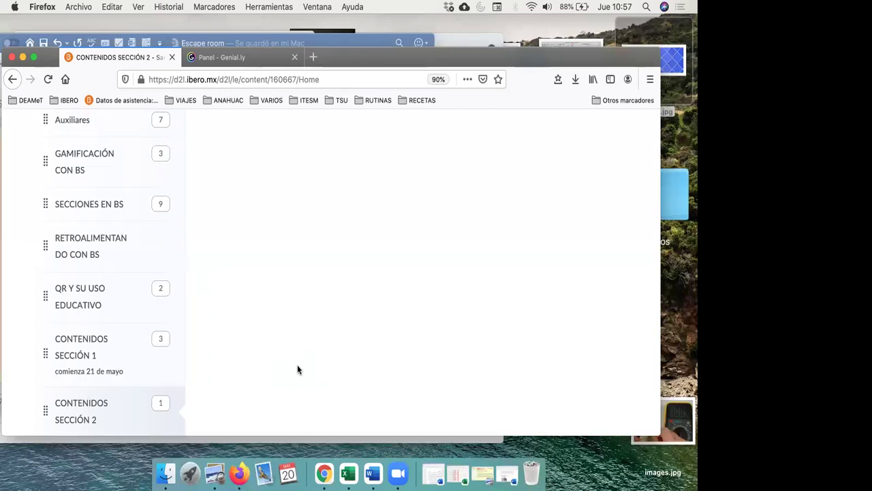
{"action": "scroll", "coordinate": [298, 366], "scroll_direction": "down", "scroll_amount": 2}
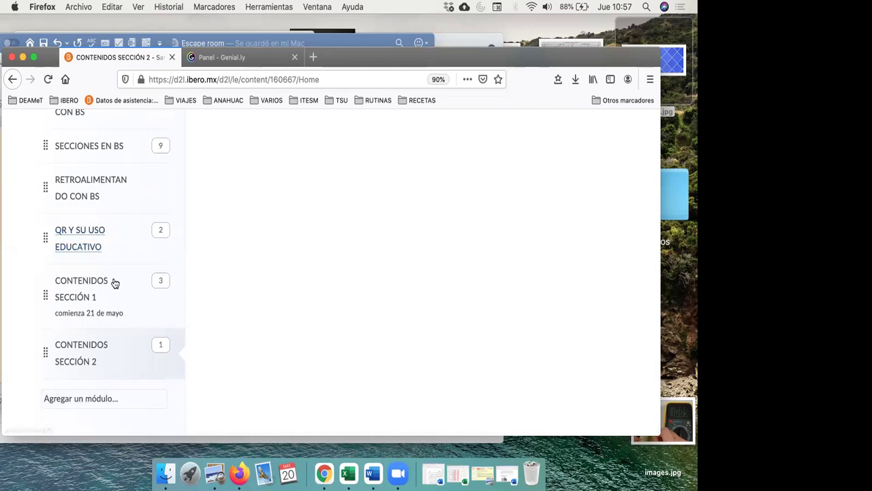
Open the course's Asignaciones list and start a new assignment.
{"action": "scroll", "coordinate": [125, 303], "scroll_direction": "up", "scroll_amount": 15}
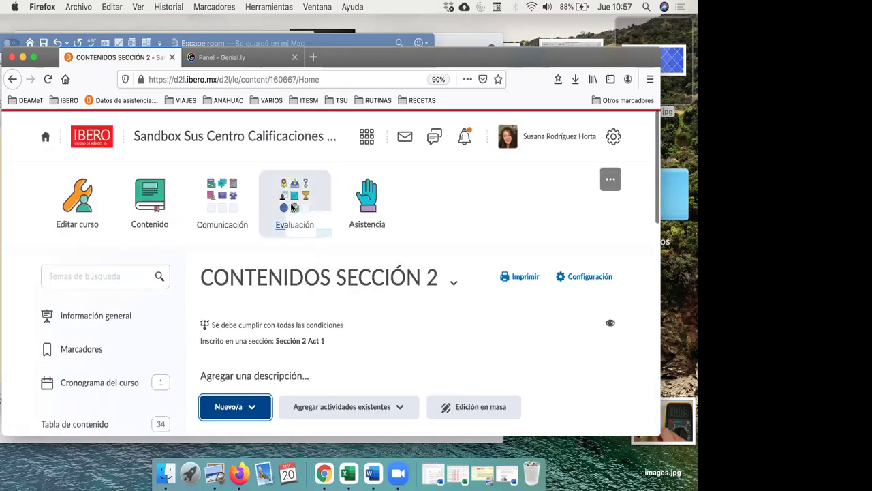
{"action": "left_click", "coordinate": [293, 208]}
{"action": "left_click", "coordinate": [344, 215]}
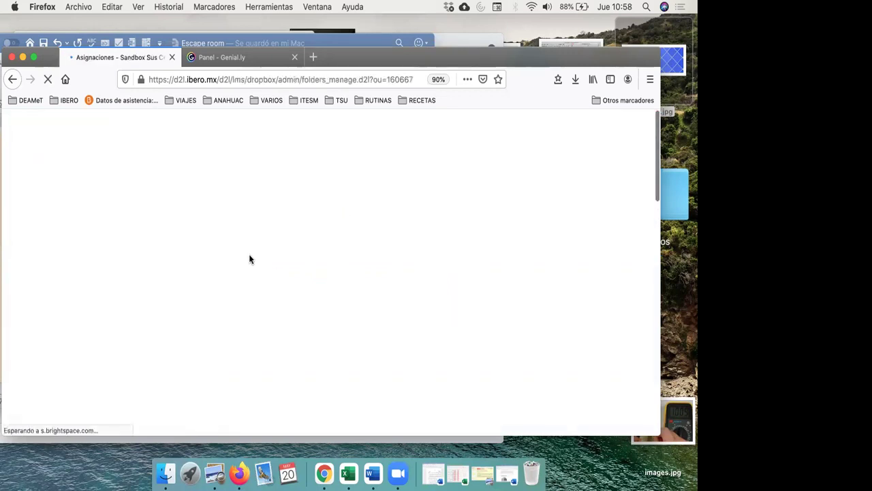
{"action": "scroll", "coordinate": [225, 257], "scroll_direction": "down", "scroll_amount": 3}
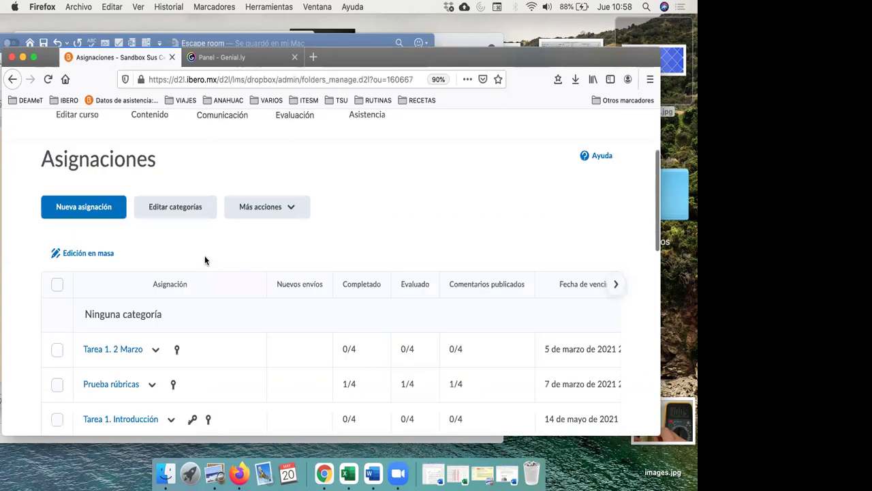
{"action": "left_click", "coordinate": [71, 208]}
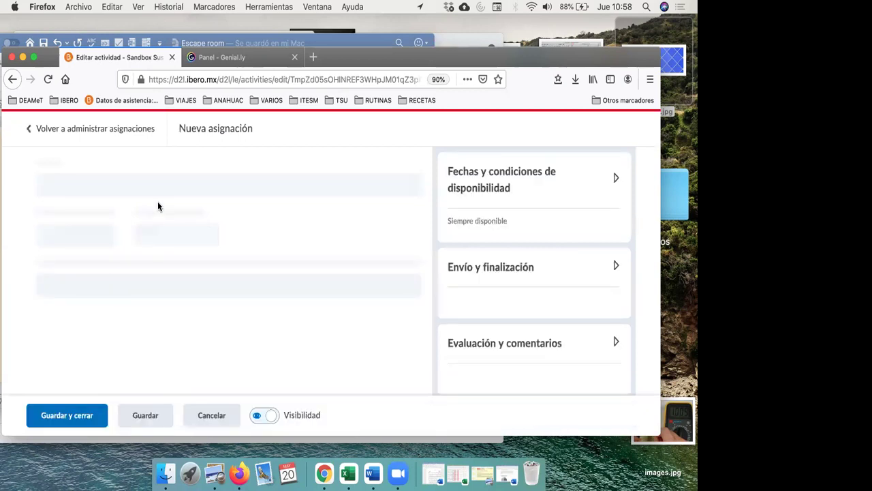
Name the new assignment "Actividad 1".
{"action": "left_click", "coordinate": [157, 181]}
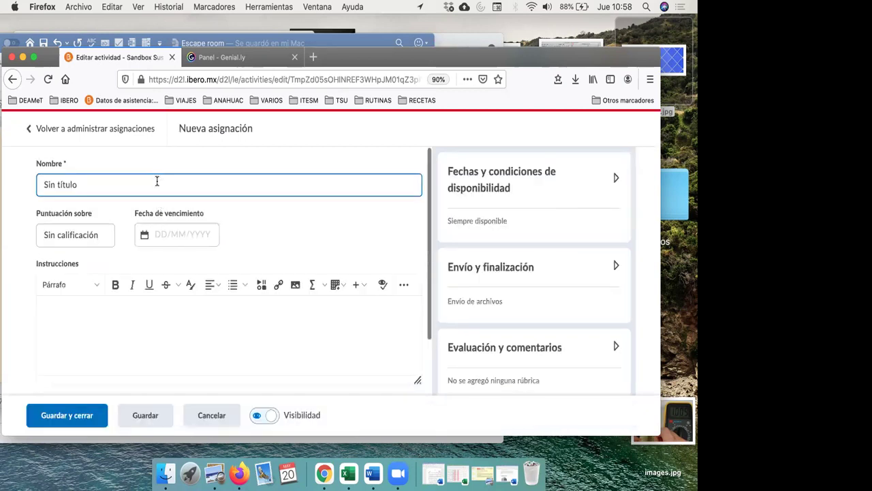
{"action": "left_click_drag", "start_coordinate": [157, 181], "coordinate": [7, 163]}
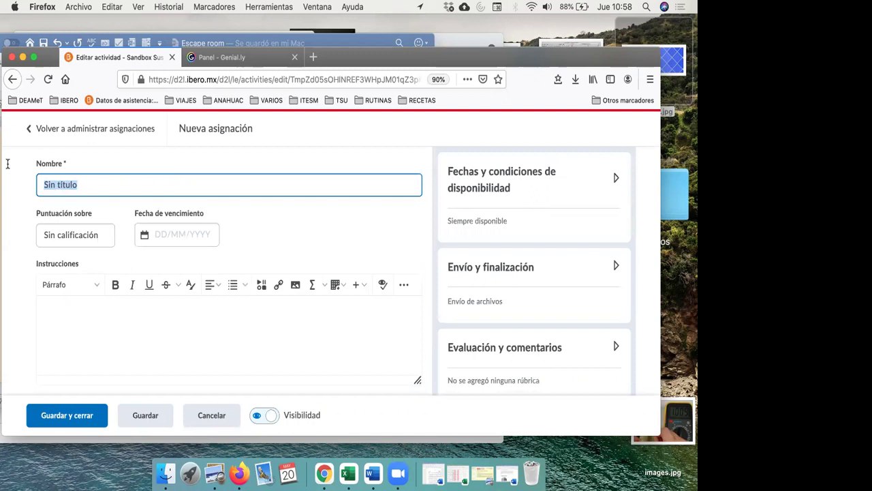
{"action": "type", "text": "Ac"}
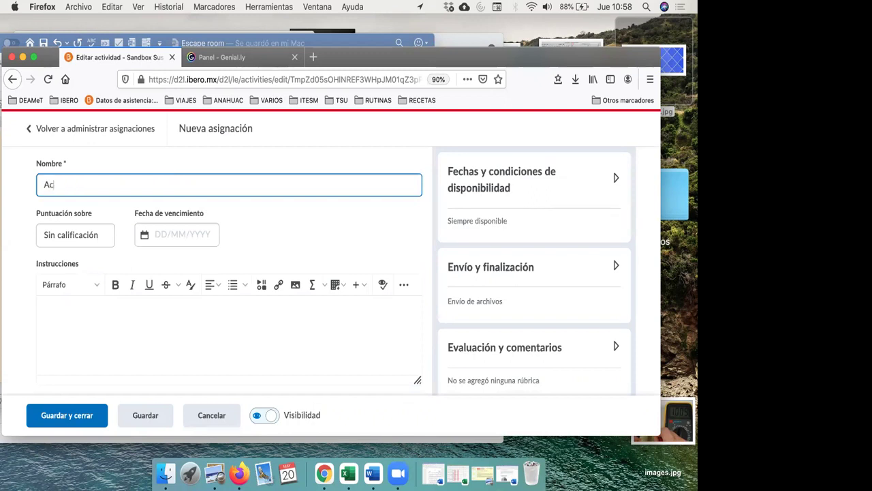
{"action": "type", "text": "tividad"}
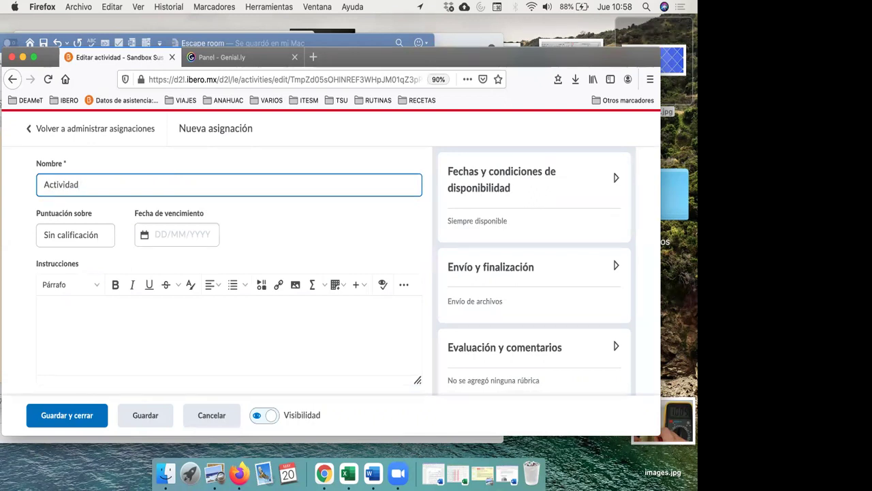
{"action": "type", "text": " Casos 1"}
{"action": "key", "text": "BackSpace"}
{"action": "key", "text": "BackSpace"}
{"action": "key", "text": "BackSpace"}
{"action": "type", "text": "1"}
{"action": "key", "text": "BackSpace"}
{"action": "key", "text": "BackSpace"}
{"action": "key", "text": "BackSpace"}
{"action": "key", "text": "BackSpace"}
{"action": "key", "text": "BackSpace"}
{"action": "key", "text": "BackSpace"}
{"action": "type", "text": "1"}
{"action": "left_click", "coordinate": [79, 242]}
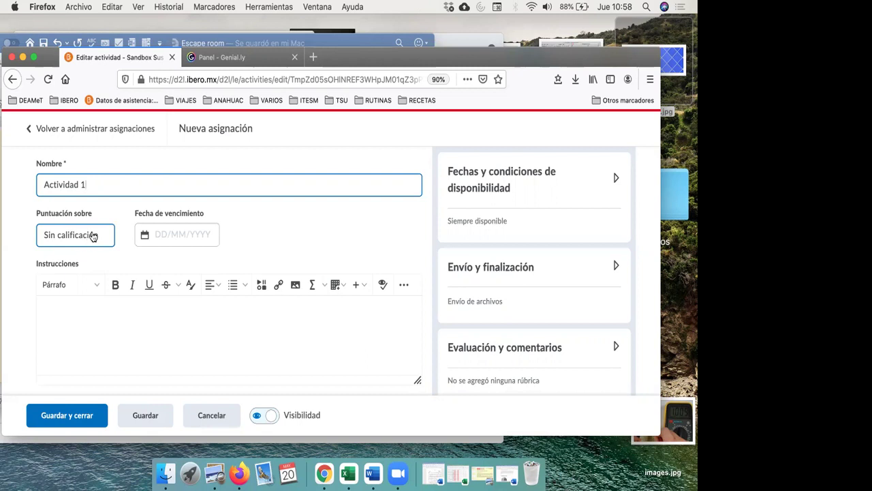
{"action": "left_click", "coordinate": [140, 226]}
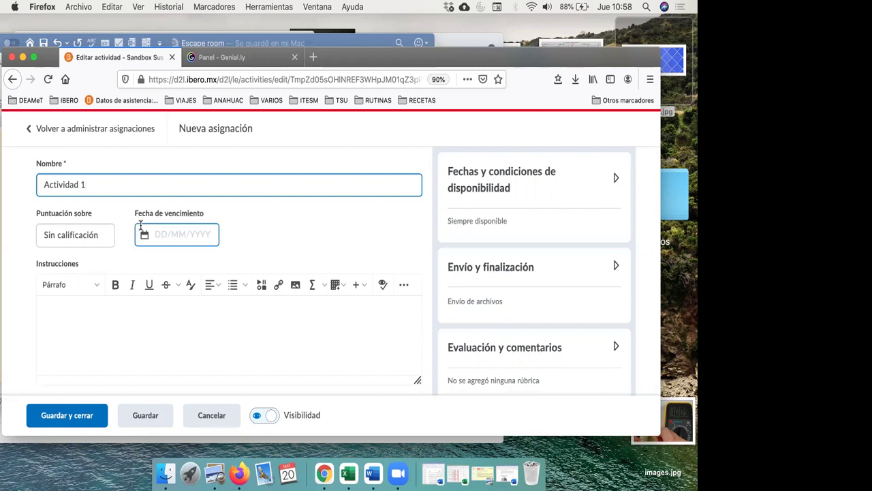
Expand the assignment's "Envío y finalización" and "Fechas y condiciones de disponibilidad" settings.
{"action": "scroll", "coordinate": [309, 237], "scroll_direction": "down", "scroll_amount": 1}
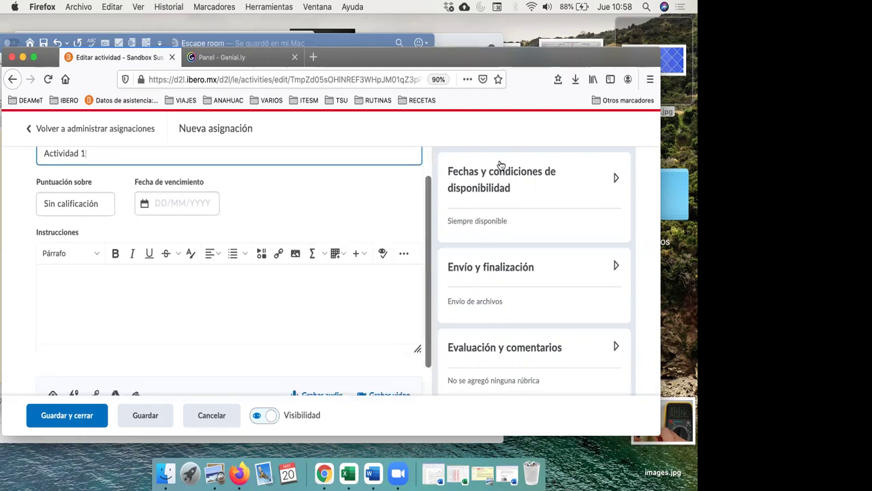
{"action": "scroll", "coordinate": [489, 274], "scroll_direction": "down", "scroll_amount": 1}
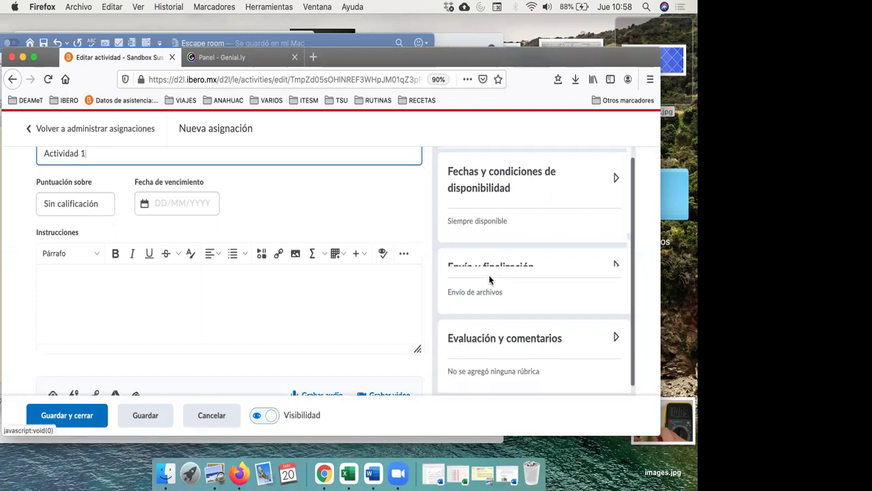
{"action": "scroll", "coordinate": [396, 278], "scroll_direction": "down", "scroll_amount": 1}
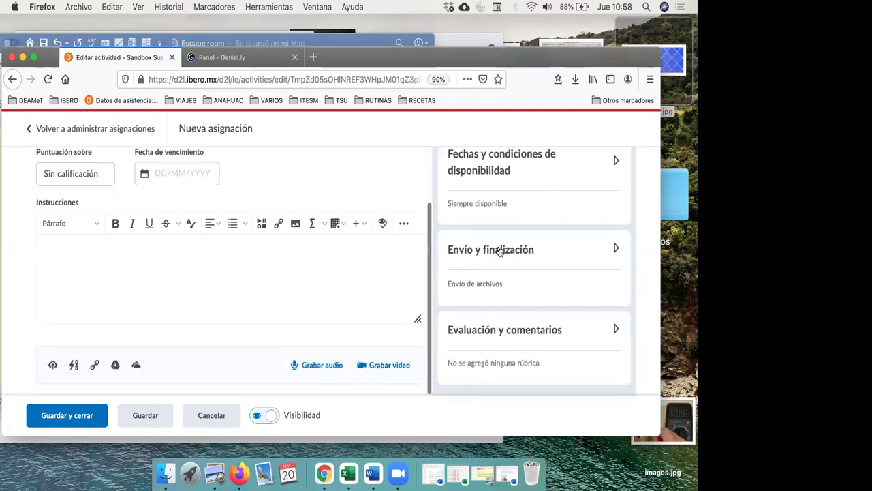
{"action": "scroll", "coordinate": [510, 254], "scroll_direction": "up", "scroll_amount": 1}
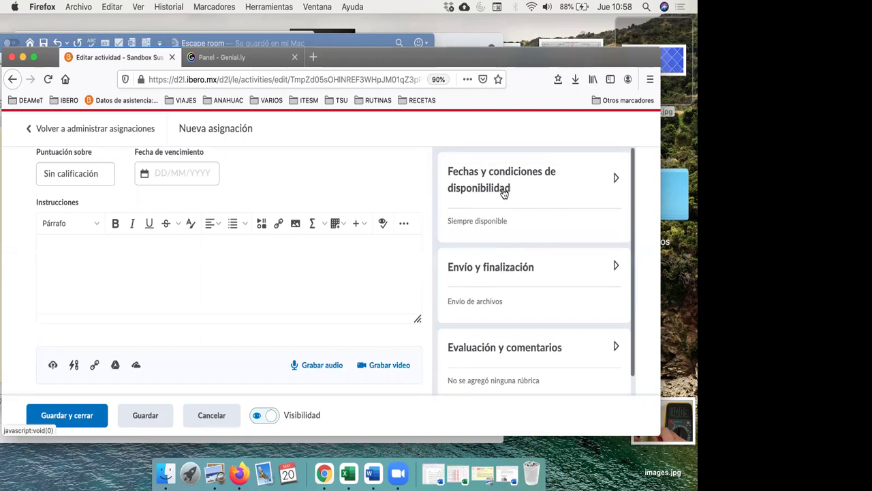
{"action": "scroll", "coordinate": [503, 287], "scroll_direction": "down", "scroll_amount": 1}
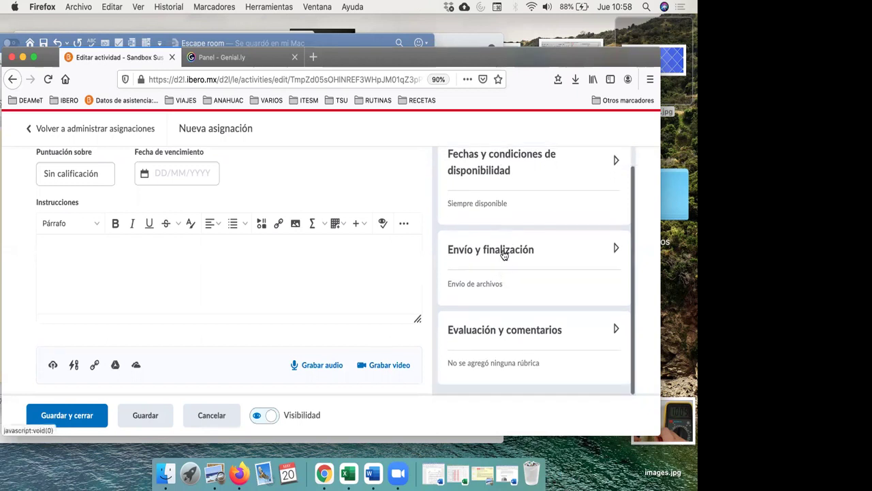
{"action": "left_click", "coordinate": [503, 250]}
{"action": "left_click", "coordinate": [483, 168]}
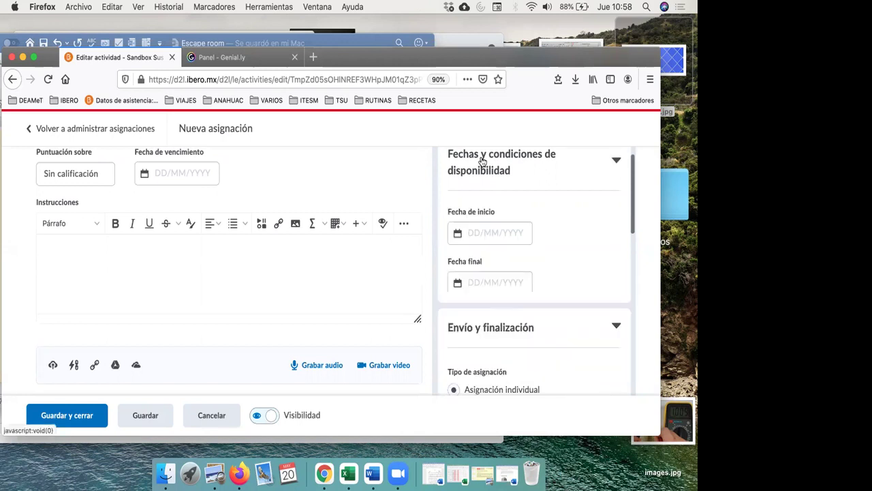
Review the assignment's start and end date fields, the options for adding a publication condition, and the special access settings.
{"action": "scroll", "coordinate": [511, 209], "scroll_direction": "up", "scroll_amount": 1}
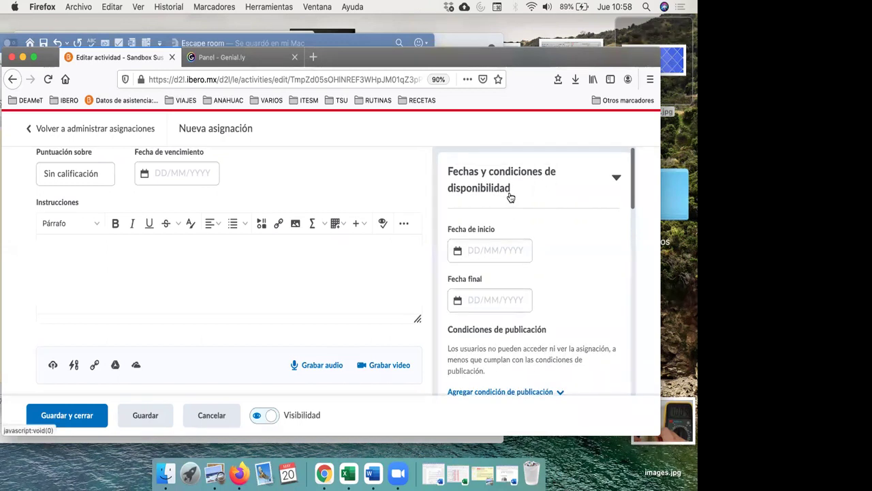
{"action": "scroll", "coordinate": [536, 215], "scroll_direction": "down", "scroll_amount": 3}
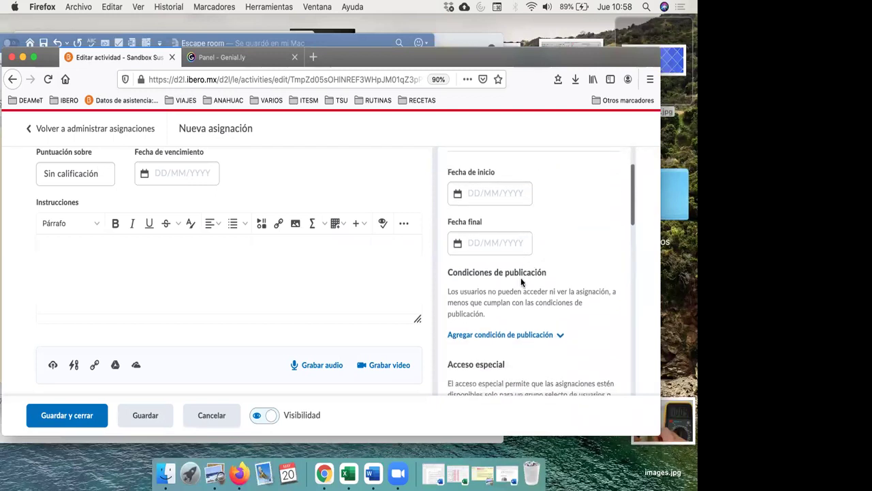
{"action": "left_click", "coordinate": [511, 335]}
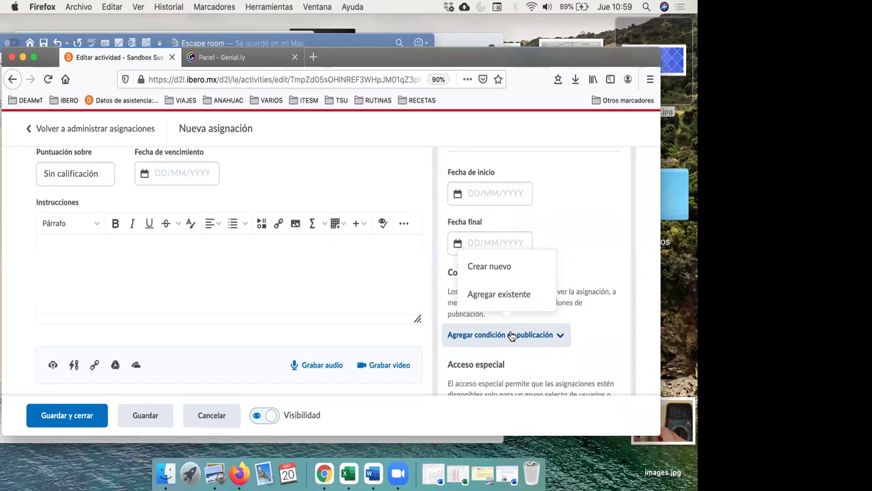
{"action": "left_click", "coordinate": [560, 222]}
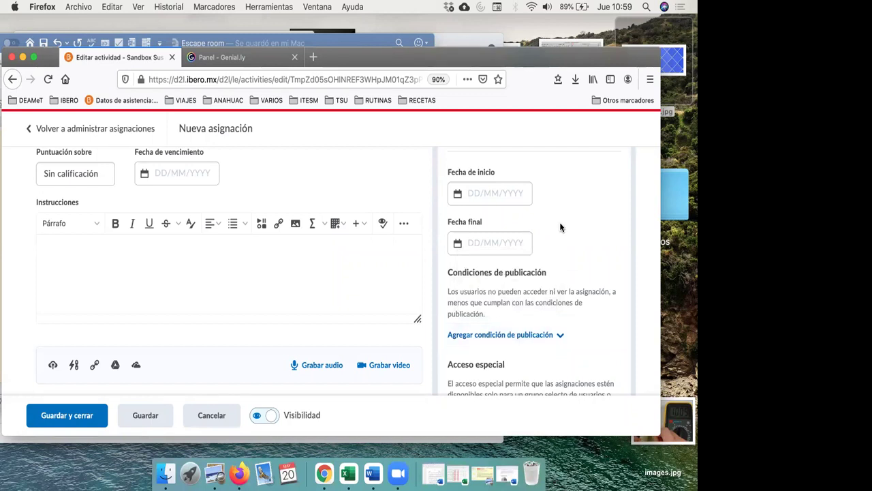
{"action": "scroll", "coordinate": [560, 227], "scroll_direction": "down", "scroll_amount": 3}
{"action": "scroll", "coordinate": [560, 227], "scroll_direction": "down", "scroll_amount": 3}
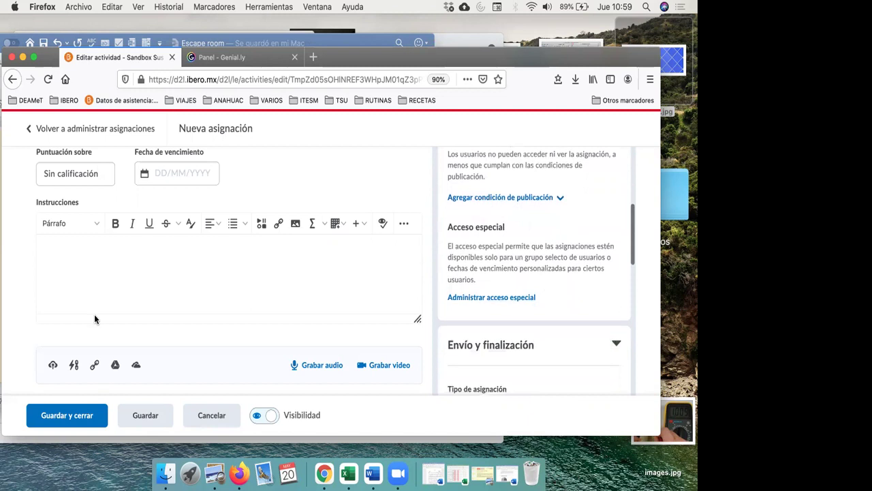
Score the assignment out of 10 points and tie it to its Actividad 1 grade item with category "Sin categoría".
{"action": "left_click", "coordinate": [101, 177]}
{"action": "type", "text": "10"}
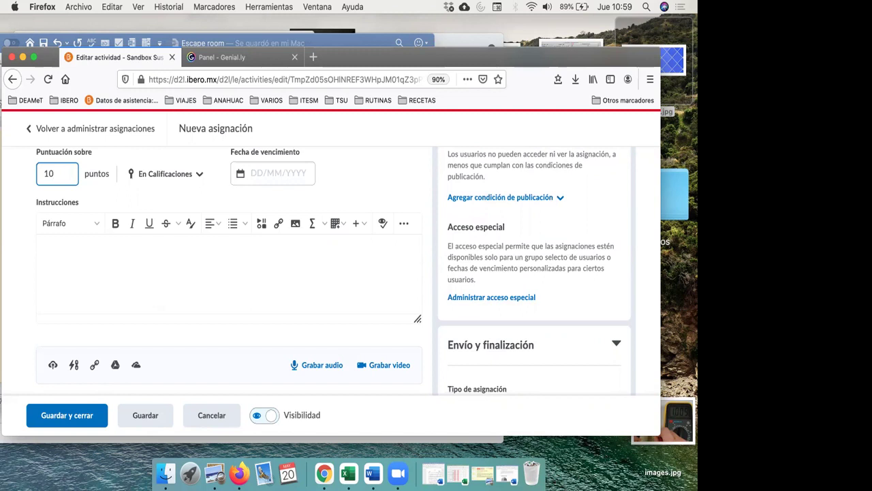
{"action": "left_click", "coordinate": [161, 180]}
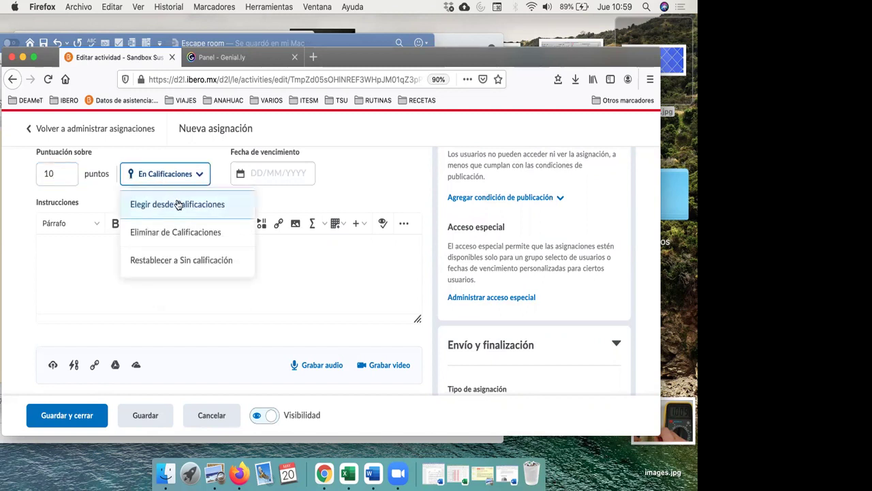
{"action": "left_click", "coordinate": [178, 205]}
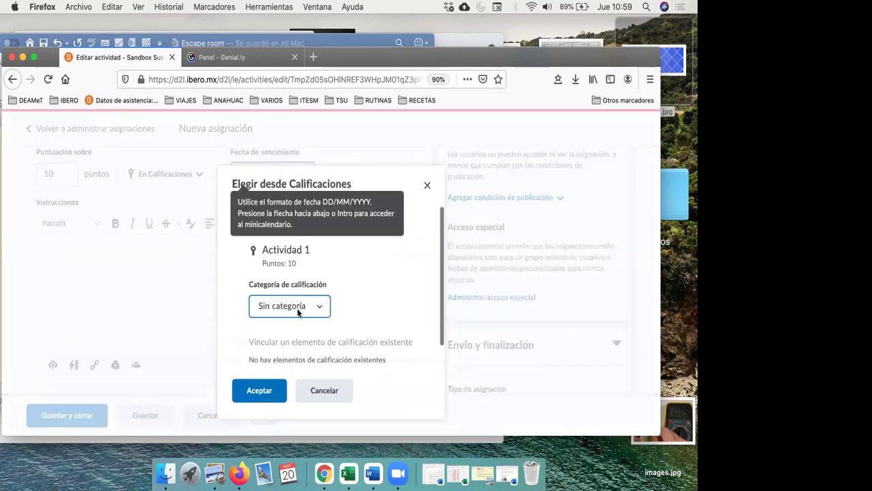
{"action": "left_click", "coordinate": [267, 392]}
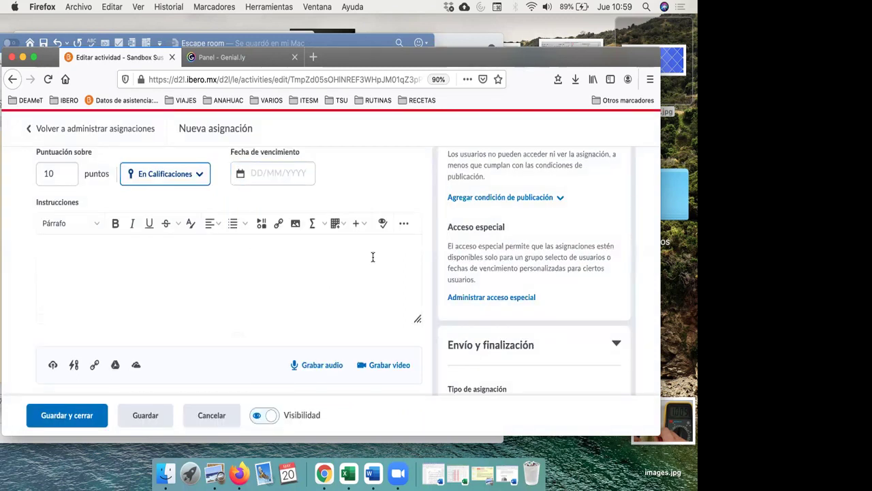
Save and close the assignment, then look for Actividad 1 in the assignments list.
{"action": "left_click", "coordinate": [89, 412]}
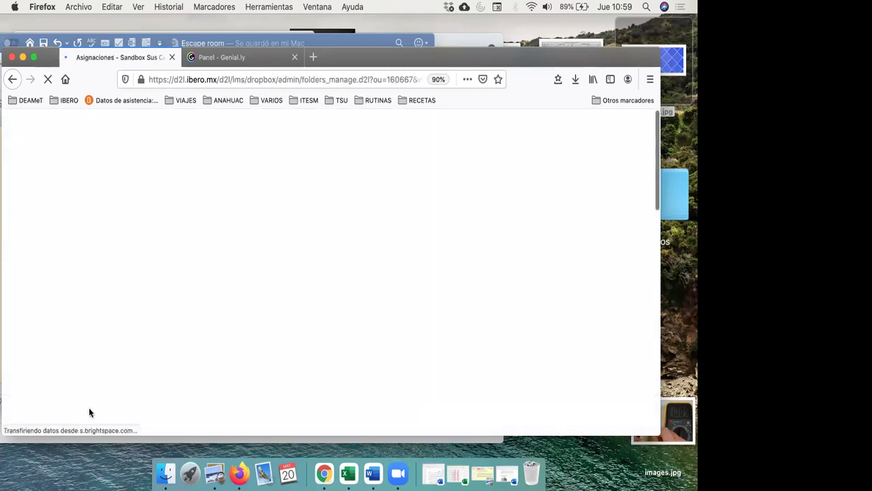
{"action": "scroll", "coordinate": [314, 292], "scroll_direction": "down", "scroll_amount": 5}
{"action": "scroll", "coordinate": [314, 292], "scroll_direction": "down", "scroll_amount": 3}
{"action": "scroll", "coordinate": [314, 292], "scroll_direction": "up", "scroll_amount": 7}
{"action": "scroll", "coordinate": [314, 292], "scroll_direction": "down", "scroll_amount": 7}
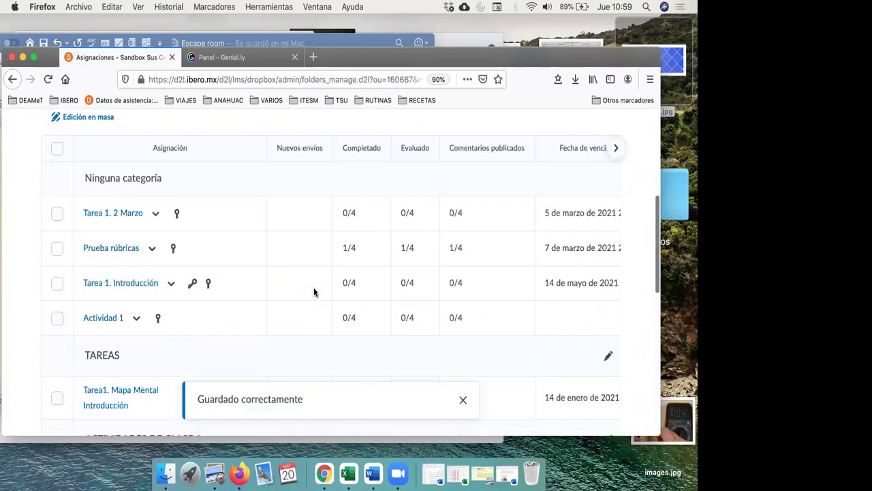
{"action": "scroll", "coordinate": [314, 292], "scroll_direction": "up", "scroll_amount": 7}
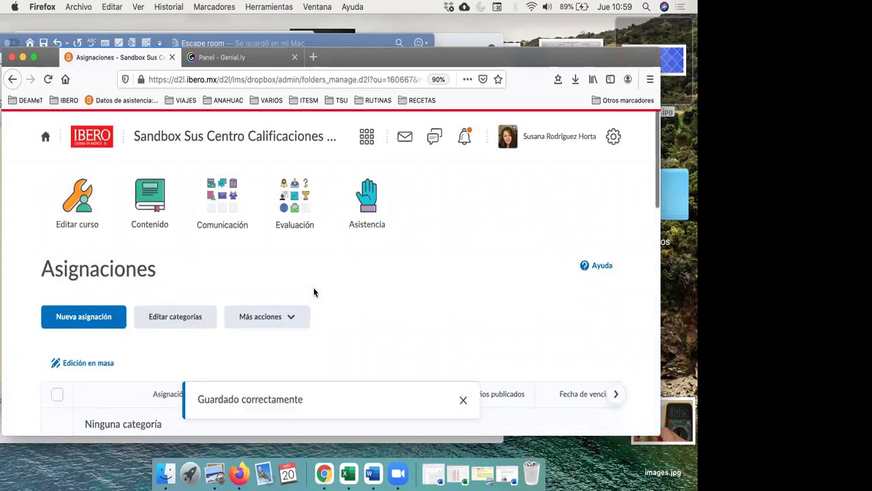
Go to the course content and open the "CONTENIDOS SECCIÓN 1" module.
{"action": "left_click", "coordinate": [158, 199]}
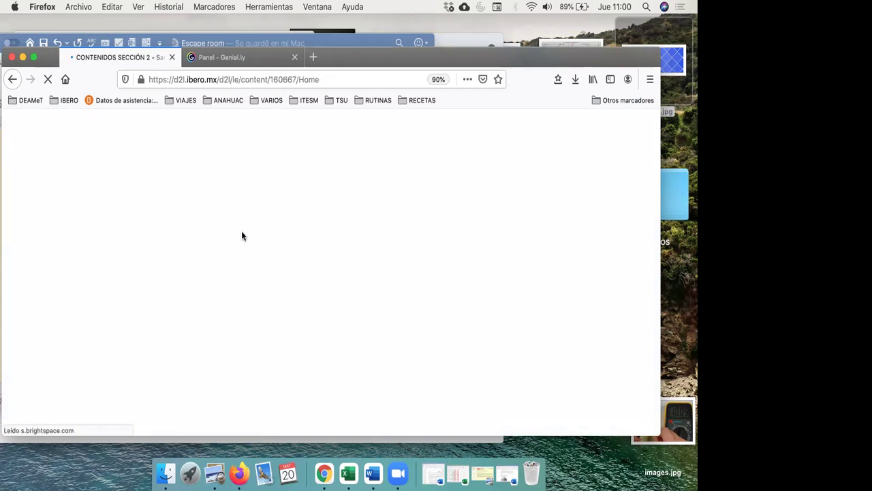
{"action": "scroll", "coordinate": [241, 235], "scroll_direction": "down", "scroll_amount": 5}
{"action": "scroll", "coordinate": [241, 231], "scroll_direction": "down", "scroll_amount": 5}
{"action": "scroll", "coordinate": [241, 232], "scroll_direction": "up", "scroll_amount": 5}
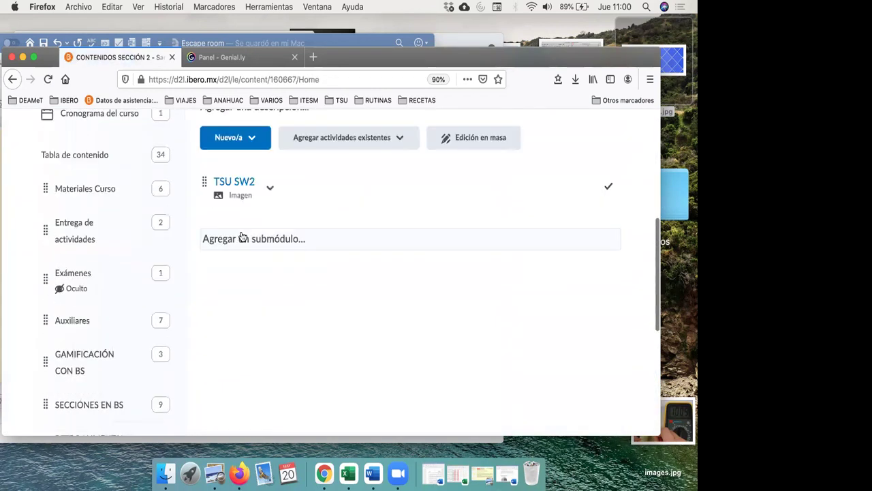
{"action": "scroll", "coordinate": [242, 237], "scroll_direction": "up", "scroll_amount": 4}
{"action": "scroll", "coordinate": [207, 289], "scroll_direction": "down", "scroll_amount": 4}
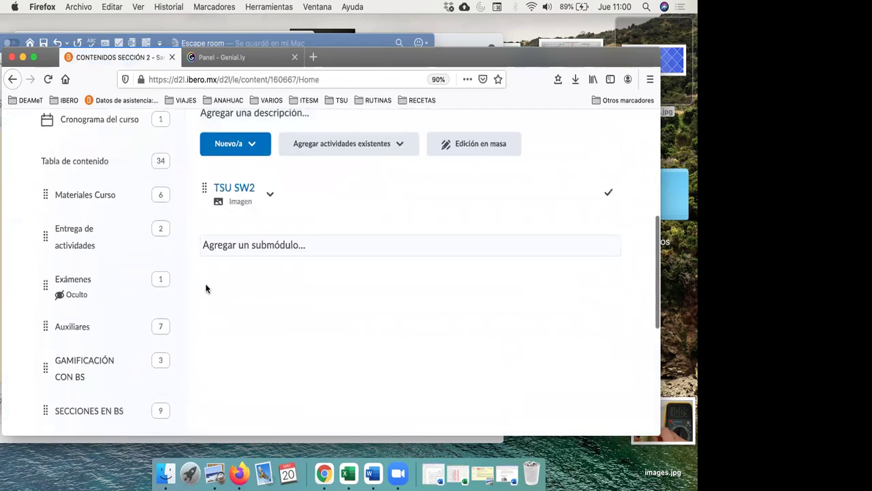
{"action": "scroll", "coordinate": [170, 330], "scroll_direction": "down", "scroll_amount": 4}
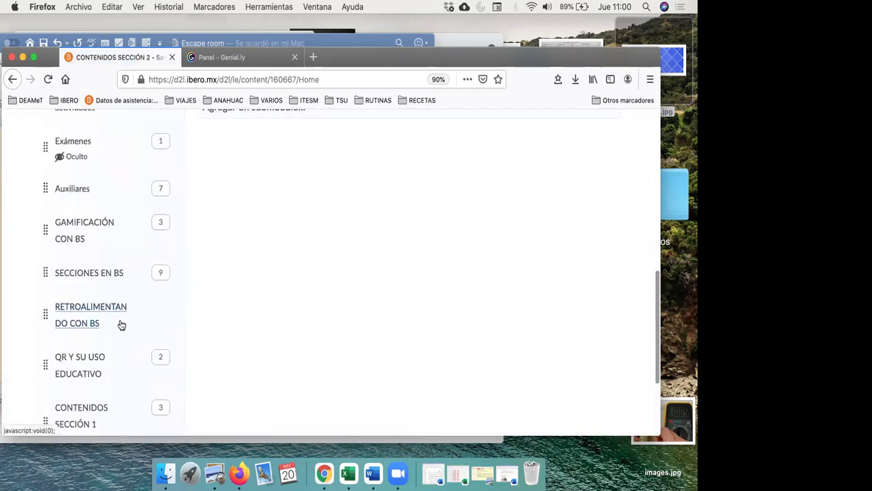
{"action": "scroll", "coordinate": [120, 323], "scroll_direction": "down", "scroll_amount": 2}
{"action": "left_click", "coordinate": [102, 349]}
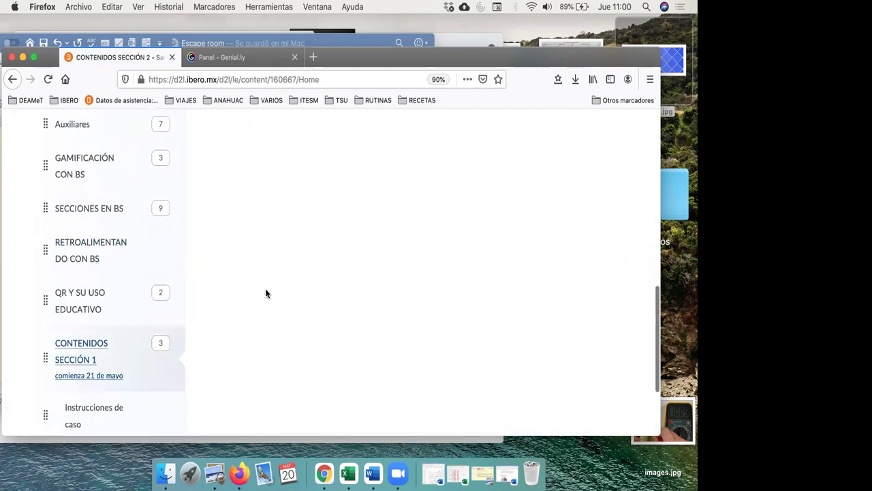
{"action": "scroll", "coordinate": [266, 293], "scroll_direction": "up", "scroll_amount": 5}
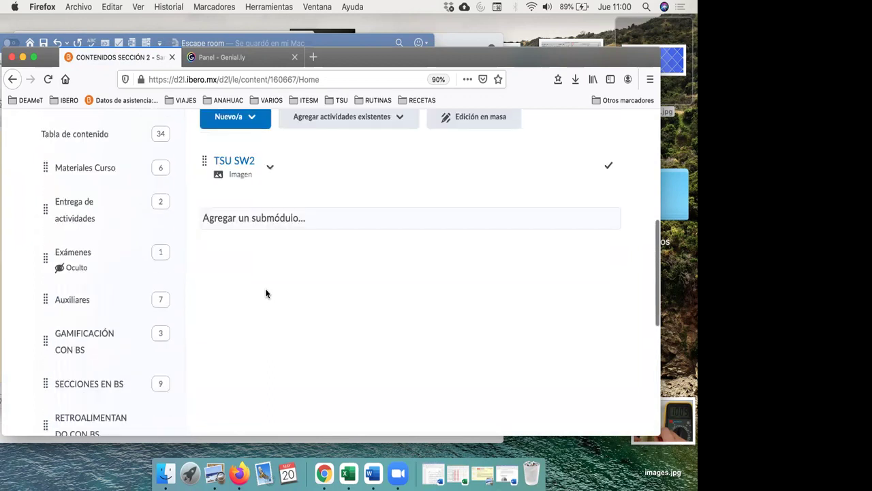
{"action": "scroll", "coordinate": [266, 293], "scroll_direction": "down", "scroll_amount": 10}
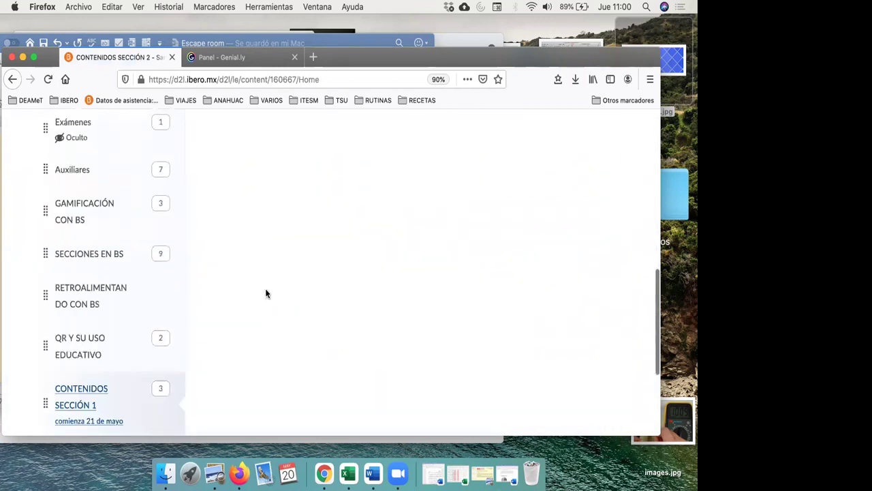
{"action": "scroll", "coordinate": [266, 293], "scroll_direction": "down", "scroll_amount": 1}
{"action": "left_click", "coordinate": [142, 311]}
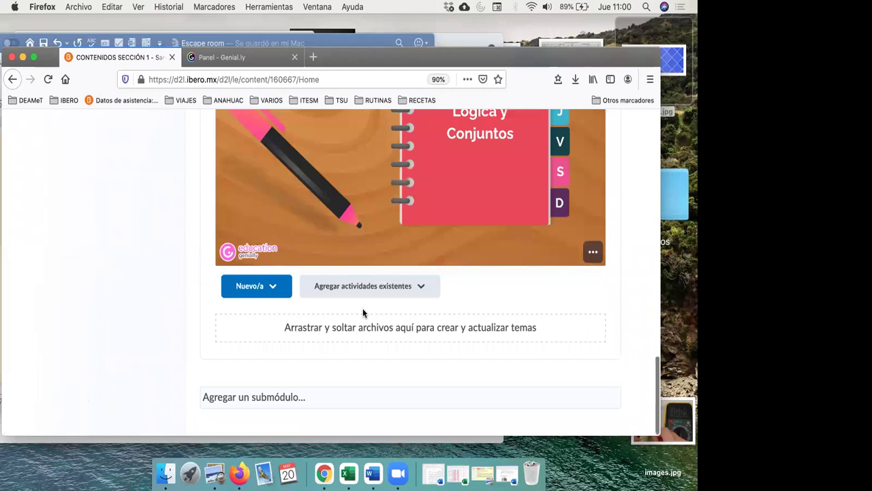
Add the existing assignment Actividad 1 to the "CONTENIDOS SECCIÓN 1" module and check it in the module's topic list.
{"action": "scroll", "coordinate": [363, 312], "scroll_direction": "down", "scroll_amount": 2}
{"action": "left_click", "coordinate": [361, 279]}
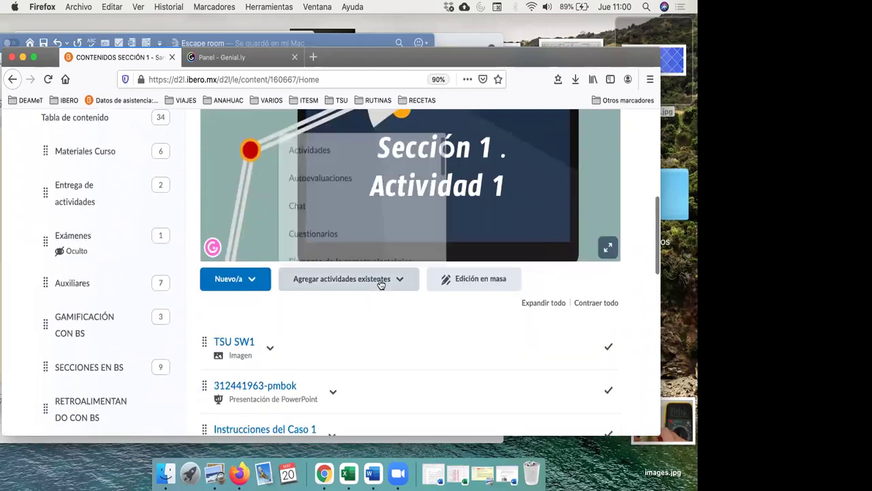
{"action": "left_click", "coordinate": [390, 152]}
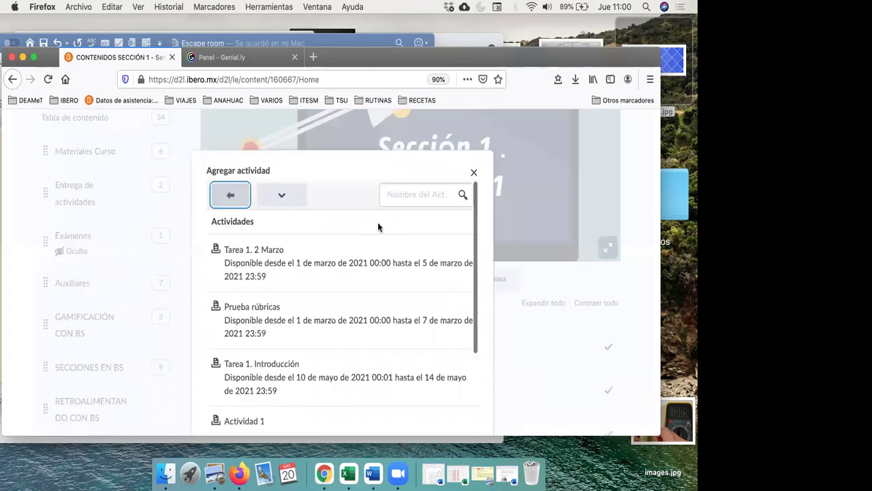
{"action": "scroll", "coordinate": [376, 236], "scroll_direction": "down", "scroll_amount": 4}
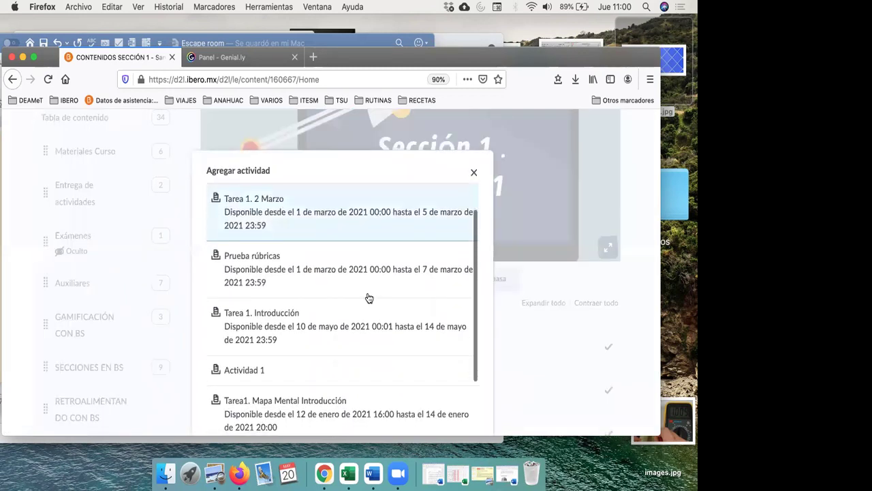
{"action": "scroll", "coordinate": [367, 303], "scroll_direction": "down", "scroll_amount": 1}
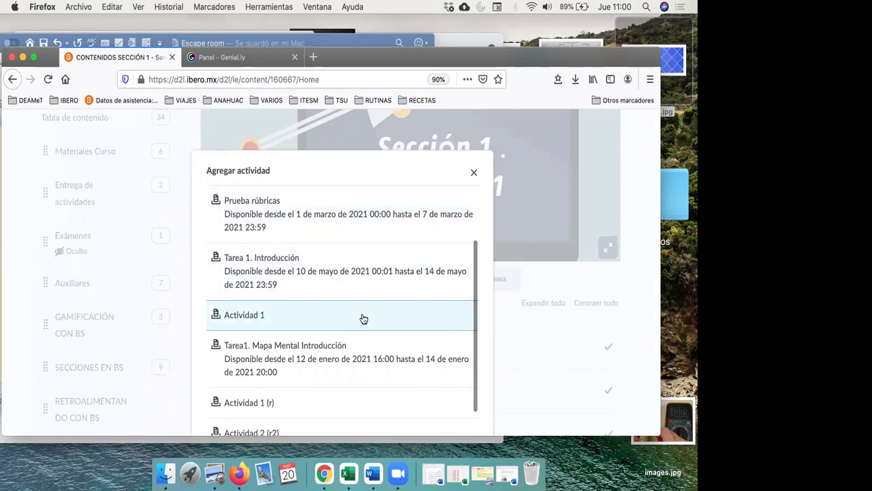
{"action": "left_click", "coordinate": [363, 318]}
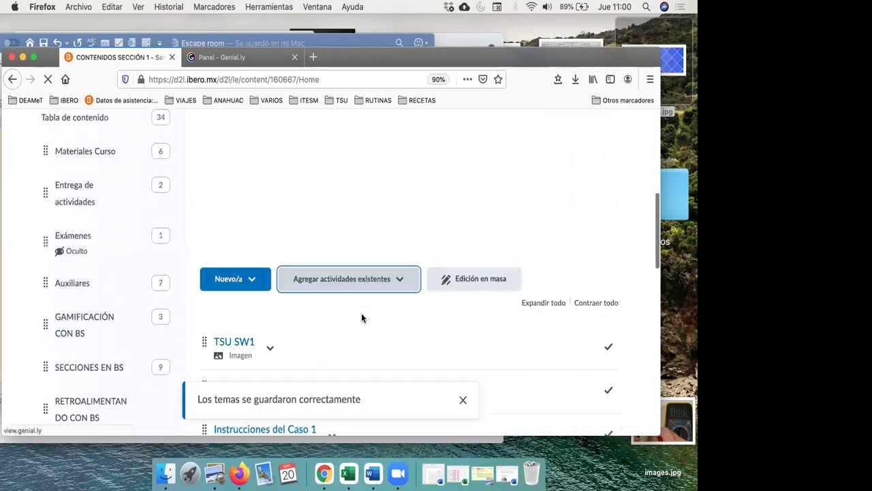
{"action": "scroll", "coordinate": [361, 317], "scroll_direction": "down", "scroll_amount": 10}
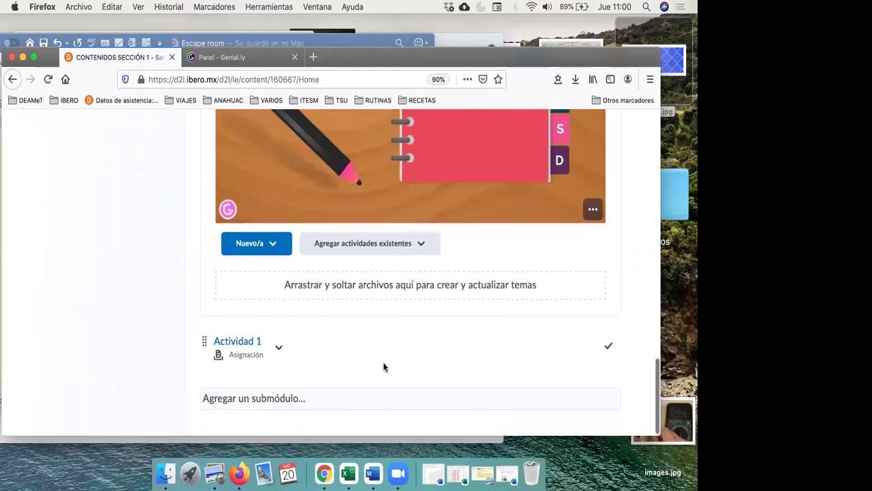
{"action": "scroll", "coordinate": [383, 359], "scroll_direction": "up", "scroll_amount": 5}
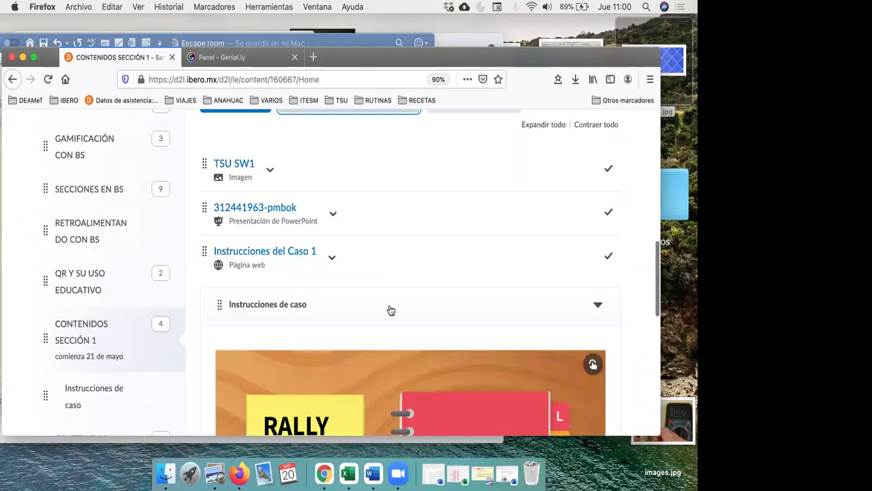
{"action": "scroll", "coordinate": [402, 285], "scroll_direction": "down", "scroll_amount": 5}
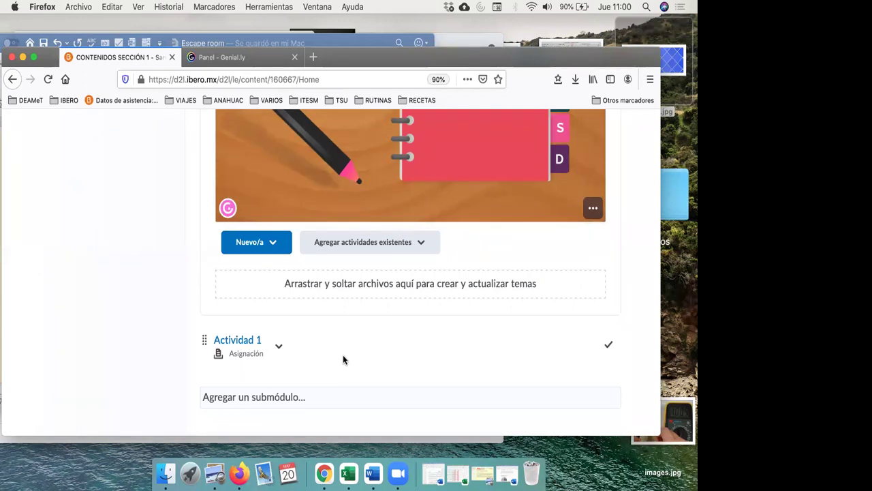
Open the "CONTENIDOS SECCIÓN 2" module and add the existing assignment Actividad 1 to it.
{"action": "scroll", "coordinate": [343, 358], "scroll_direction": "up", "scroll_amount": 10}
{"action": "scroll", "coordinate": [343, 359], "scroll_direction": "down", "scroll_amount": 2}
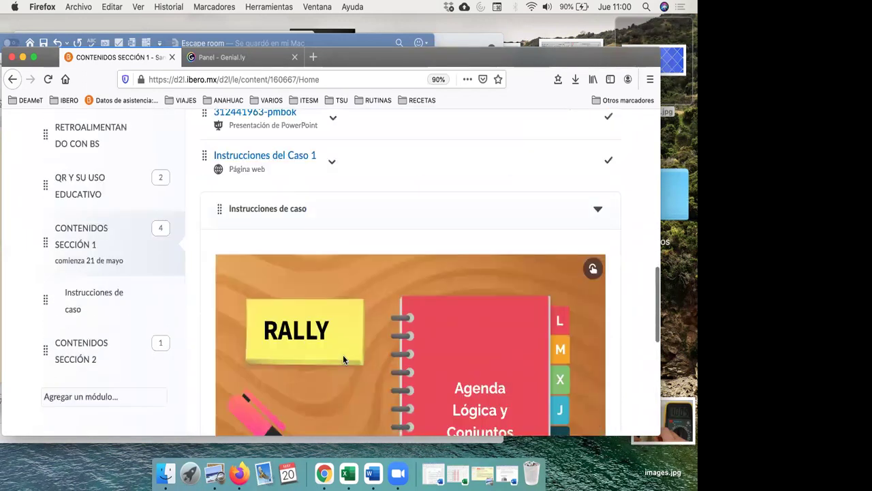
{"action": "left_click", "coordinate": [96, 347]}
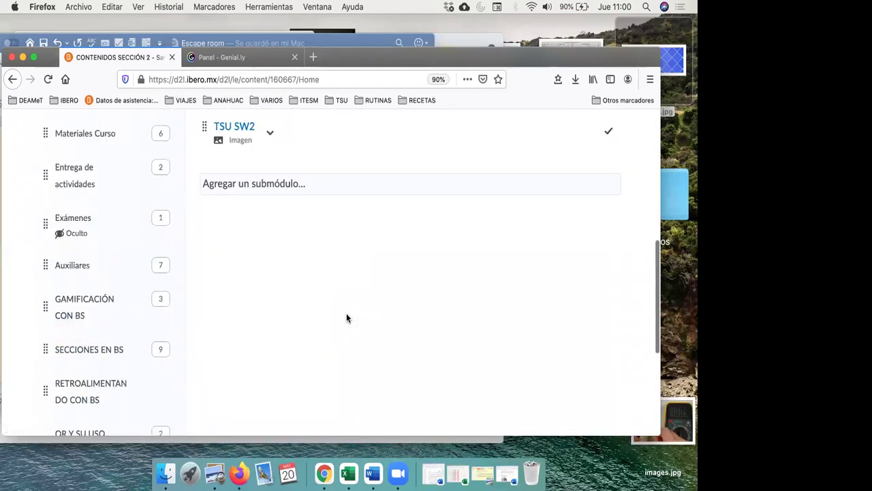
{"action": "scroll", "coordinate": [347, 316], "scroll_direction": "down", "scroll_amount": 5}
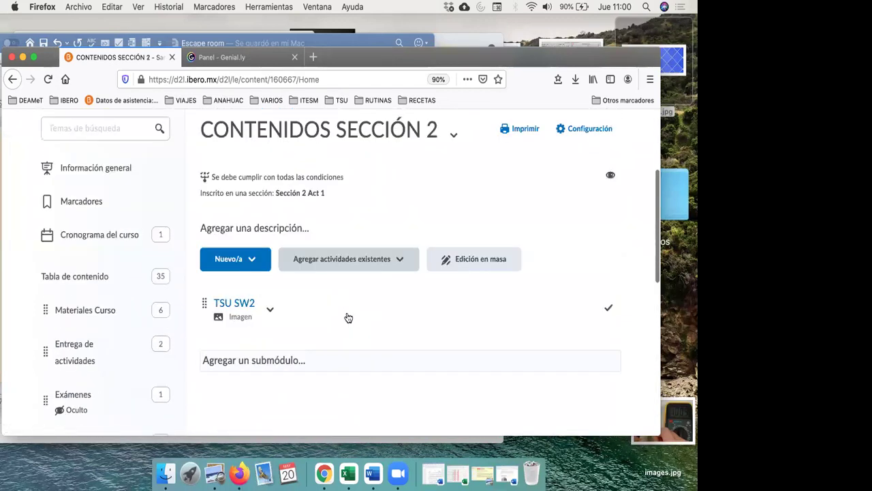
{"action": "left_click", "coordinate": [372, 216]}
{"action": "left_click", "coordinate": [361, 249]}
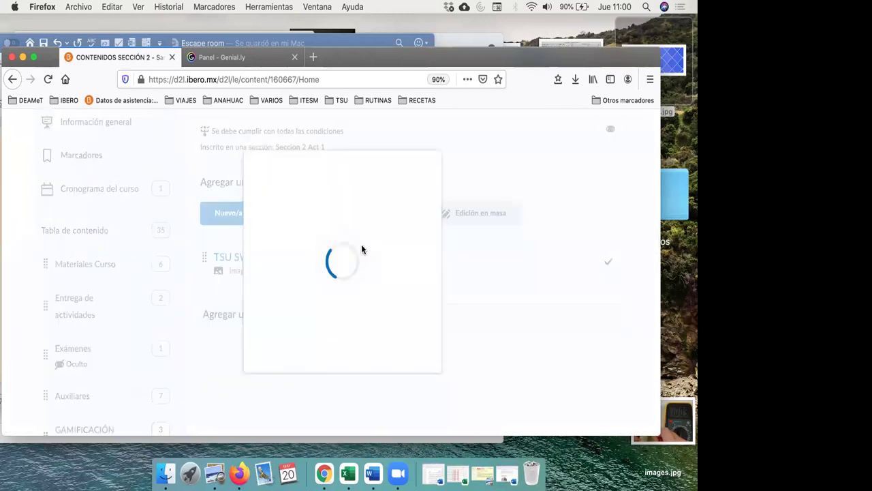
{"action": "scroll", "coordinate": [348, 322], "scroll_direction": "down", "scroll_amount": 3}
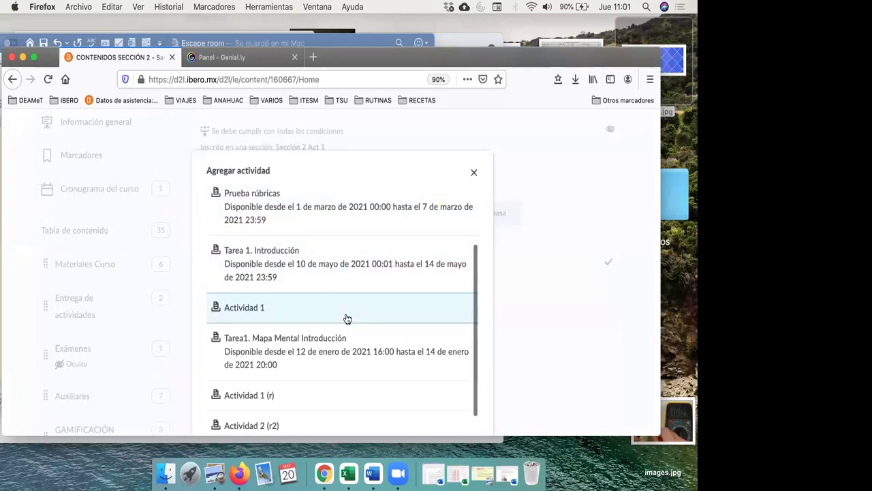
{"action": "left_click", "coordinate": [347, 318]}
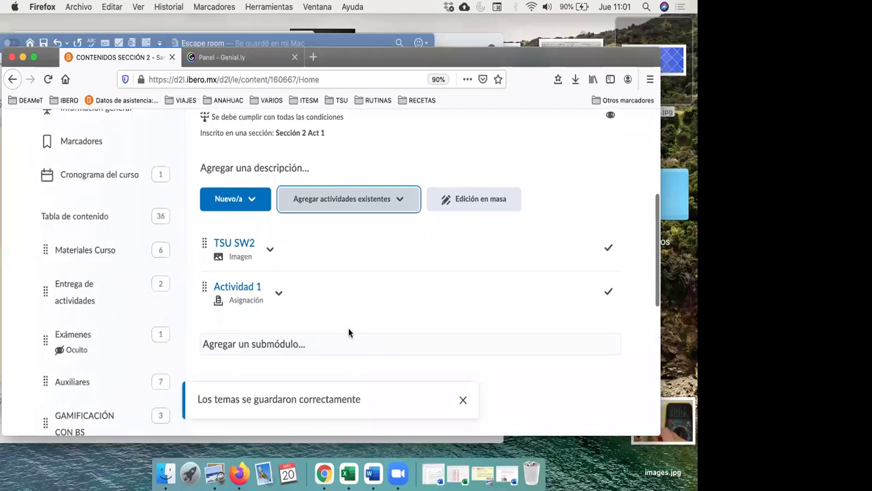
Open the course's grade entry list and look through the grade columns for the uncategorized Actividad 1(1) item.
{"action": "scroll", "coordinate": [348, 327], "scroll_direction": "up", "scroll_amount": 5}
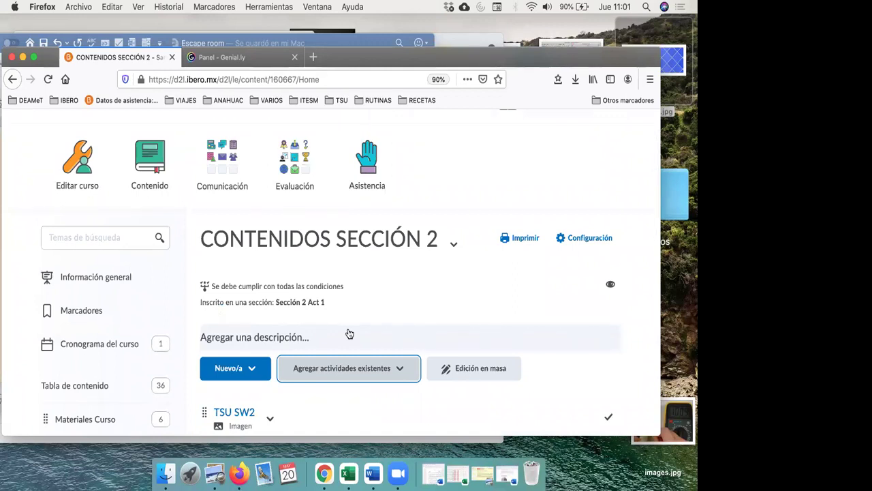
{"action": "scroll", "coordinate": [348, 333], "scroll_direction": "up", "scroll_amount": 1}
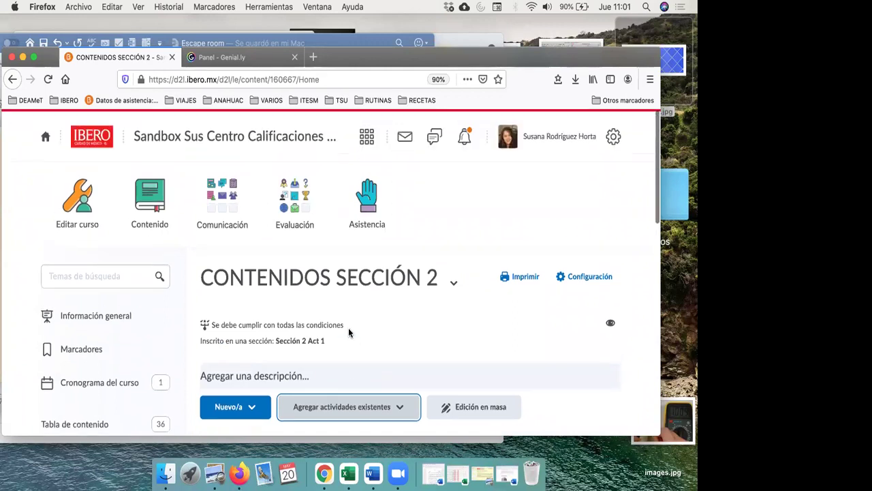
{"action": "left_click", "coordinate": [294, 209]}
{"action": "left_click", "coordinate": [253, 214]}
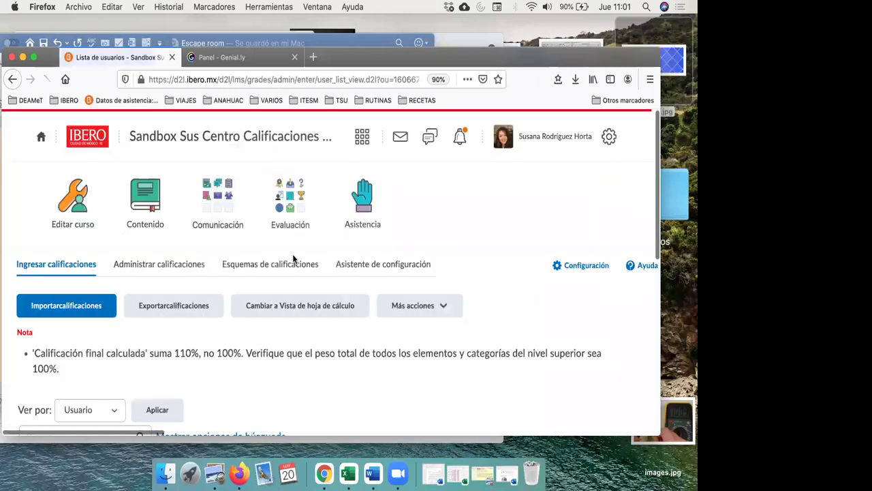
{"action": "scroll", "coordinate": [294, 260], "scroll_direction": "down", "scroll_amount": 5}
{"action": "scroll", "coordinate": [293, 259], "scroll_direction": "down", "scroll_amount": 2}
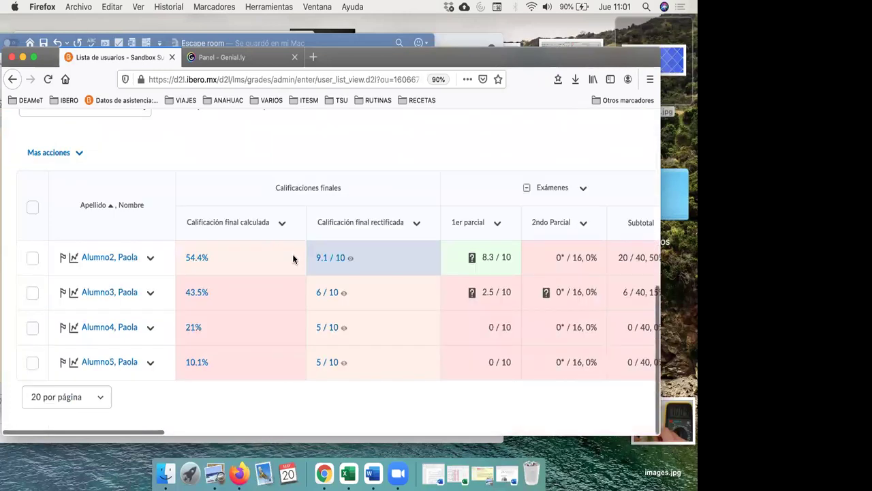
{"action": "scroll", "coordinate": [293, 257], "scroll_direction": "right", "scroll_amount": 5}
{"action": "scroll", "coordinate": [294, 258], "scroll_direction": "right", "scroll_amount": 15}
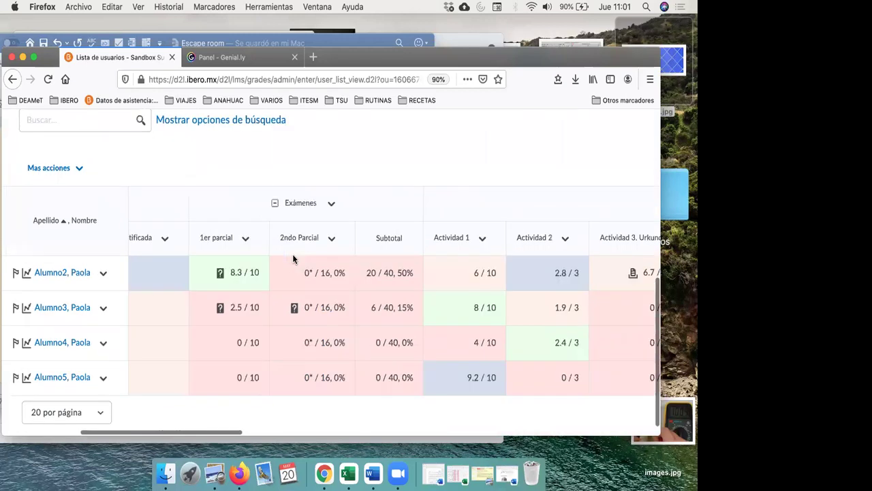
{"action": "scroll", "coordinate": [294, 258], "scroll_direction": "right", "scroll_amount": 10}
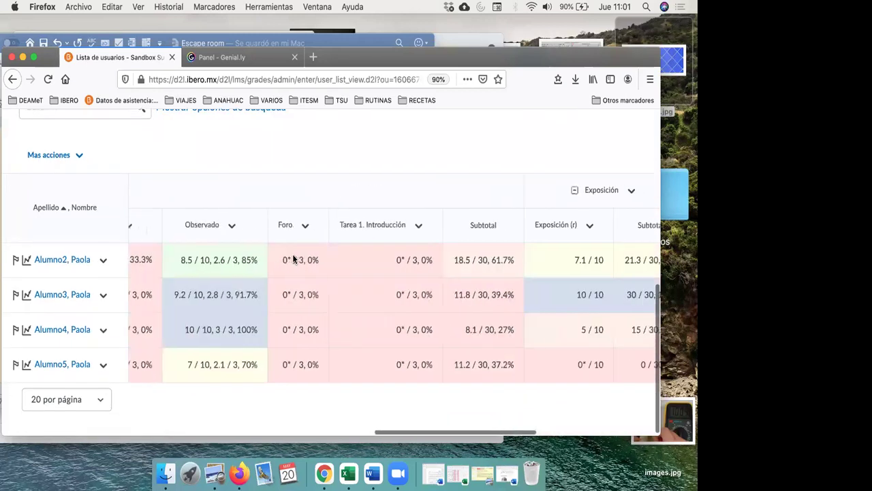
{"action": "scroll", "coordinate": [294, 259], "scroll_direction": "right", "scroll_amount": 2}
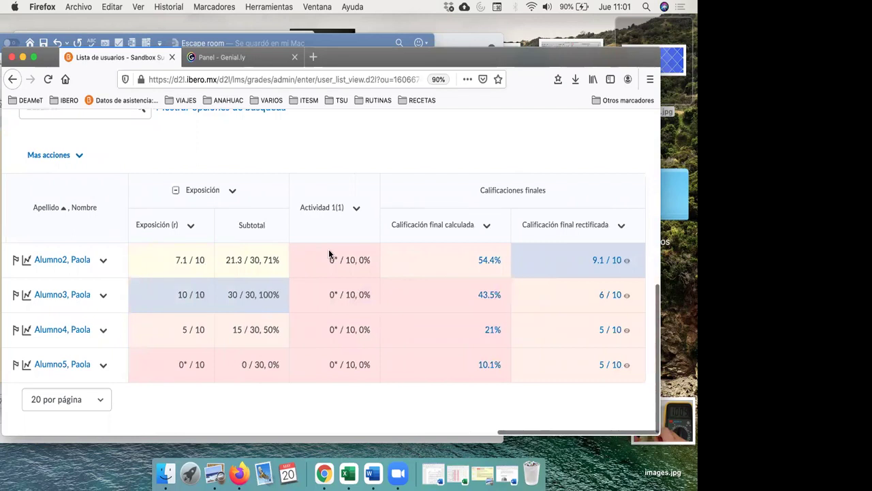
Compare the Actividad 1 column in the Actividades category with the separate Actividad 1(1) column across the student grades.
{"action": "scroll", "coordinate": [329, 254], "scroll_direction": "left", "scroll_amount": 10}
{"action": "scroll", "coordinate": [328, 253], "scroll_direction": "left", "scroll_amount": 8}
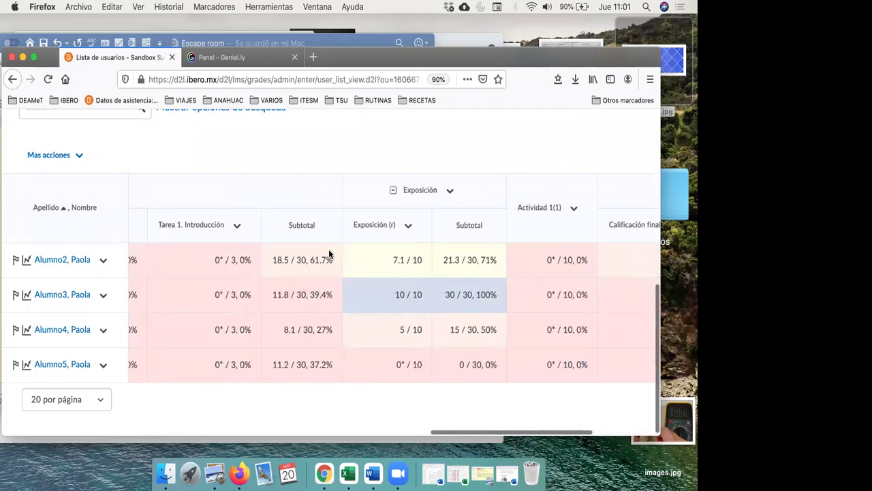
{"action": "scroll", "coordinate": [329, 253], "scroll_direction": "left", "scroll_amount": 12}
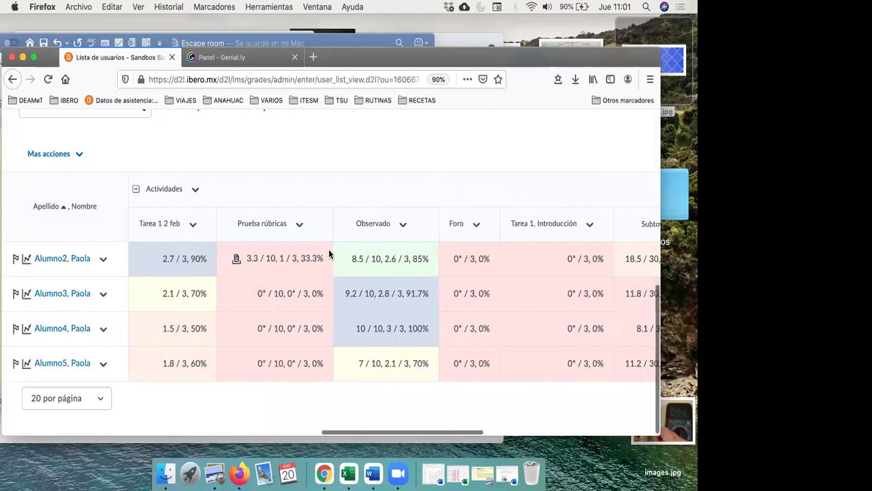
{"action": "scroll", "coordinate": [329, 254], "scroll_direction": "left", "scroll_amount": 15}
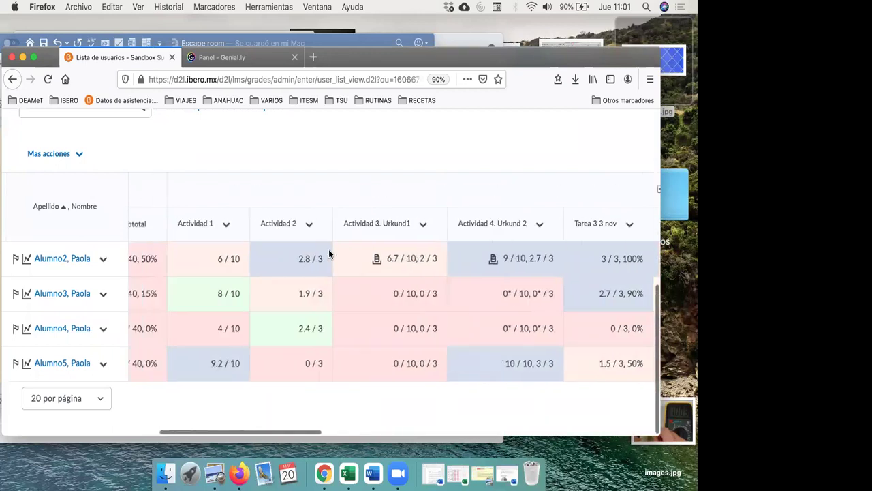
{"action": "scroll", "coordinate": [328, 254], "scroll_direction": "right", "scroll_amount": 2}
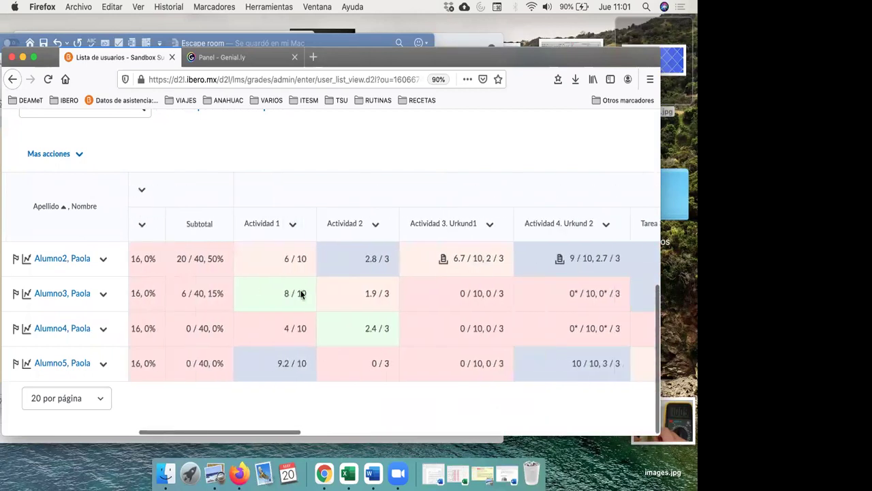
{"action": "scroll", "coordinate": [279, 277], "scroll_direction": "right", "scroll_amount": 20}
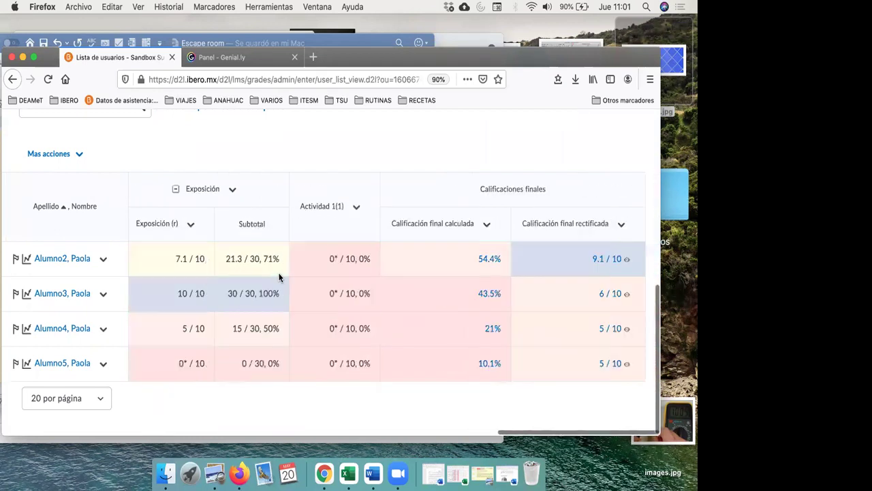
{"action": "scroll", "coordinate": [279, 277], "scroll_direction": "left", "scroll_amount": 10}
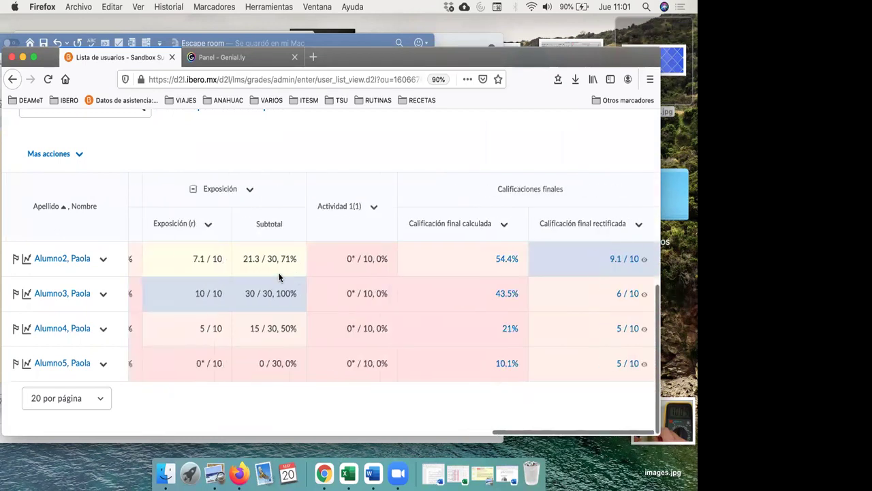
{"action": "scroll", "coordinate": [279, 277], "scroll_direction": "left", "scroll_amount": 8}
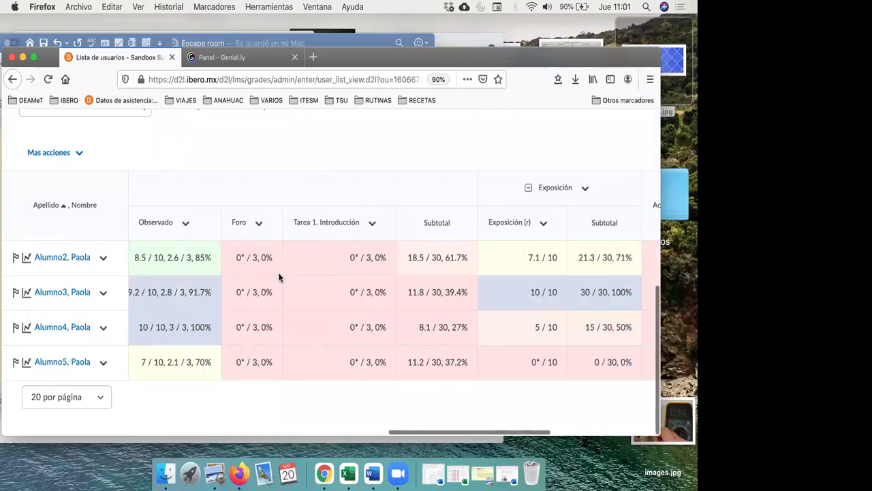
{"action": "scroll", "coordinate": [278, 276], "scroll_direction": "left", "scroll_amount": 10}
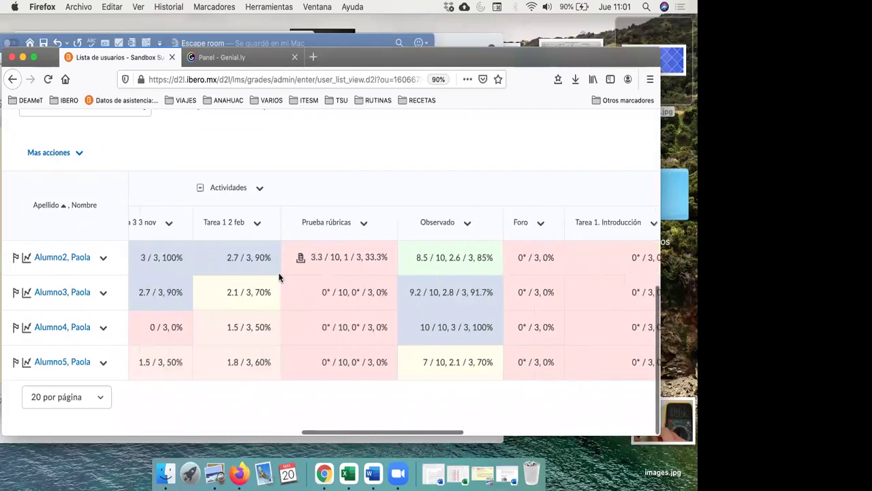
{"action": "scroll", "coordinate": [279, 277], "scroll_direction": "left", "scroll_amount": 5}
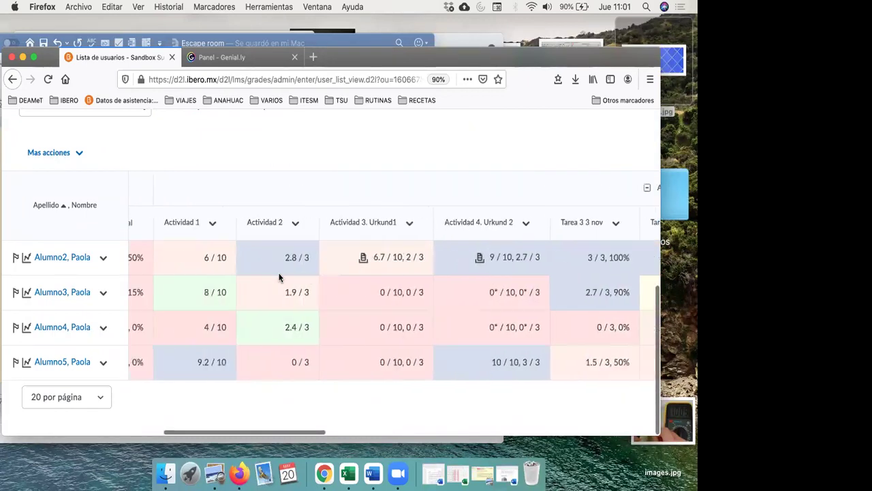
{"action": "scroll", "coordinate": [278, 276], "scroll_direction": "left", "scroll_amount": 3}
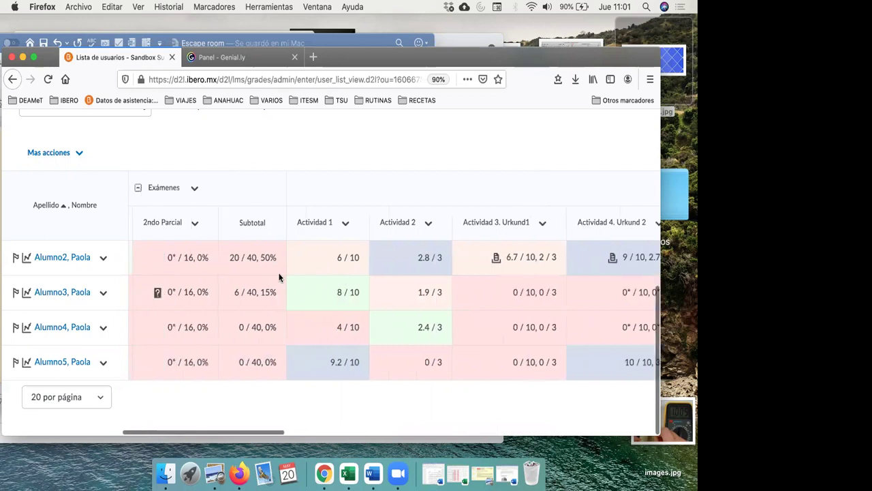
{"action": "scroll", "coordinate": [278, 276], "scroll_direction": "left", "scroll_amount": 8}
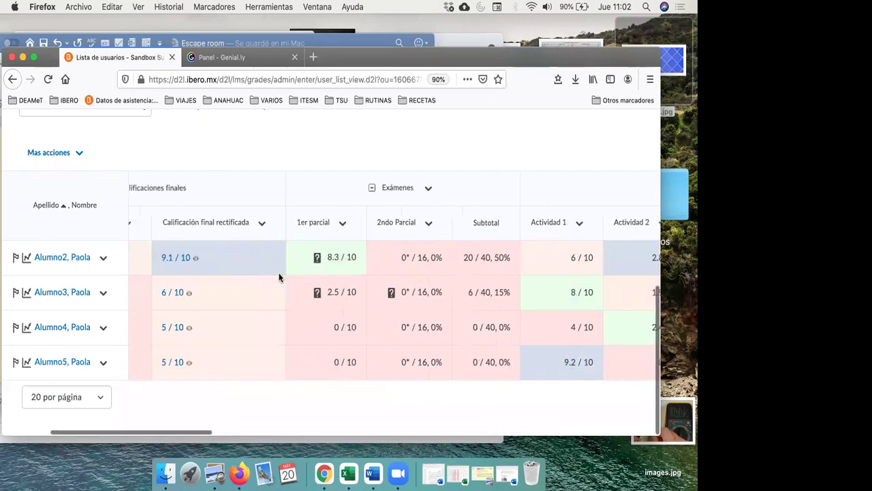
{"action": "scroll", "coordinate": [279, 277], "scroll_direction": "right", "scroll_amount": 10}
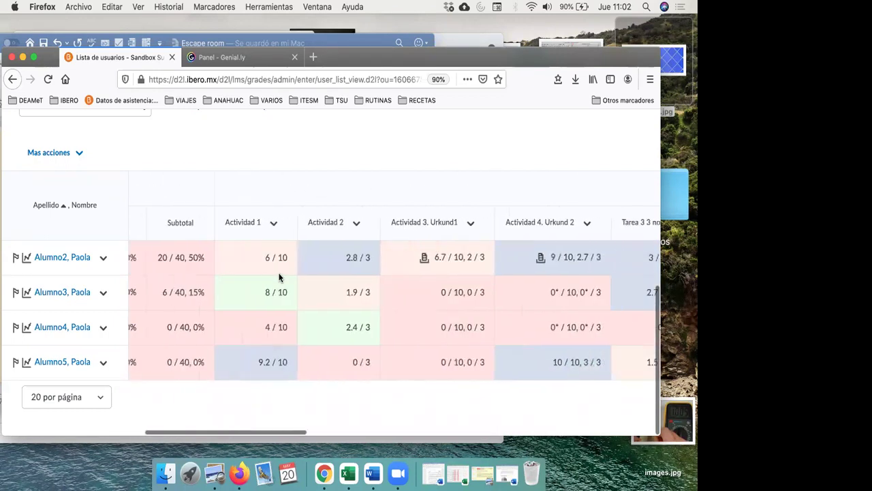
{"action": "scroll", "coordinate": [279, 277], "scroll_direction": "right", "scroll_amount": 2}
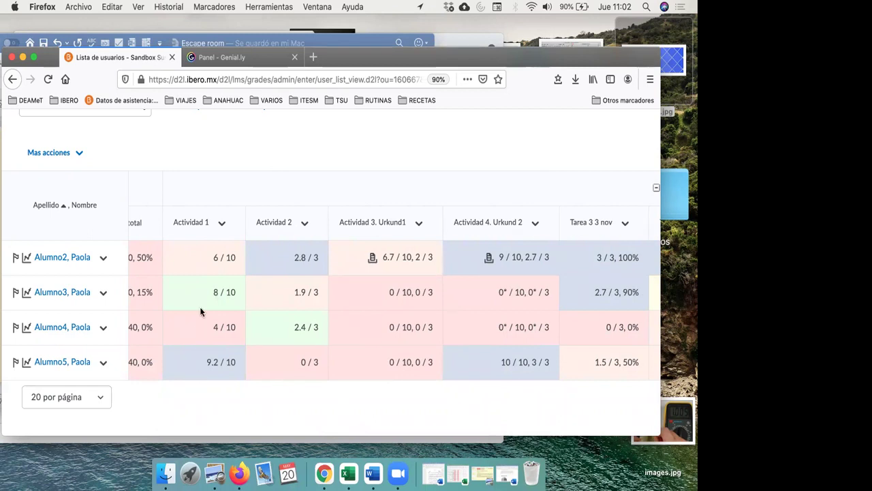
{"action": "scroll", "coordinate": [201, 307], "scroll_direction": "up", "scroll_amount": 5}
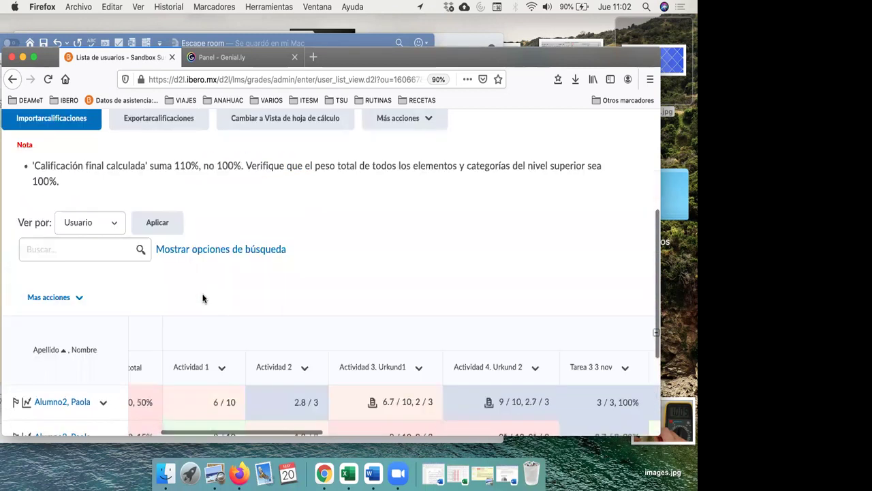
Filter the grade list by section to Sección 1 Act 1 and check the Actividad 1 column for its students.
{"action": "scroll", "coordinate": [203, 298], "scroll_direction": "down", "scroll_amount": 3}
{"action": "scroll", "coordinate": [202, 296], "scroll_direction": "up", "scroll_amount": 1}
{"action": "left_click", "coordinate": [108, 155]}
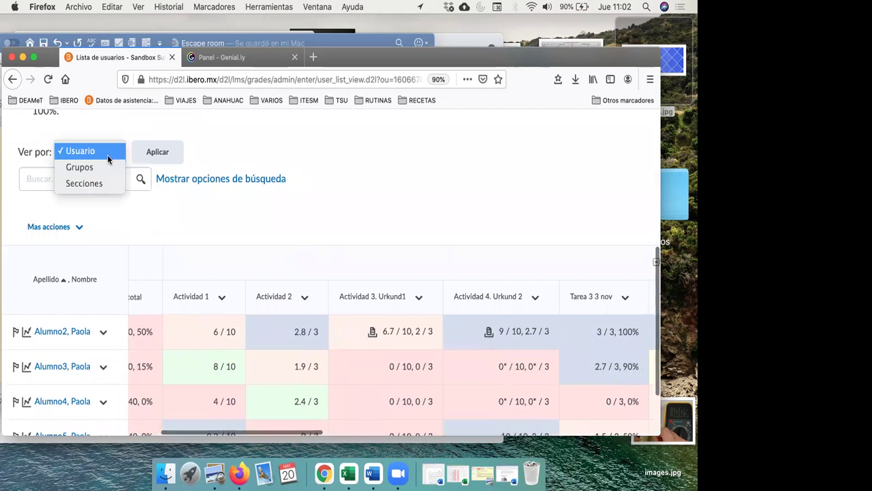
{"action": "left_click", "coordinate": [107, 186]}
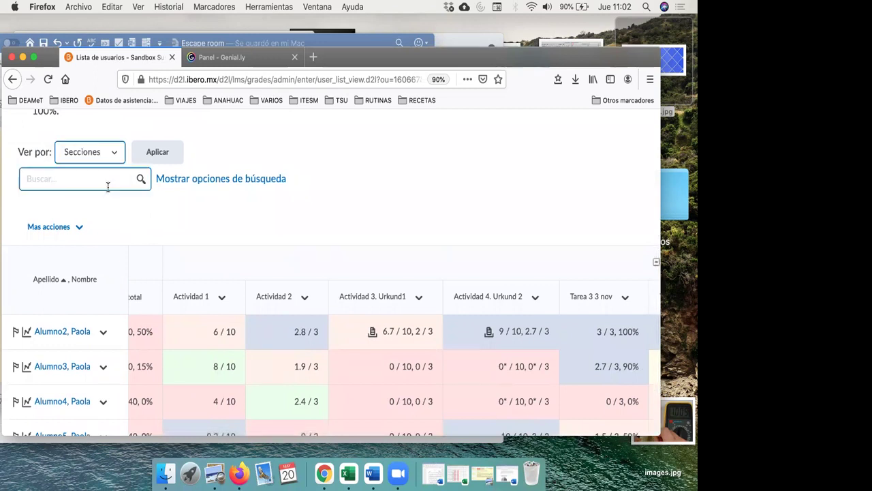
{"action": "left_click", "coordinate": [147, 153]}
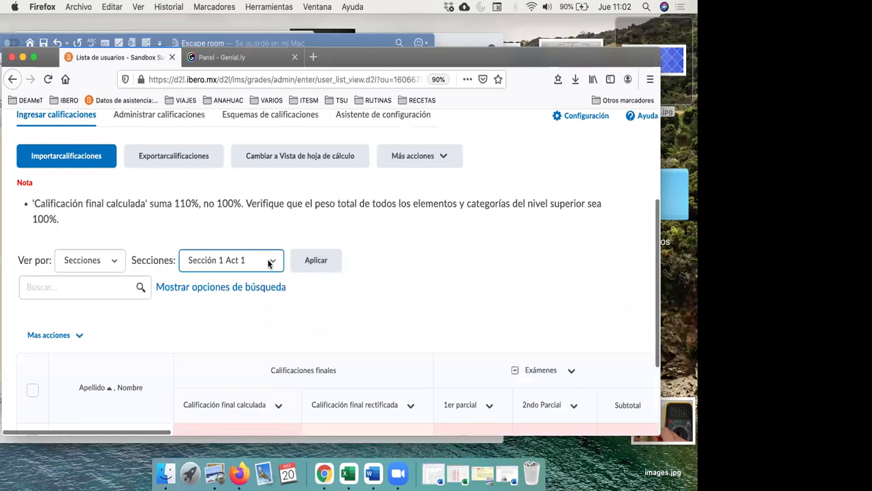
{"action": "scroll", "coordinate": [269, 262], "scroll_direction": "down", "scroll_amount": 3}
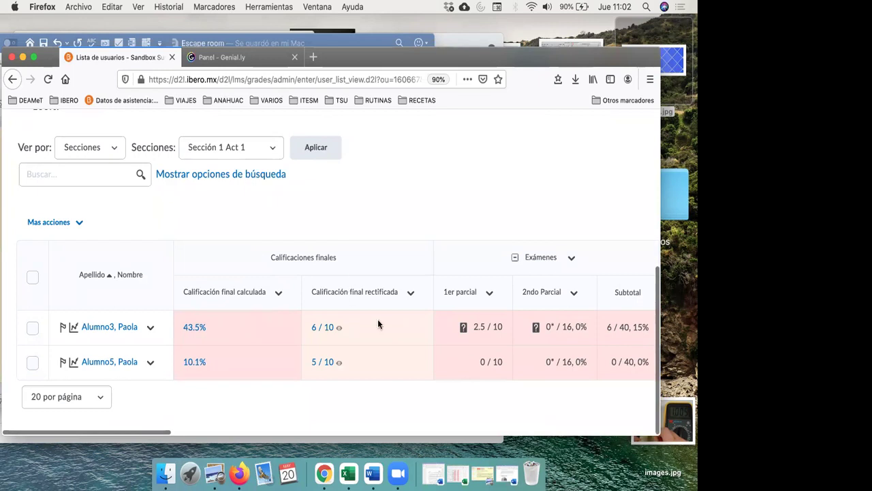
{"action": "scroll", "coordinate": [377, 319], "scroll_direction": "right", "scroll_amount": 10}
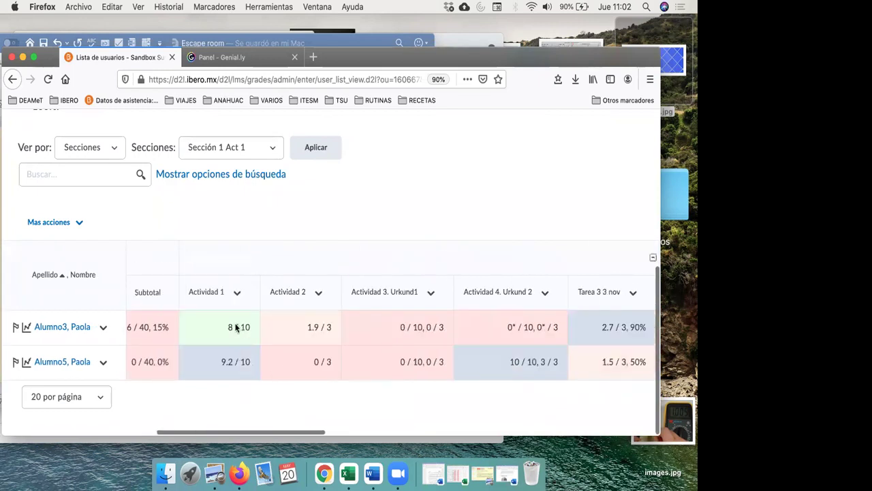
Switch the section filter to Sección 2 Act 1 and look through that section's grades in the Actividades category.
{"action": "left_click", "coordinate": [271, 152]}
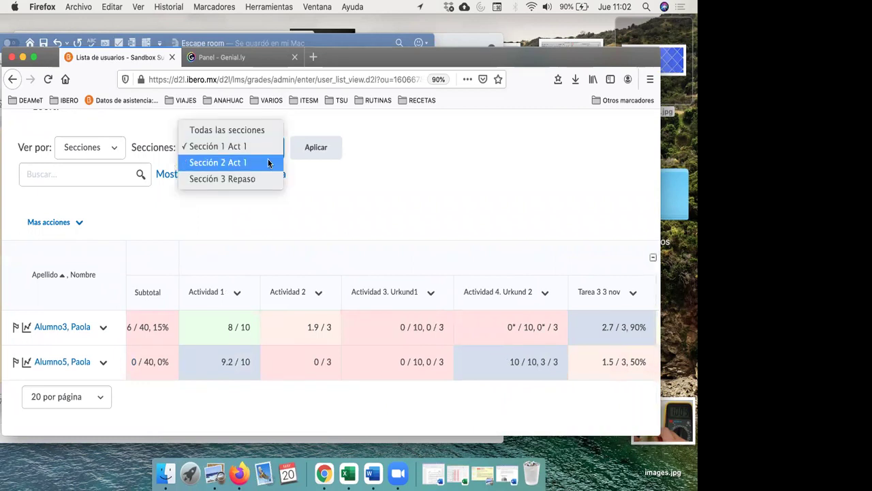
{"action": "left_click", "coordinate": [268, 162]}
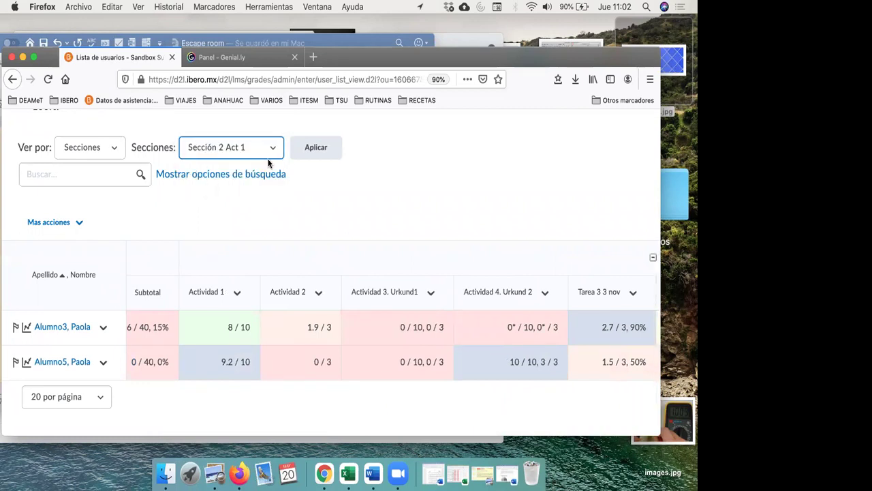
{"action": "left_click", "coordinate": [305, 156]}
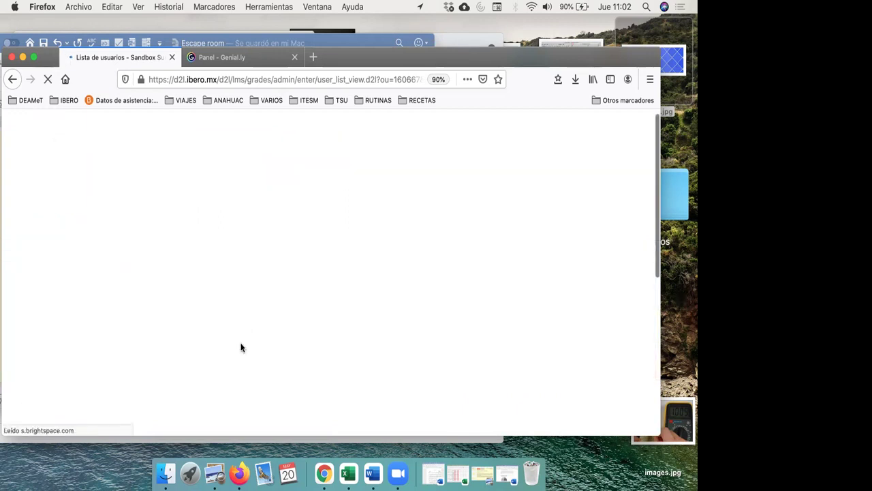
{"action": "scroll", "coordinate": [241, 347], "scroll_direction": "down", "scroll_amount": 5}
{"action": "scroll", "coordinate": [240, 348], "scroll_direction": "right", "scroll_amount": 3}
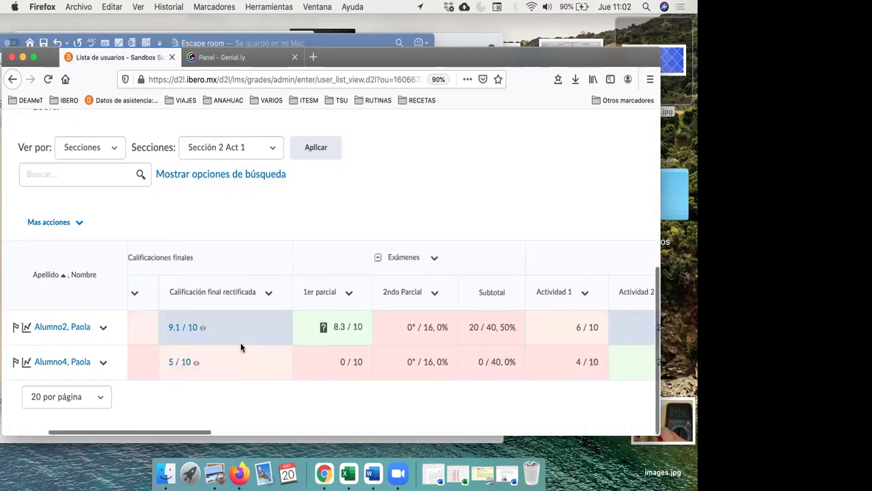
{"action": "scroll", "coordinate": [240, 348], "scroll_direction": "right", "scroll_amount": 10}
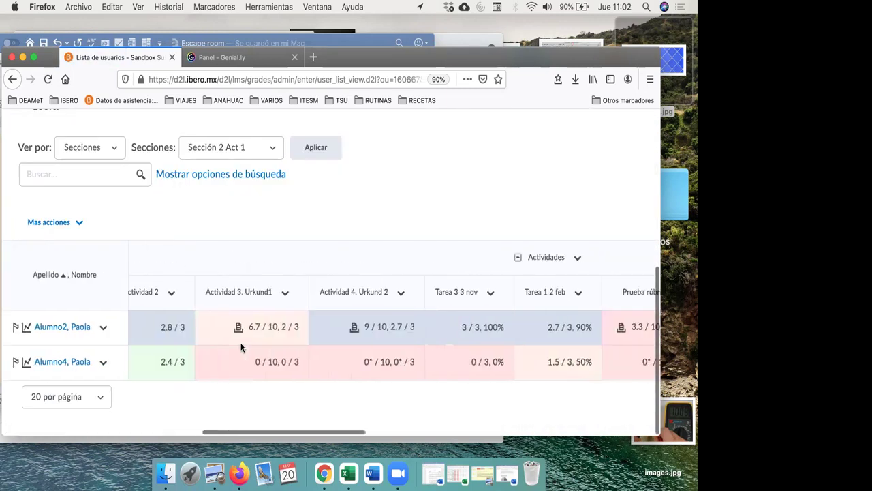
{"action": "scroll", "coordinate": [241, 347], "scroll_direction": "left", "scroll_amount": 5}
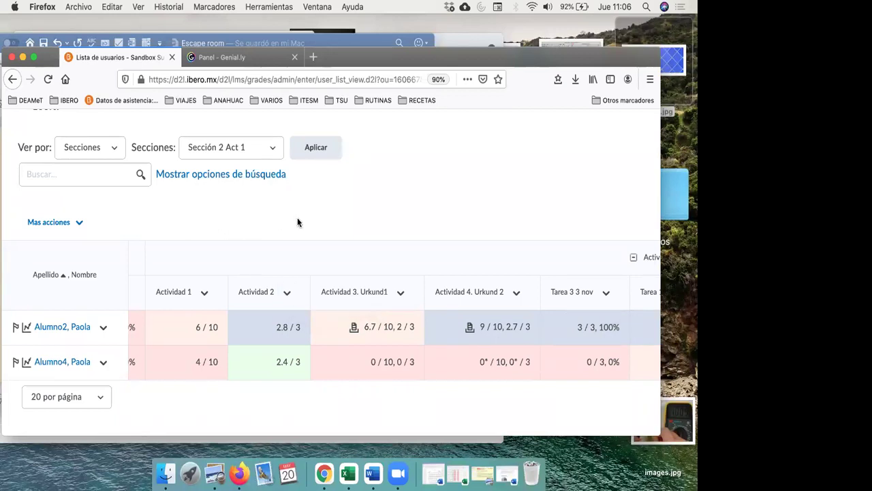
Leave the gradebook and open the sandbox course's content.
{"action": "scroll", "coordinate": [297, 218], "scroll_direction": "up", "scroll_amount": 5}
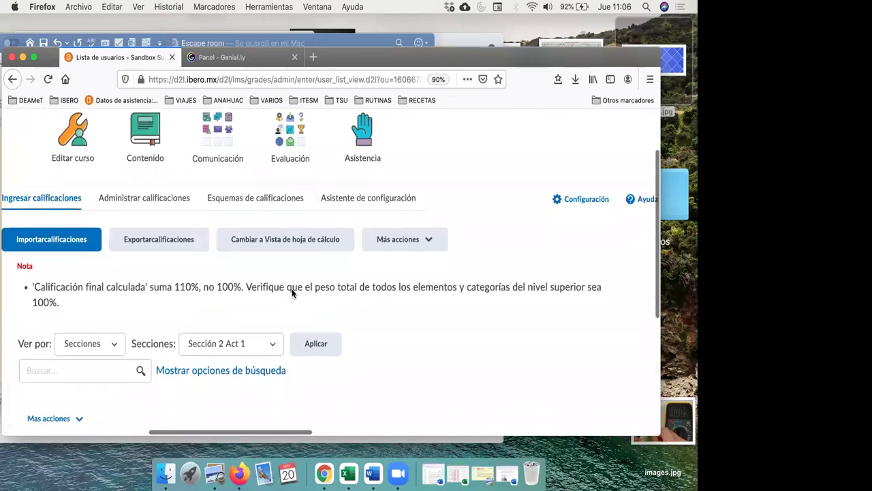
{"action": "left_click", "coordinate": [146, 152]}
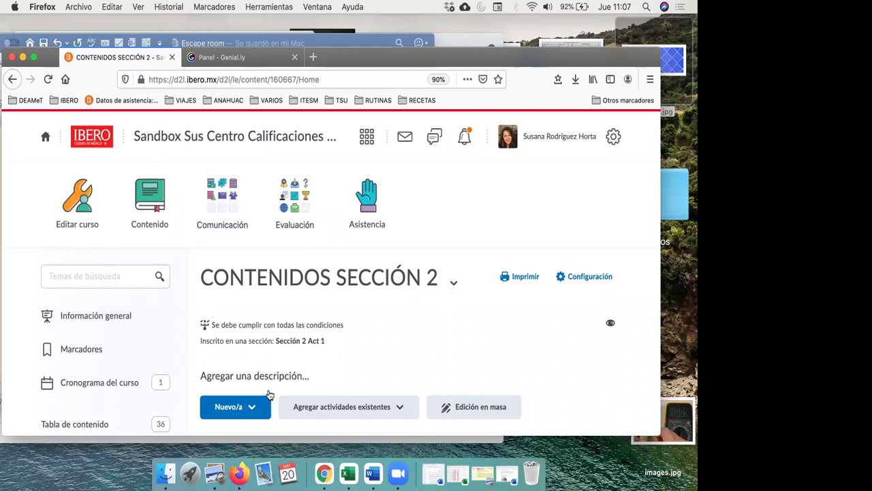
Switch to Chrome, bring its window fully into view, and open the laboratory course's content from the section management page.
{"action": "left_click", "coordinate": [325, 480]}
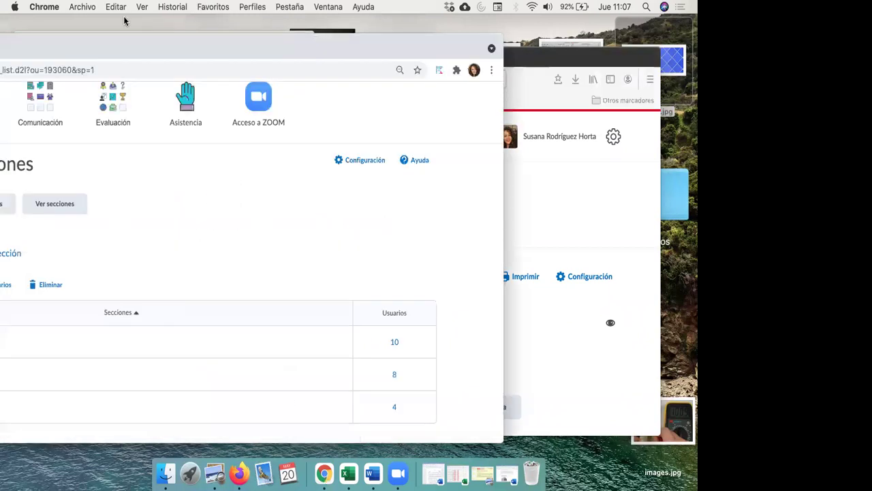
{"action": "left_click_drag", "start_coordinate": [127, 43], "coordinate": [204, 44]}
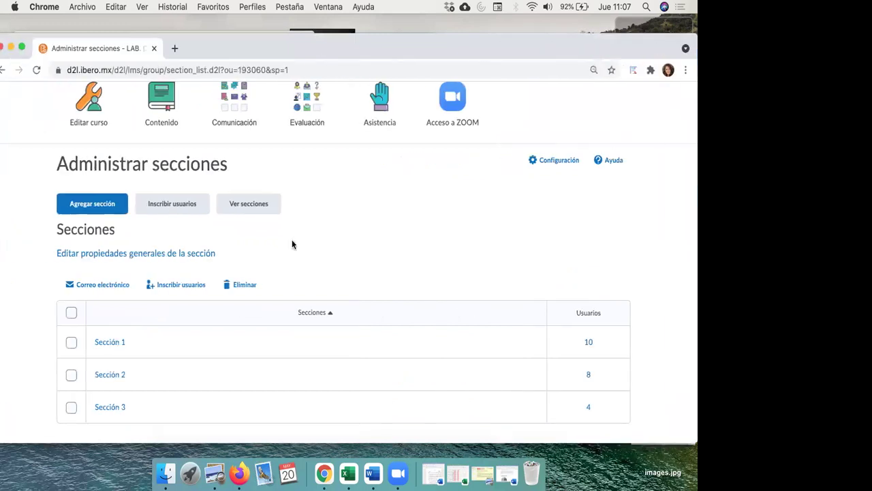
{"action": "scroll", "coordinate": [292, 242], "scroll_direction": "up", "scroll_amount": 2}
{"action": "left_click", "coordinate": [169, 174]}
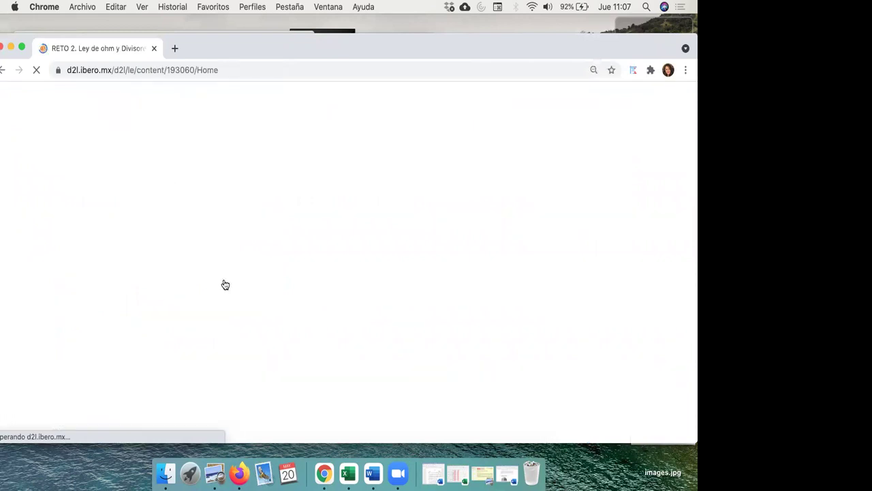
Examine the RETO 2 module's Bloque 1, Bloque 2 and Trabajo Previo submodules, including their start dates, section conditions and topics.
{"action": "scroll", "coordinate": [226, 284], "scroll_direction": "down", "scroll_amount": 5}
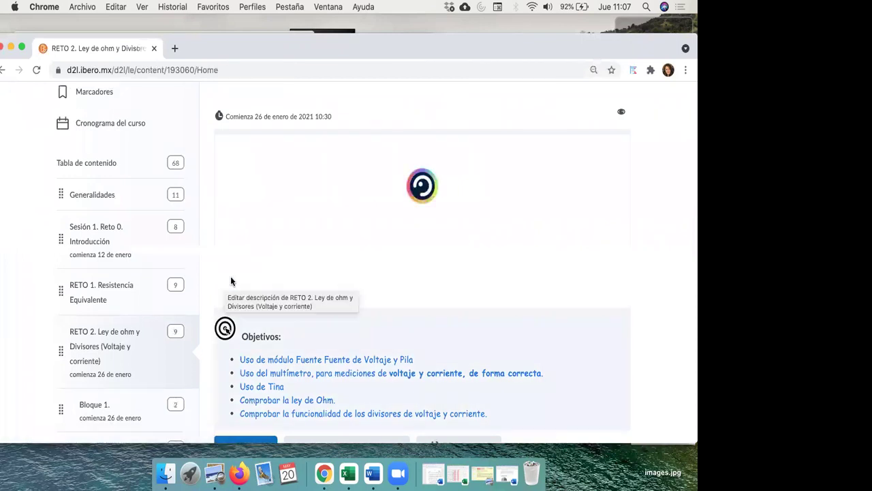
{"action": "scroll", "coordinate": [311, 243], "scroll_direction": "down", "scroll_amount": 2}
{"action": "scroll", "coordinate": [311, 244], "scroll_direction": "down", "scroll_amount": 10}
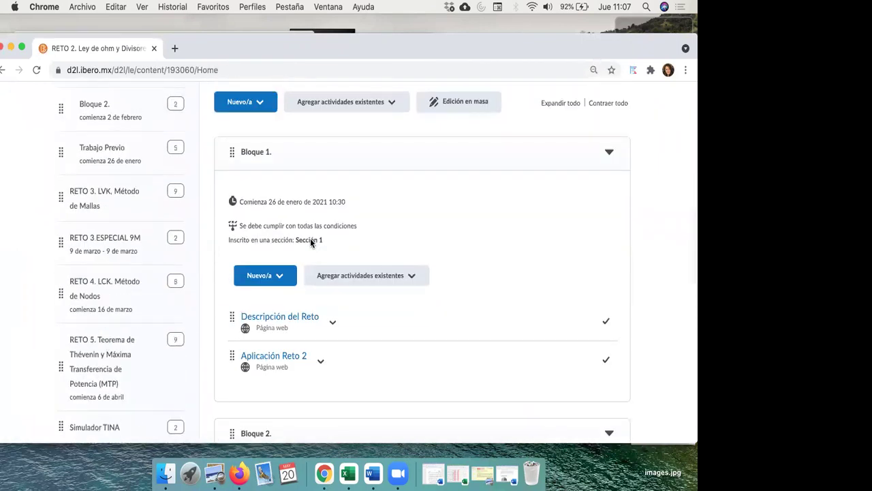
{"action": "scroll", "coordinate": [321, 273], "scroll_direction": "down", "scroll_amount": 2}
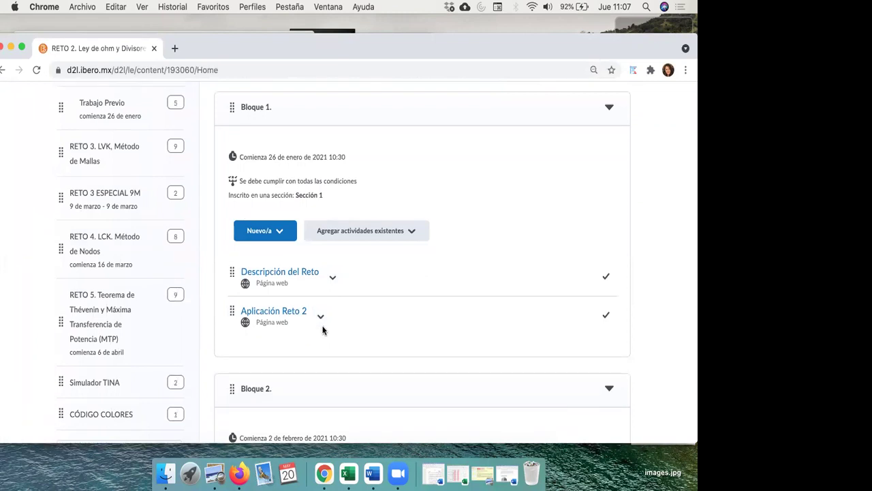
{"action": "scroll", "coordinate": [323, 329], "scroll_direction": "down", "scroll_amount": 3}
{"action": "scroll", "coordinate": [321, 376], "scroll_direction": "down", "scroll_amount": 3}
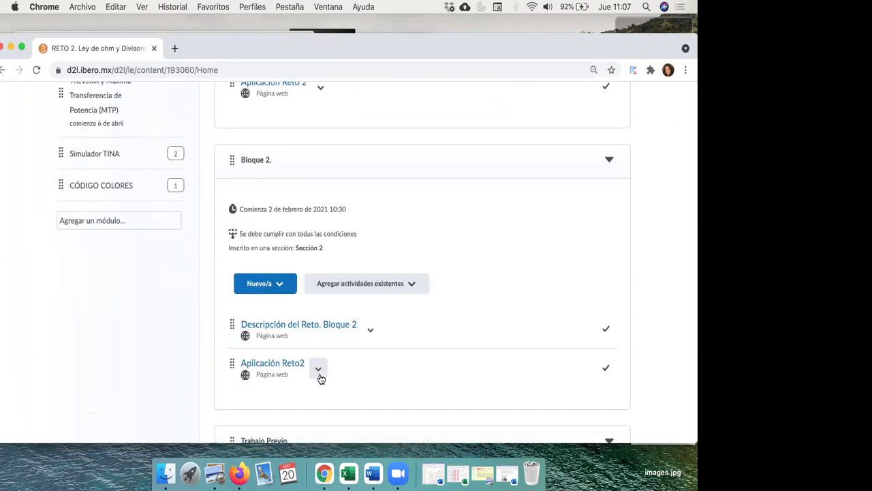
{"action": "scroll", "coordinate": [321, 378], "scroll_direction": "down", "scroll_amount": 3}
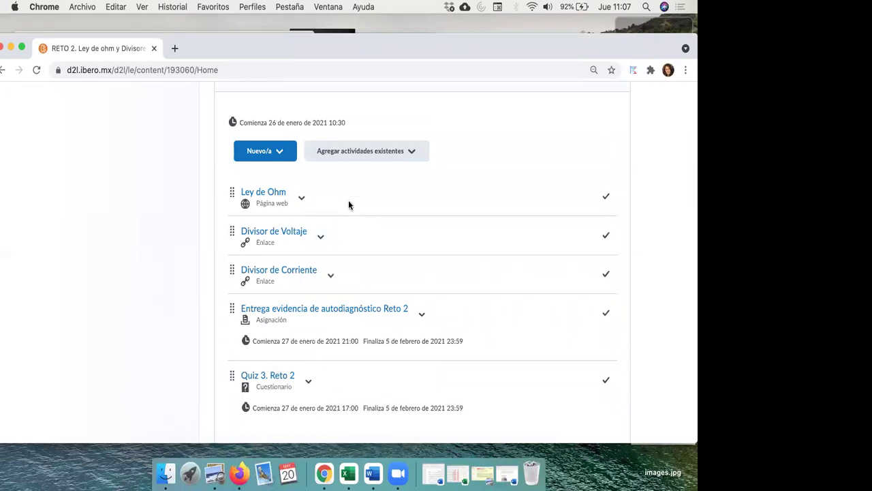
{"action": "scroll", "coordinate": [349, 398], "scroll_direction": "down", "scroll_amount": 3}
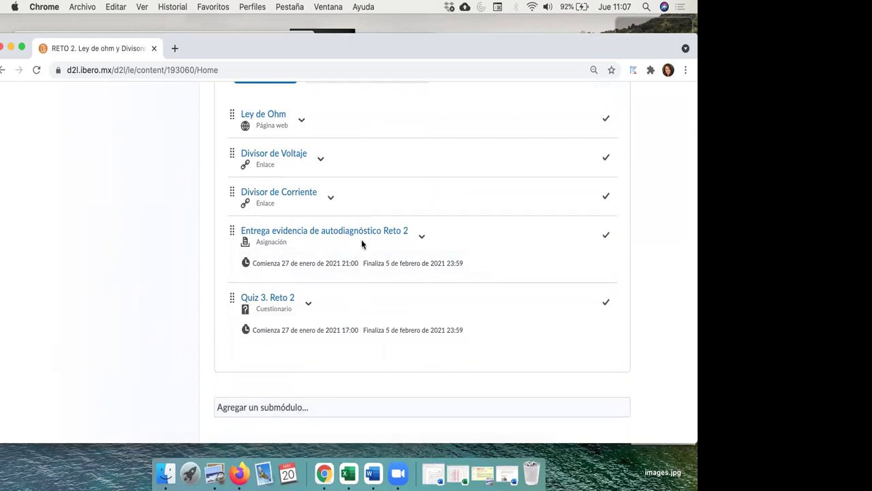
{"action": "scroll", "coordinate": [321, 289], "scroll_direction": "up", "scroll_amount": 10}
{"action": "scroll", "coordinate": [321, 293], "scroll_direction": "up", "scroll_amount": 15}
{"action": "scroll", "coordinate": [323, 289], "scroll_direction": "down", "scroll_amount": 1}
{"action": "scroll", "coordinate": [323, 289], "scroll_direction": "down", "scroll_amount": 1}
{"action": "scroll", "coordinate": [322, 288], "scroll_direction": "up", "scroll_amount": 3}
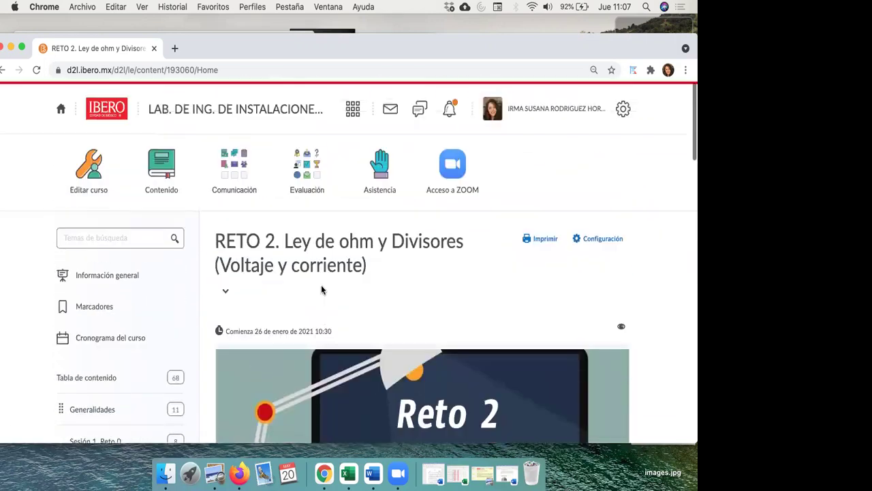
Switch back to Firefox and review the section condition and topics of the "CONTENIDOS SECCIÓN 2" module.
{"action": "left_click", "coordinate": [240, 471]}
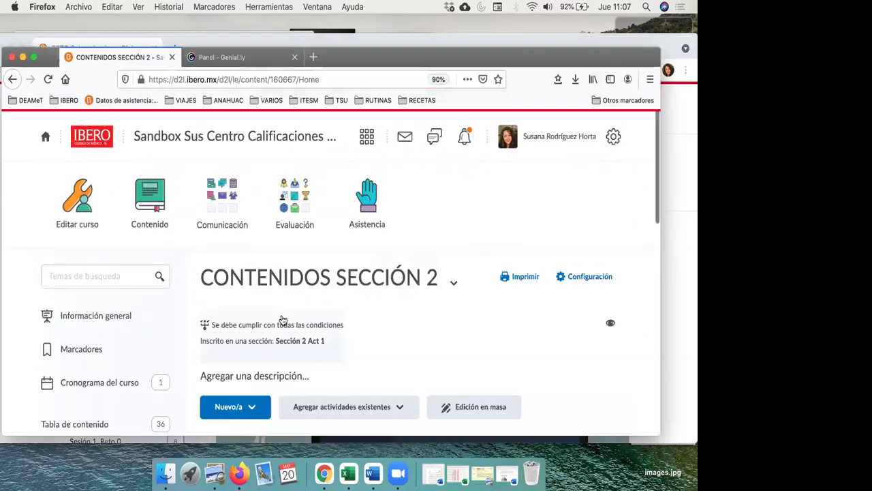
{"action": "scroll", "coordinate": [283, 319], "scroll_direction": "down", "scroll_amount": 3}
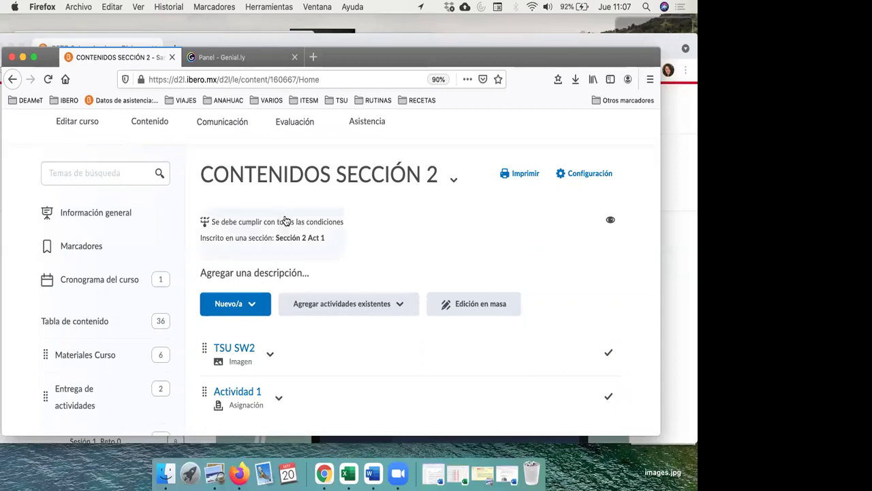
{"action": "scroll", "coordinate": [286, 230], "scroll_direction": "down", "scroll_amount": 1}
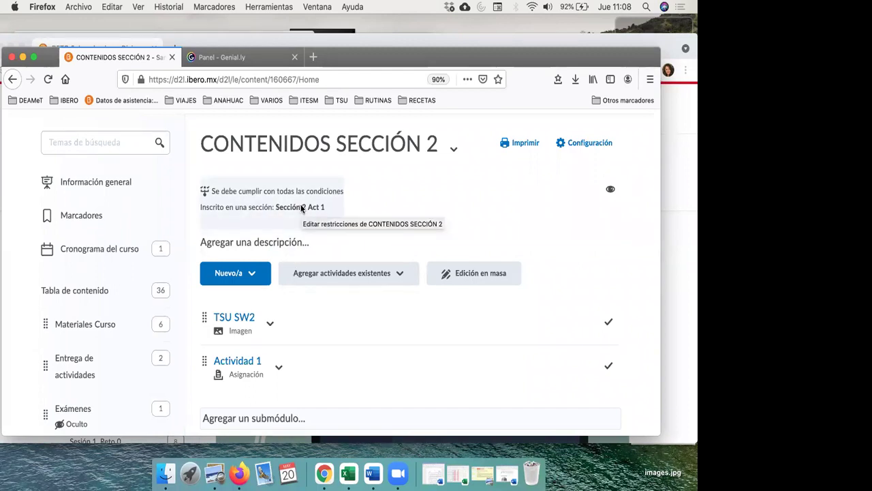
Set the "CONTENIDOS SECCIÓN 2" module's start date to 24/05/2021 at 11:00, save the restrictions, and check the date in the table of contents.
{"action": "left_click", "coordinate": [300, 209]}
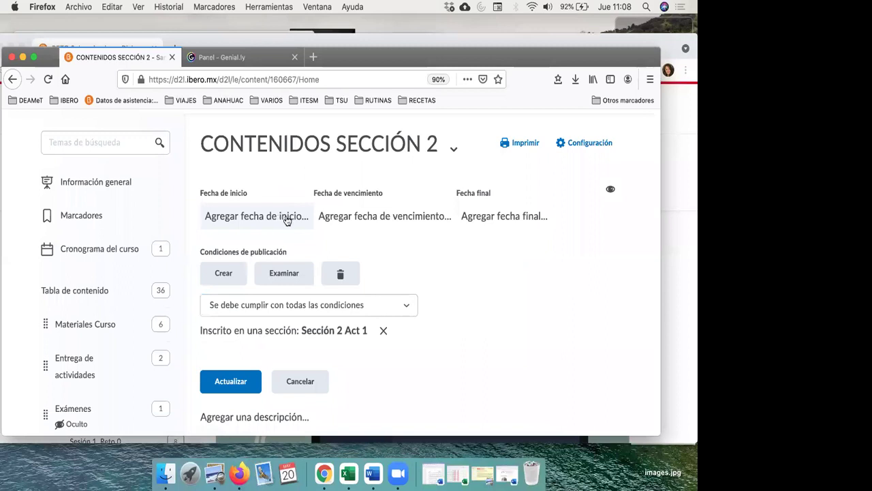
{"action": "scroll", "coordinate": [389, 230], "scroll_direction": "down", "scroll_amount": 10}
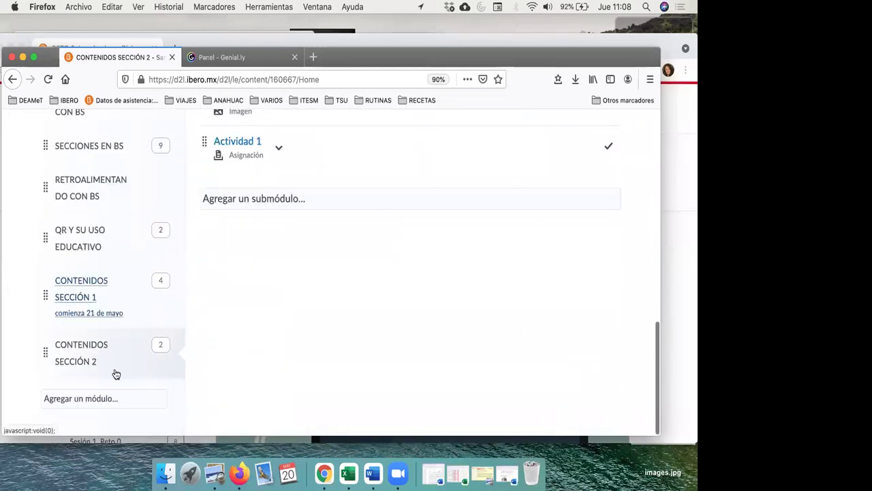
{"action": "scroll", "coordinate": [232, 260], "scroll_direction": "up", "scroll_amount": 4}
{"action": "scroll", "coordinate": [111, 375], "scroll_direction": "down", "scroll_amount": 2}
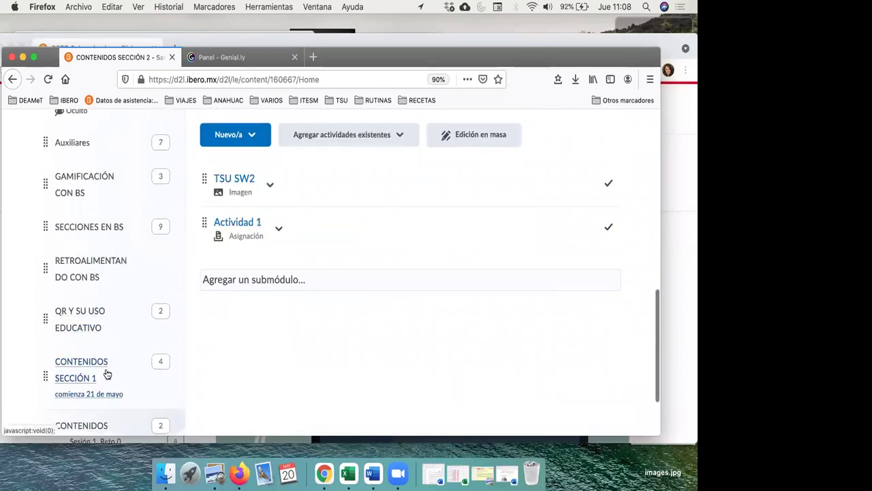
{"action": "scroll", "coordinate": [211, 310], "scroll_direction": "down", "scroll_amount": 2}
{"action": "scroll", "coordinate": [210, 311], "scroll_direction": "up", "scroll_amount": 10}
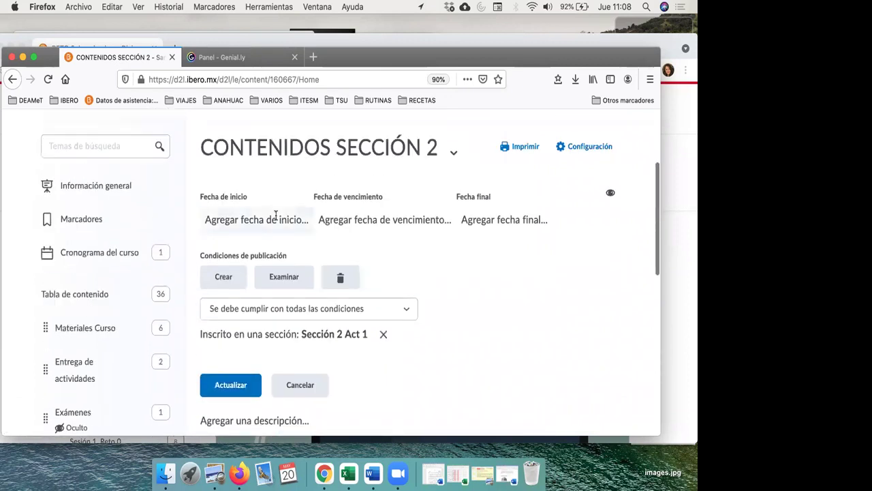
{"action": "left_click", "coordinate": [278, 221]}
{"action": "left_click", "coordinate": [252, 218]}
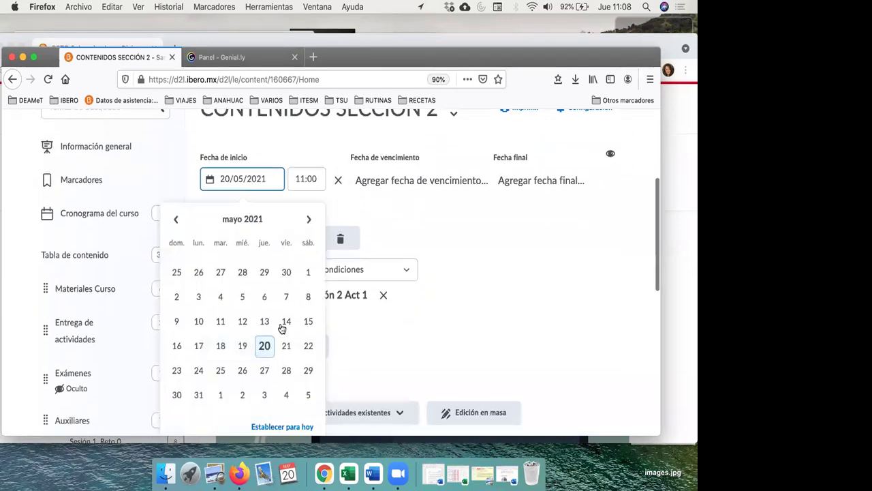
{"action": "left_click", "coordinate": [286, 370]}
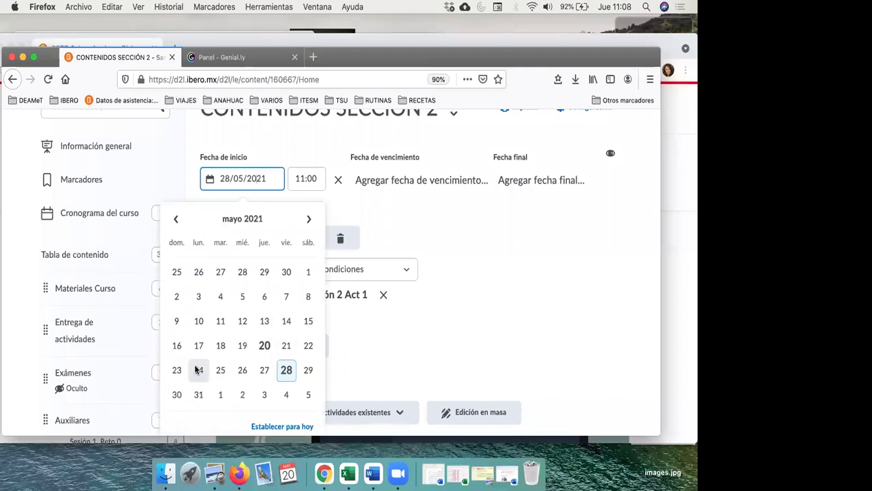
{"action": "left_click", "coordinate": [195, 369]}
{"action": "left_click", "coordinate": [247, 352]}
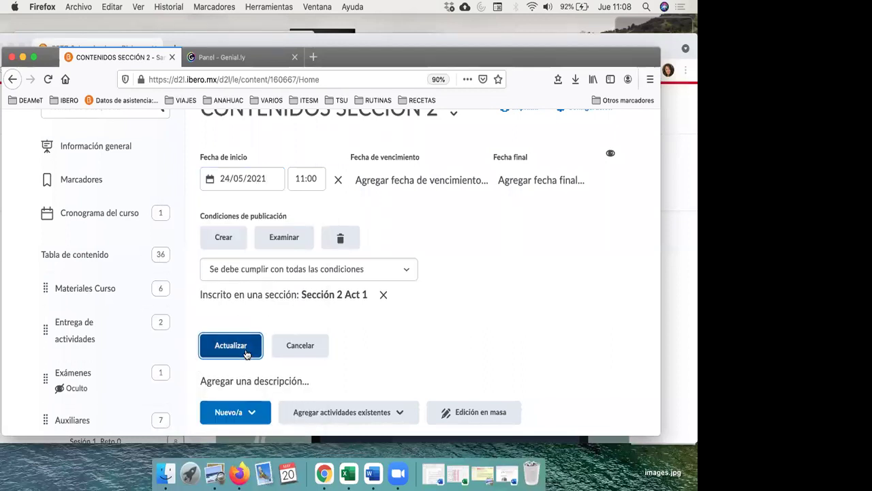
{"action": "scroll", "coordinate": [246, 353], "scroll_direction": "down", "scroll_amount": 3}
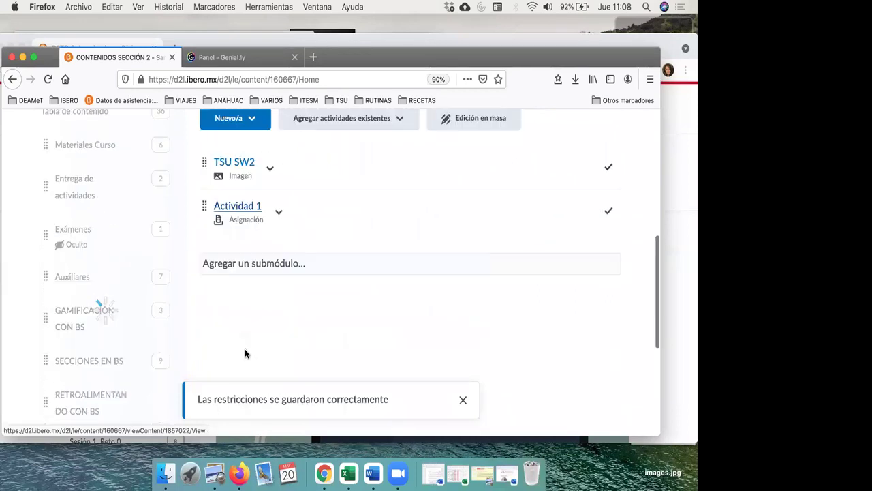
{"action": "scroll", "coordinate": [246, 351], "scroll_direction": "down", "scroll_amount": 5}
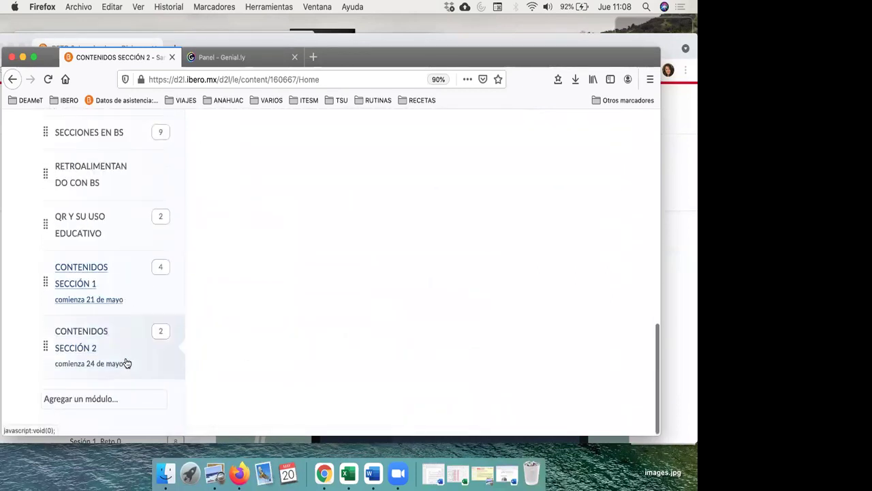
Add a new module named "Contenidos de Repaso" at the end of the course's table of contents.
{"action": "scroll", "coordinate": [281, 262], "scroll_direction": "up", "scroll_amount": 3}
{"action": "scroll", "coordinate": [281, 264], "scroll_direction": "up", "scroll_amount": 8}
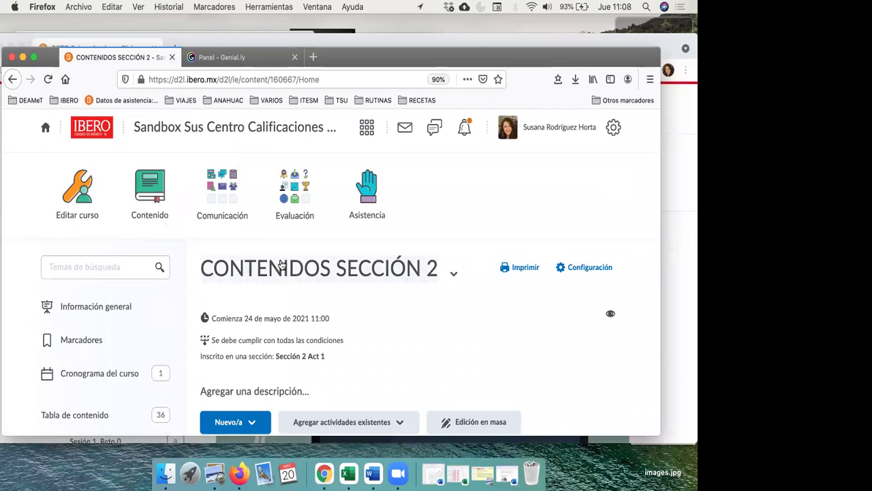
{"action": "scroll", "coordinate": [280, 264], "scroll_direction": "down", "scroll_amount": 15}
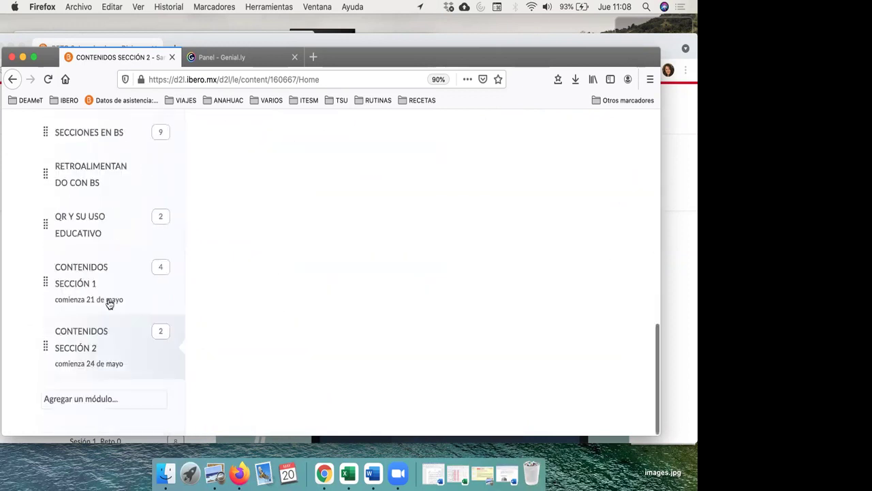
{"action": "left_click", "coordinate": [106, 401]}
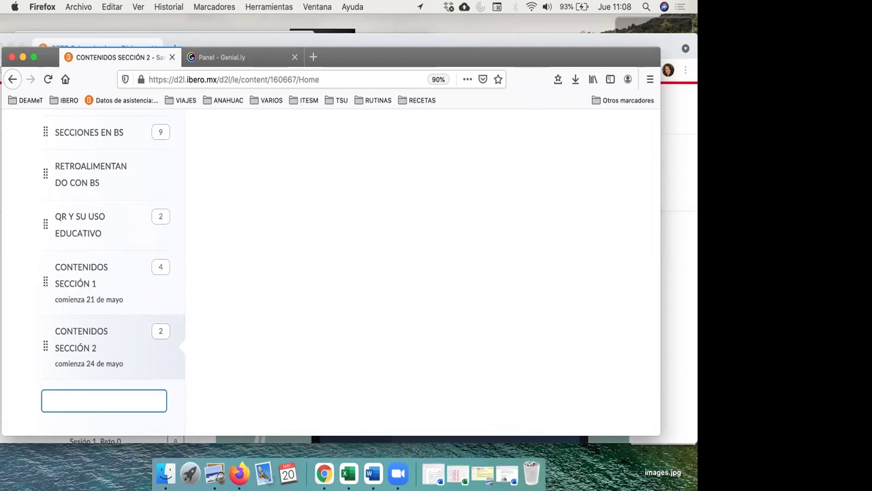
{"action": "key", "text": "BackSpace"}
{"action": "key", "text": "BackSpace"}
{"action": "key", "text": "BackSpace"}
{"action": "key", "text": "BackSpace"}
{"action": "type", "text": "Contenidos de Reapaso"}
{"action": "key", "text": "Return"}
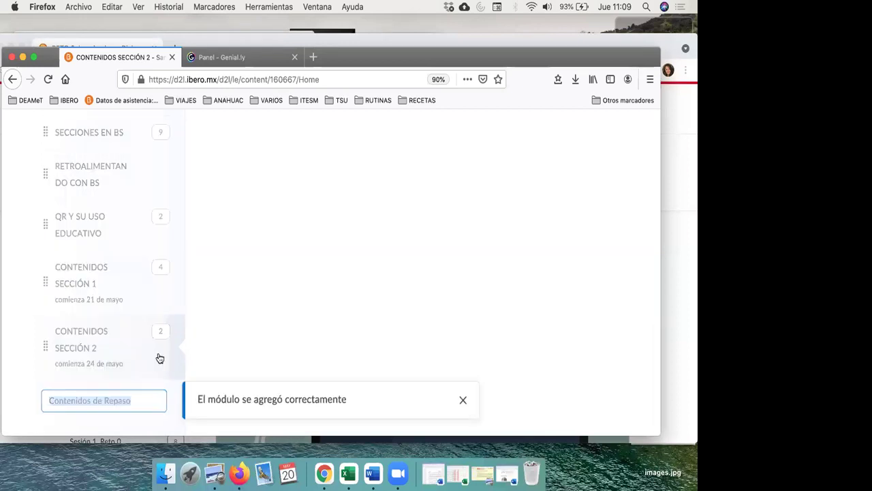
{"action": "scroll", "coordinate": [159, 357], "scroll_direction": "up", "scroll_amount": 3}
{"action": "scroll", "coordinate": [160, 357], "scroll_direction": "down", "scroll_amount": 3}
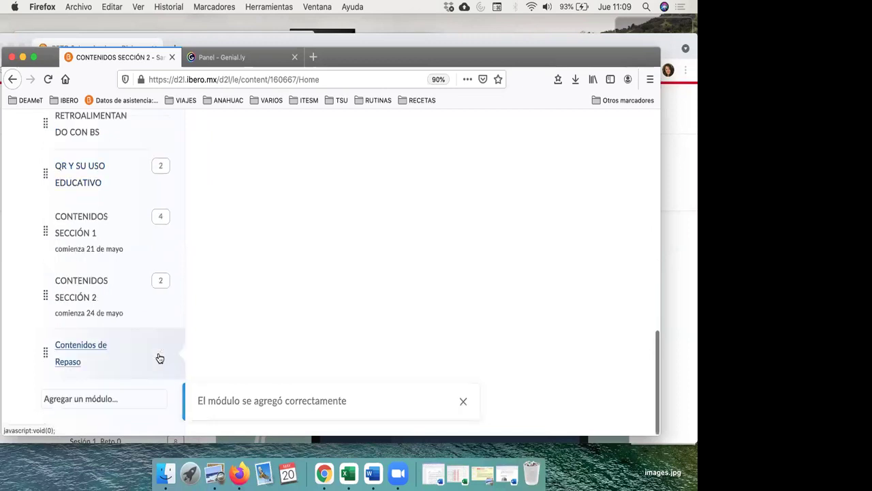
Create a release condition on the "Contenidos de Repaso" module of type "Inscripción en la sección" for the section "Sección 3 Repaso".
{"action": "scroll", "coordinate": [160, 357], "scroll_direction": "up", "scroll_amount": 7}
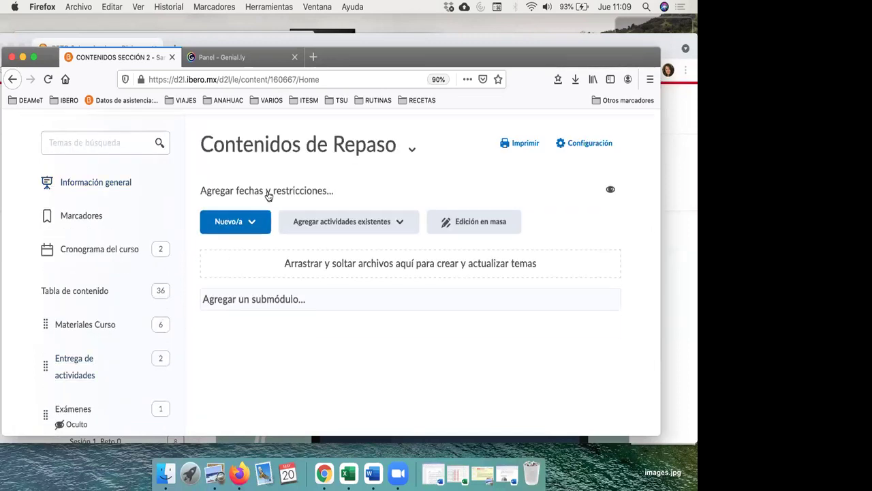
{"action": "left_click", "coordinate": [266, 195]}
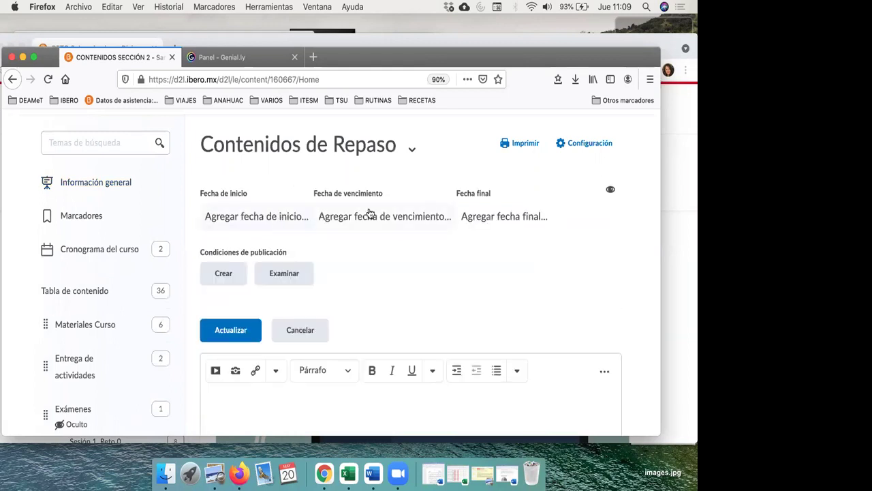
{"action": "left_click", "coordinate": [225, 273]}
{"action": "left_click", "coordinate": [335, 242]}
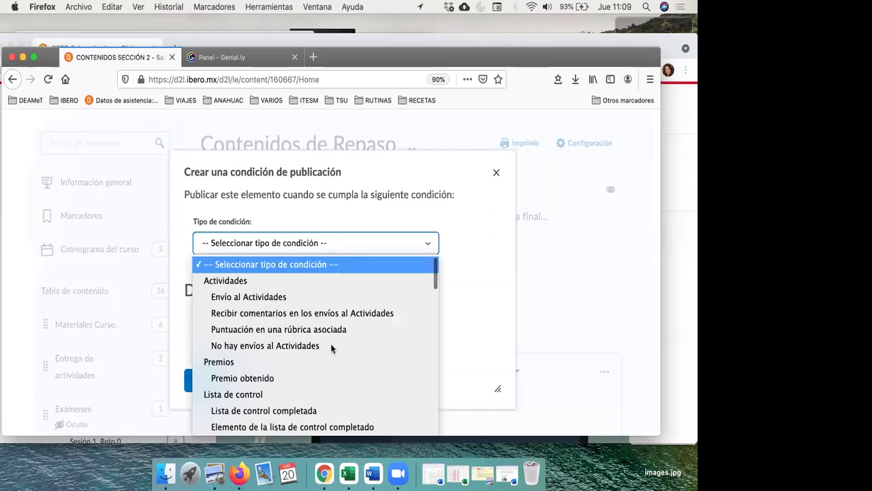
{"action": "scroll", "coordinate": [331, 344], "scroll_direction": "down", "scroll_amount": 4}
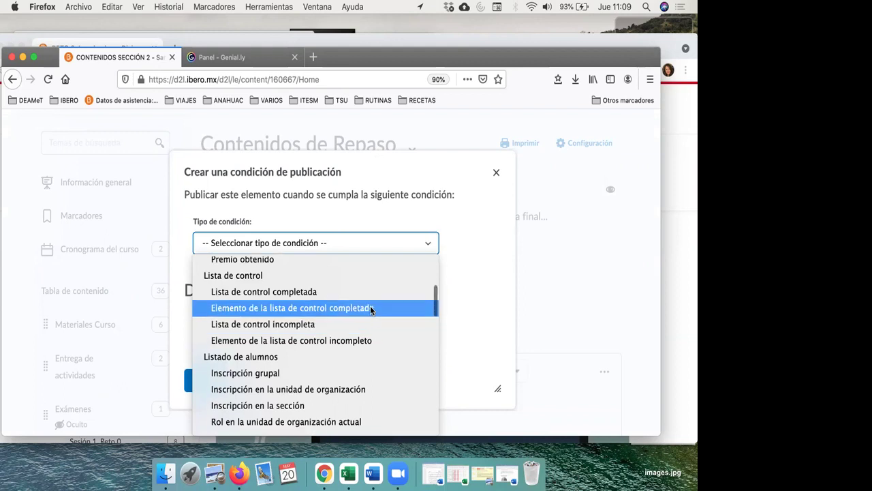
{"action": "scroll", "coordinate": [368, 314], "scroll_direction": "down", "scroll_amount": 3}
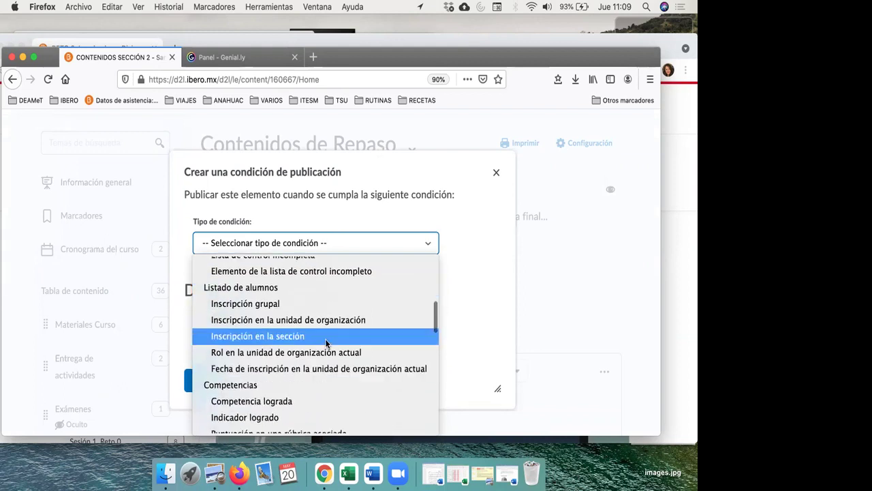
{"action": "left_click", "coordinate": [325, 343]}
{"action": "scroll", "coordinate": [293, 341], "scroll_direction": "down", "scroll_amount": 1}
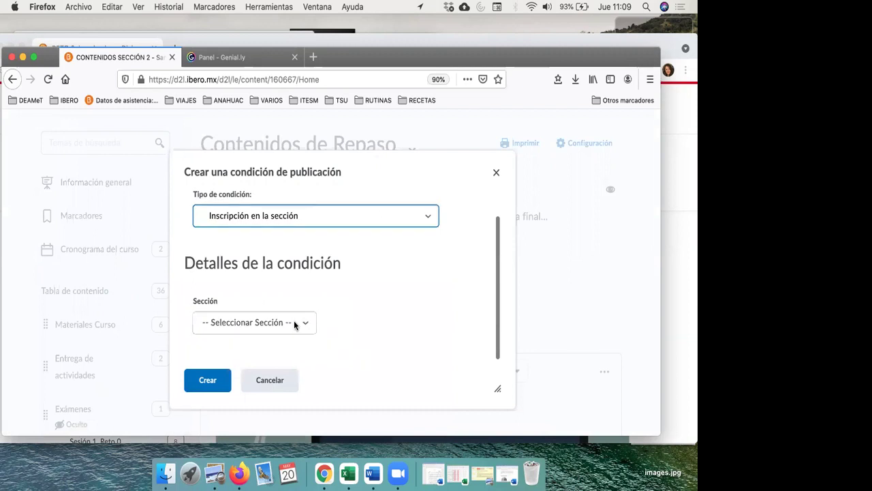
{"action": "left_click", "coordinate": [294, 322]}
{"action": "left_click", "coordinate": [284, 372]}
{"action": "left_click", "coordinate": [224, 386]}
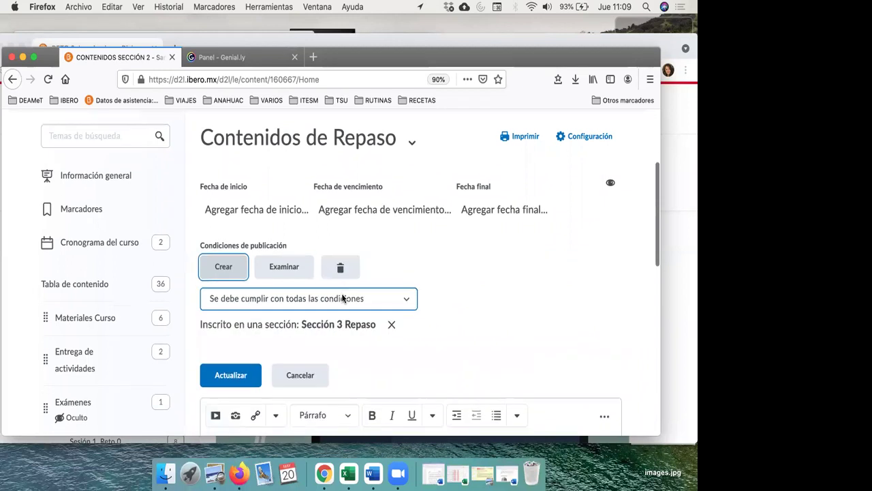
Review the "Contenidos de Repaso" module's dates, section condition and adding options, along with its place in the table of contents.
{"action": "scroll", "coordinate": [342, 298], "scroll_direction": "down", "scroll_amount": 5}
{"action": "scroll", "coordinate": [341, 298], "scroll_direction": "down", "scroll_amount": 3}
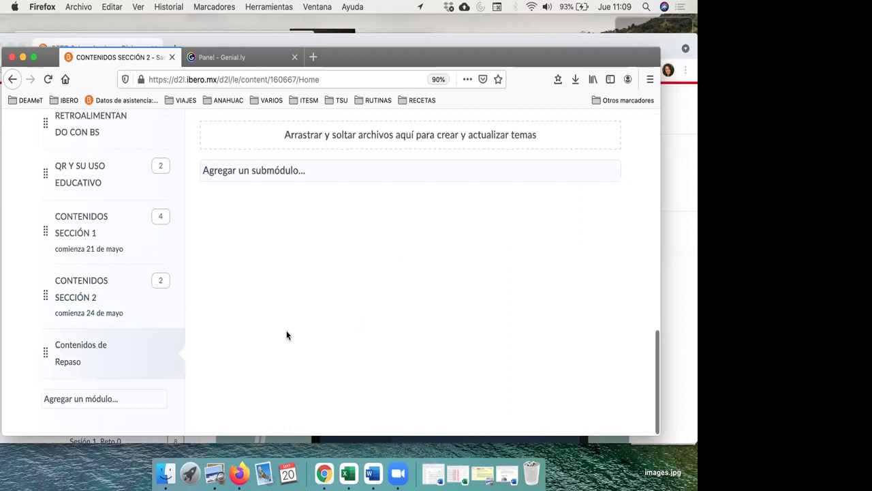
{"action": "scroll", "coordinate": [286, 329], "scroll_direction": "up", "scroll_amount": 3}
{"action": "scroll", "coordinate": [286, 335], "scroll_direction": "up", "scroll_amount": 4}
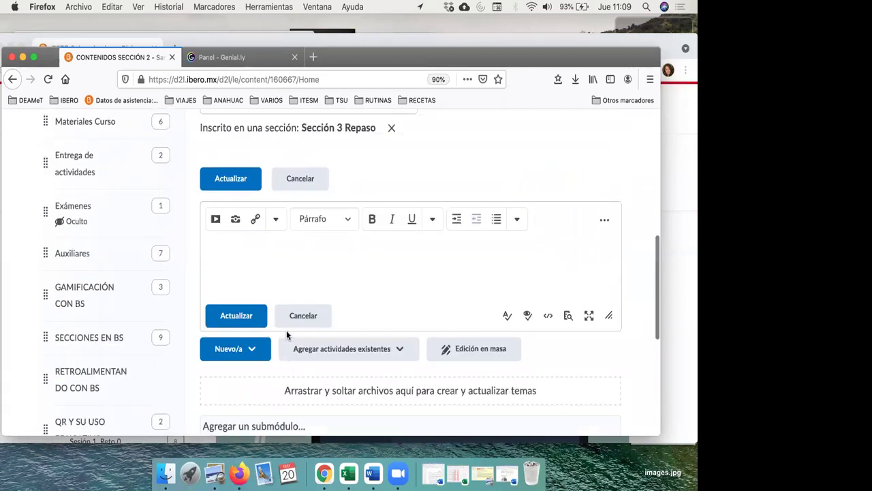
{"action": "scroll", "coordinate": [286, 335], "scroll_direction": "down", "scroll_amount": 6}
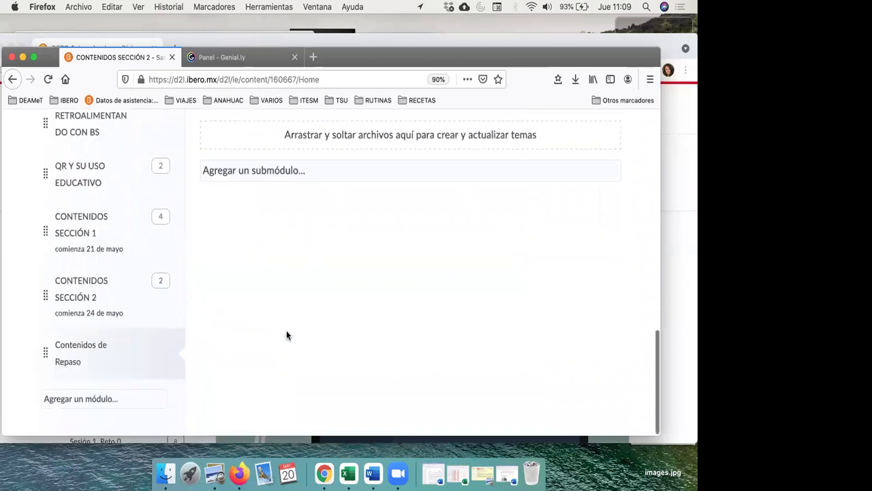
{"action": "scroll", "coordinate": [286, 334], "scroll_direction": "up", "scroll_amount": 8}
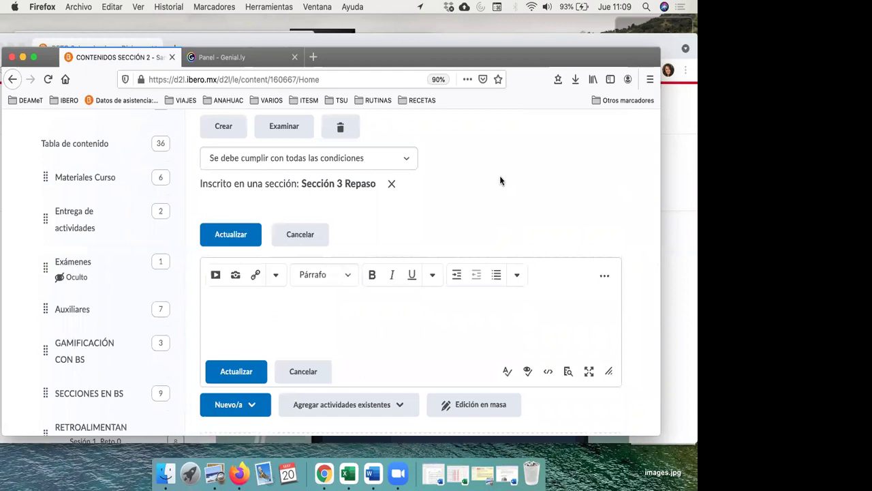
{"action": "scroll", "coordinate": [500, 180], "scroll_direction": "up", "scroll_amount": 7}
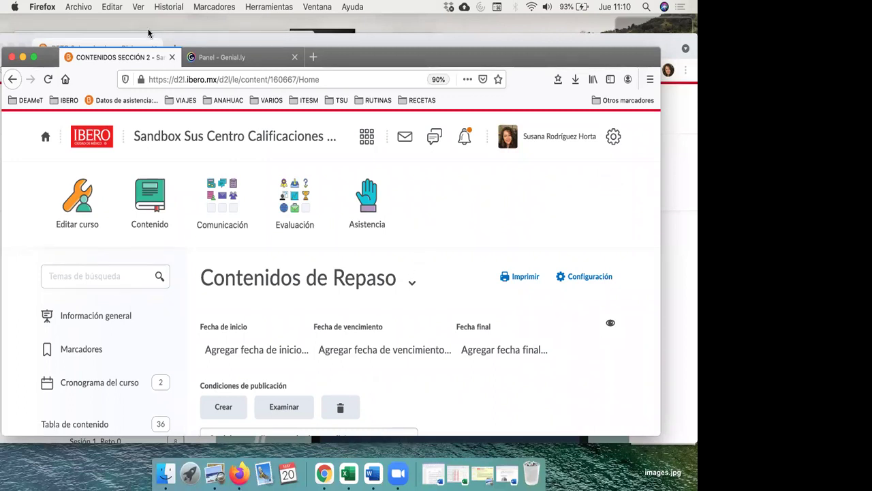
{"action": "left_click_drag", "start_coordinate": [47, 64], "coordinate": [47, 51]}
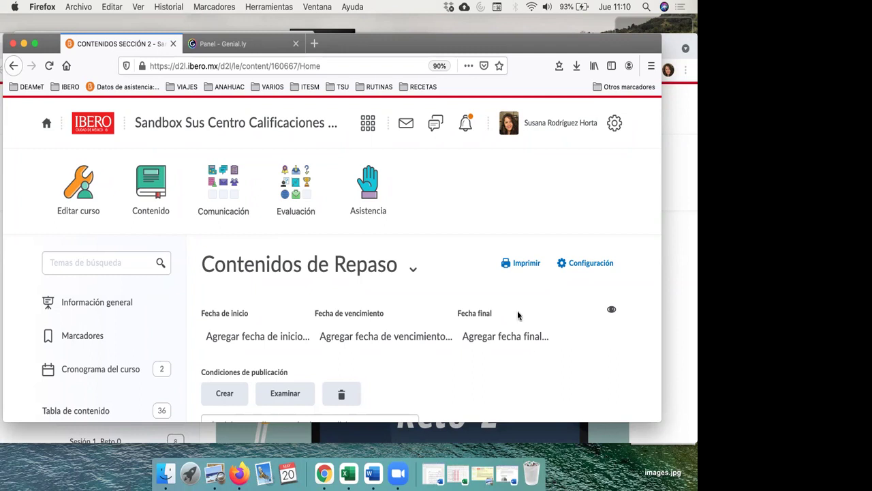
{"action": "scroll", "coordinate": [535, 346], "scroll_direction": "down", "scroll_amount": 3}
{"action": "scroll", "coordinate": [535, 346], "scroll_direction": "down", "scroll_amount": 5}
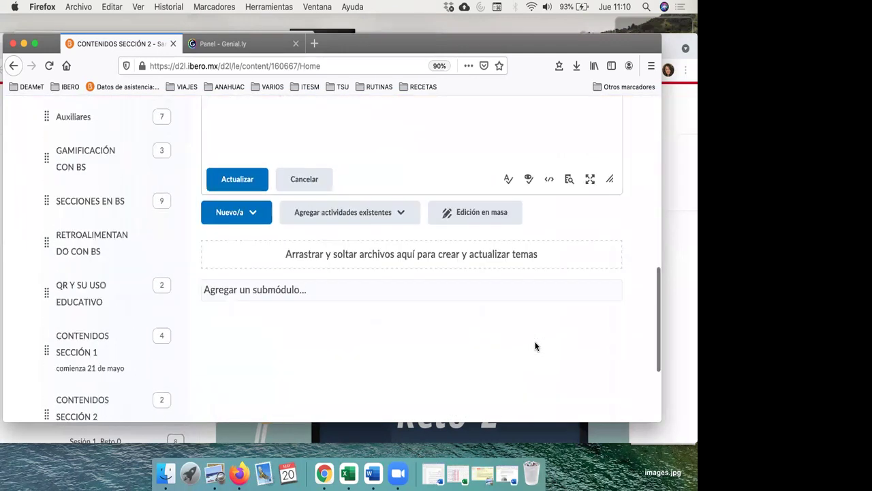
{"action": "scroll", "coordinate": [552, 377], "scroll_direction": "up", "scroll_amount": 3}
{"action": "scroll", "coordinate": [552, 381], "scroll_direction": "up", "scroll_amount": 10}
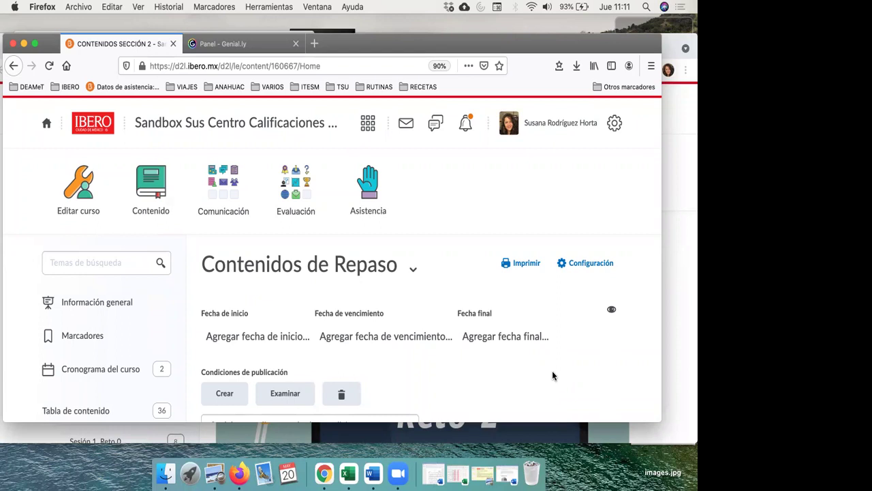
Open the course's quiz management page and look over the past quizzes.
{"action": "left_click", "coordinate": [288, 209]}
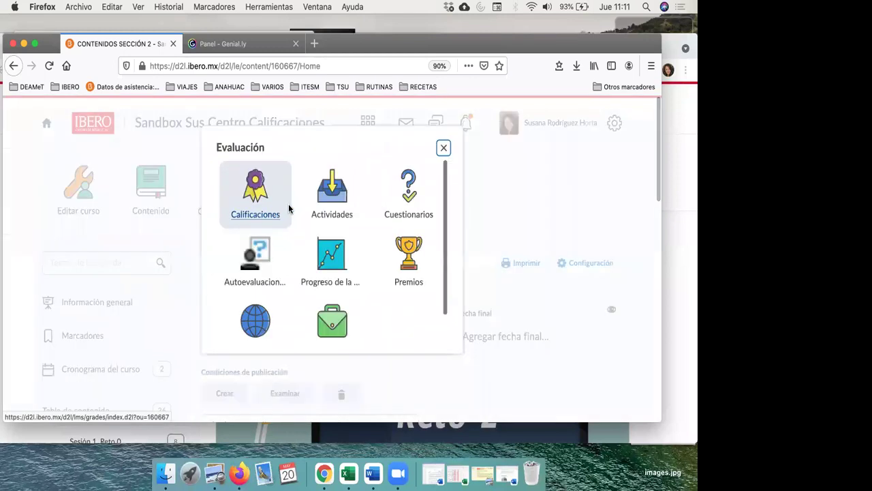
{"action": "left_click", "coordinate": [407, 195]}
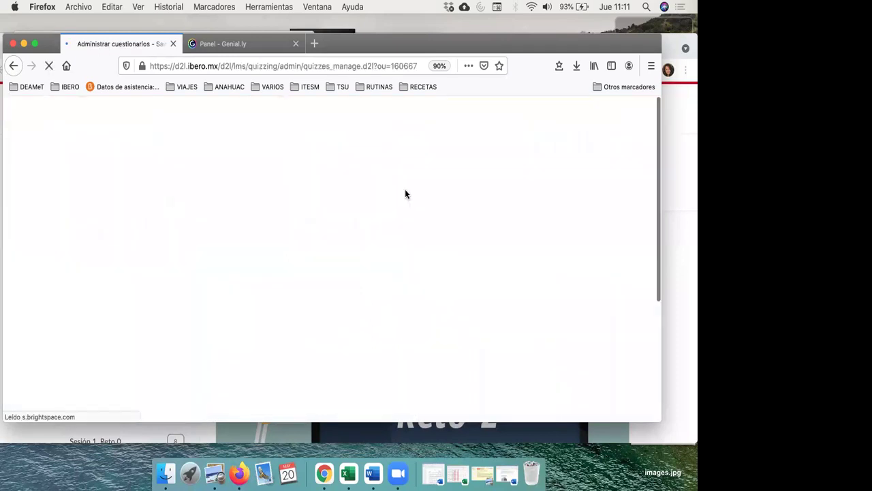
{"action": "scroll", "coordinate": [403, 265], "scroll_direction": "down", "scroll_amount": 2}
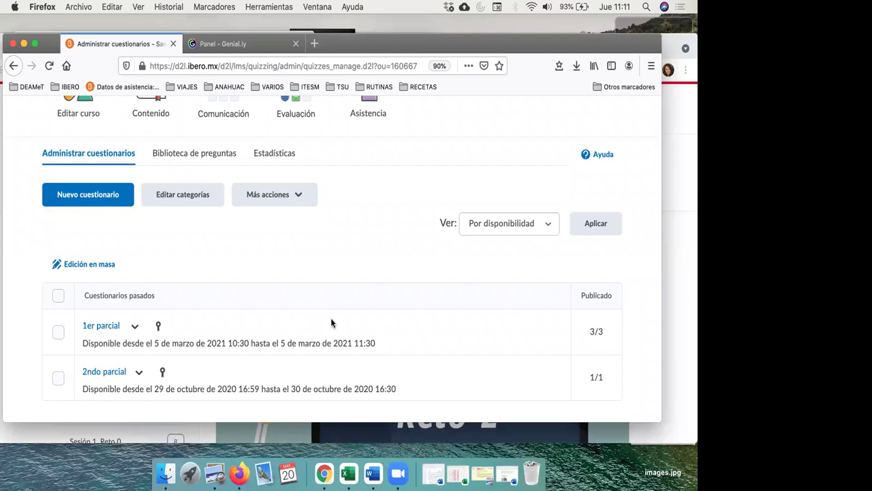
{"action": "scroll", "coordinate": [332, 323], "scroll_direction": "up", "scroll_amount": 2}
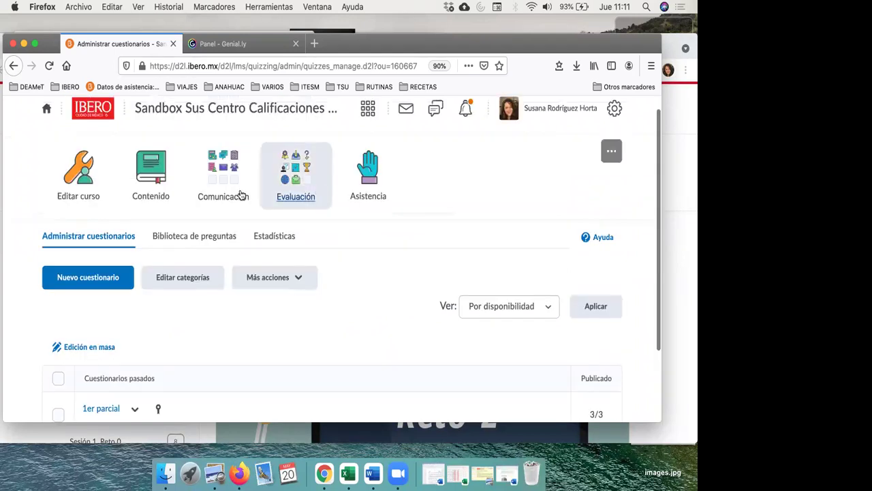
Return to the course content and look through the "Contenidos de Repaso" module and the table of contents.
{"action": "left_click", "coordinate": [156, 186]}
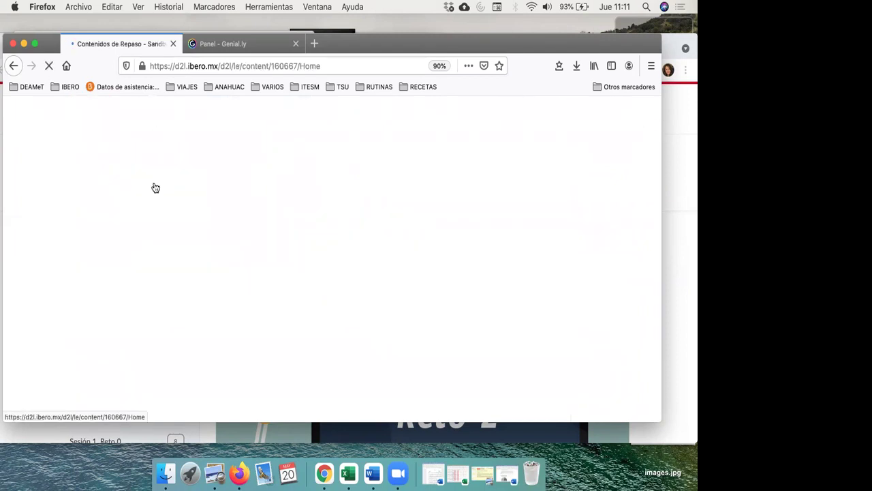
{"action": "scroll", "coordinate": [321, 271], "scroll_direction": "down", "scroll_amount": 1}
{"action": "scroll", "coordinate": [322, 273], "scroll_direction": "down", "scroll_amount": 4}
{"action": "scroll", "coordinate": [395, 289], "scroll_direction": "down", "scroll_amount": 1}
{"action": "scroll", "coordinate": [395, 288], "scroll_direction": "down", "scroll_amount": 5}
{"action": "scroll", "coordinate": [393, 287], "scroll_direction": "up", "scroll_amount": 8}
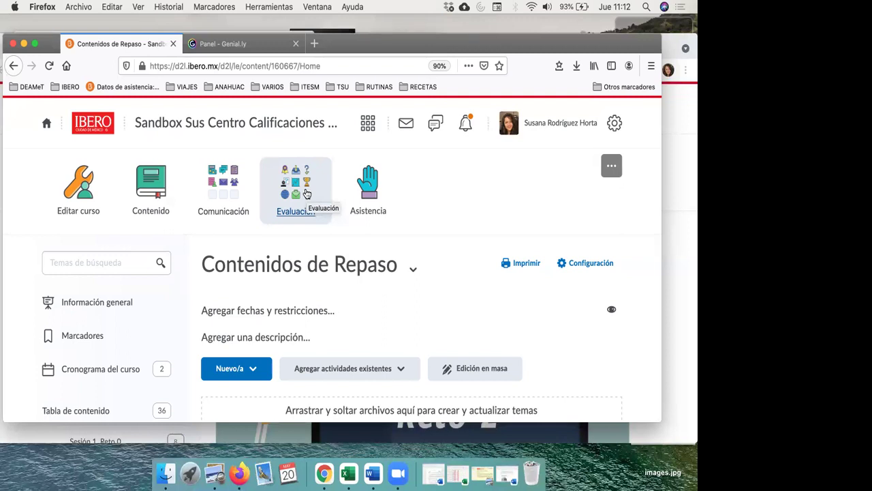
Return to the quiz management page and open the "1er parcial" quiz for editing.
{"action": "left_click", "coordinate": [307, 194]}
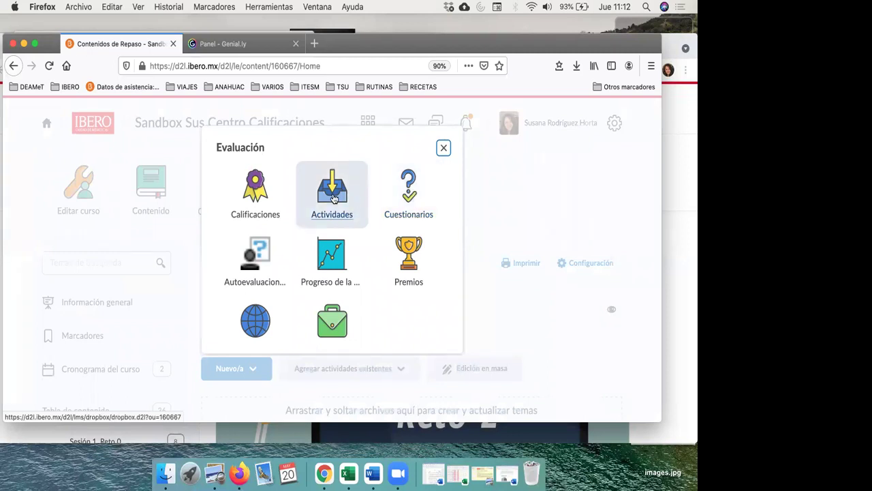
{"action": "left_click", "coordinate": [390, 196]}
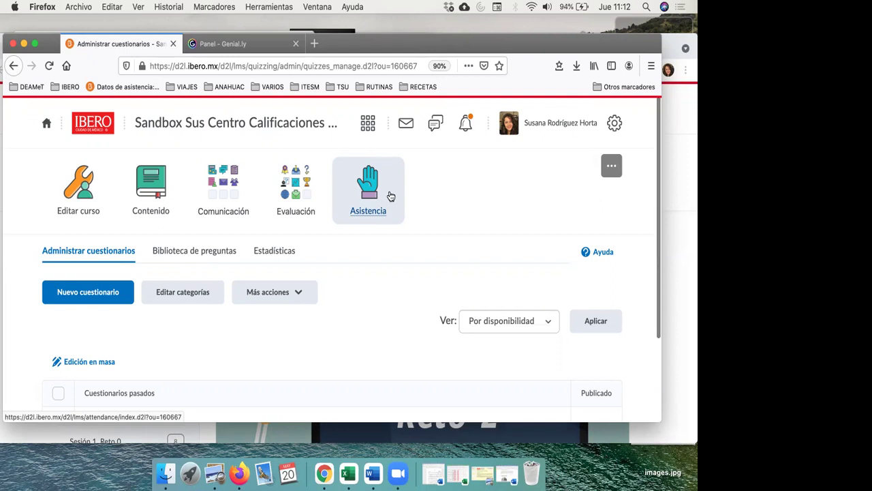
{"action": "scroll", "coordinate": [389, 195], "scroll_direction": "down", "scroll_amount": 2}
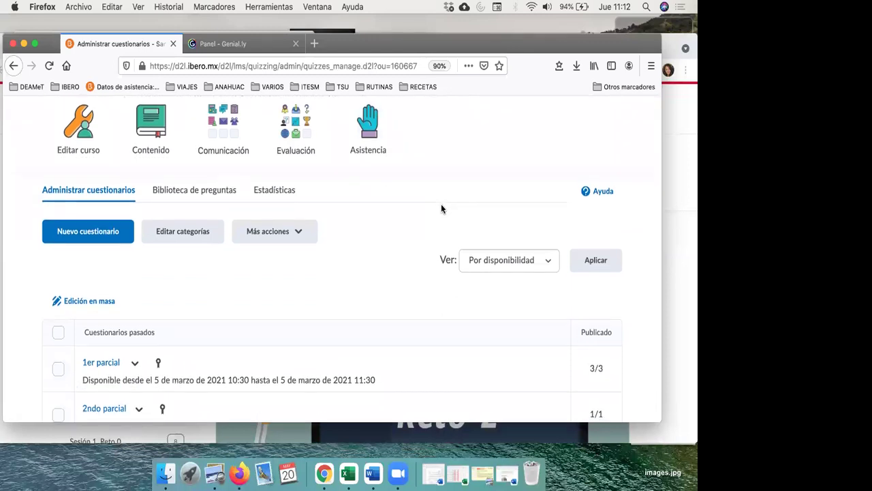
{"action": "scroll", "coordinate": [441, 208], "scroll_direction": "down", "scroll_amount": 1}
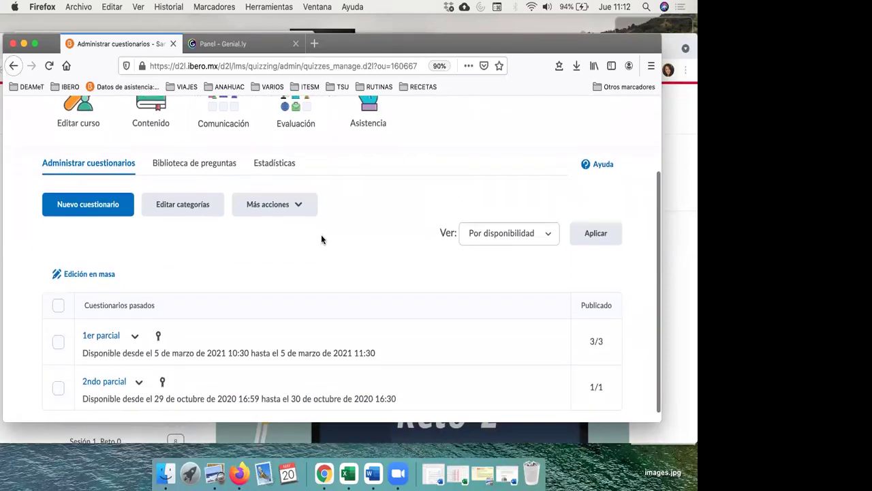
{"action": "scroll", "coordinate": [321, 235], "scroll_direction": "down", "scroll_amount": 1}
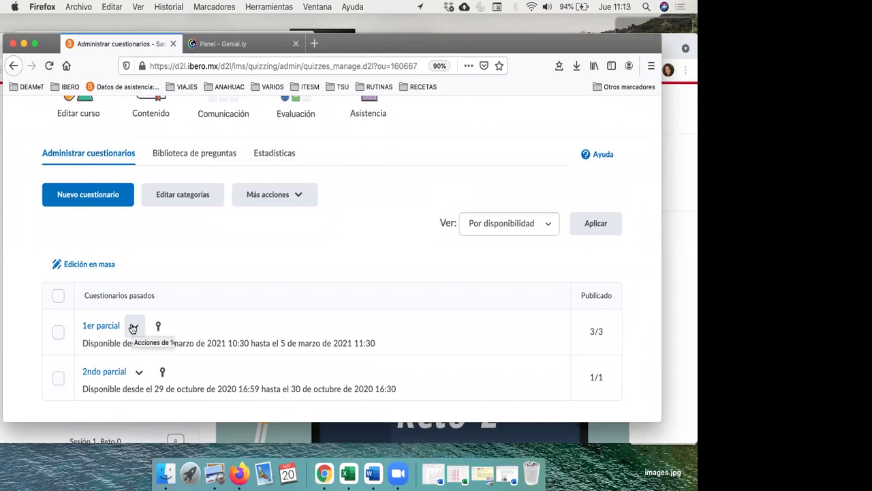
{"action": "left_click", "coordinate": [133, 327]}
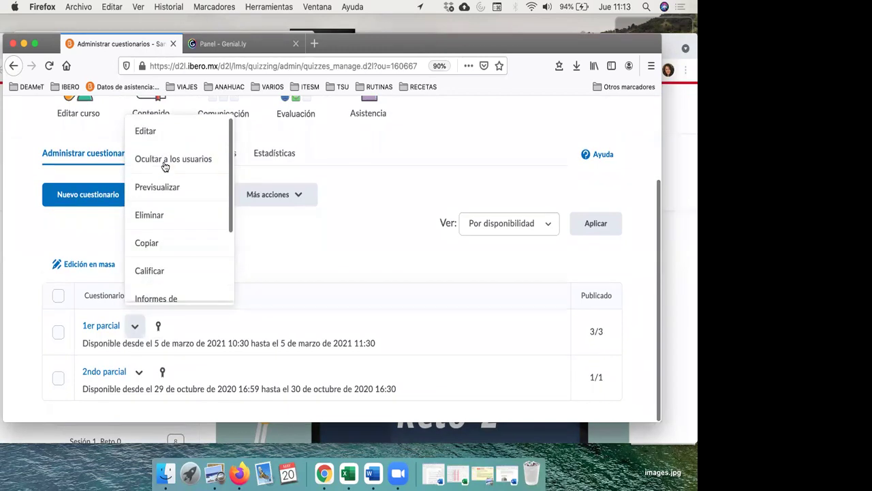
{"action": "left_click", "coordinate": [172, 129]}
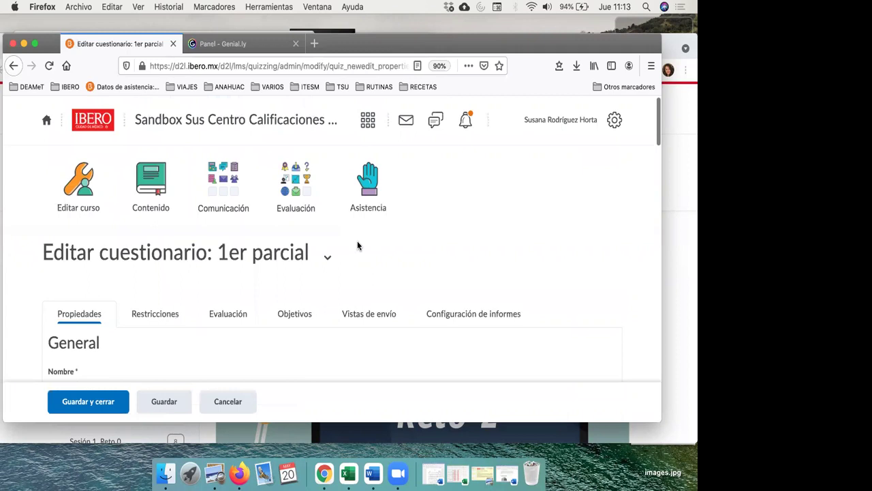
Open the restrictions of the "1er parcial" quiz and look over its availability dates, release conditions and access settings.
{"action": "scroll", "coordinate": [357, 243], "scroll_direction": "down", "scroll_amount": 10}
{"action": "scroll", "coordinate": [357, 245], "scroll_direction": "up", "scroll_amount": 10}
{"action": "left_click", "coordinate": [150, 257]}
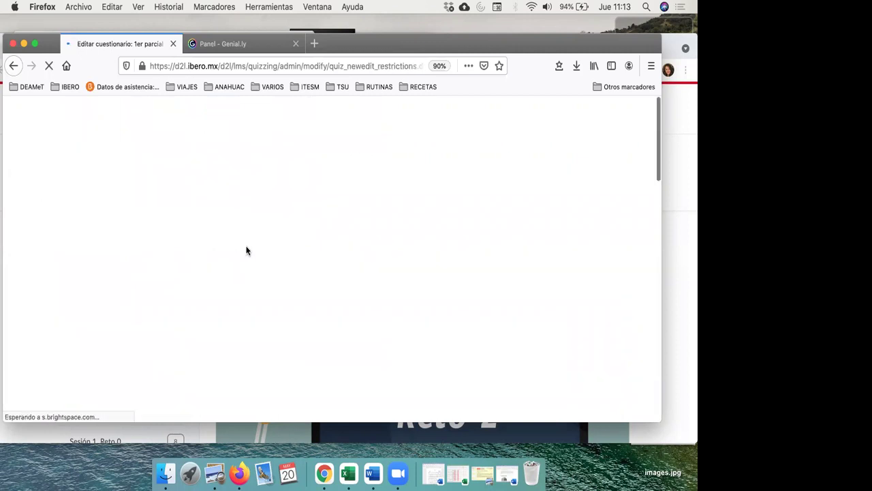
{"action": "scroll", "coordinate": [247, 251], "scroll_direction": "down", "scroll_amount": 3}
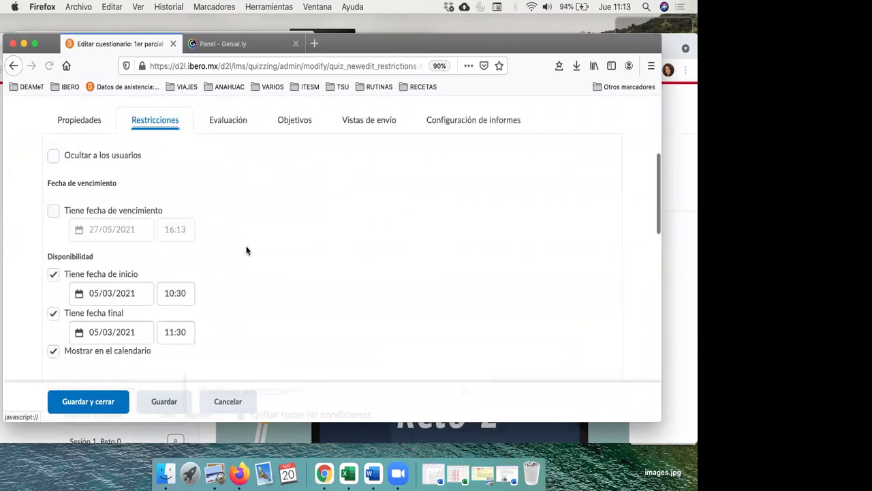
{"action": "scroll", "coordinate": [247, 250], "scroll_direction": "down", "scroll_amount": 10}
{"action": "scroll", "coordinate": [246, 250], "scroll_direction": "down", "scroll_amount": 3}
{"action": "scroll", "coordinate": [247, 251], "scroll_direction": "up", "scroll_amount": 15}
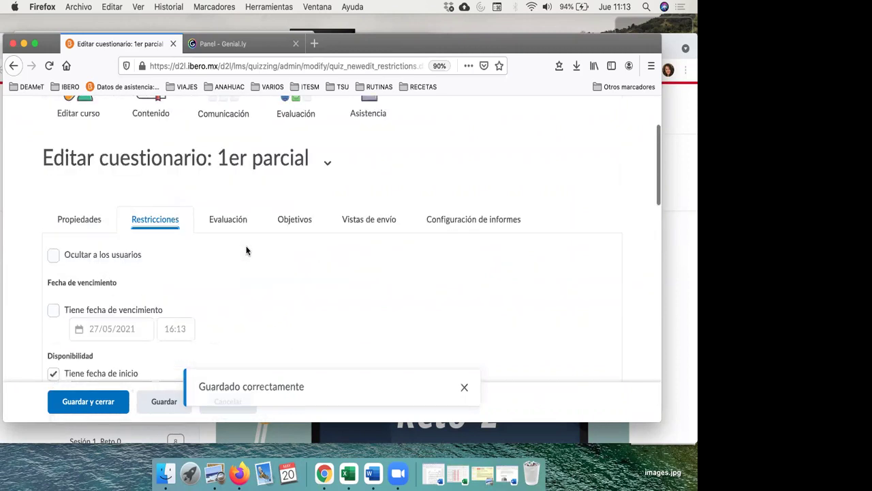
{"action": "scroll", "coordinate": [246, 250], "scroll_direction": "down", "scroll_amount": 3}
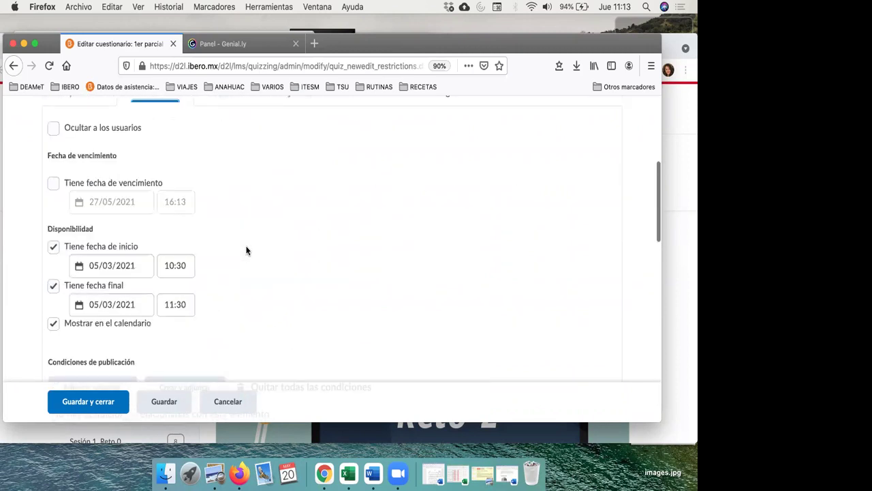
{"action": "scroll", "coordinate": [246, 250], "scroll_direction": "up", "scroll_amount": 3}
{"action": "scroll", "coordinate": [246, 251], "scroll_direction": "down", "scroll_amount": 5}
Set both the start date and the end date of the quiz's availability to 26/05/2021.
{"action": "left_click", "coordinate": [134, 191]}
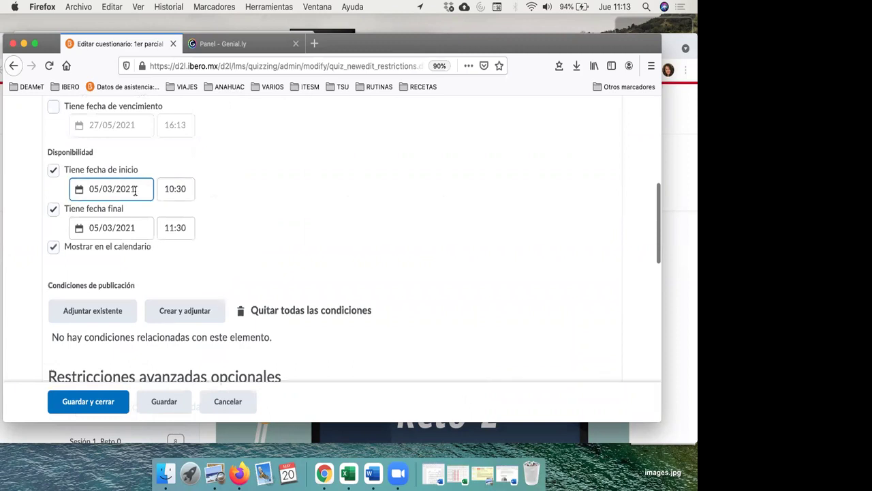
{"action": "left_click", "coordinate": [140, 190]}
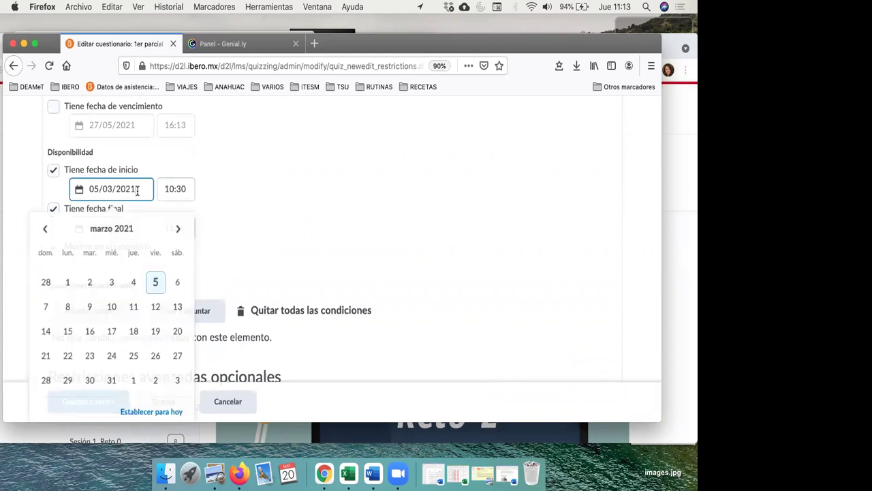
{"action": "left_click", "coordinate": [174, 231]}
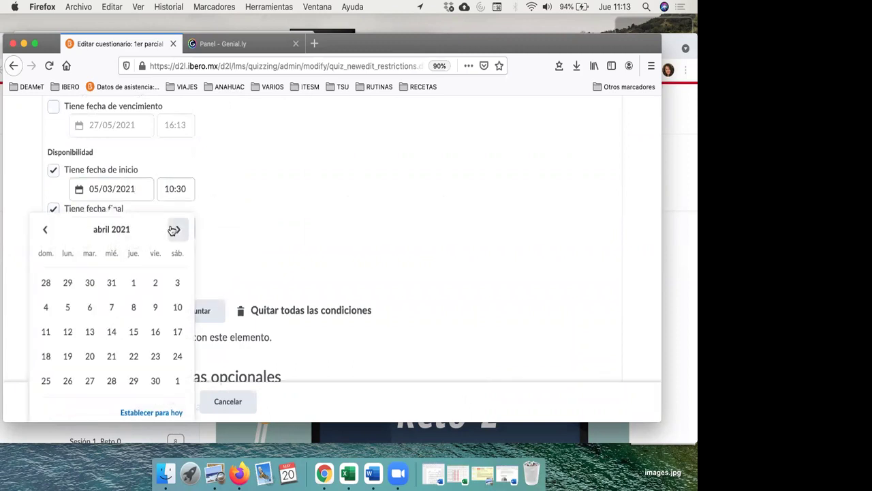
{"action": "left_click", "coordinate": [174, 230]}
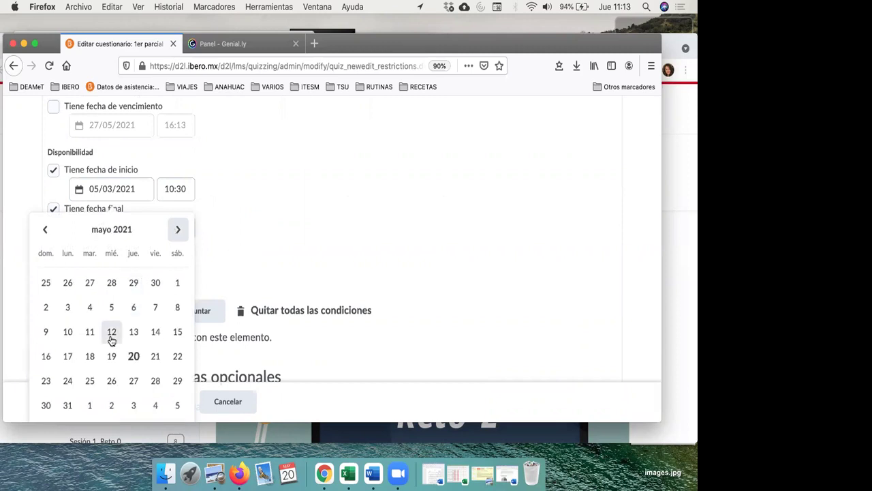
{"action": "left_click", "coordinate": [111, 382]}
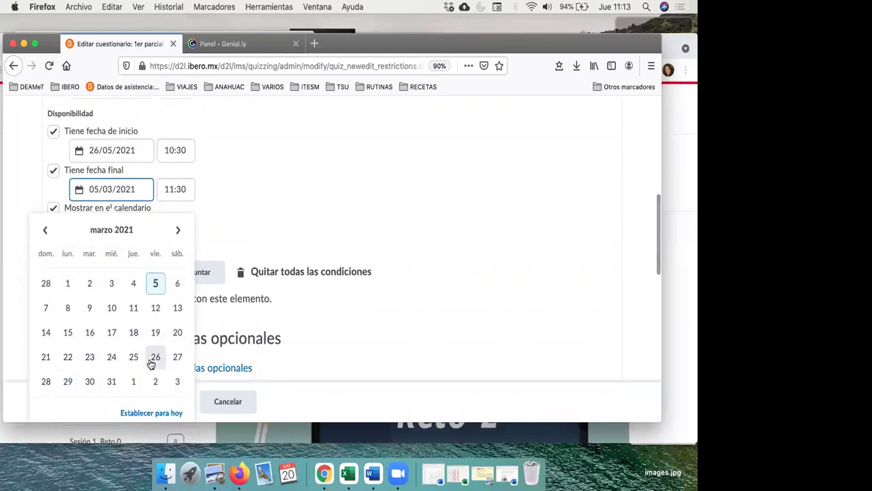
{"action": "left_click", "coordinate": [176, 230]}
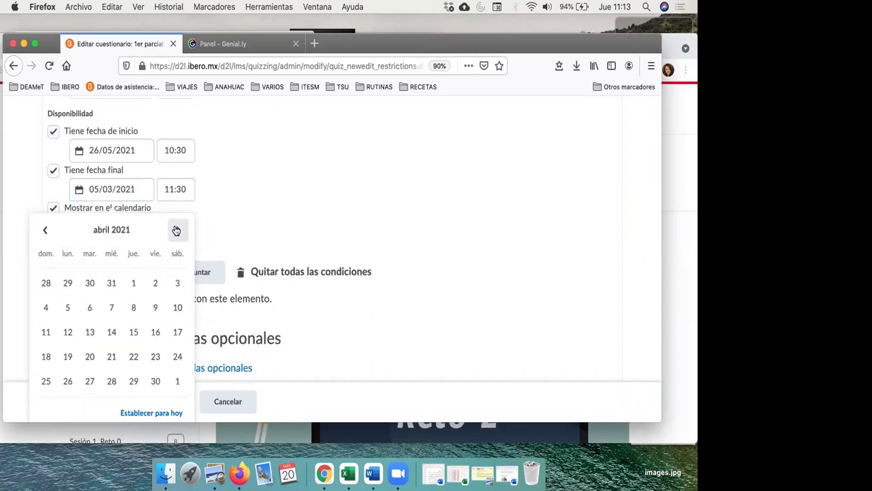
{"action": "left_click", "coordinate": [177, 230]}
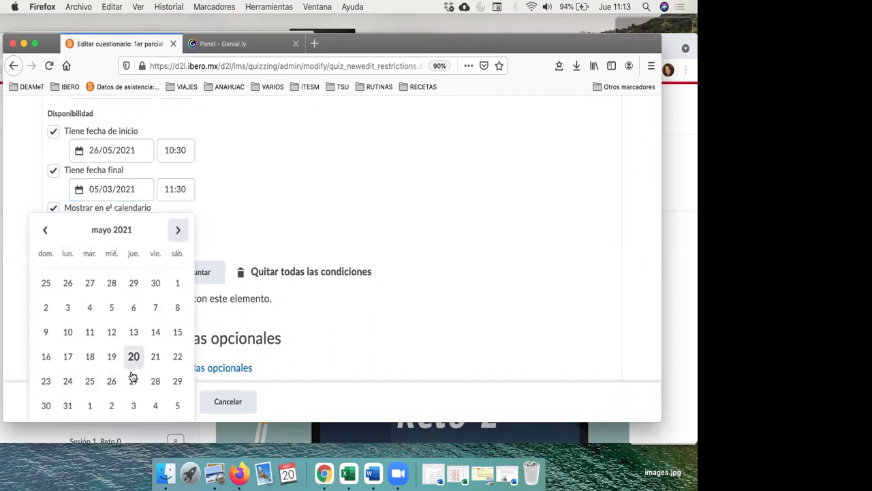
{"action": "left_click", "coordinate": [111, 381]}
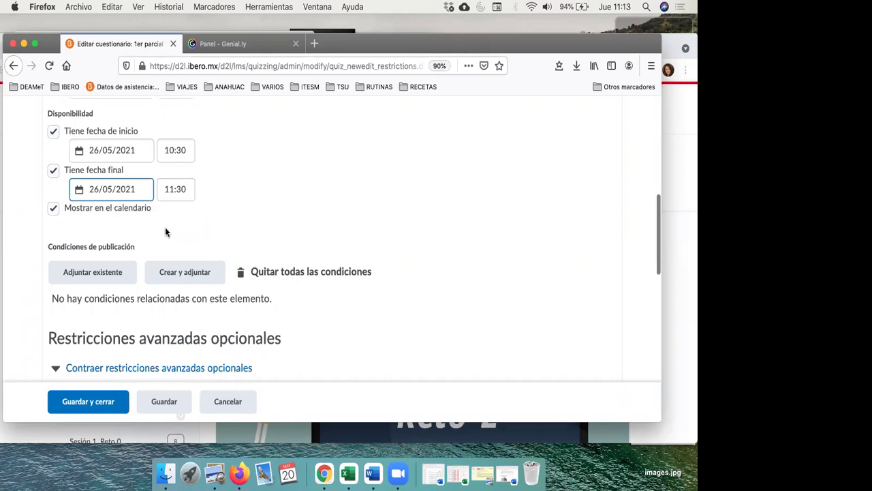
Review the remaining quiz restrictions and start adding users to the quiz's special access.
{"action": "scroll", "coordinate": [165, 231], "scroll_direction": "down", "scroll_amount": 1}
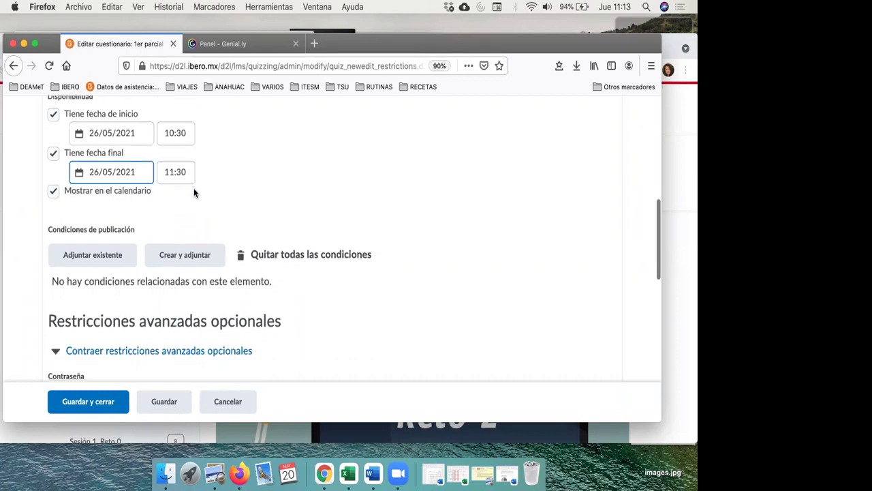
{"action": "scroll", "coordinate": [194, 189], "scroll_direction": "down", "scroll_amount": 5}
{"action": "scroll", "coordinate": [194, 189], "scroll_direction": "down", "scroll_amount": 2}
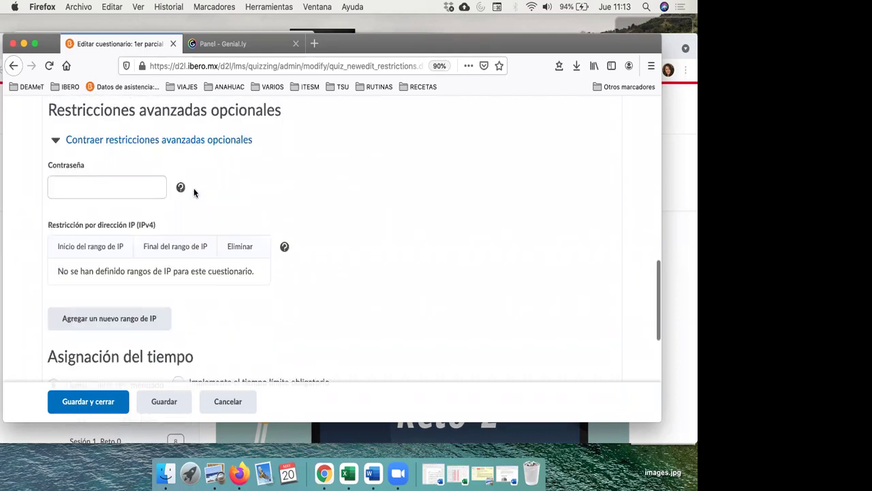
{"action": "scroll", "coordinate": [194, 188], "scroll_direction": "up", "scroll_amount": 8}
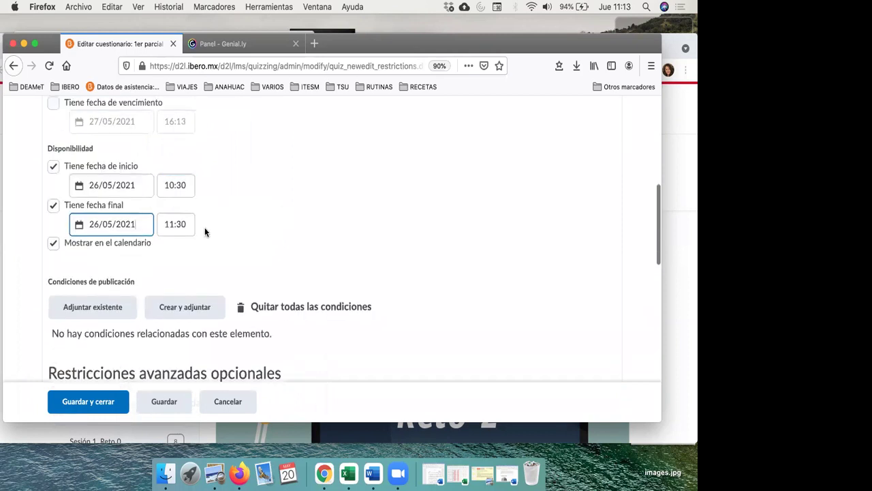
{"action": "scroll", "coordinate": [205, 231], "scroll_direction": "down", "scroll_amount": 1}
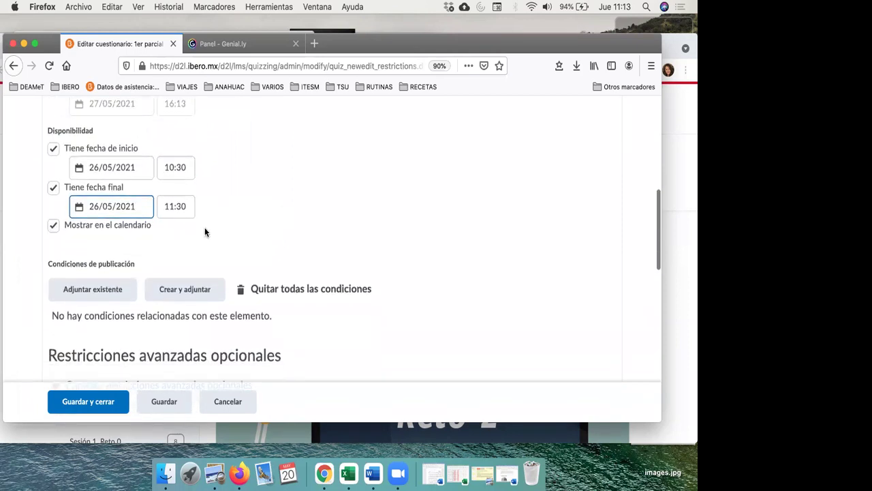
{"action": "scroll", "coordinate": [204, 232], "scroll_direction": "down", "scroll_amount": 15}
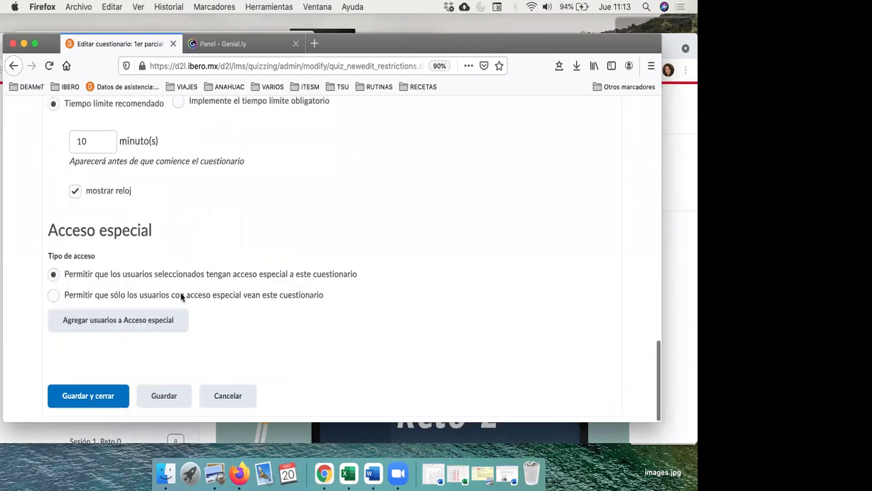
{"action": "left_click", "coordinate": [170, 325]}
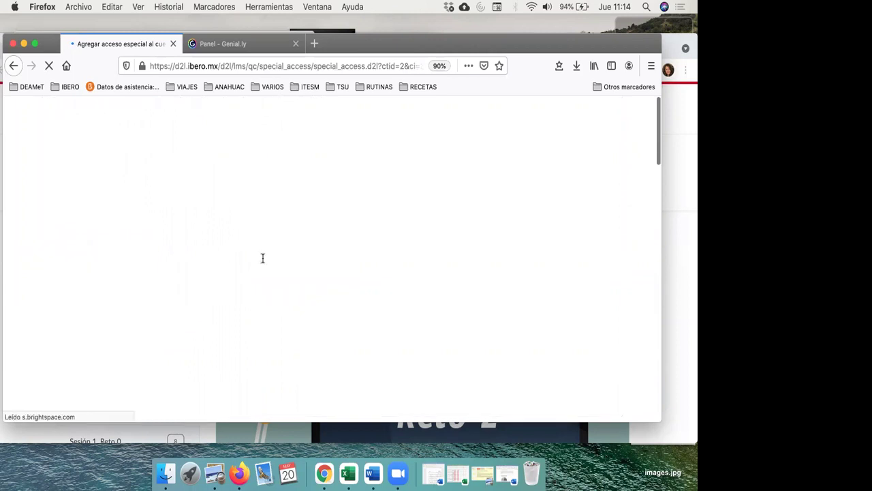
Set the special access start and end dates to 27/05/2021.
{"action": "scroll", "coordinate": [245, 263], "scroll_direction": "down", "scroll_amount": 5}
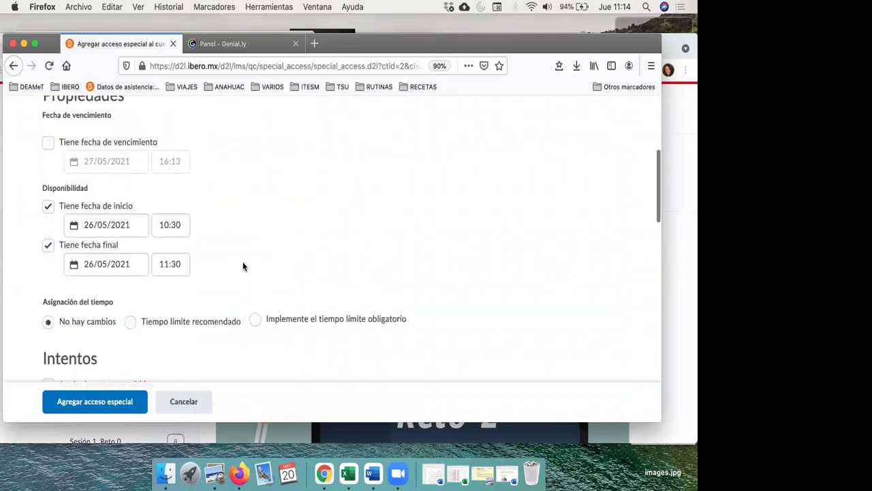
{"action": "left_click", "coordinate": [132, 224]}
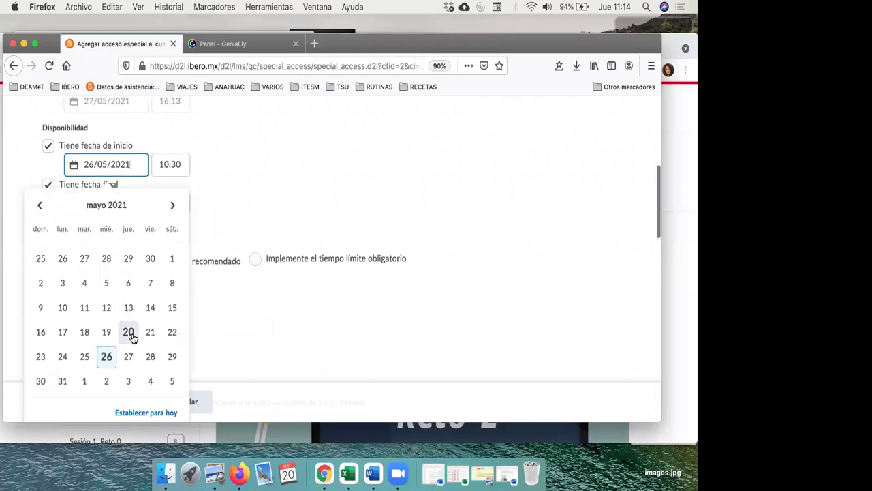
{"action": "left_click", "coordinate": [128, 356]}
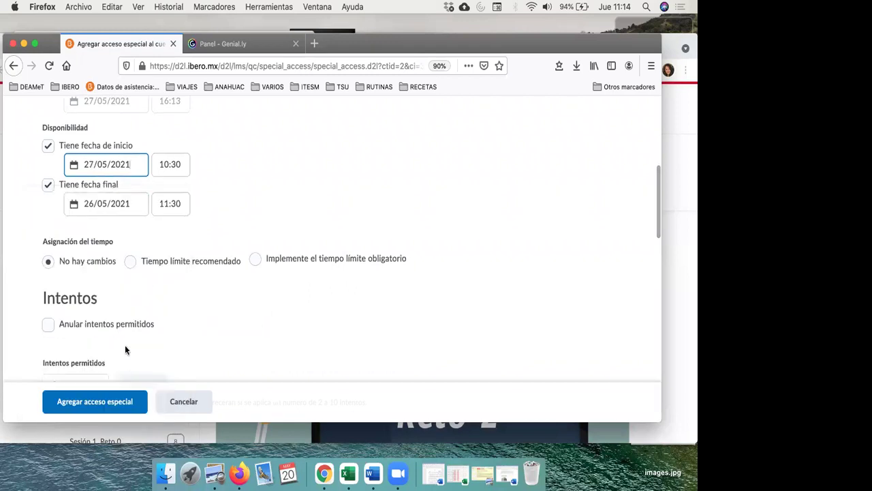
{"action": "left_click", "coordinate": [126, 197]}
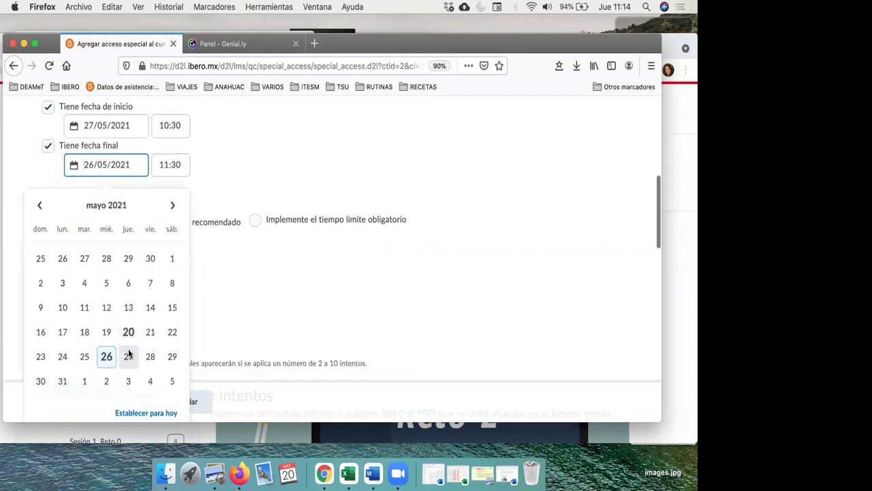
{"action": "left_click", "coordinate": [127, 353]}
Look over the attempt settings and the user list, and apply the view by "Secciones" to the special access users.
{"action": "scroll", "coordinate": [243, 170], "scroll_direction": "down", "scroll_amount": 10}
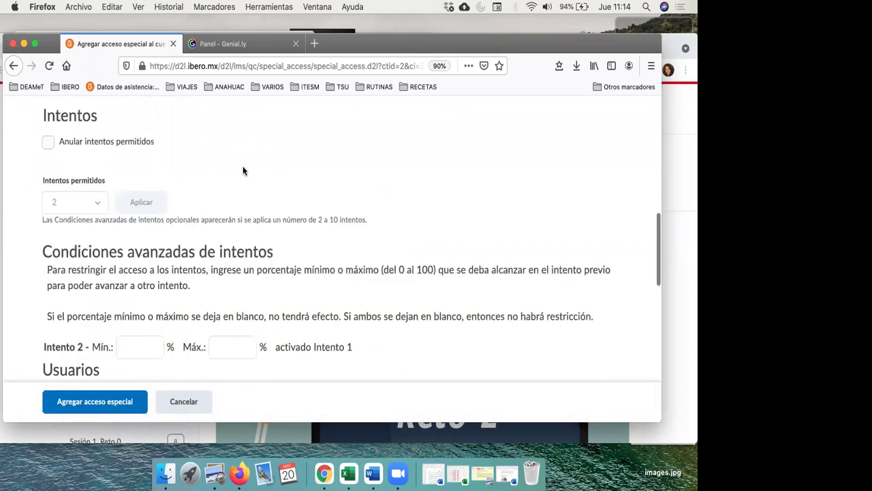
{"action": "scroll", "coordinate": [243, 170], "scroll_direction": "down", "scroll_amount": 3}
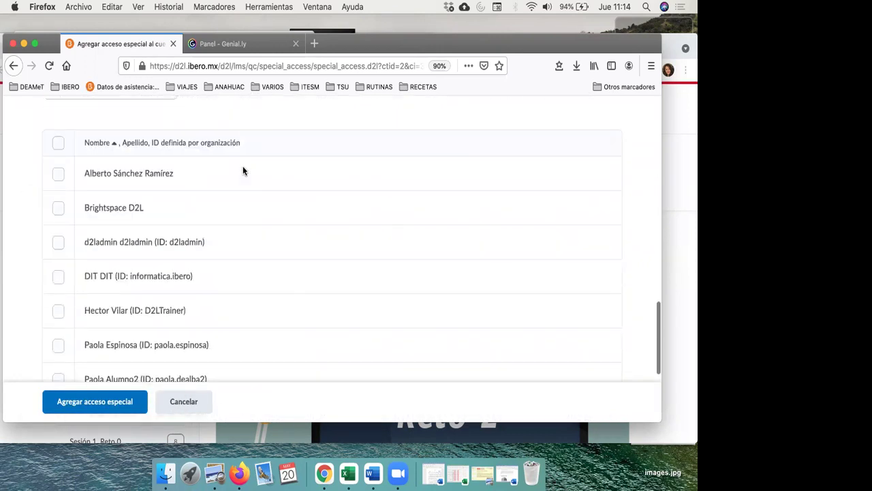
{"action": "scroll", "coordinate": [242, 170], "scroll_direction": "up", "scroll_amount": 4}
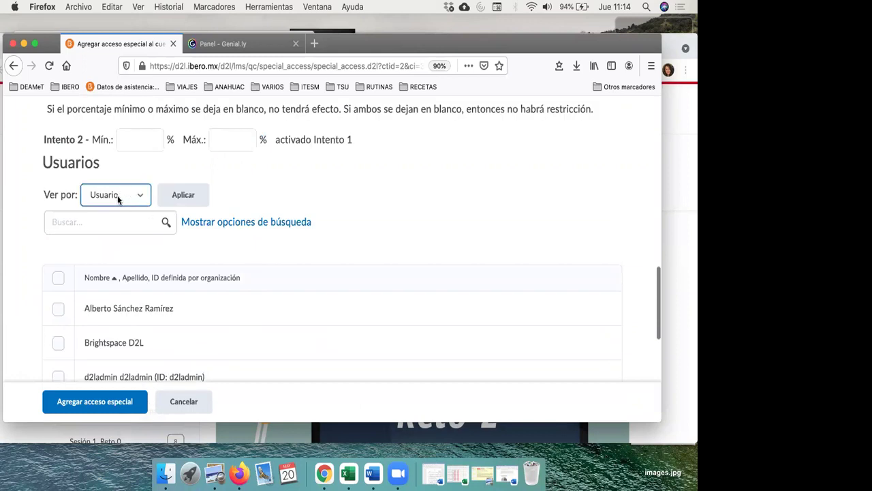
{"action": "scroll", "coordinate": [155, 337], "scroll_direction": "down", "scroll_amount": 5}
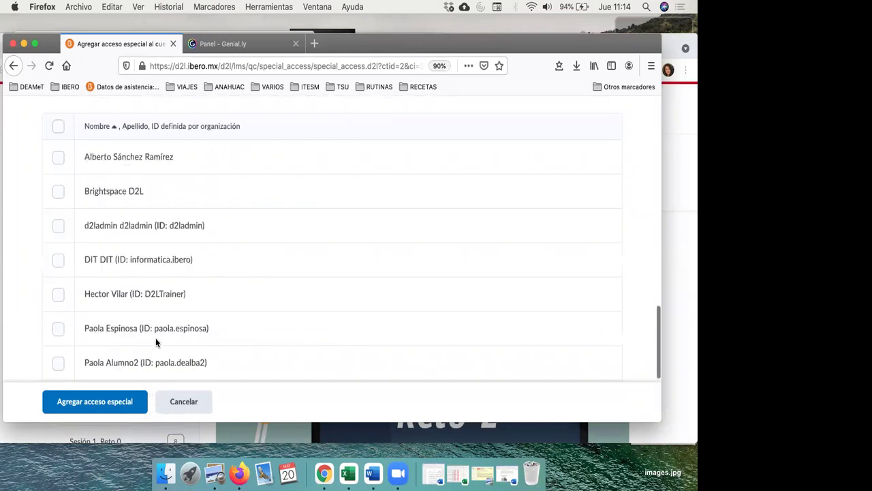
{"action": "scroll", "coordinate": [155, 337], "scroll_direction": "down", "scroll_amount": 1}
{"action": "scroll", "coordinate": [155, 338], "scroll_direction": "up", "scroll_amount": 7}
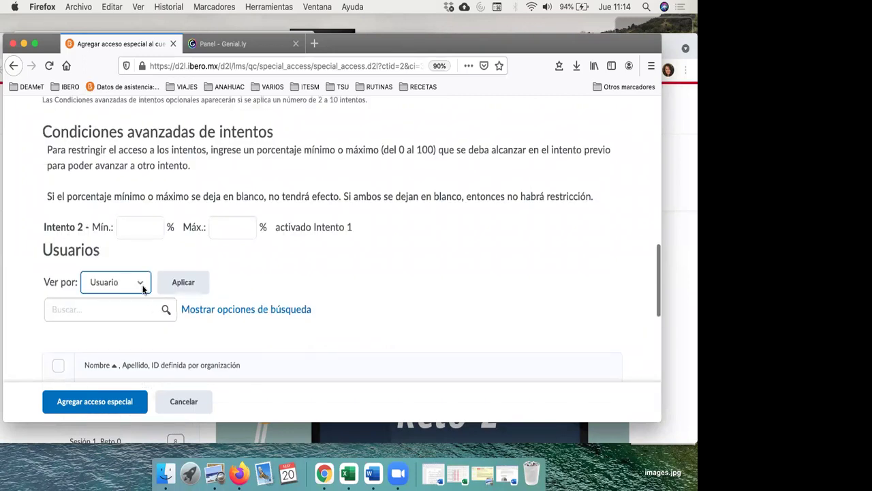
{"action": "left_click", "coordinate": [143, 289]}
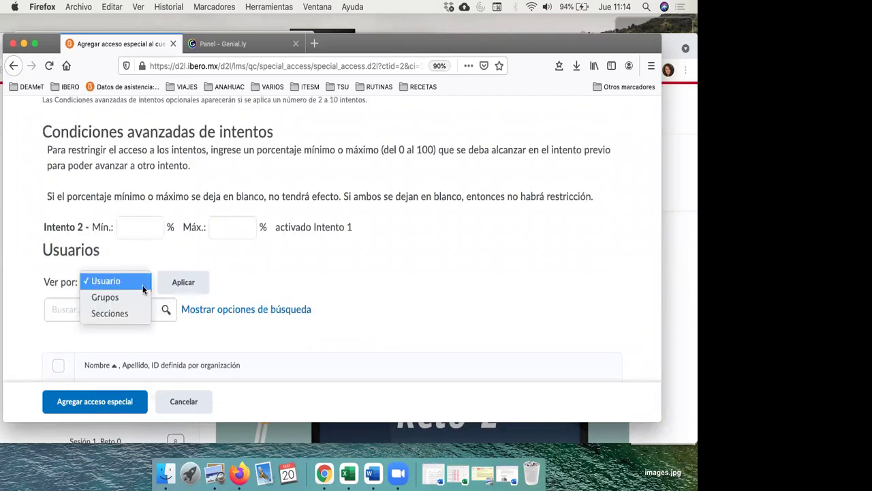
{"action": "left_click", "coordinate": [136, 312]}
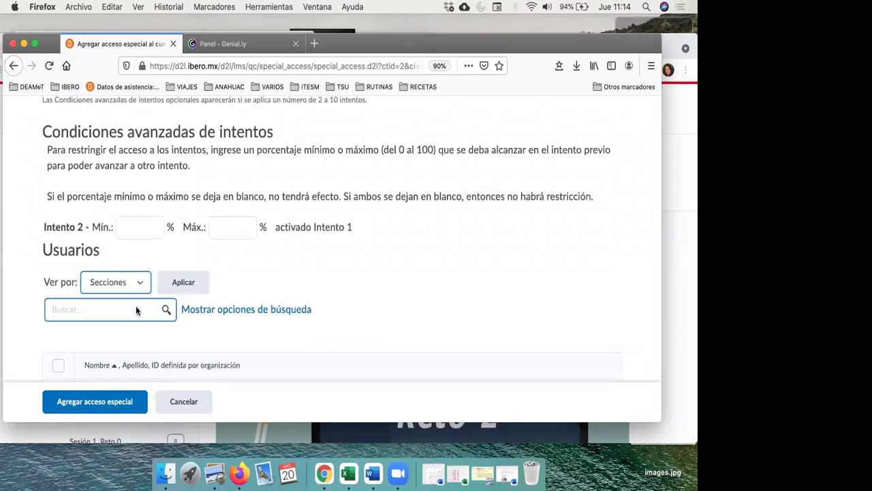
{"action": "left_click", "coordinate": [182, 286]}
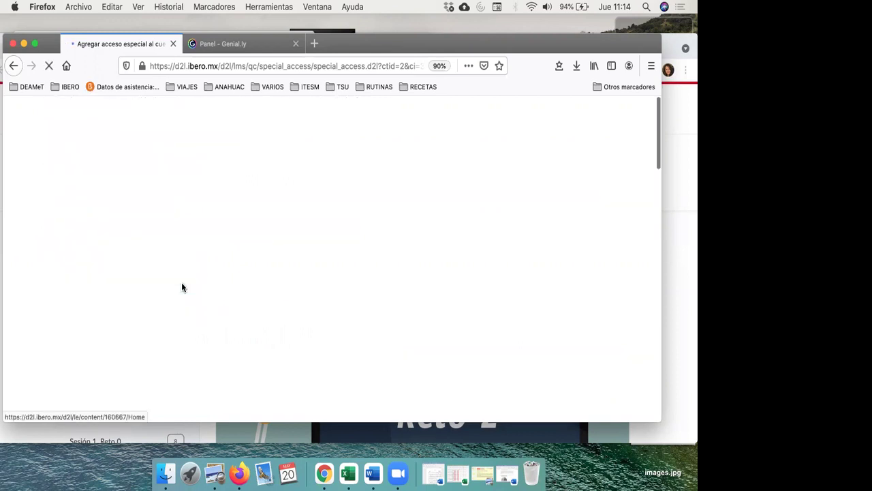
Select the last two student accounts listed for section 1 and add the special access for them.
{"action": "scroll", "coordinate": [197, 286], "scroll_direction": "down", "scroll_amount": 5}
{"action": "scroll", "coordinate": [197, 286], "scroll_direction": "down", "scroll_amount": 10}
{"action": "scroll", "coordinate": [197, 286], "scroll_direction": "up", "scroll_amount": 1}
{"action": "scroll", "coordinate": [125, 297], "scroll_direction": "down", "scroll_amount": 2}
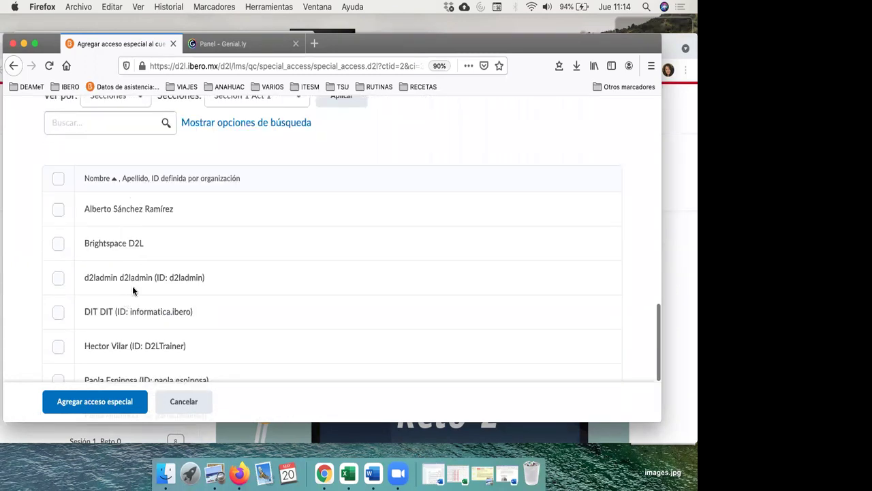
{"action": "scroll", "coordinate": [132, 288], "scroll_direction": "down", "scroll_amount": 3}
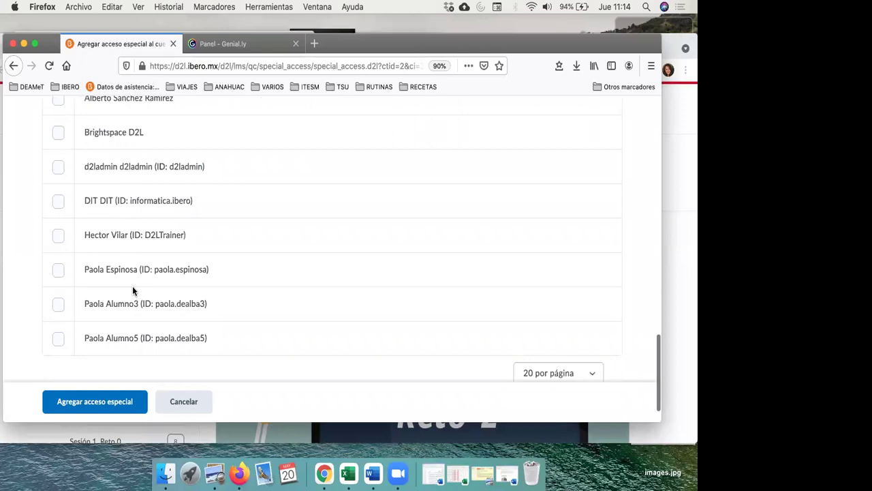
{"action": "scroll", "coordinate": [133, 290], "scroll_direction": "up", "scroll_amount": 3}
{"action": "scroll", "coordinate": [133, 286], "scroll_direction": "down", "scroll_amount": 4}
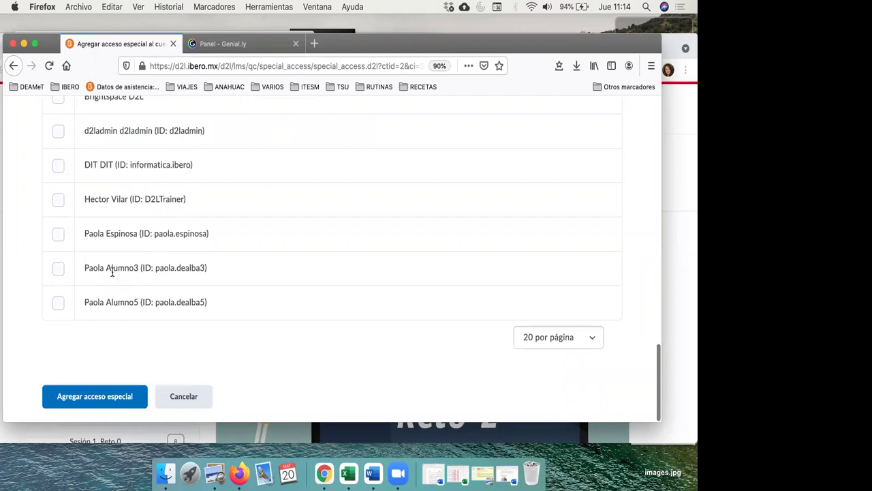
{"action": "left_click", "coordinate": [58, 269]}
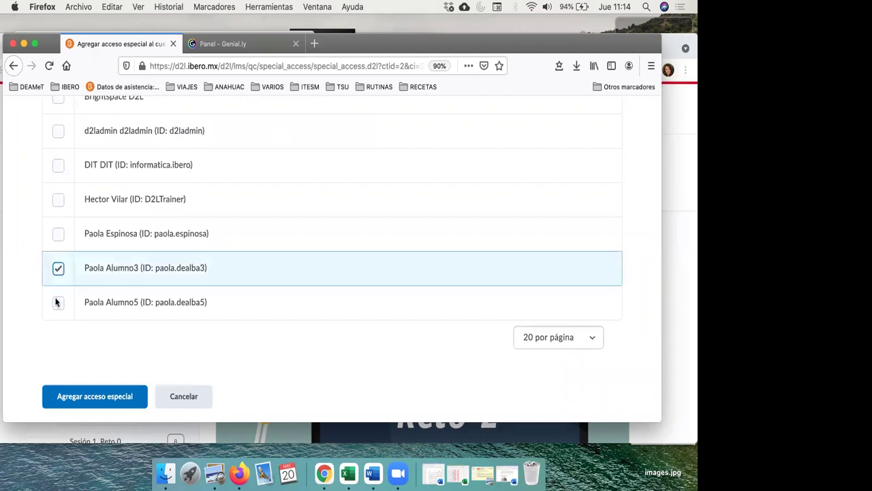
{"action": "left_click", "coordinate": [57, 302]}
{"action": "left_click", "coordinate": [116, 402]}
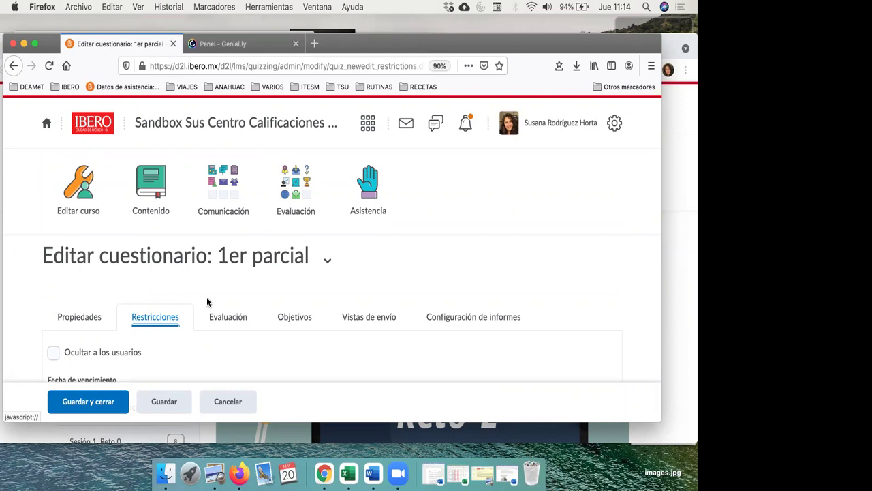
Save the restrictions and special access of the quiz "1er parcial" and return to the quiz list.
{"action": "scroll", "coordinate": [207, 302], "scroll_direction": "down", "scroll_amount": 10}
{"action": "scroll", "coordinate": [207, 302], "scroll_direction": "up", "scroll_amount": 2}
{"action": "scroll", "coordinate": [207, 301], "scroll_direction": "down", "scroll_amount": 5}
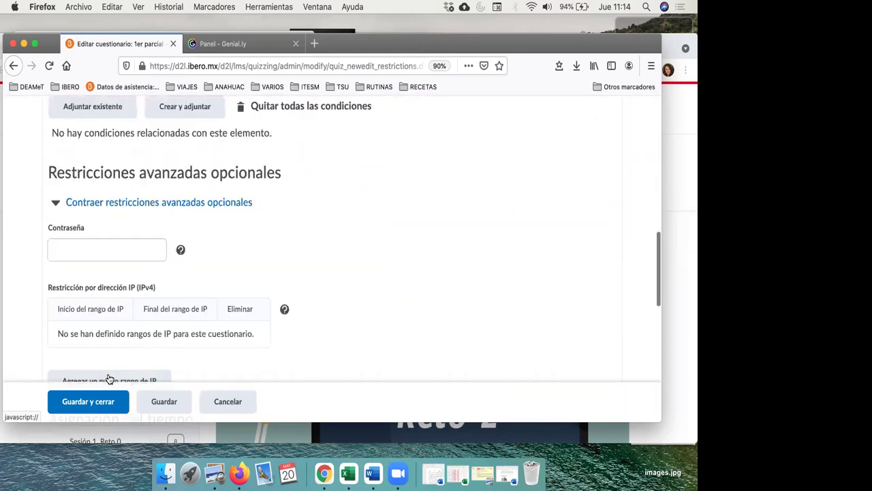
{"action": "left_click", "coordinate": [102, 407]}
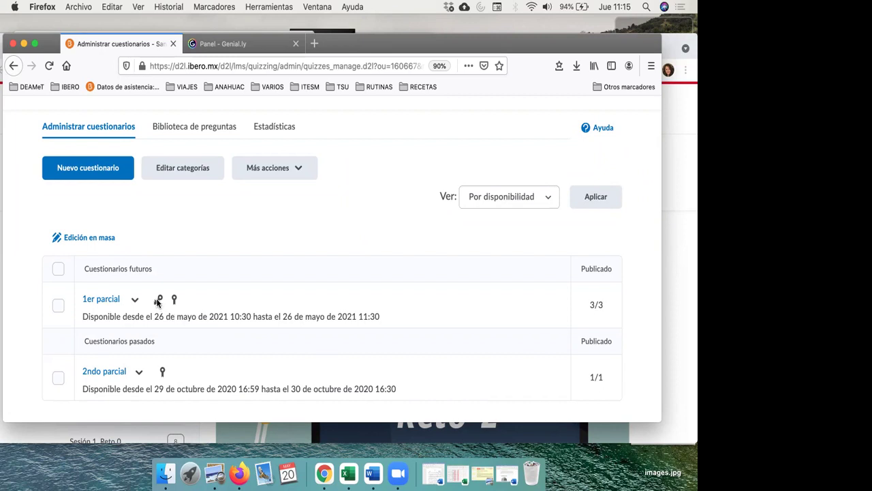
{"action": "mouse_move", "coordinate": [157, 303]}
Go to the course's assignments and open the uncategorised assignment "Actividad 1" for editing.
{"action": "scroll", "coordinate": [378, 319], "scroll_direction": "up", "scroll_amount": 5}
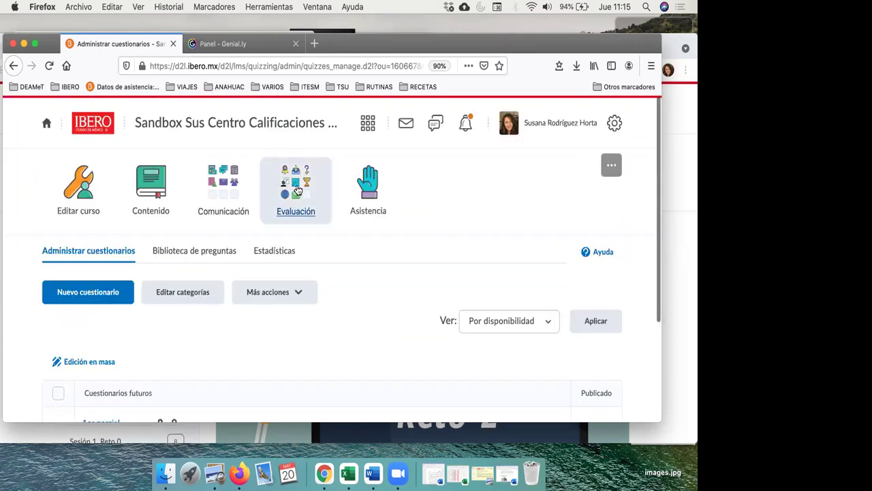
{"action": "left_click", "coordinate": [297, 190]}
{"action": "left_click", "coordinate": [336, 196]}
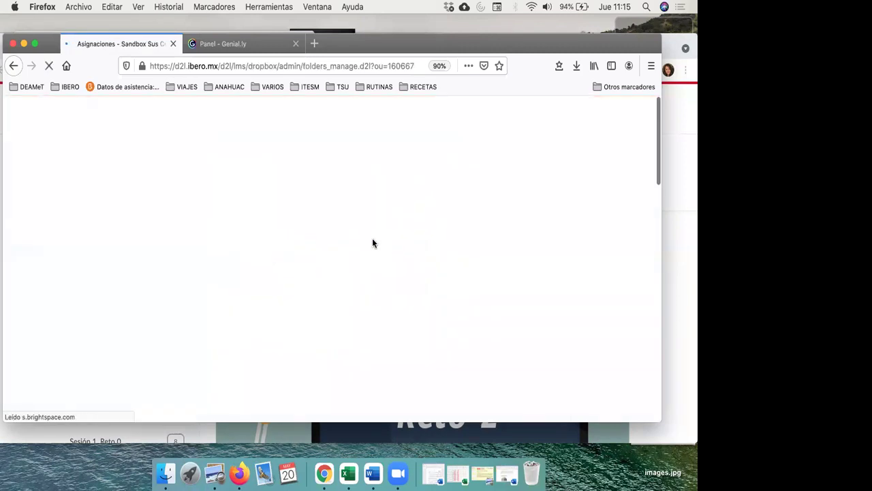
{"action": "scroll", "coordinate": [372, 243], "scroll_direction": "down", "scroll_amount": 8}
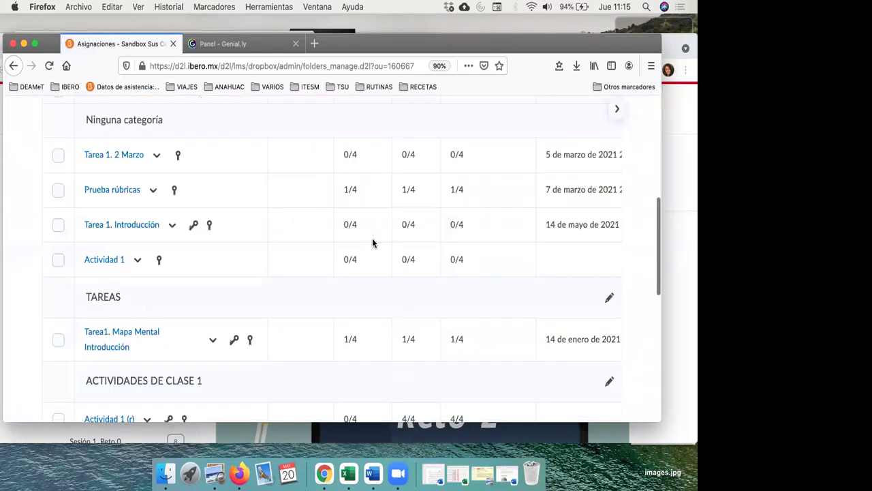
{"action": "scroll", "coordinate": [372, 243], "scroll_direction": "up", "scroll_amount": 1}
{"action": "left_click", "coordinate": [137, 263]}
{"action": "left_click", "coordinate": [184, 160]}
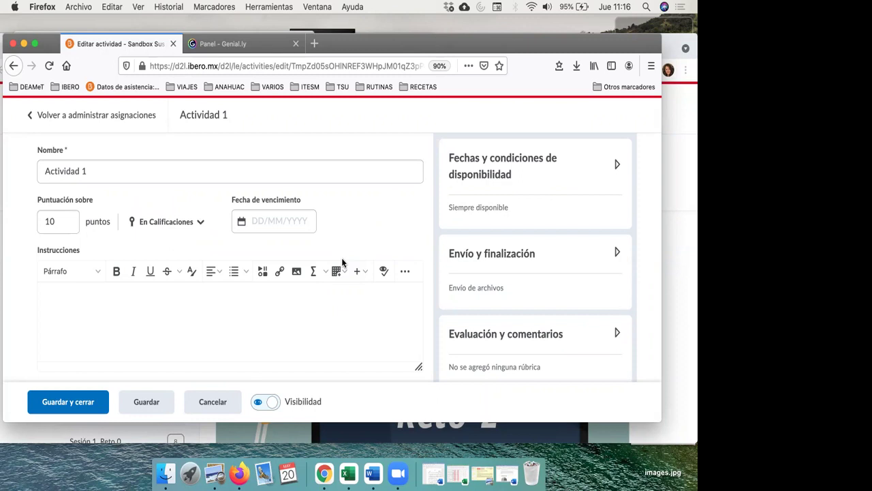
Open the special access management in the assignment's availability dates and conditions, and start adding users to it.
{"action": "left_click", "coordinate": [555, 169]}
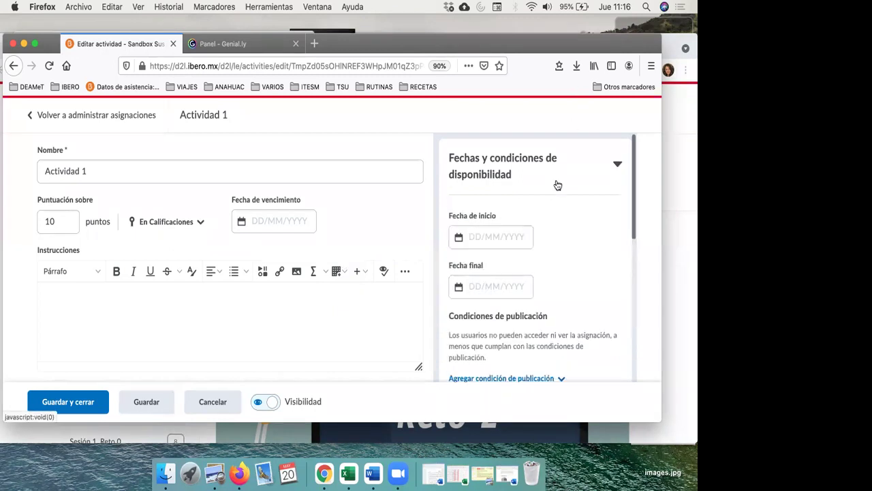
{"action": "scroll", "coordinate": [557, 186], "scroll_direction": "down", "scroll_amount": 3}
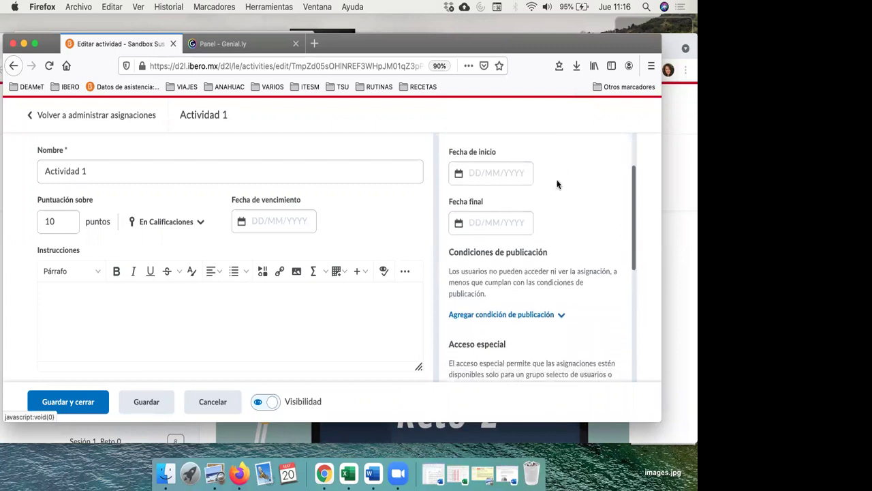
{"action": "left_click", "coordinate": [519, 304]}
{"action": "left_click", "coordinate": [581, 212]}
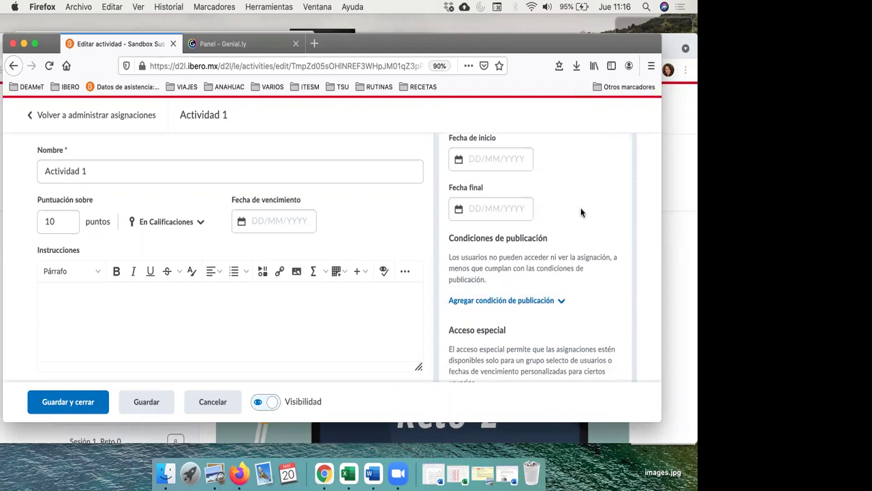
{"action": "scroll", "coordinate": [581, 212], "scroll_direction": "up", "scroll_amount": 2}
{"action": "scroll", "coordinate": [582, 212], "scroll_direction": "down", "scroll_amount": 2}
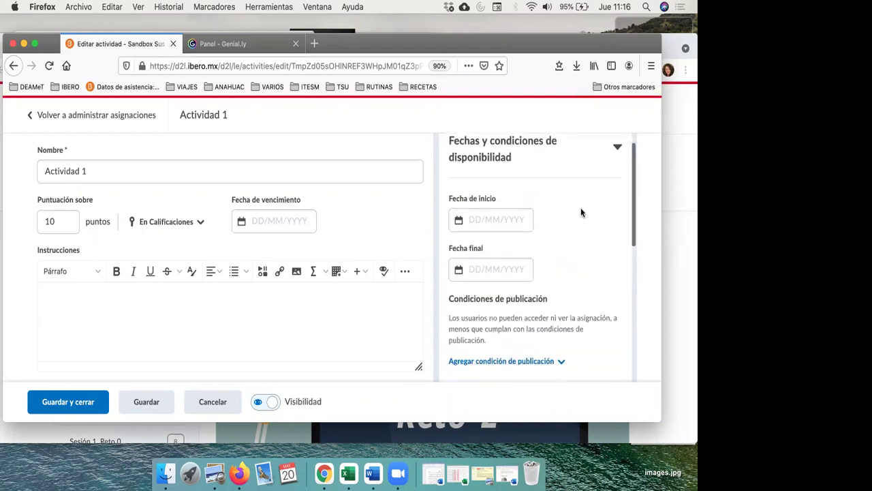
{"action": "scroll", "coordinate": [581, 212], "scroll_direction": "down", "scroll_amount": 1}
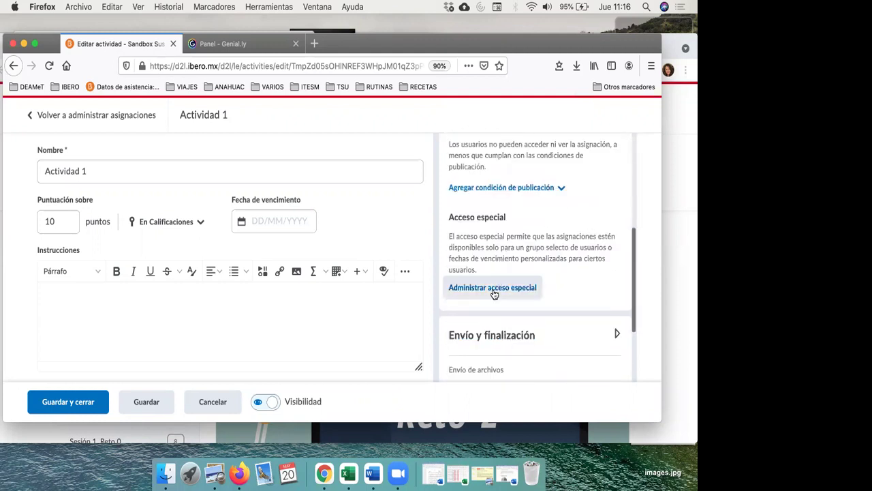
{"action": "left_click", "coordinate": [492, 291]}
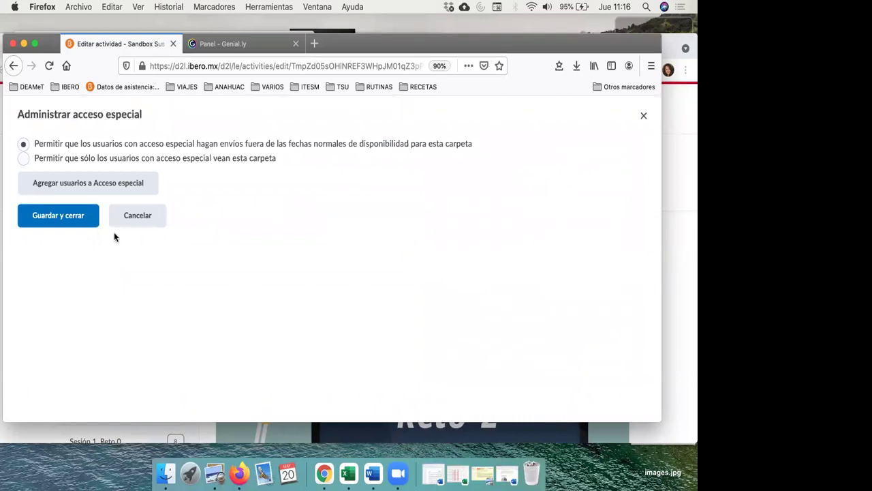
{"action": "left_click", "coordinate": [107, 188]}
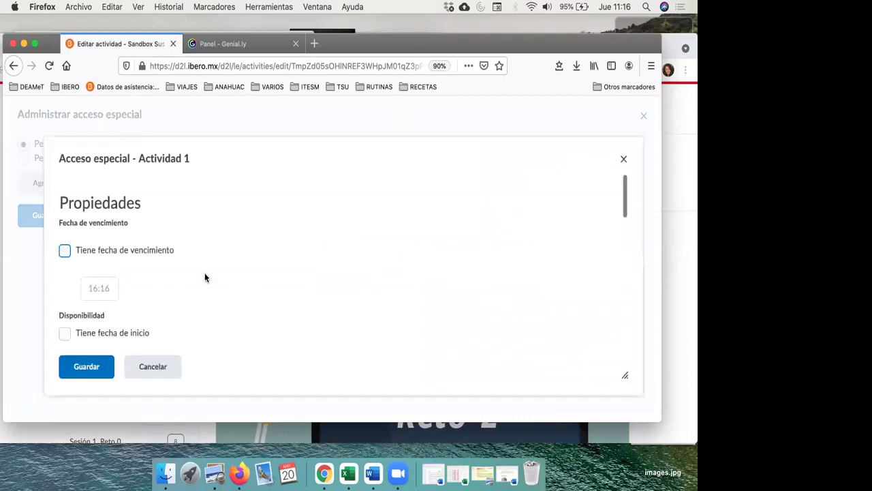
Enable the special access start and end dates for "Actividad 1" and set both to 21/05/2021.
{"action": "scroll", "coordinate": [205, 278], "scroll_direction": "down", "scroll_amount": 3}
{"action": "scroll", "coordinate": [190, 293], "scroll_direction": "up", "scroll_amount": 1}
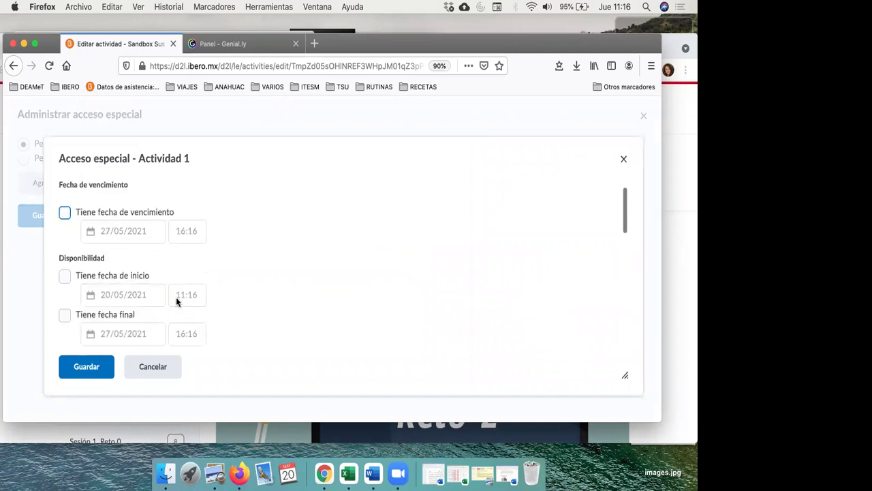
{"action": "scroll", "coordinate": [226, 288], "scroll_direction": "down", "scroll_amount": 3}
{"action": "scroll", "coordinate": [189, 268], "scroll_direction": "up", "scroll_amount": 2}
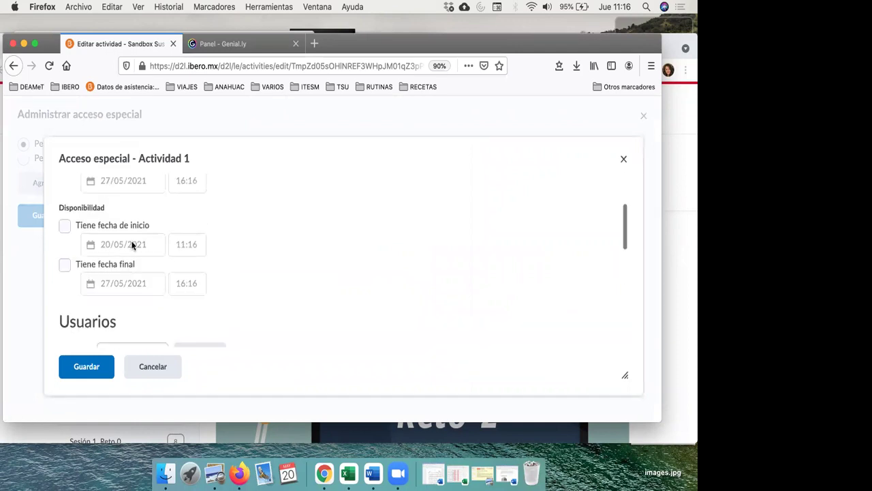
{"action": "left_click", "coordinate": [65, 226]}
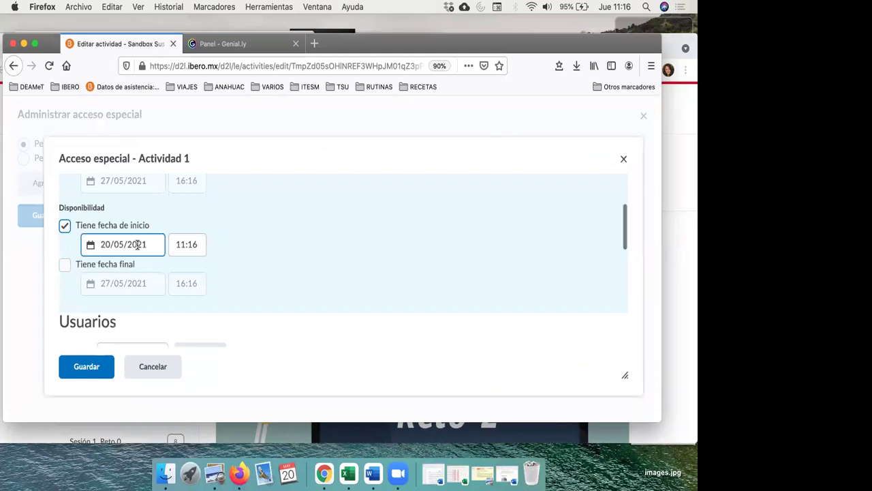
{"action": "left_click", "coordinate": [137, 245]}
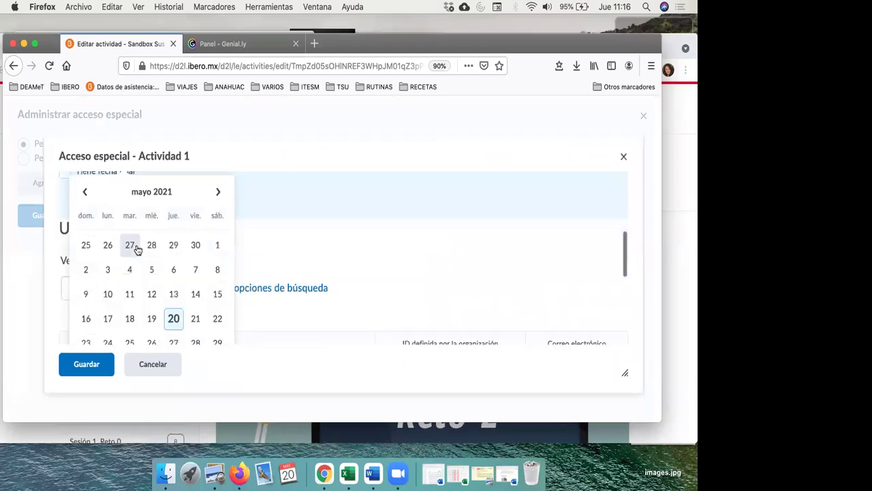
{"action": "left_click", "coordinate": [196, 318]}
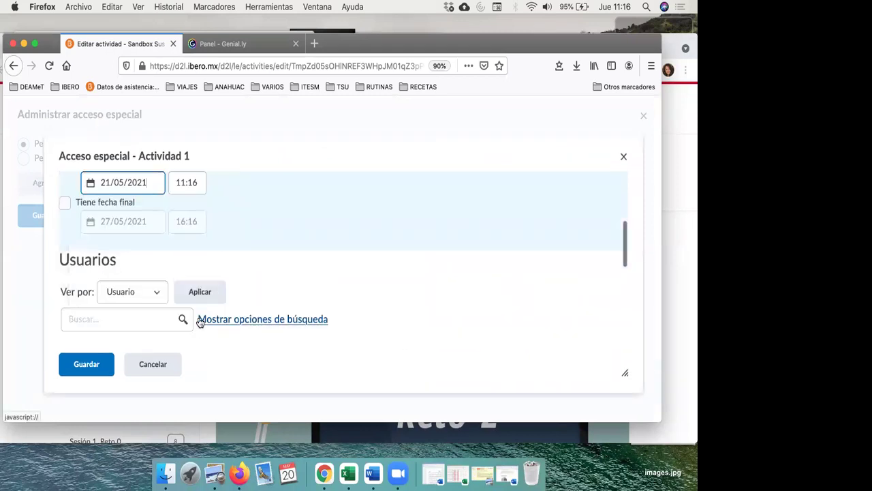
{"action": "left_click", "coordinate": [64, 203]}
{"action": "left_click", "coordinate": [139, 221]}
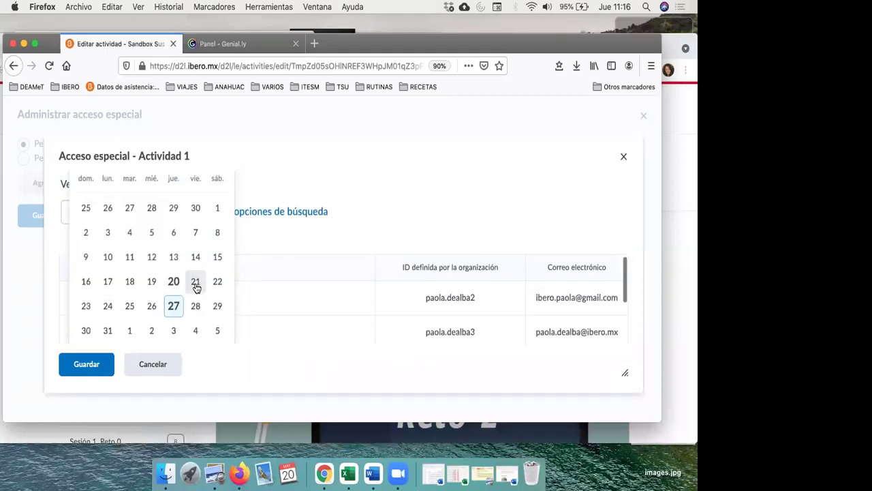
{"action": "left_click", "coordinate": [193, 284]}
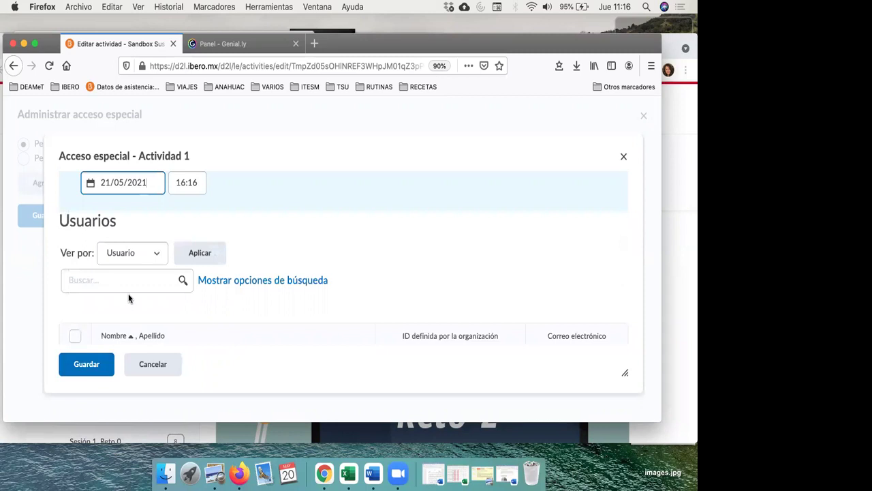
View the special access users by "Secciones" and list the students of "Sección 1 Act 1".
{"action": "scroll", "coordinate": [128, 297], "scroll_direction": "down", "scroll_amount": 5}
{"action": "scroll", "coordinate": [128, 298], "scroll_direction": "up", "scroll_amount": 3}
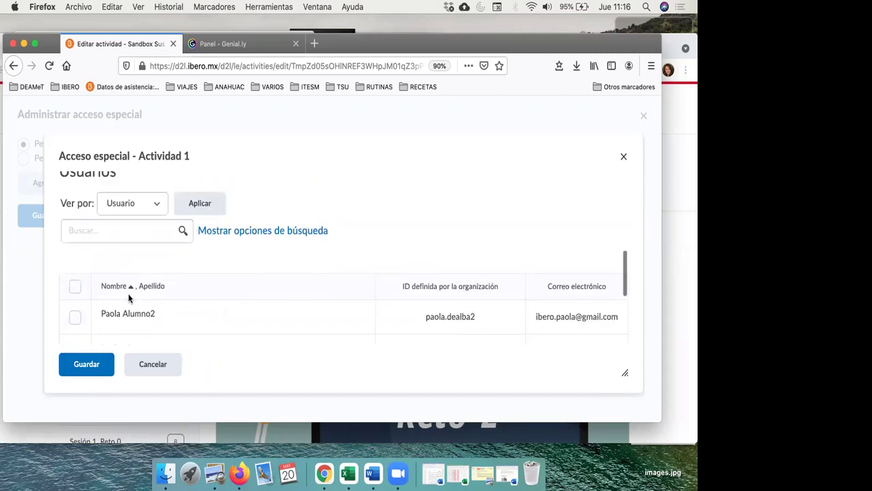
{"action": "left_click", "coordinate": [143, 202]}
{"action": "left_click", "coordinate": [144, 235]}
{"action": "left_click", "coordinate": [197, 204]}
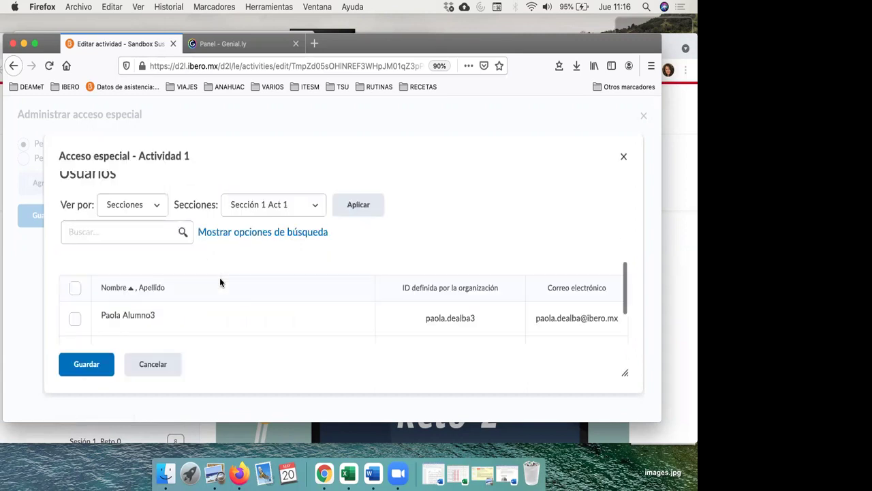
{"action": "scroll", "coordinate": [285, 278], "scroll_direction": "down", "scroll_amount": 1}
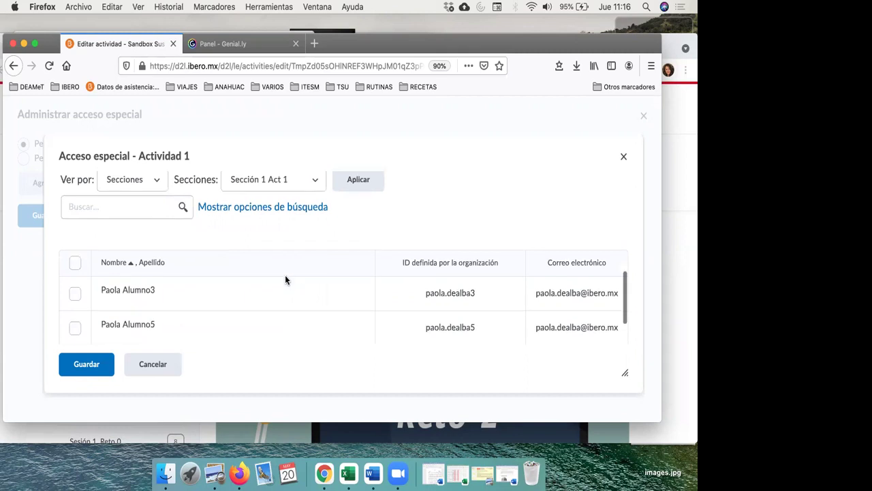
Select all listed students of the section and save the special access for them.
{"action": "scroll", "coordinate": [285, 279], "scroll_direction": "down", "scroll_amount": 1}
{"action": "left_click", "coordinate": [73, 273]}
{"action": "left_click", "coordinate": [75, 242]}
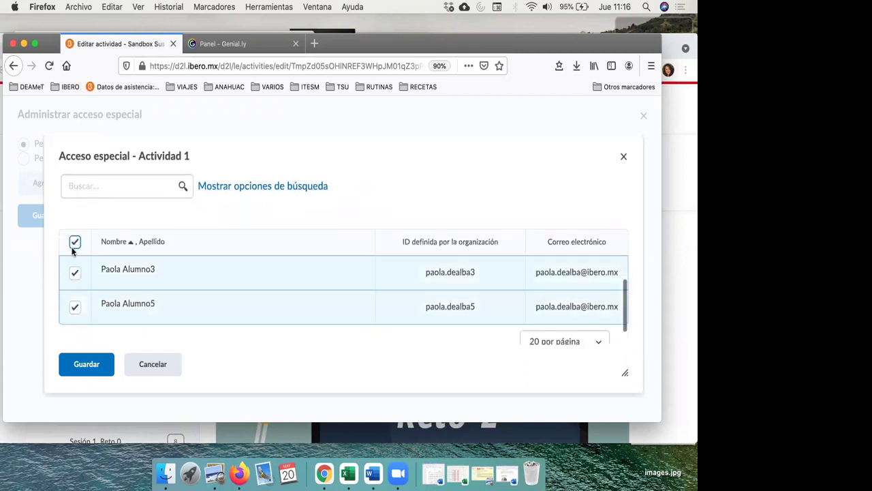
{"action": "left_click", "coordinate": [101, 367]}
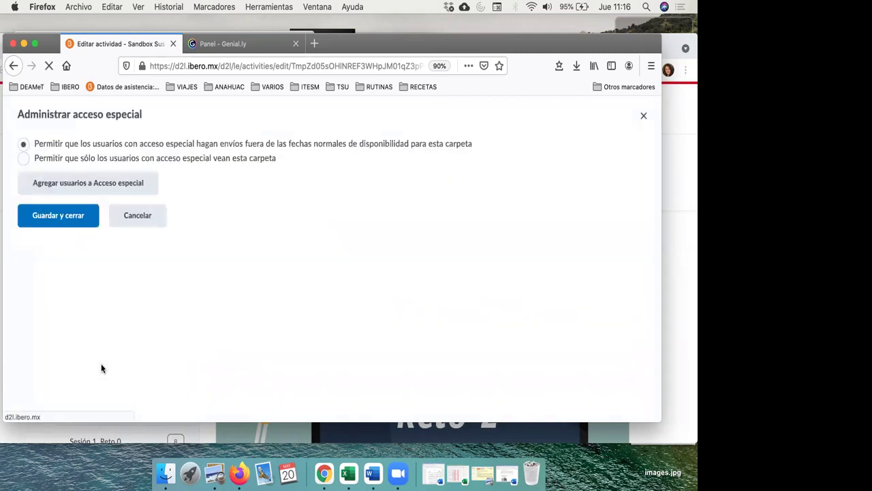
{"action": "left_click", "coordinate": [73, 273]}
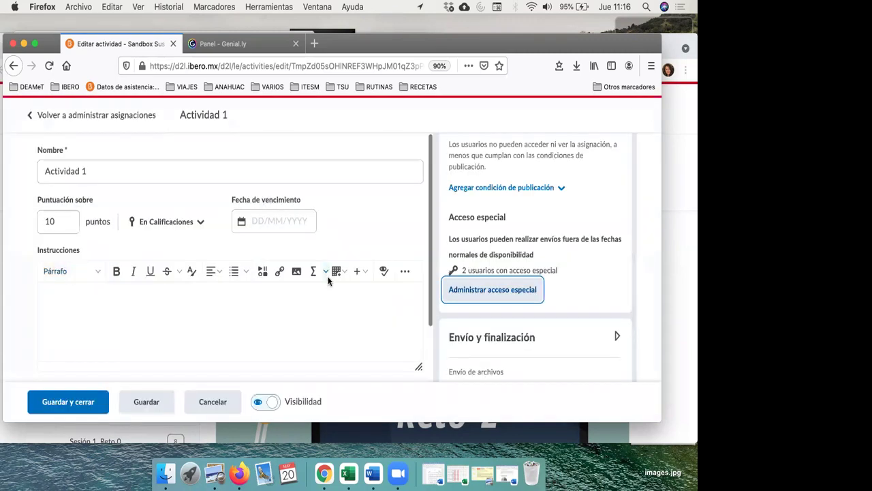
Save and close "Actividad 1", and check its special access mark in the assignment list.
{"action": "scroll", "coordinate": [327, 280], "scroll_direction": "down", "scroll_amount": 1}
{"action": "left_click", "coordinate": [73, 402]}
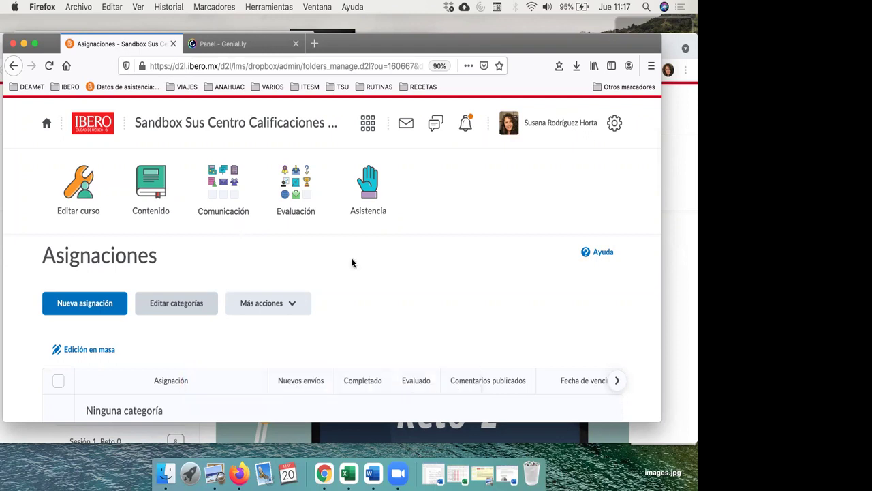
{"action": "scroll", "coordinate": [370, 300], "scroll_direction": "down", "scroll_amount": 5}
{"action": "scroll", "coordinate": [370, 300], "scroll_direction": "down", "scroll_amount": 1}
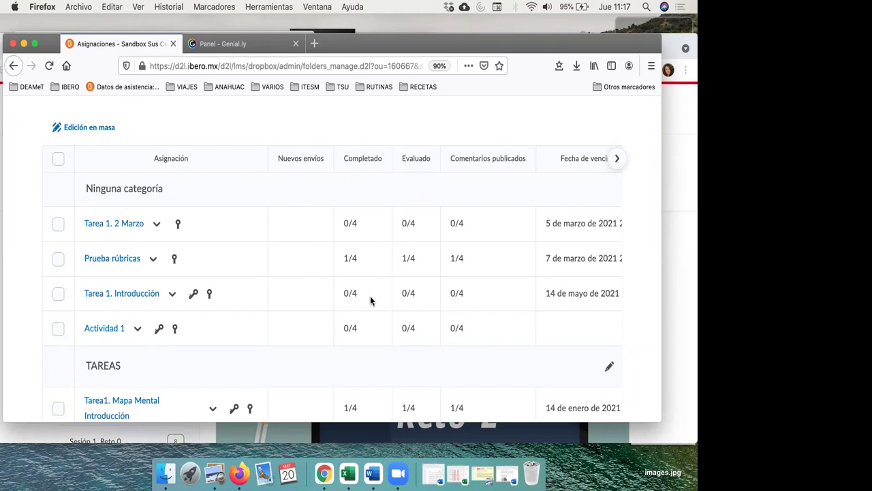
{"action": "scroll", "coordinate": [370, 295], "scroll_direction": "up", "scroll_amount": 6}
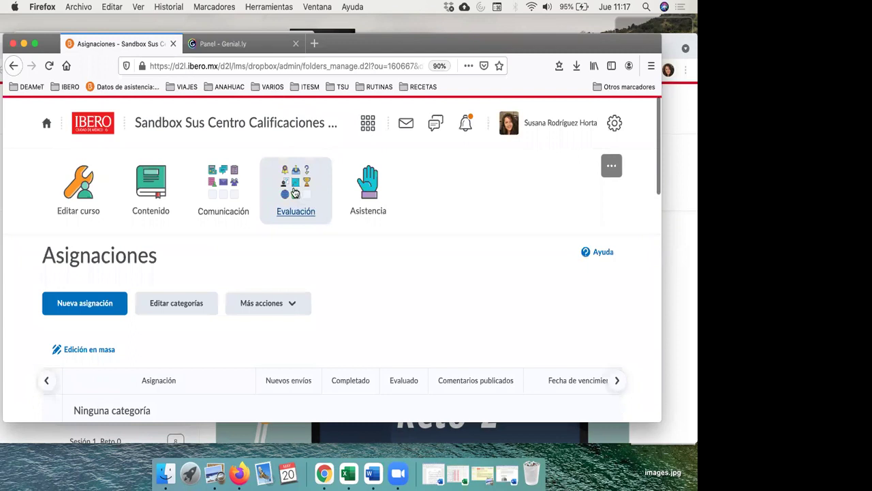
Return to the course home page, open "Noticias" and start a new news item.
{"action": "left_click", "coordinate": [295, 193]}
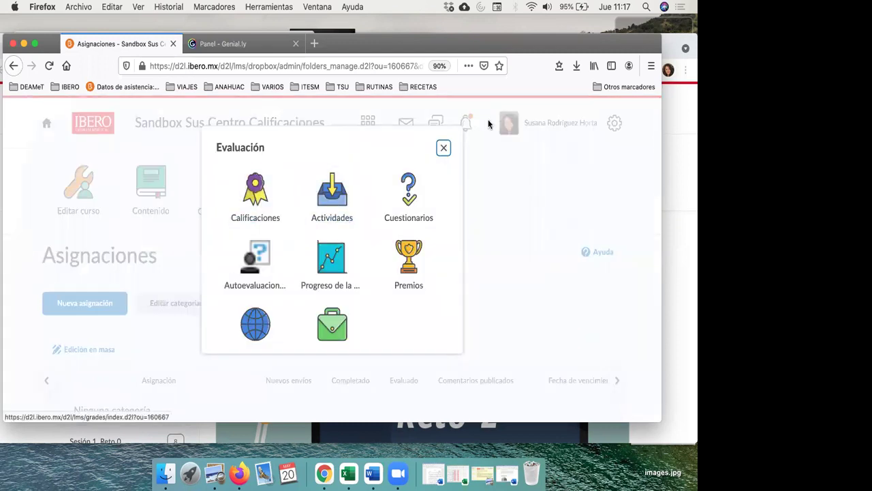
{"action": "left_click", "coordinate": [446, 152]}
{"action": "left_click", "coordinate": [232, 123]}
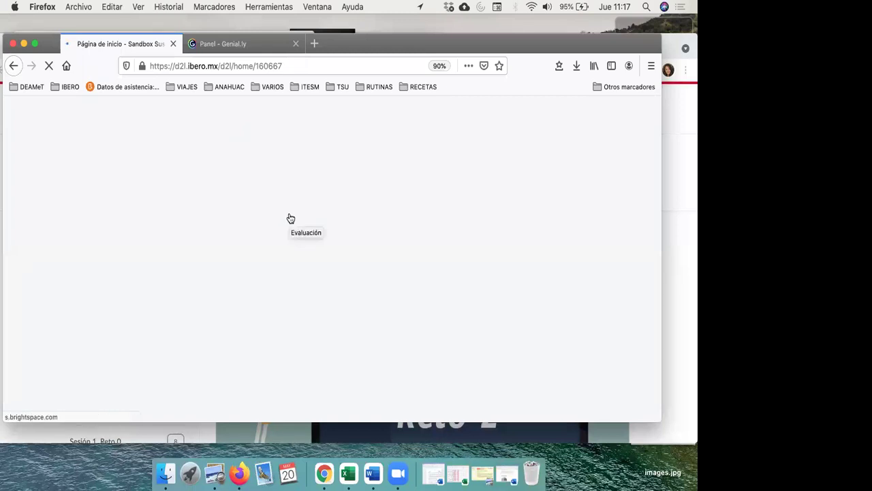
{"action": "scroll", "coordinate": [289, 217], "scroll_direction": "down", "scroll_amount": 1}
{"action": "scroll", "coordinate": [288, 212], "scroll_direction": "down", "scroll_amount": 2}
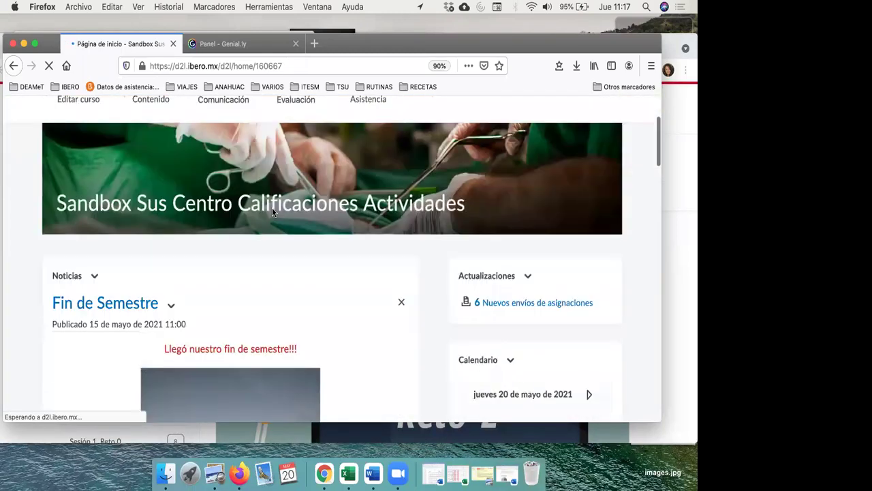
{"action": "left_click", "coordinate": [68, 278]}
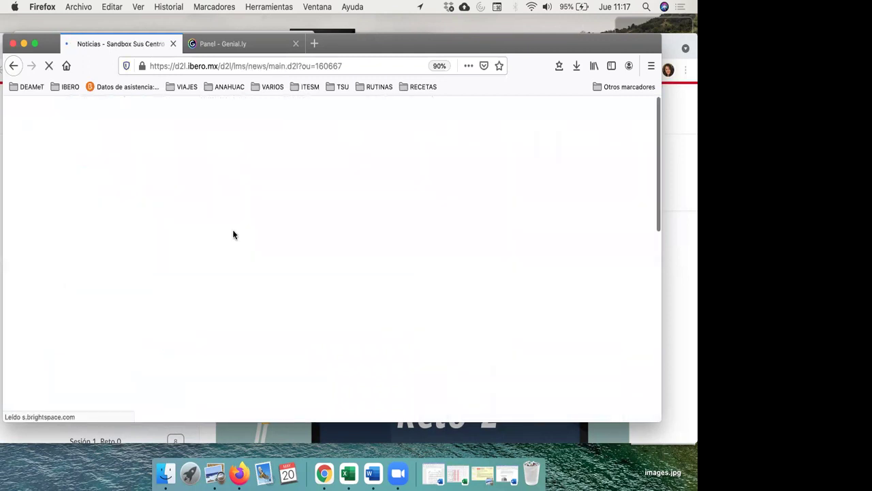
{"action": "scroll", "coordinate": [233, 235], "scroll_direction": "down", "scroll_amount": 3}
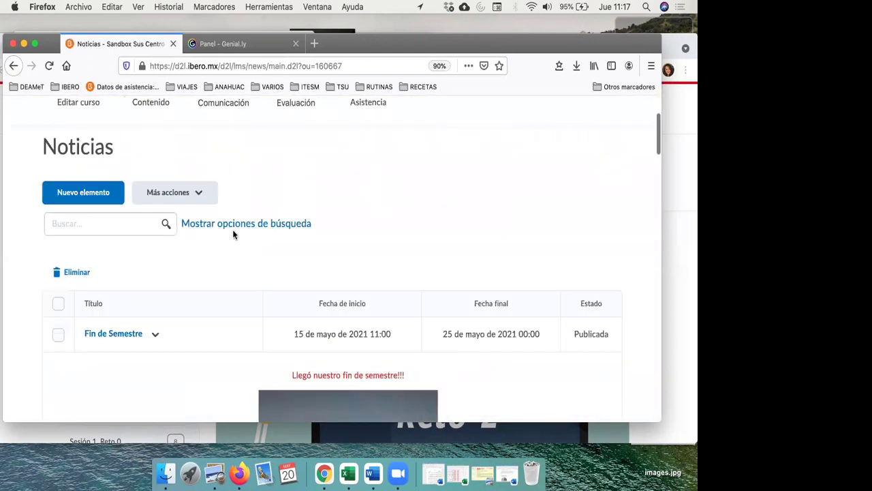
{"action": "scroll", "coordinate": [232, 234], "scroll_direction": "down", "scroll_amount": 1}
{"action": "left_click", "coordinate": [104, 162]}
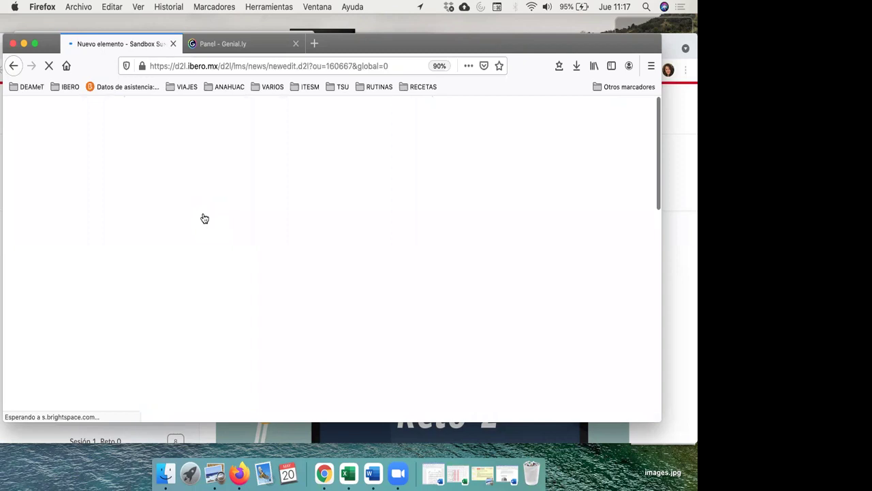
Give the news item the heading "Entrega Urgente" and the content "Límite de tiempo entrega....".
{"action": "scroll", "coordinate": [203, 214], "scroll_direction": "down", "scroll_amount": 3}
{"action": "left_click", "coordinate": [202, 201]}
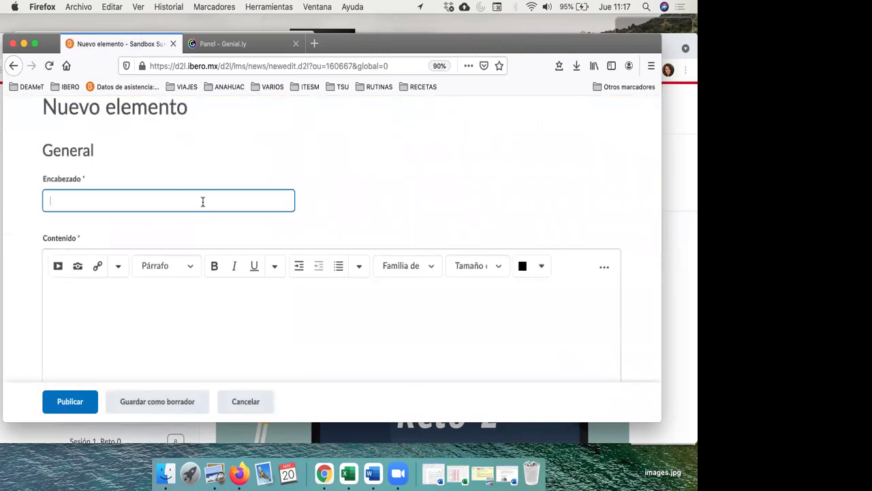
{"action": "type", "text": "Entrega Urgente"}
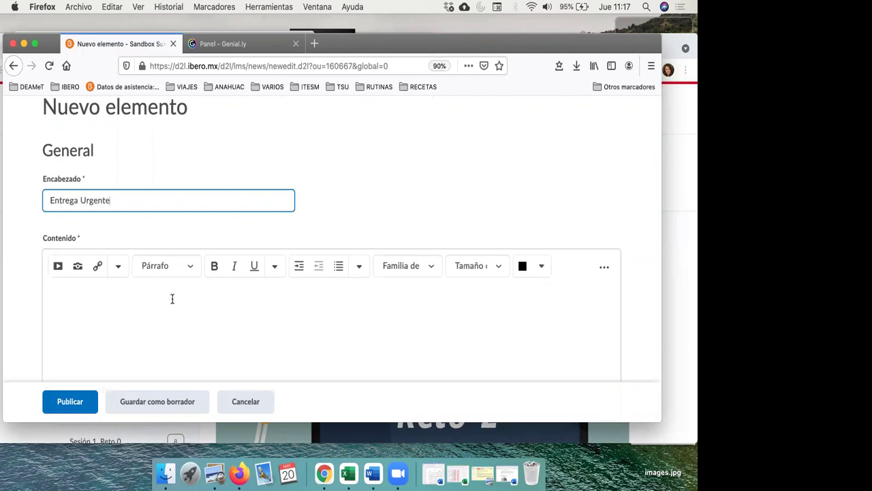
{"action": "left_click", "coordinate": [161, 322]}
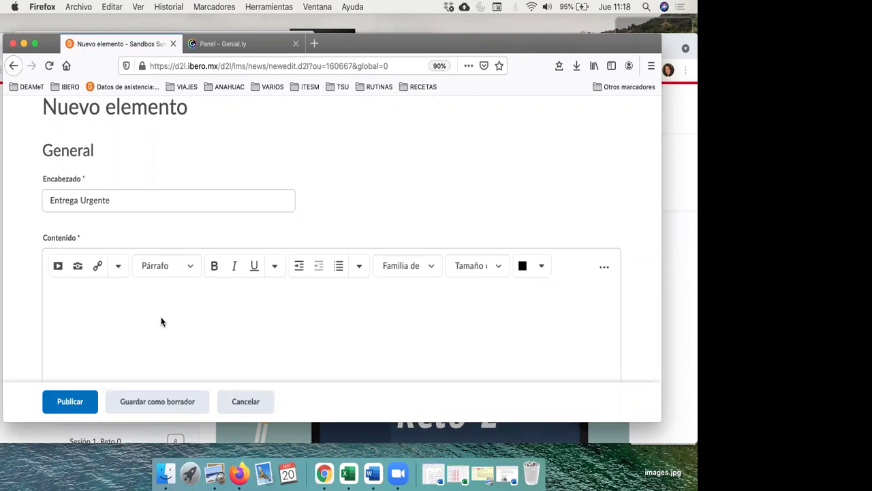
{"action": "scroll", "coordinate": [161, 321], "scroll_direction": "down", "scroll_amount": 1}
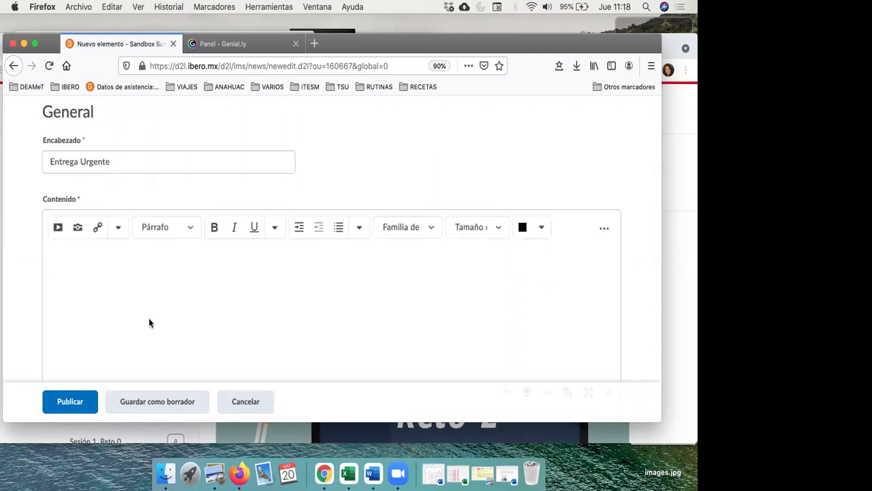
{"action": "type", "text": "Límite de tiempo entrega.."}
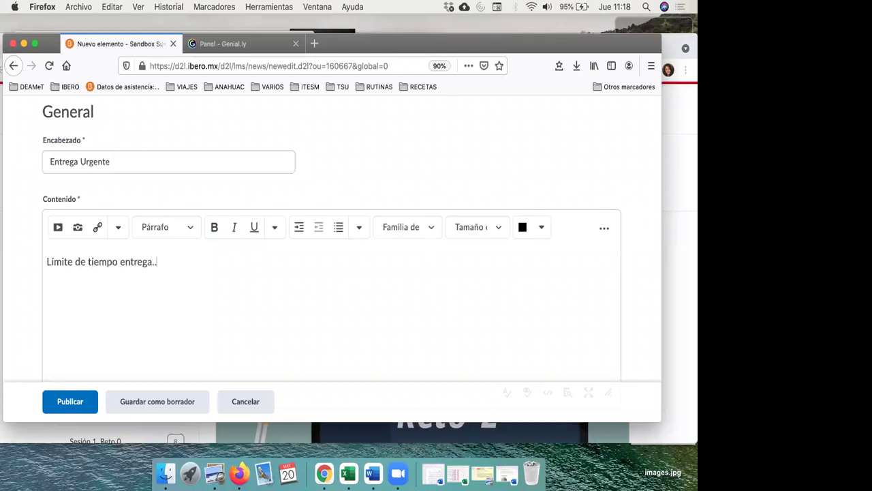
{"action": "scroll", "coordinate": [351, 273], "scroll_direction": "down", "scroll_amount": 6}
{"action": "scroll", "coordinate": [351, 272], "scroll_direction": "down", "scroll_amount": 6}
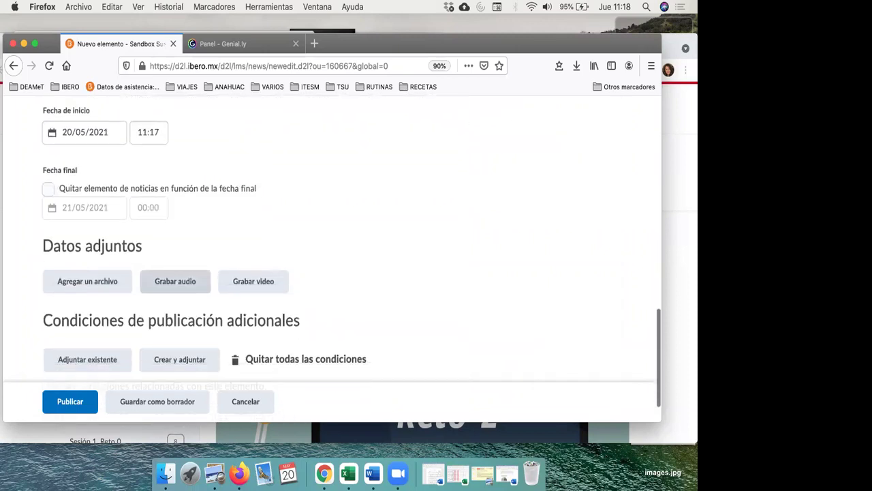
{"action": "scroll", "coordinate": [332, 259], "scroll_direction": "down", "scroll_amount": 1}
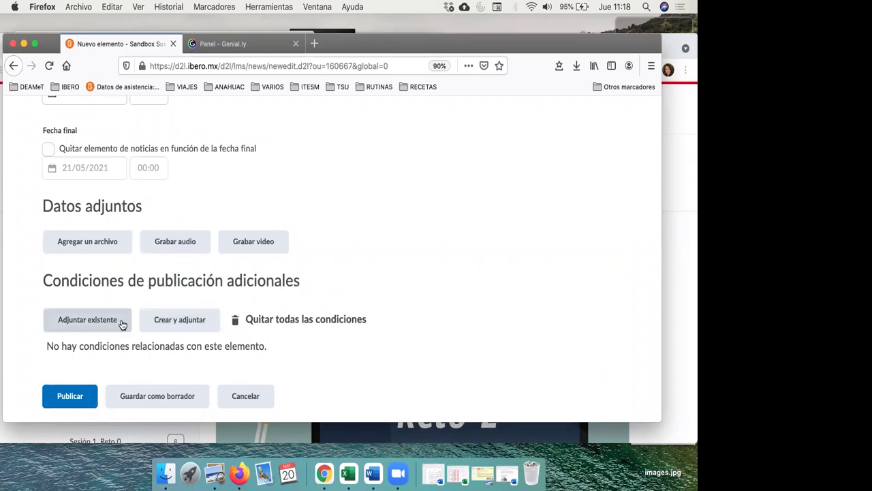
{"action": "left_click", "coordinate": [168, 321]}
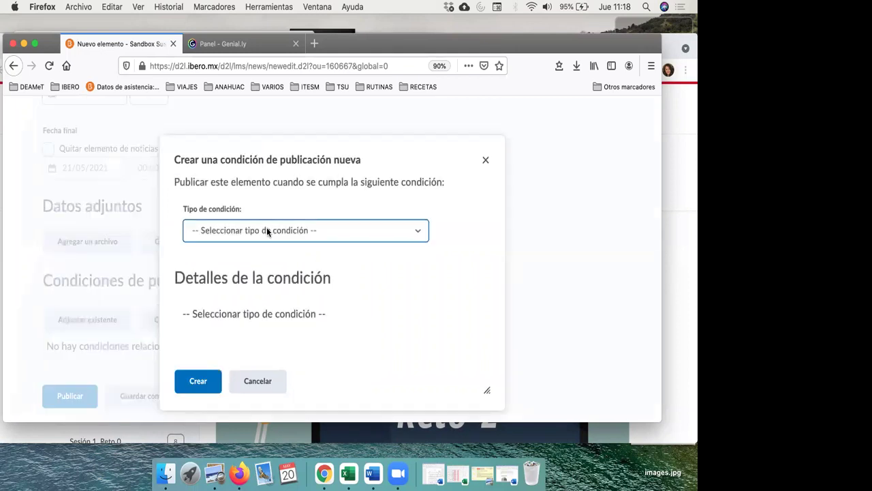
{"action": "left_click", "coordinate": [267, 230]}
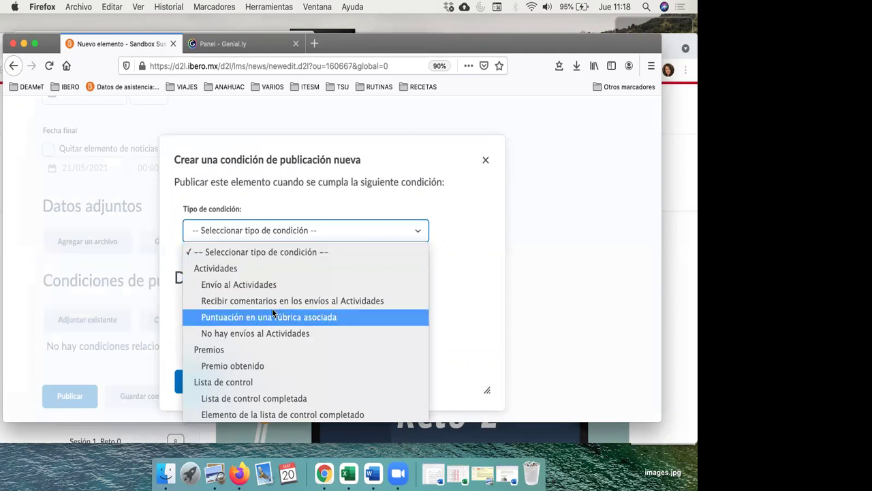
{"action": "scroll", "coordinate": [272, 308], "scroll_direction": "down", "scroll_amount": 3}
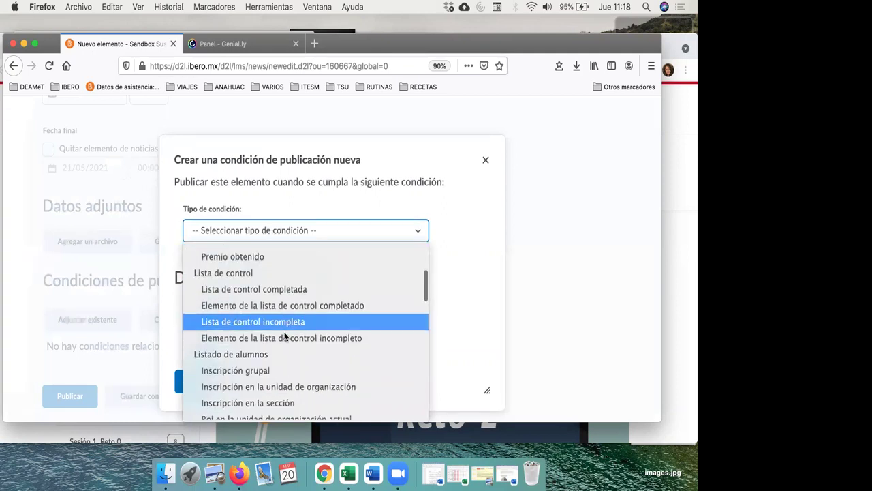
{"action": "scroll", "coordinate": [285, 337], "scroll_direction": "down", "scroll_amount": 2}
{"action": "left_click", "coordinate": [289, 355]}
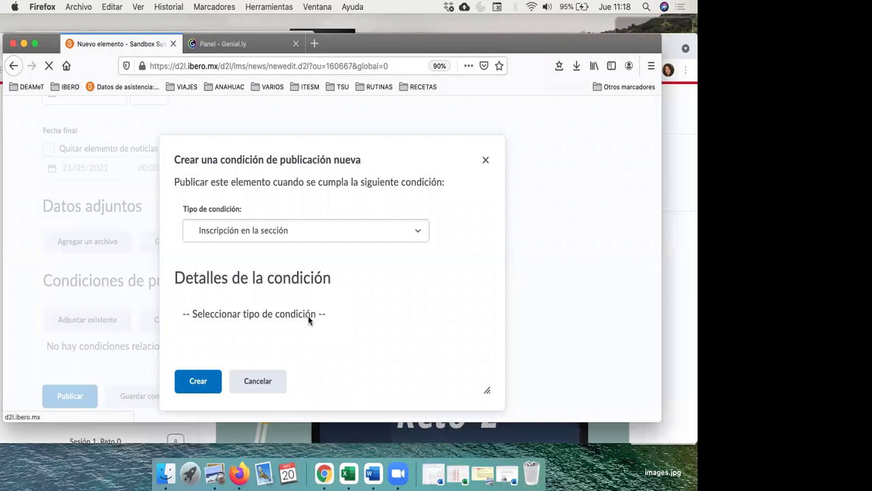
{"action": "scroll", "coordinate": [300, 314], "scroll_direction": "down", "scroll_amount": 1}
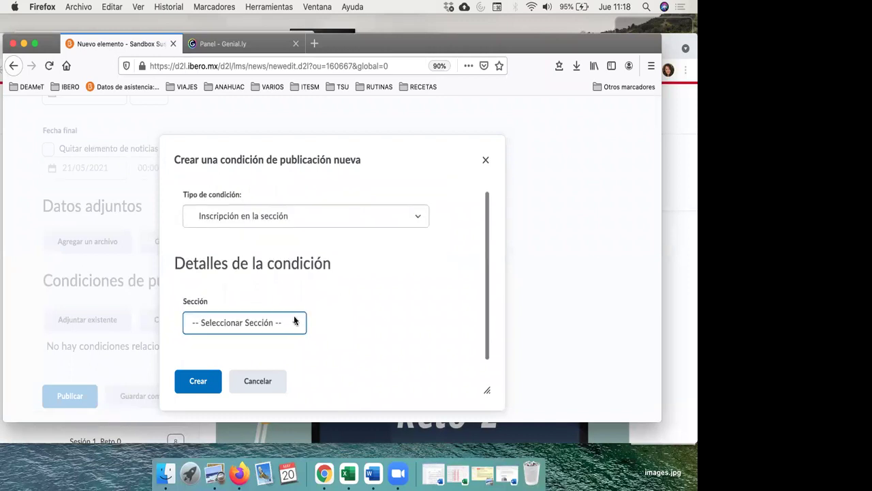
{"action": "left_click", "coordinate": [294, 320]}
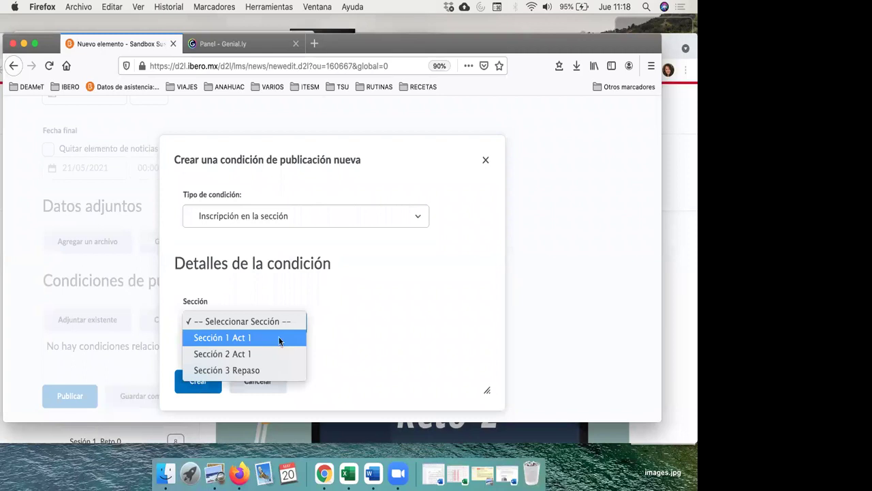
{"action": "left_click", "coordinate": [279, 337]}
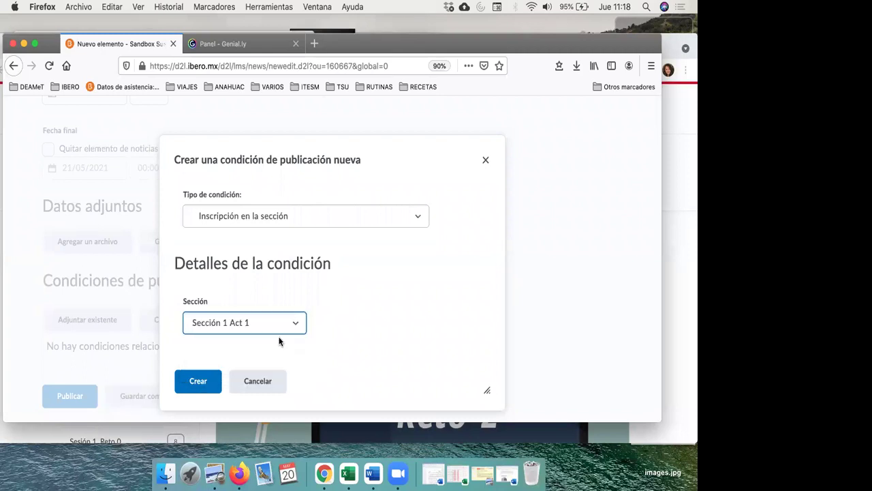
{"action": "left_click", "coordinate": [273, 381]}
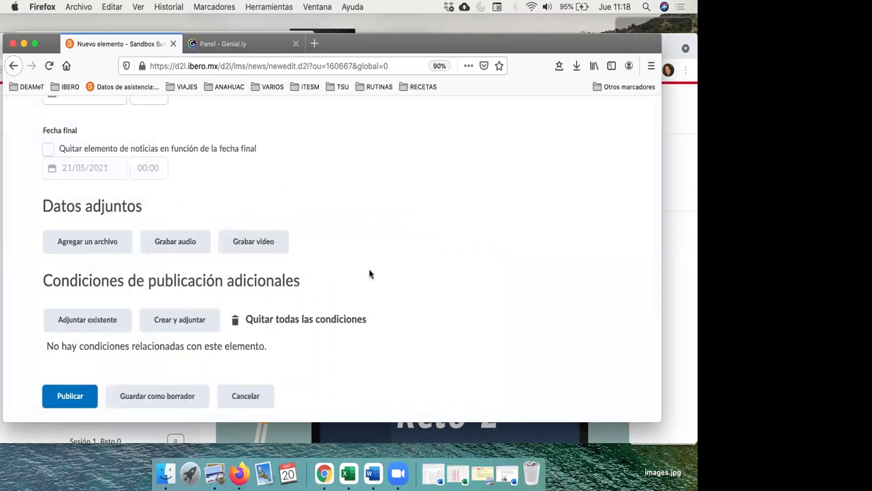
{"action": "scroll", "coordinate": [368, 269], "scroll_direction": "up", "scroll_amount": 5}
{"action": "scroll", "coordinate": [368, 269], "scroll_direction": "down", "scroll_amount": 2}
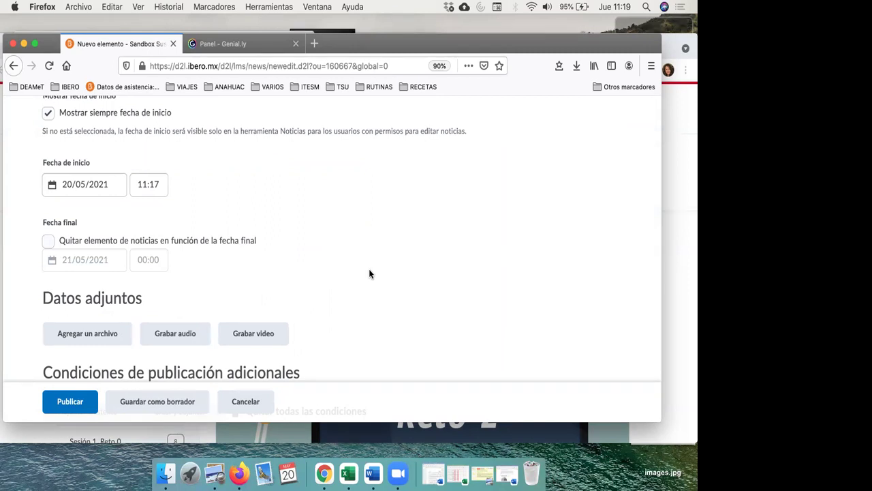
{"action": "scroll", "coordinate": [368, 273], "scroll_direction": "down", "scroll_amount": 1}
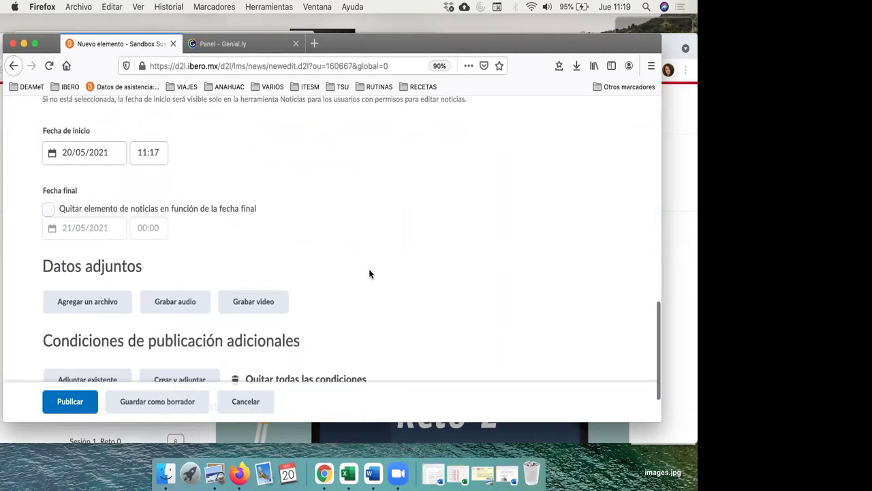
{"action": "scroll", "coordinate": [391, 250], "scroll_direction": "down", "scroll_amount": 1}
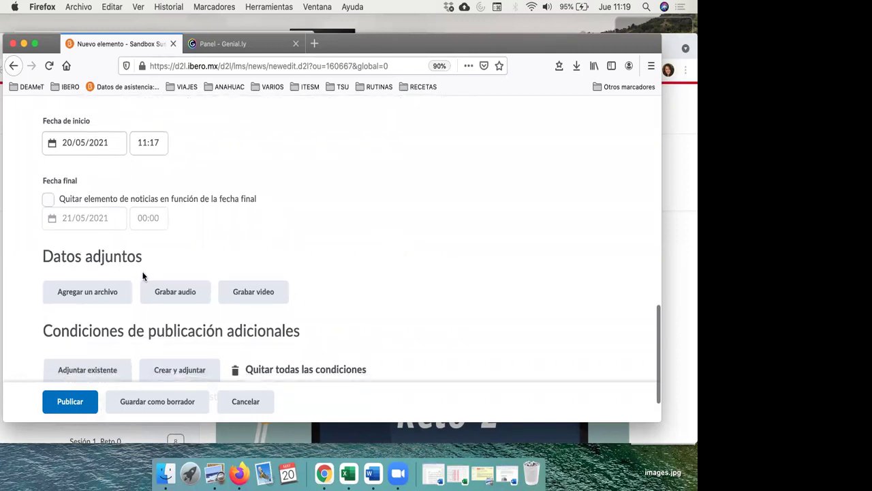
{"action": "scroll", "coordinate": [145, 272], "scroll_direction": "down", "scroll_amount": 2}
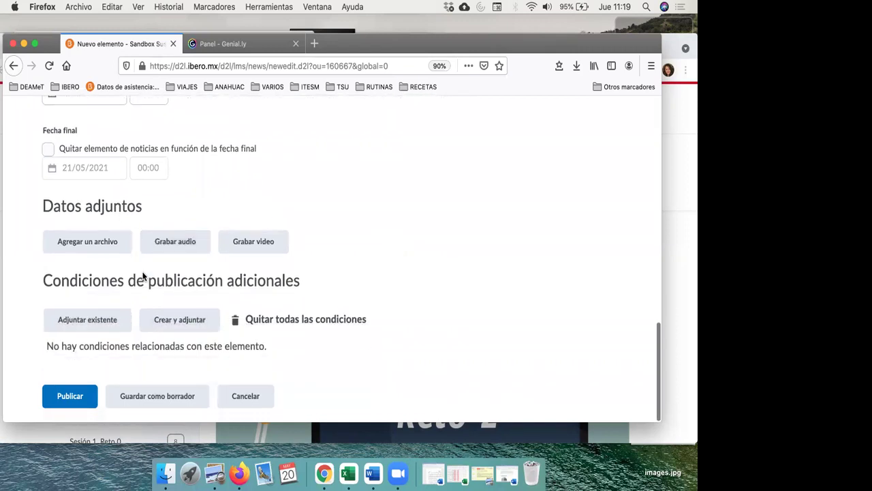
{"action": "left_click", "coordinate": [177, 323]}
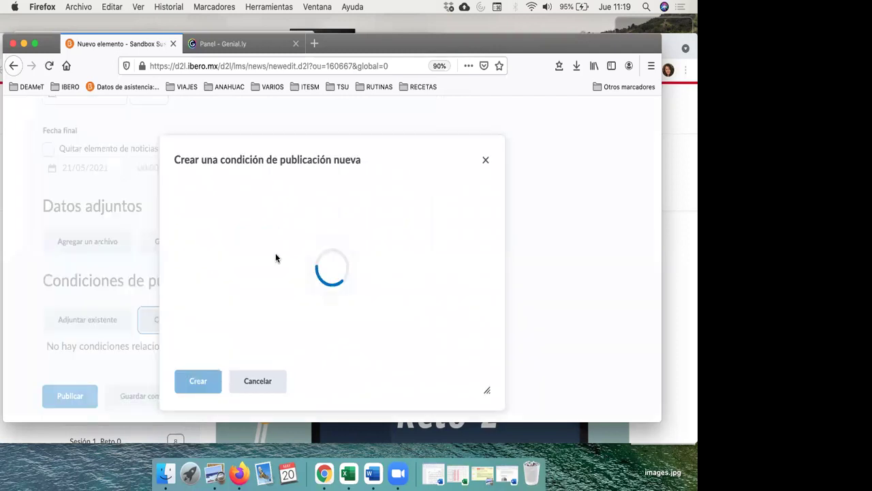
{"action": "left_click", "coordinate": [484, 162]}
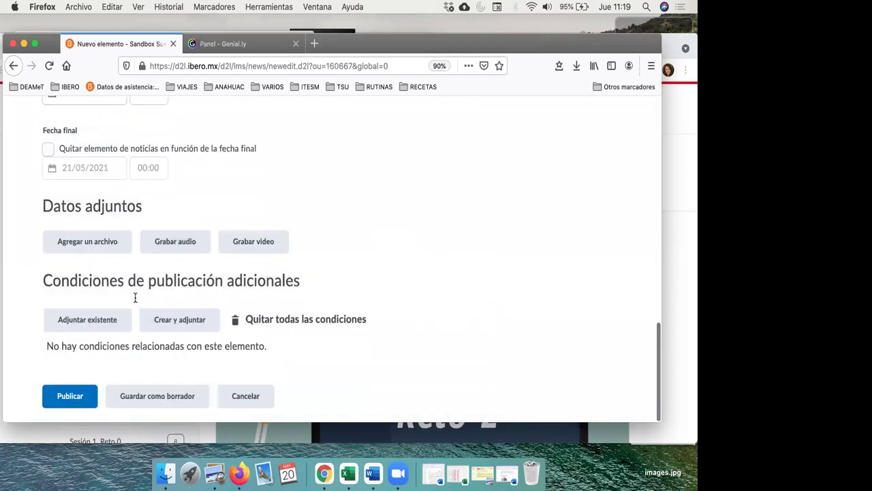
Attach the existing release condition for enrolment in "Sección 1 Act 1" to the news item.
{"action": "left_click", "coordinate": [94, 320]}
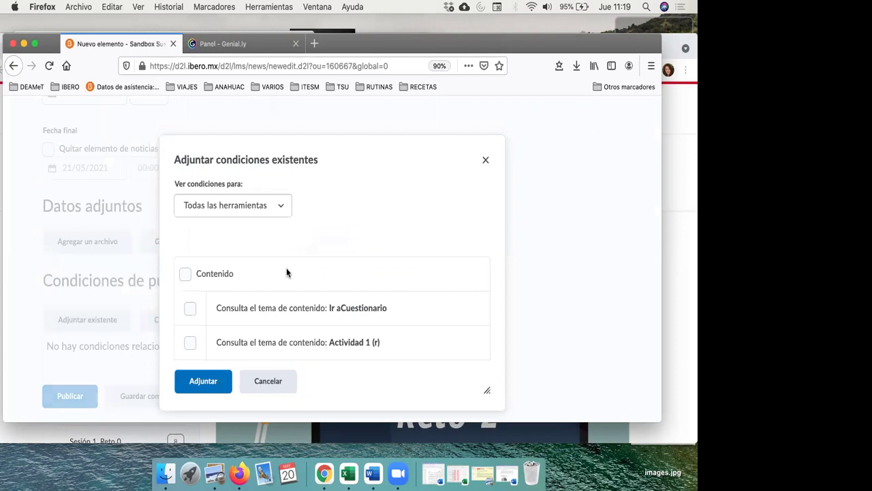
{"action": "scroll", "coordinate": [328, 271], "scroll_direction": "down", "scroll_amount": 2}
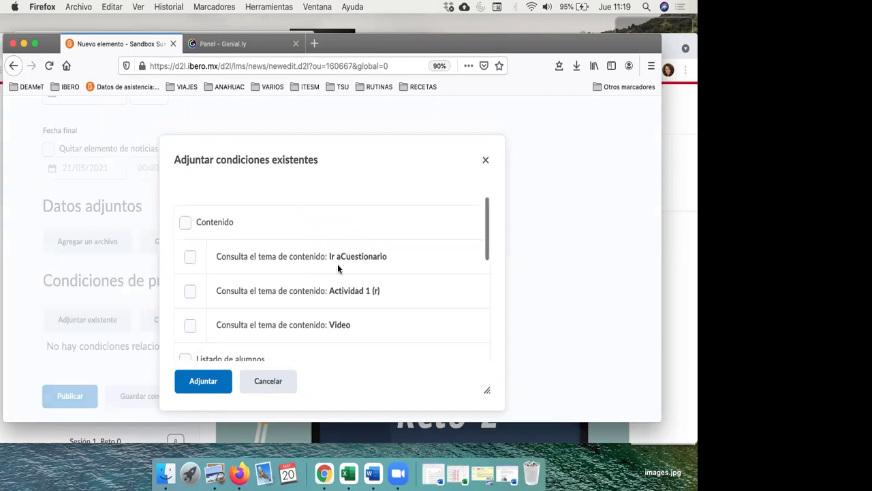
{"action": "scroll", "coordinate": [346, 269], "scroll_direction": "down", "scroll_amount": 2}
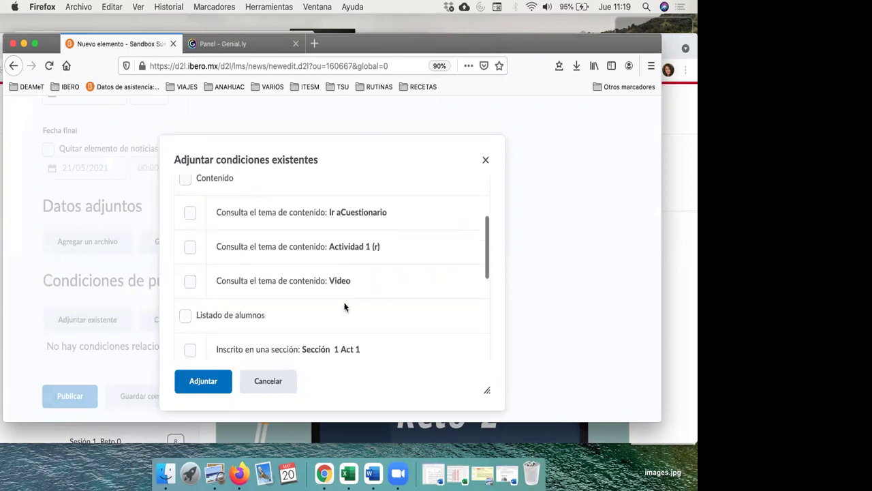
{"action": "scroll", "coordinate": [345, 307], "scroll_direction": "down", "scroll_amount": 2}
{"action": "scroll", "coordinate": [228, 295], "scroll_direction": "down", "scroll_amount": 1}
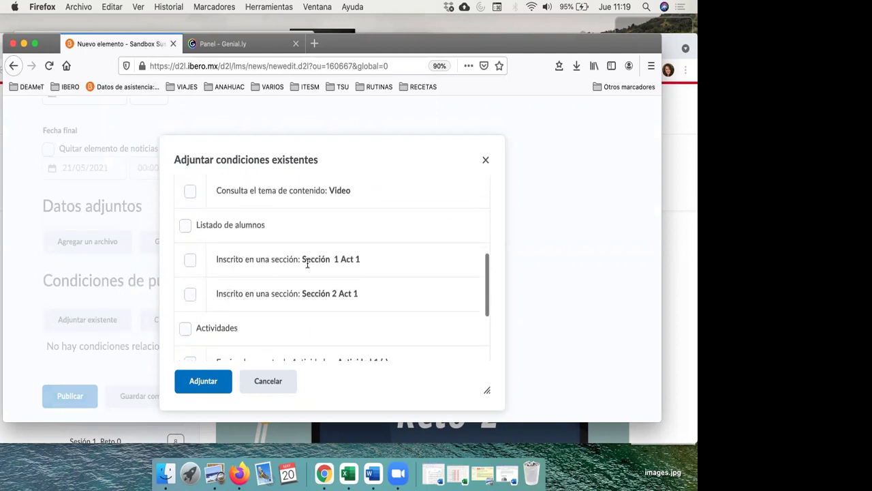
{"action": "left_click", "coordinate": [188, 260]}
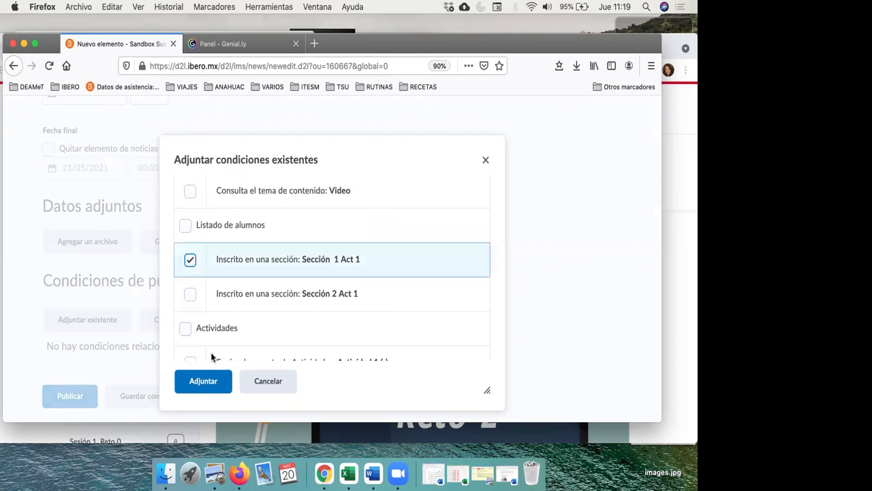
{"action": "left_click", "coordinate": [204, 382]}
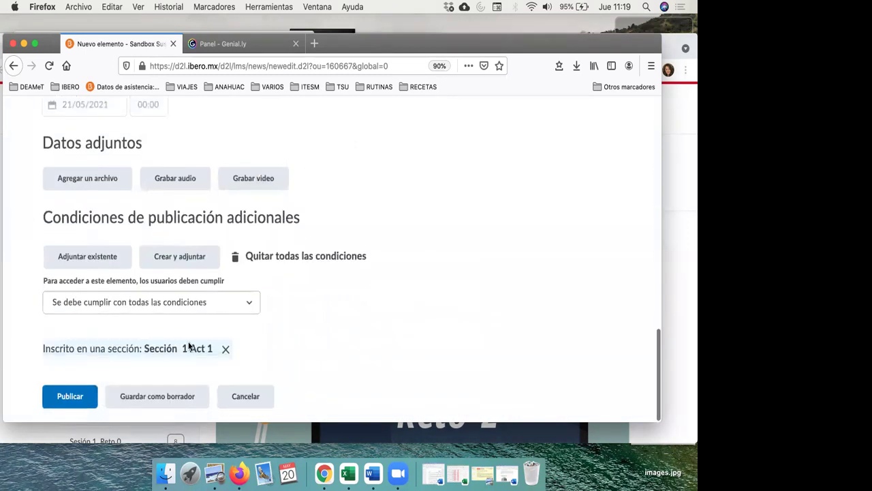
Publish the news item and check the condition mark beside "Entrega Urgente" in the news list.
{"action": "left_click", "coordinate": [73, 401]}
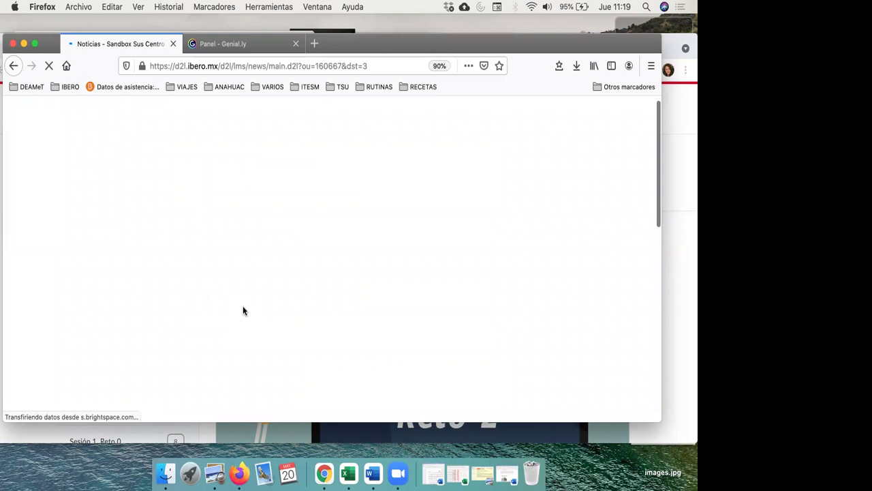
{"action": "scroll", "coordinate": [243, 308], "scroll_direction": "down", "scroll_amount": 3}
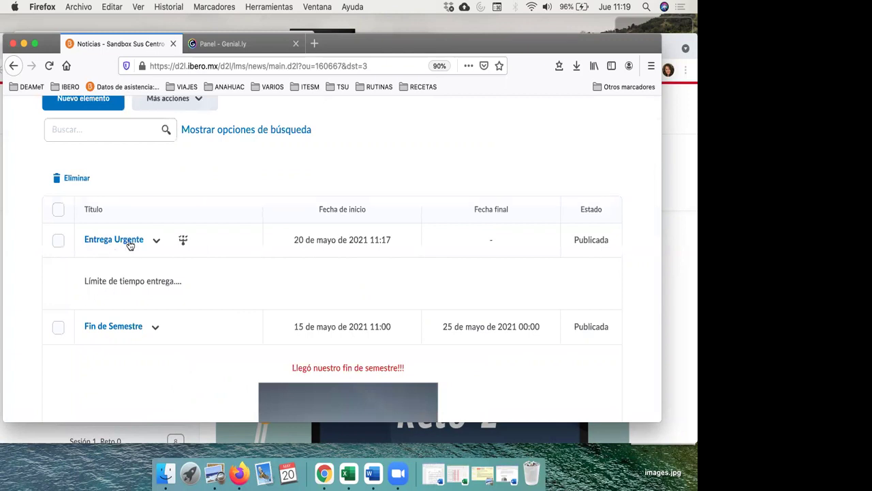
{"action": "mouse_move", "coordinate": [182, 242]}
{"action": "scroll", "coordinate": [185, 241], "scroll_direction": "up", "scroll_amount": 5}
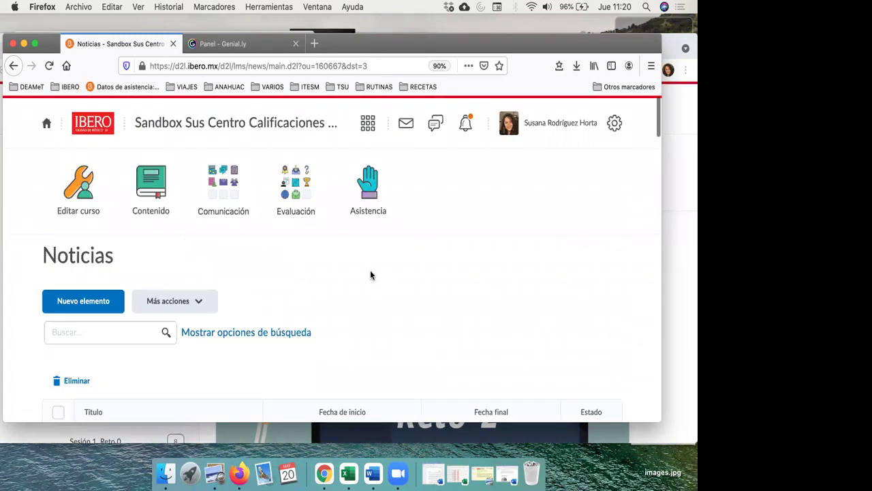
{"action": "scroll", "coordinate": [364, 295], "scroll_direction": "down", "scroll_amount": 3}
{"action": "scroll", "coordinate": [364, 295], "scroll_direction": "up", "scroll_amount": 3}
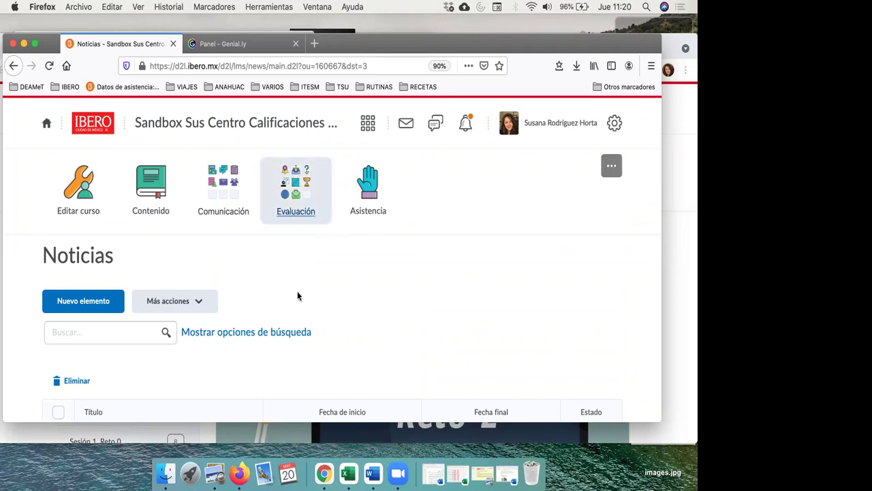
Open the course's "Foros" tool and view its forum list.
{"action": "scroll", "coordinate": [297, 311], "scroll_direction": "down", "scroll_amount": 1}
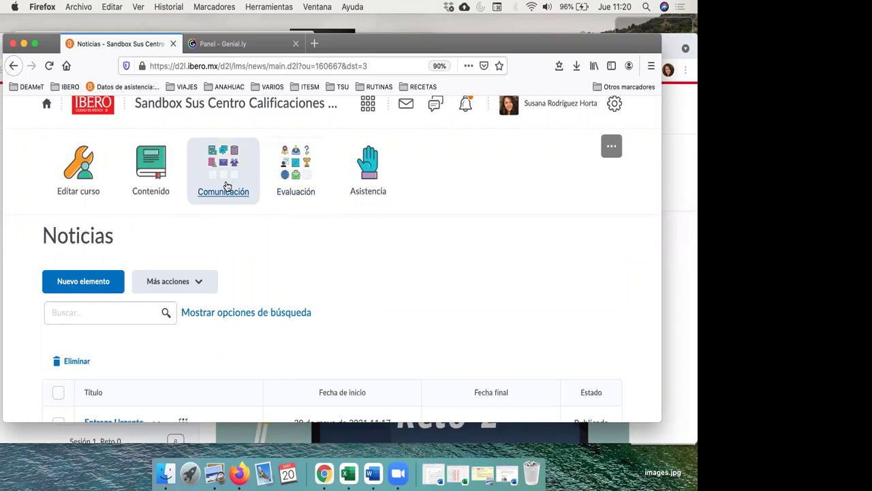
{"action": "left_click", "coordinate": [227, 186]}
{"action": "left_click", "coordinate": [340, 198]}
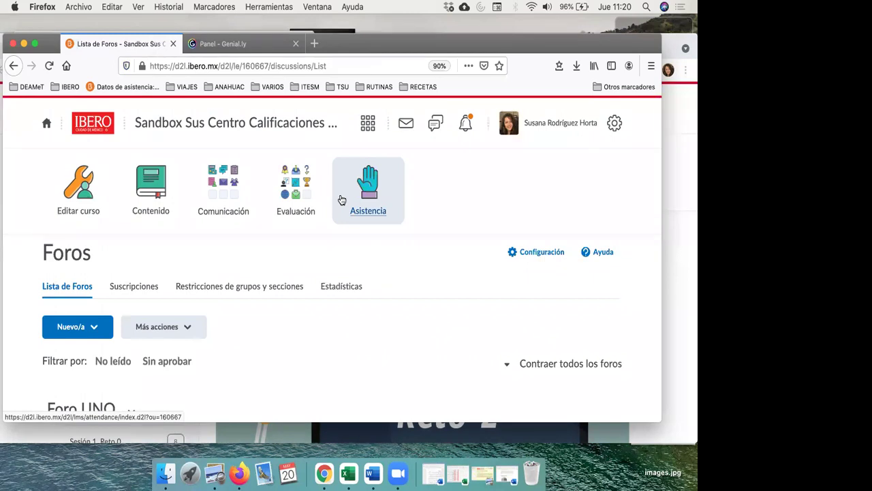
{"action": "scroll", "coordinate": [342, 199], "scroll_direction": "down", "scroll_amount": 3}
{"action": "scroll", "coordinate": [342, 200], "scroll_direction": "down", "scroll_amount": 2}
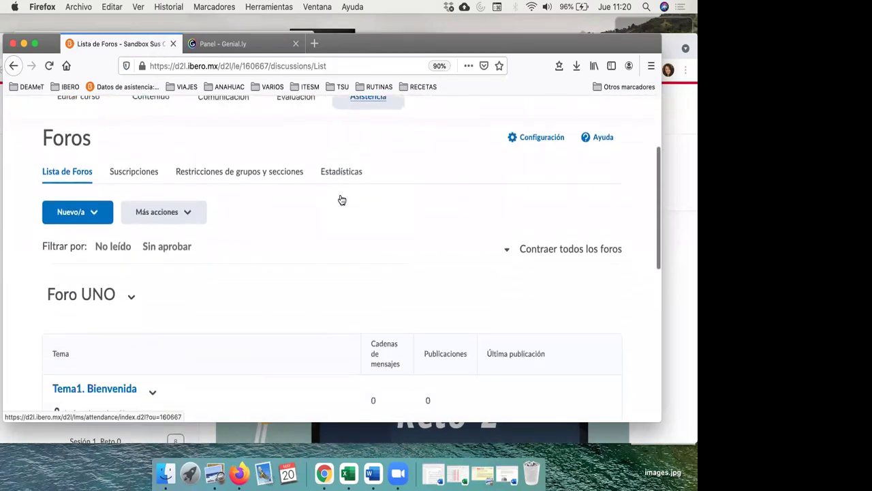
{"action": "scroll", "coordinate": [342, 200], "scroll_direction": "up", "scroll_amount": 1}
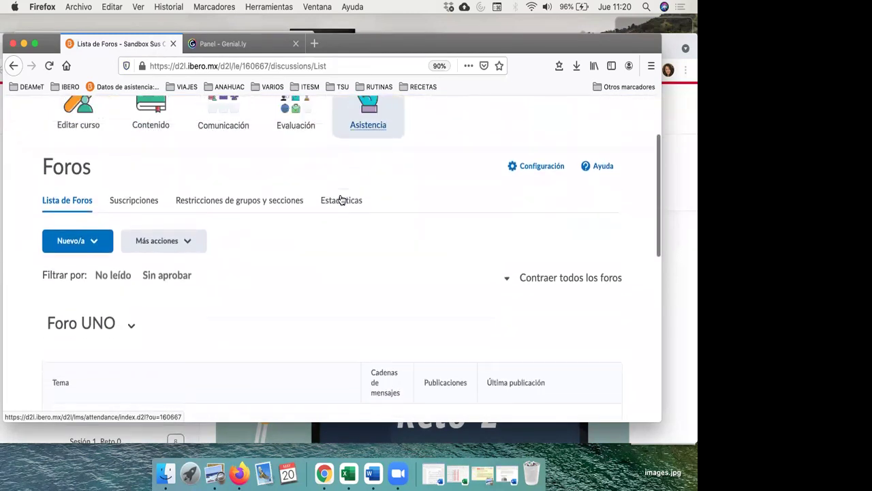
Create a new forum with the title "Foro de secciones".
{"action": "left_click", "coordinate": [87, 243]}
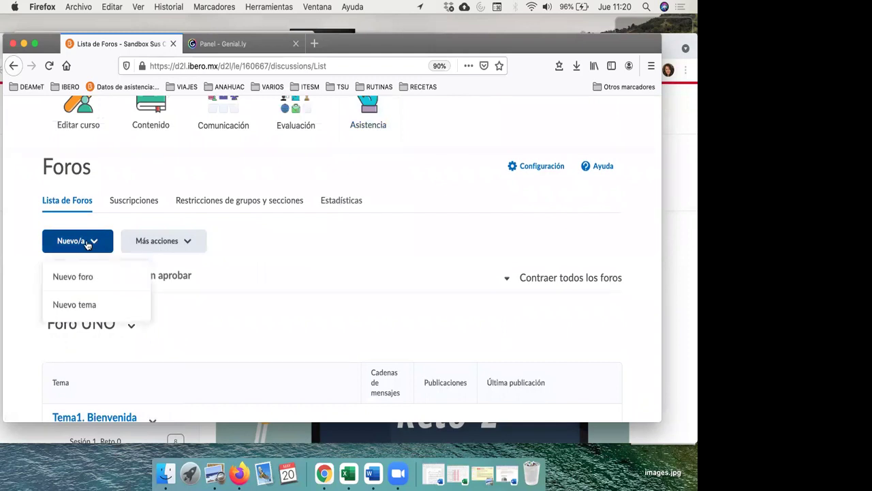
{"action": "left_click", "coordinate": [95, 276]}
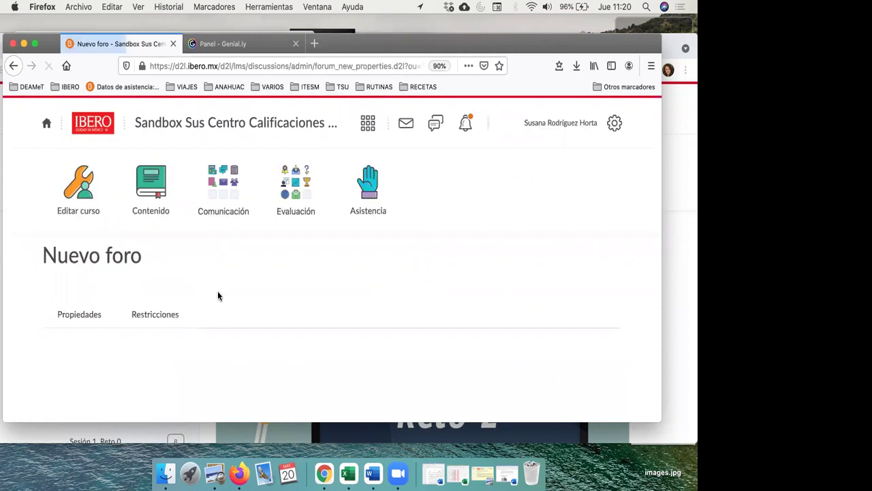
{"action": "scroll", "coordinate": [218, 295], "scroll_direction": "down", "scroll_amount": 3}
{"action": "left_click", "coordinate": [151, 198]}
{"action": "type", "text": "Foro de"}
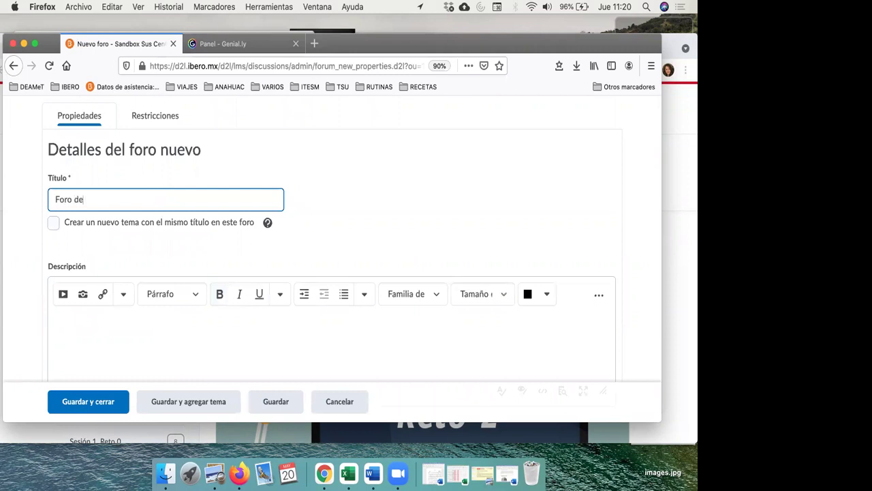
{"action": "type", "text": " secciones"}
Review the new forum's restrictions and the existing release conditions available for it, without attaching any.
{"action": "scroll", "coordinate": [160, 127], "scroll_direction": "up", "scroll_amount": 1}
{"action": "left_click", "coordinate": [158, 145]}
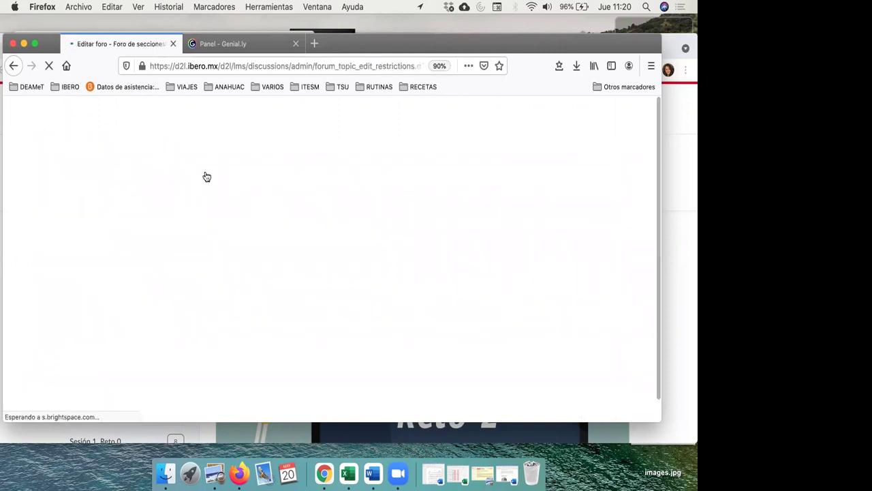
{"action": "scroll", "coordinate": [206, 176], "scroll_direction": "down", "scroll_amount": 5}
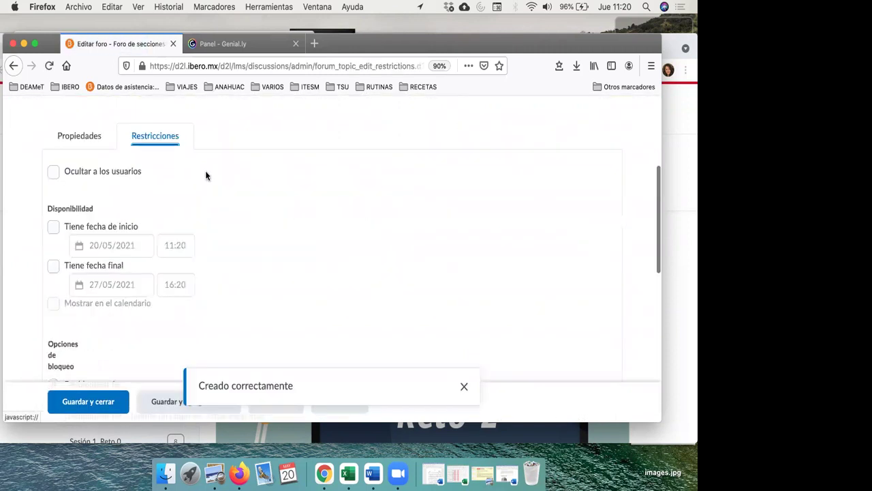
{"action": "scroll", "coordinate": [205, 171], "scroll_direction": "down", "scroll_amount": 4}
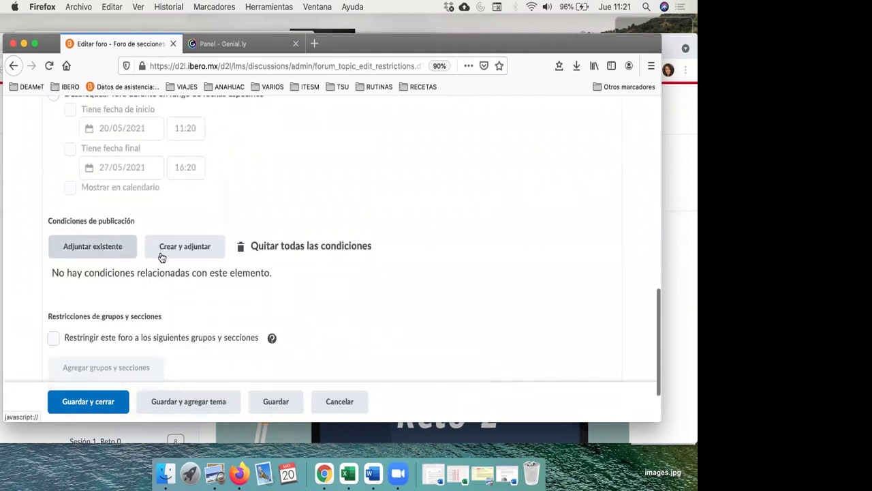
{"action": "left_click", "coordinate": [112, 250]}
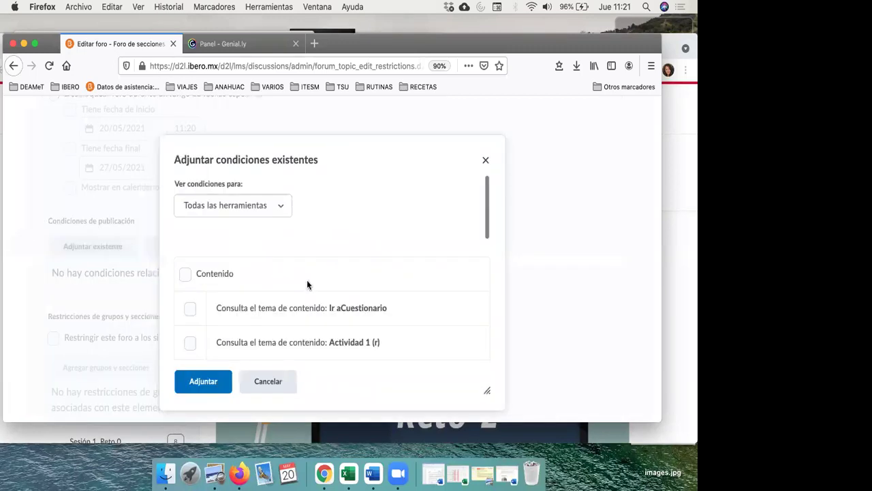
{"action": "scroll", "coordinate": [357, 321], "scroll_direction": "down", "scroll_amount": 5}
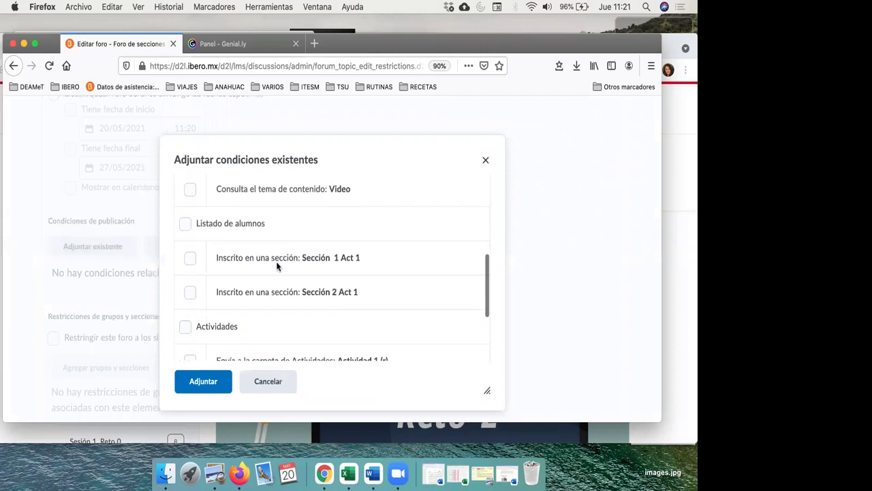
{"action": "left_click", "coordinate": [484, 162]}
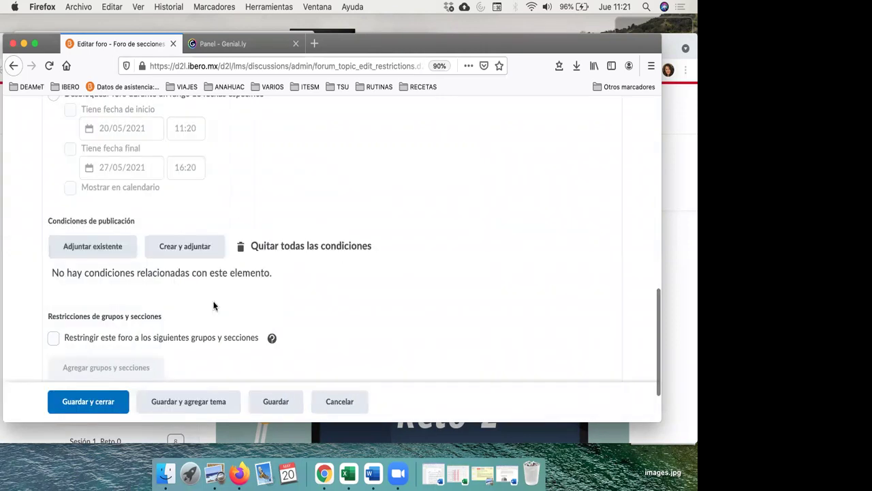
Save and close the forum, then locate "Foro de secciones" in the forum list.
{"action": "left_click", "coordinate": [88, 401]}
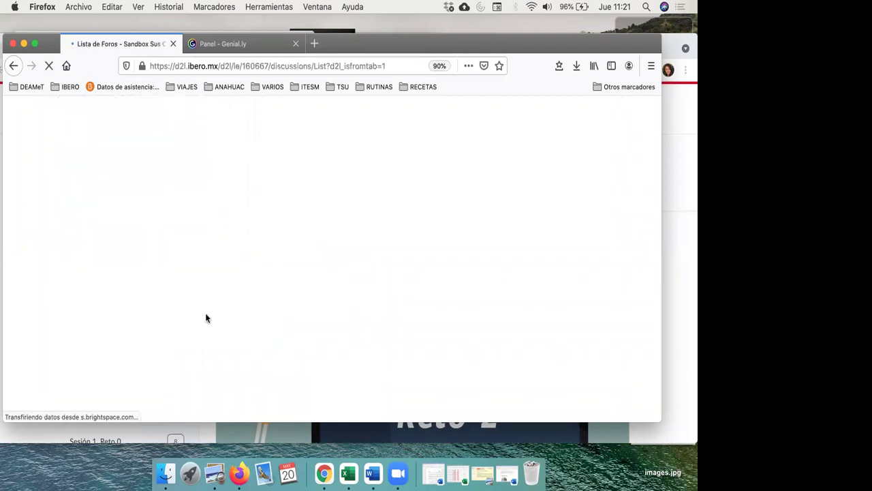
{"action": "scroll", "coordinate": [206, 318], "scroll_direction": "down", "scroll_amount": 5}
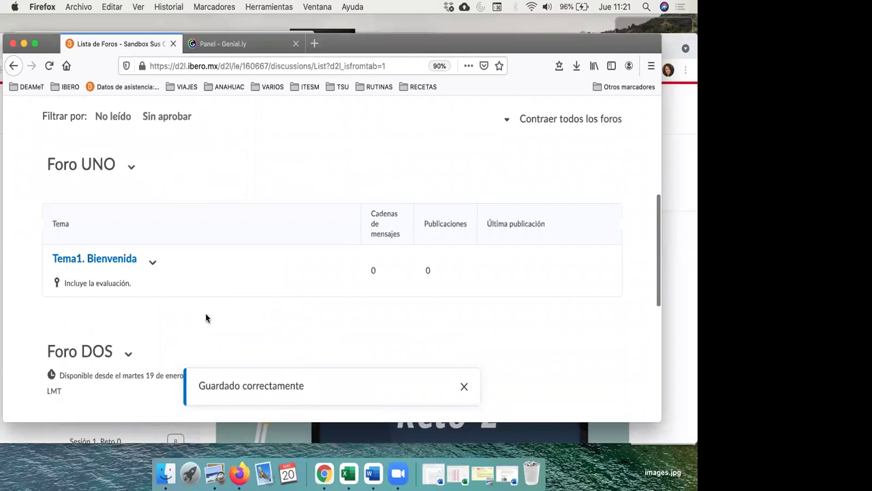
{"action": "scroll", "coordinate": [206, 318], "scroll_direction": "down", "scroll_amount": 5}
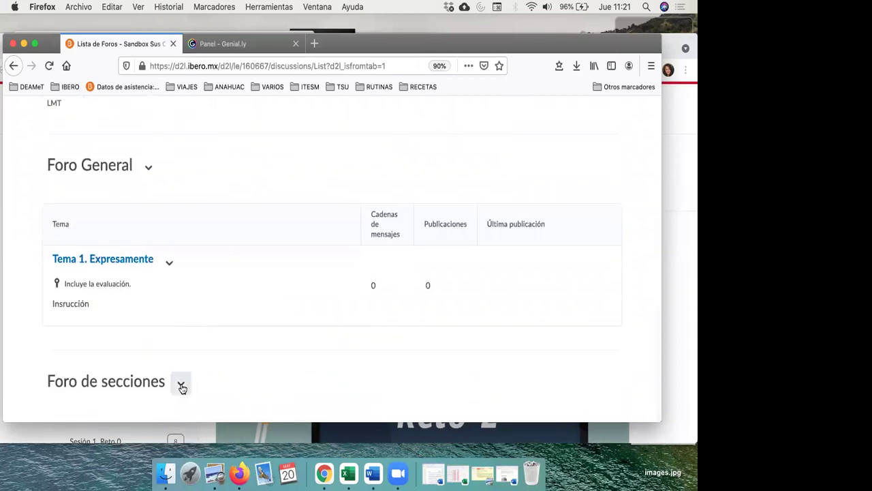
Add a topic to "Foro de secciones" with the title "Analisis de Caso Sección 1".
{"action": "left_click", "coordinate": [181, 384]}
{"action": "left_click", "coordinate": [217, 216]}
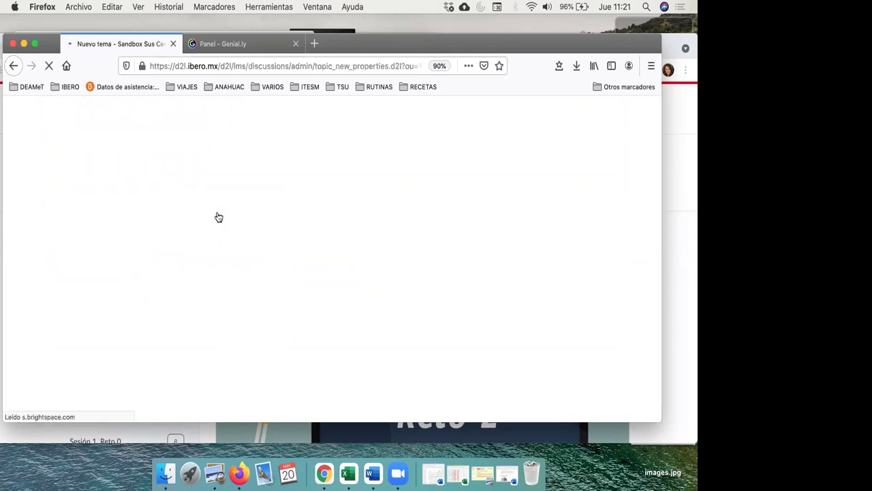
{"action": "scroll", "coordinate": [271, 196], "scroll_direction": "down", "scroll_amount": 5}
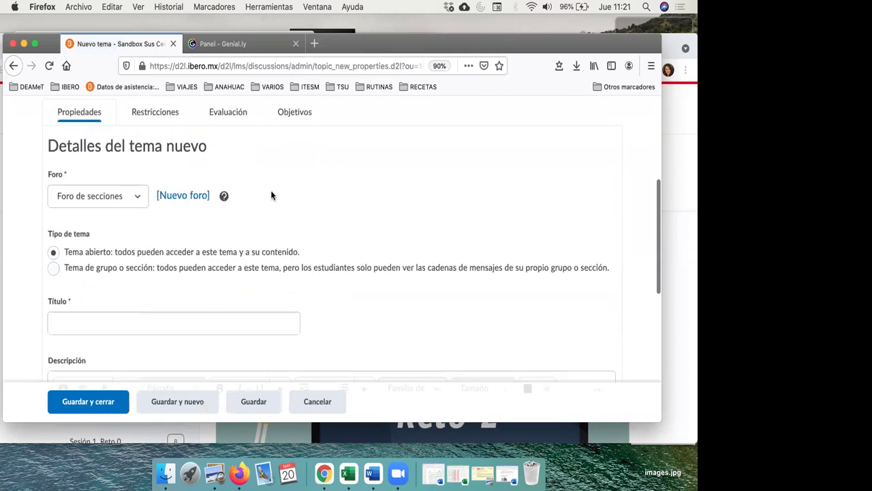
{"action": "scroll", "coordinate": [270, 195], "scroll_direction": "down", "scroll_amount": 1}
{"action": "left_click", "coordinate": [226, 286]}
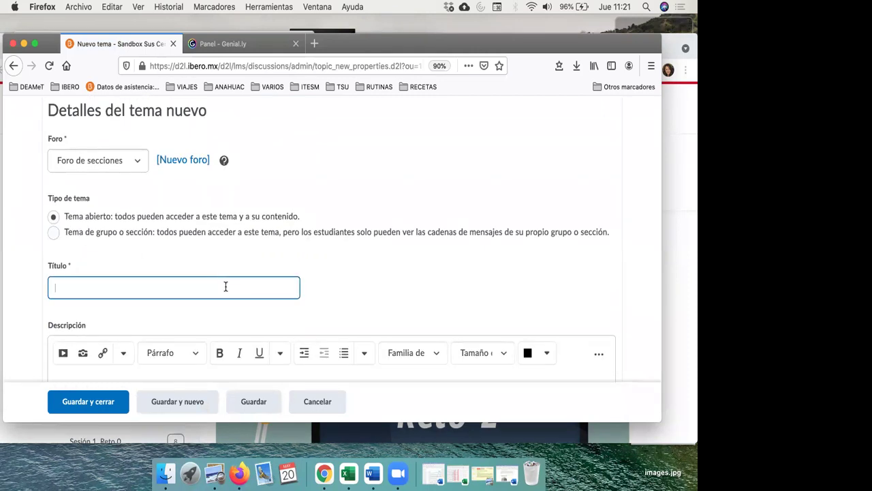
{"action": "type", "text": "Analisis"}
{"action": "type", "text": " Secci"}
{"action": "key", "text": "BackSpace"}
{"action": "key", "text": "BackSpace"}
{"action": "key", "text": "BackSpace"}
{"action": "key", "text": "BackSpace"}
{"action": "key", "text": "BackSpace"}
{"action": "type", "text": "de Caso Seccion"}
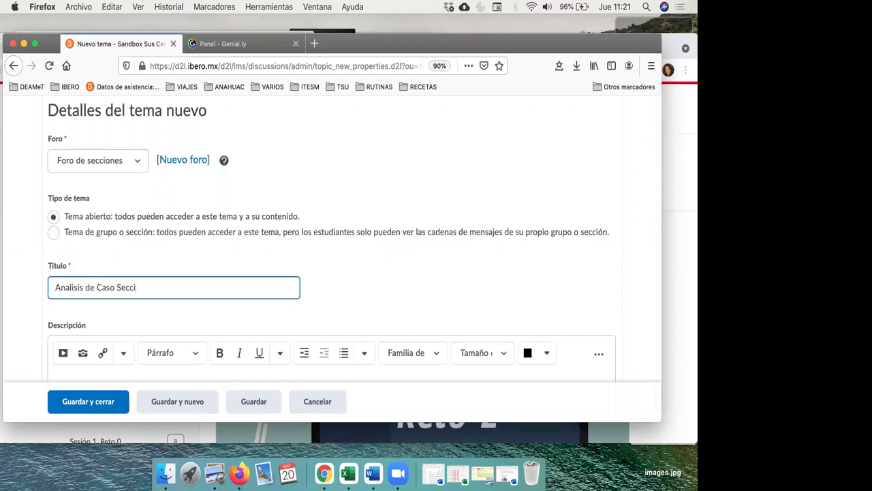
{"action": "key", "text": "BackSpace"}
{"action": "key", "text": "BackSpace"}
{"action": "key", "text": "BackSpace"}
{"action": "type", "text": "ón 1"}
Attach the existing release condition for enrolment in "Sección 1 Act 1" to the topic, and save and close it.
{"action": "scroll", "coordinate": [225, 285], "scroll_direction": "down", "scroll_amount": 10}
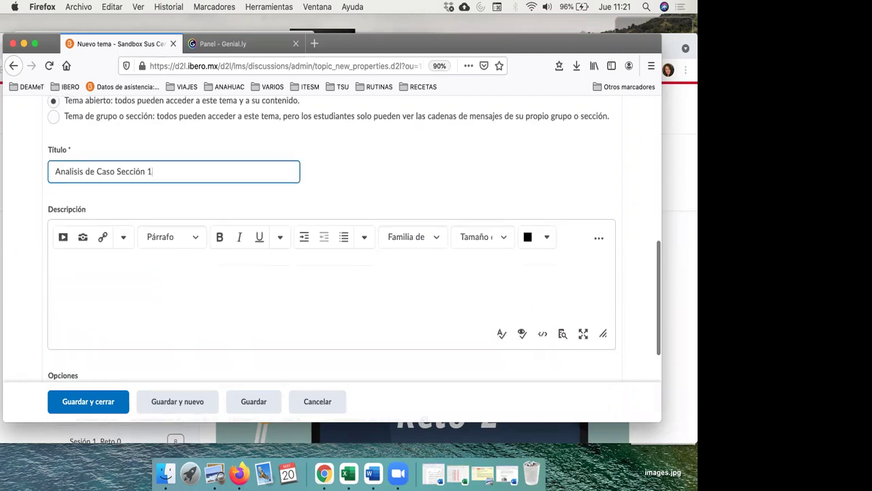
{"action": "scroll", "coordinate": [225, 289], "scroll_direction": "up", "scroll_amount": 10}
{"action": "scroll", "coordinate": [211, 279], "scroll_direction": "down", "scroll_amount": 3}
{"action": "left_click", "coordinate": [163, 191]}
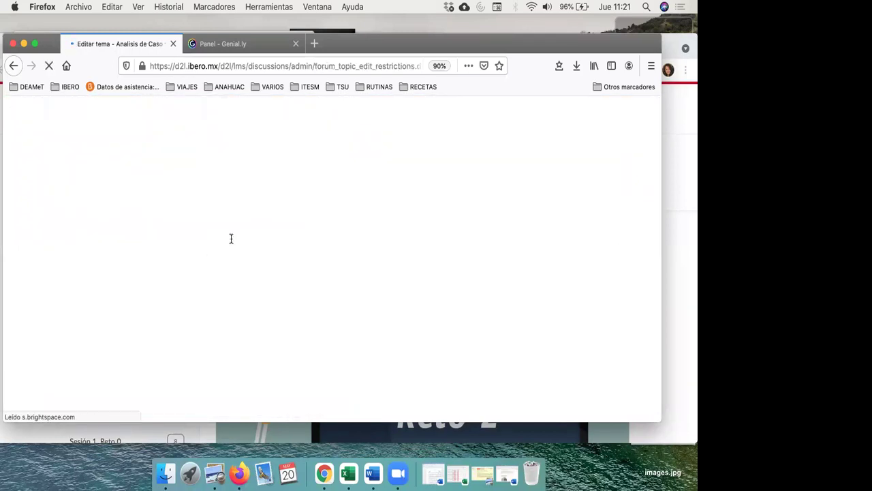
{"action": "scroll", "coordinate": [235, 225], "scroll_direction": "down", "scroll_amount": 5}
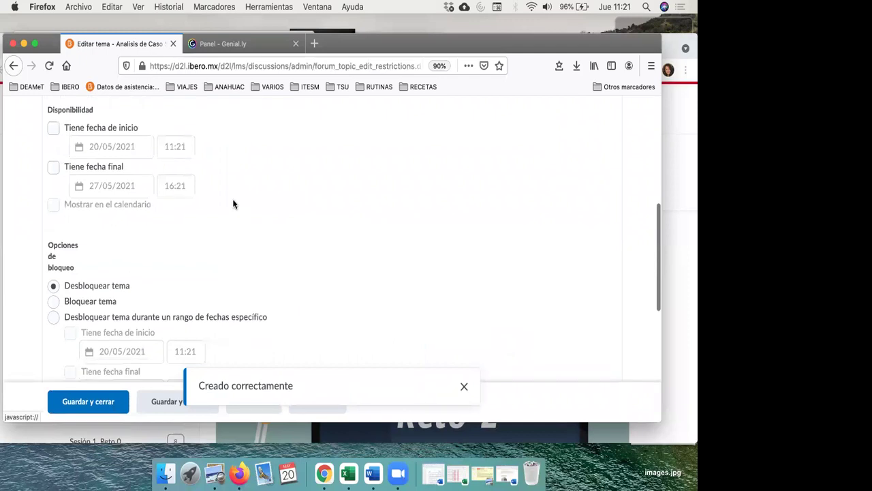
{"action": "scroll", "coordinate": [233, 204], "scroll_direction": "down", "scroll_amount": 8}
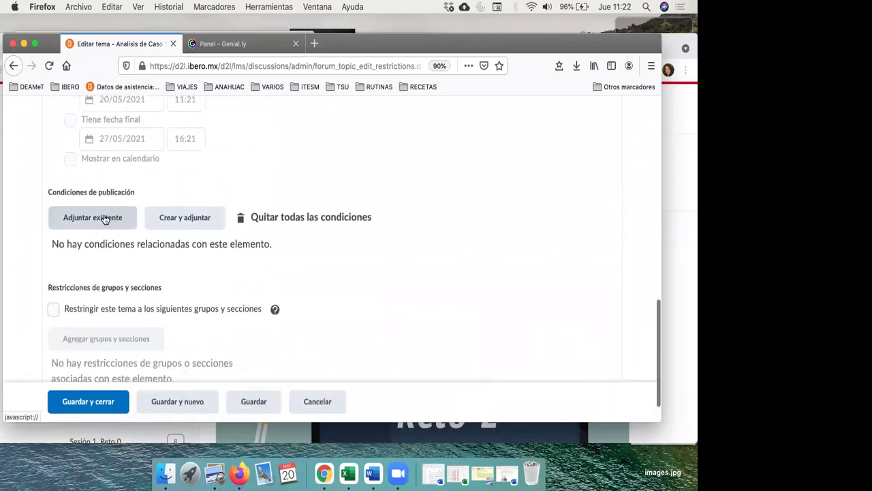
{"action": "left_click", "coordinate": [103, 217]}
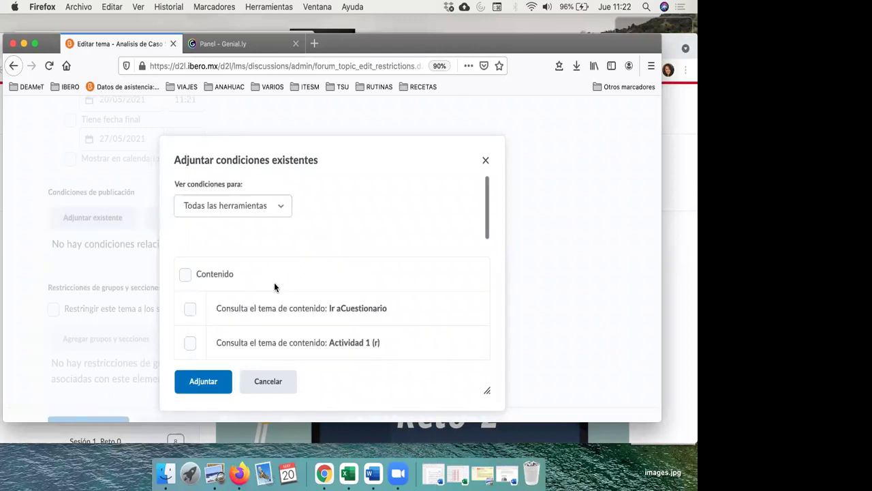
{"action": "scroll", "coordinate": [274, 287], "scroll_direction": "down", "scroll_amount": 5}
{"action": "left_click", "coordinate": [190, 276]}
{"action": "left_click", "coordinate": [192, 387]}
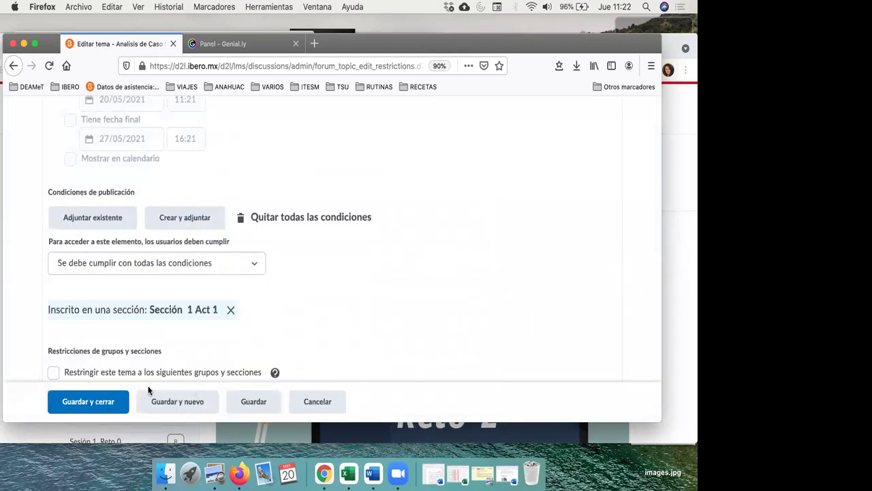
{"action": "left_click", "coordinate": [117, 402]}
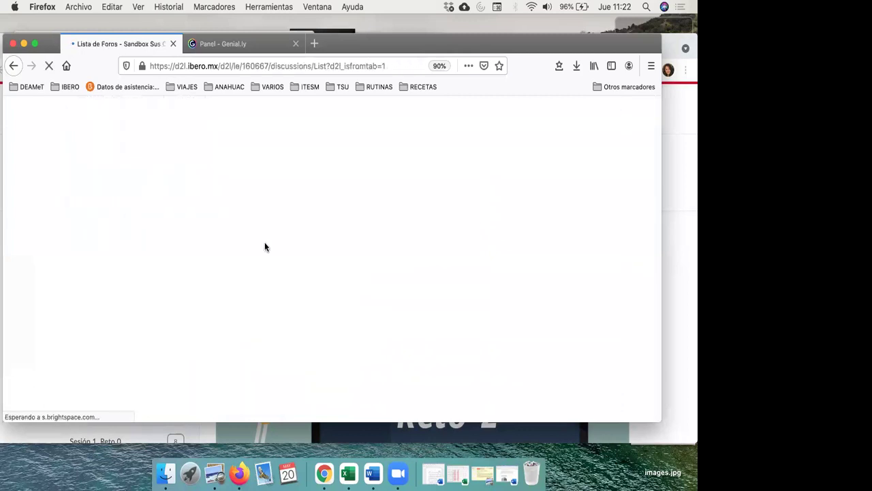
Add another topic to "Foro de secciones" with the title "Análisis de Caso".
{"action": "scroll", "coordinate": [265, 245], "scroll_direction": "down", "scroll_amount": 10}
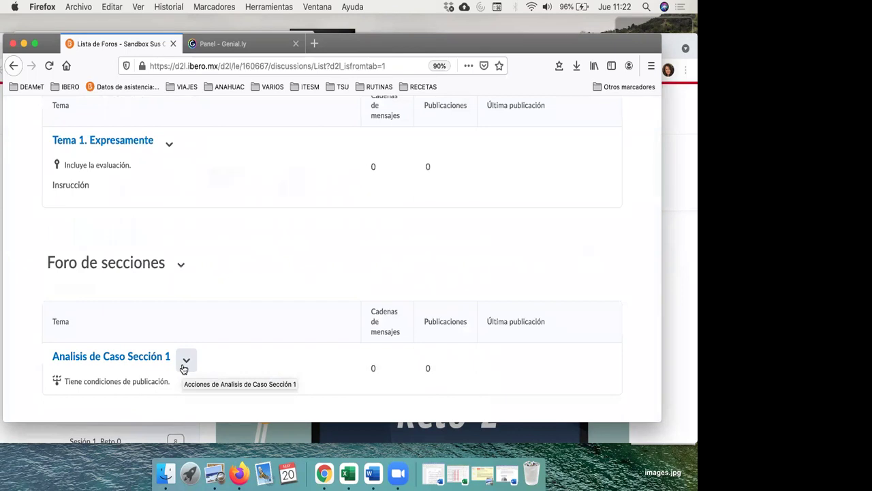
{"action": "left_click", "coordinate": [180, 264]}
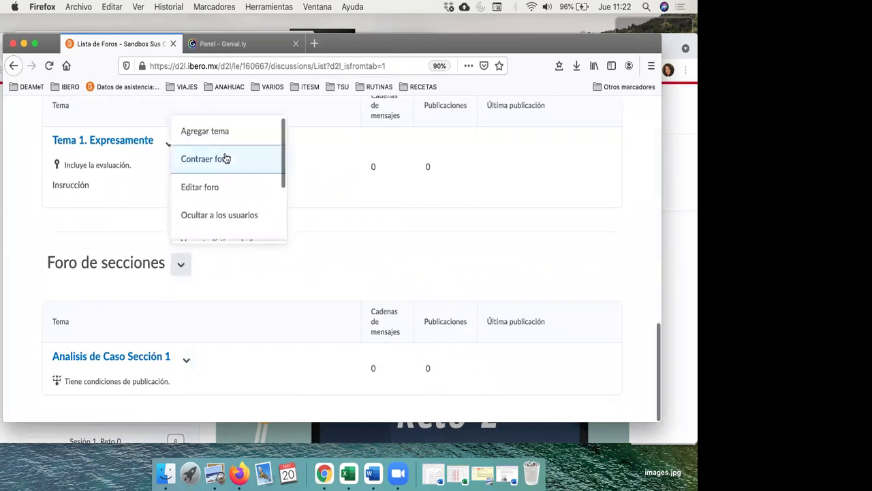
{"action": "left_click", "coordinate": [228, 133]}
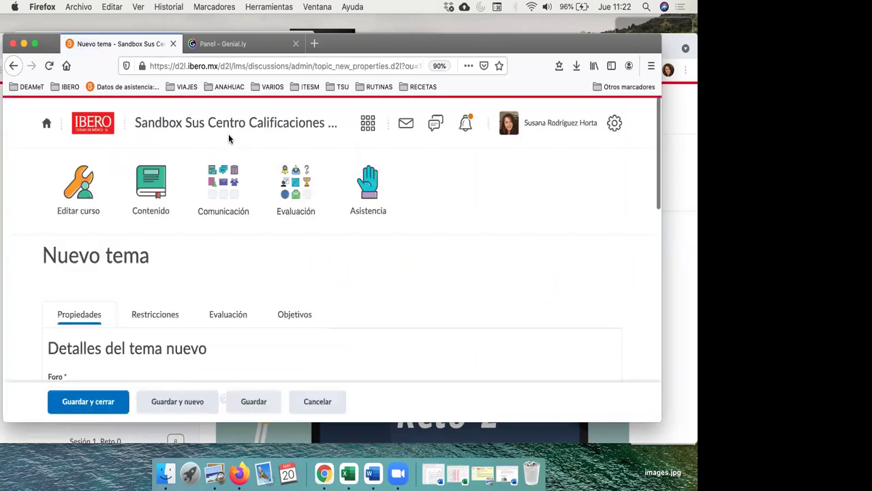
{"action": "scroll", "coordinate": [249, 250], "scroll_direction": "down", "scroll_amount": 5}
{"action": "left_click", "coordinate": [177, 313]}
{"action": "type", "text": "Ana"}
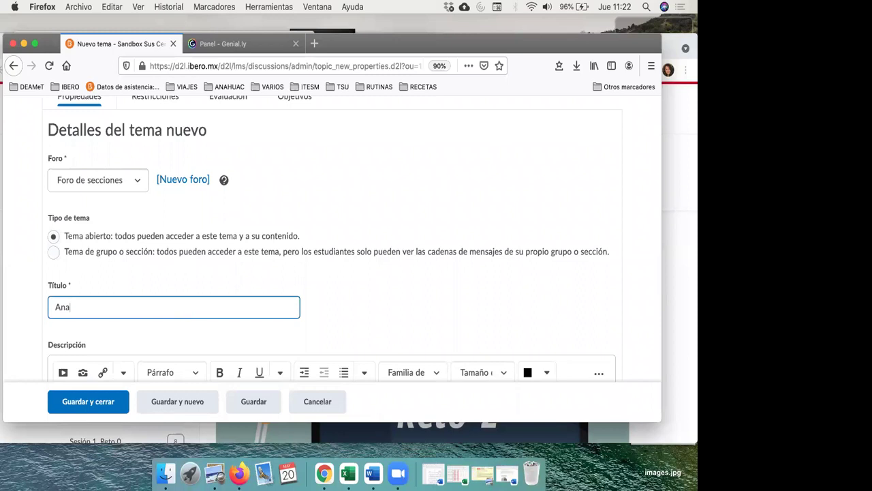
{"action": "key", "text": "BackSpace"}
{"action": "type", "text": "álisi de c"}
{"action": "key", "text": "BackSpace"}
{"action": "key", "text": "BackSpace"}
{"action": "key", "text": "BackSpace"}
{"action": "key", "text": "BackSpace"}
{"action": "type", "text": "s de Caso"}
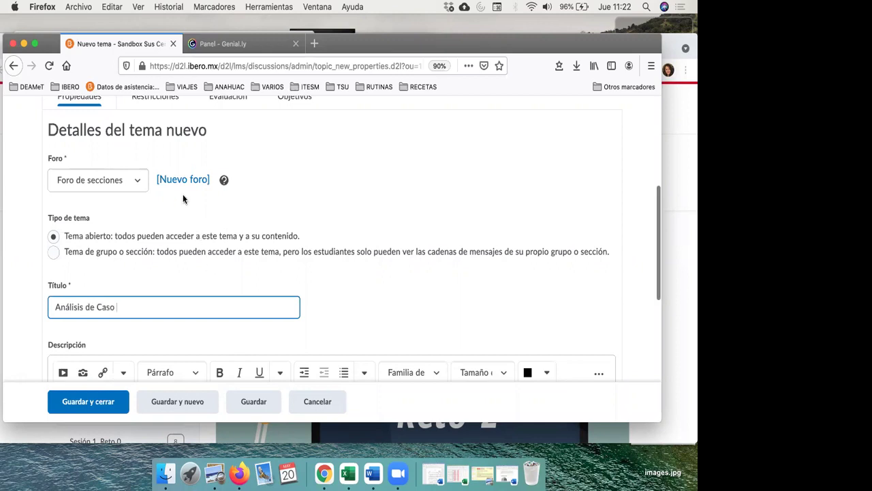
Set the topic type to a group or section topic with the category "Section".
{"action": "scroll", "coordinate": [183, 197], "scroll_direction": "up", "scroll_amount": 2}
{"action": "scroll", "coordinate": [183, 195], "scroll_direction": "down", "scroll_amount": 3}
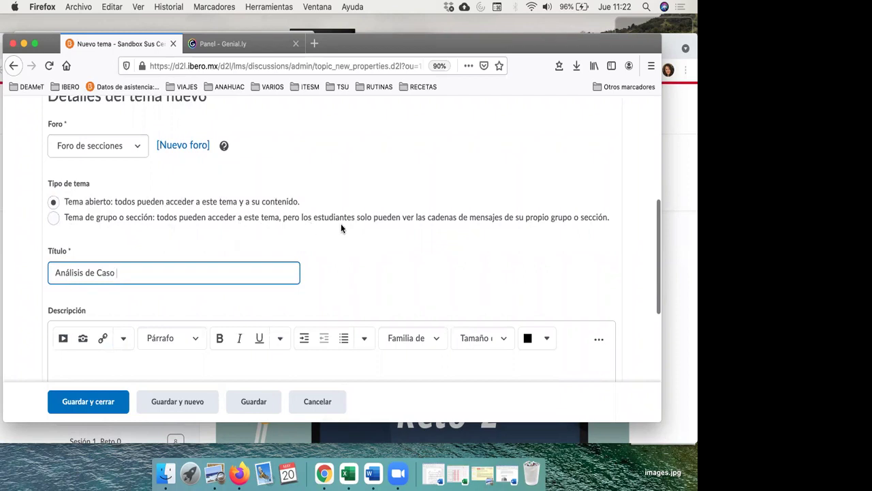
{"action": "scroll", "coordinate": [348, 226], "scroll_direction": "down", "scroll_amount": 1}
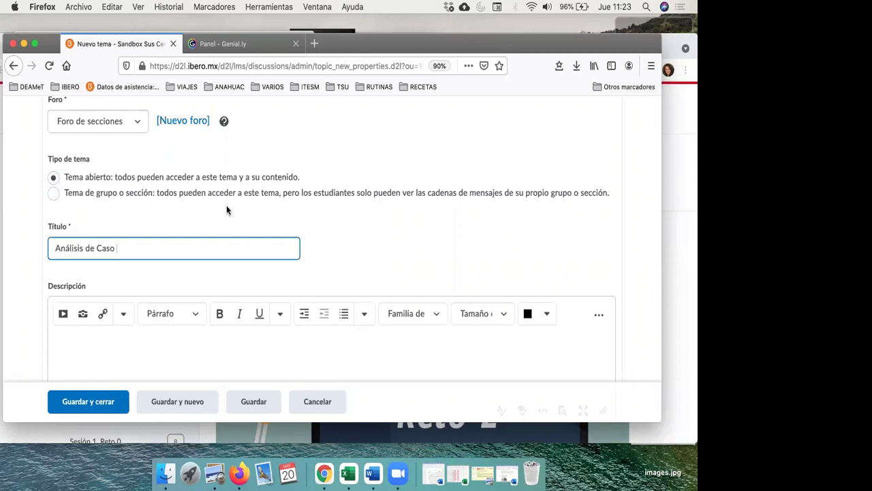
{"action": "scroll", "coordinate": [162, 236], "scroll_direction": "up", "scroll_amount": 2}
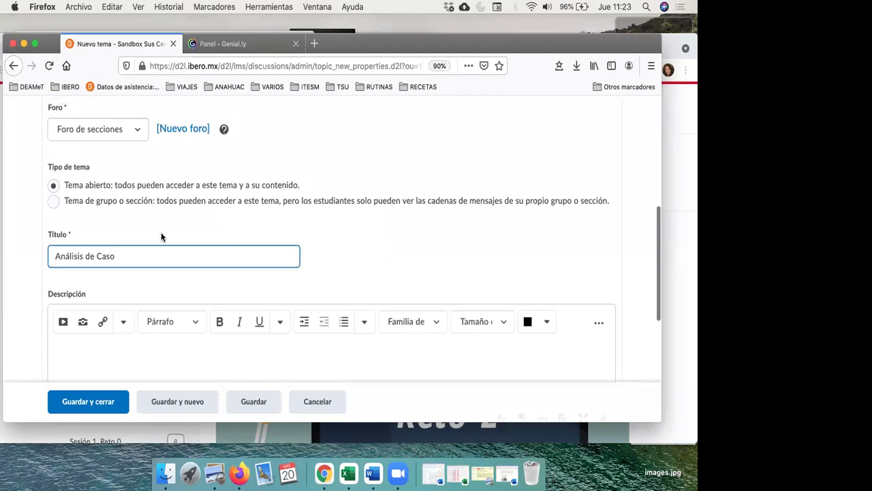
{"action": "scroll", "coordinate": [161, 235], "scroll_direction": "up", "scroll_amount": 2}
{"action": "scroll", "coordinate": [161, 236], "scroll_direction": "down", "scroll_amount": 4}
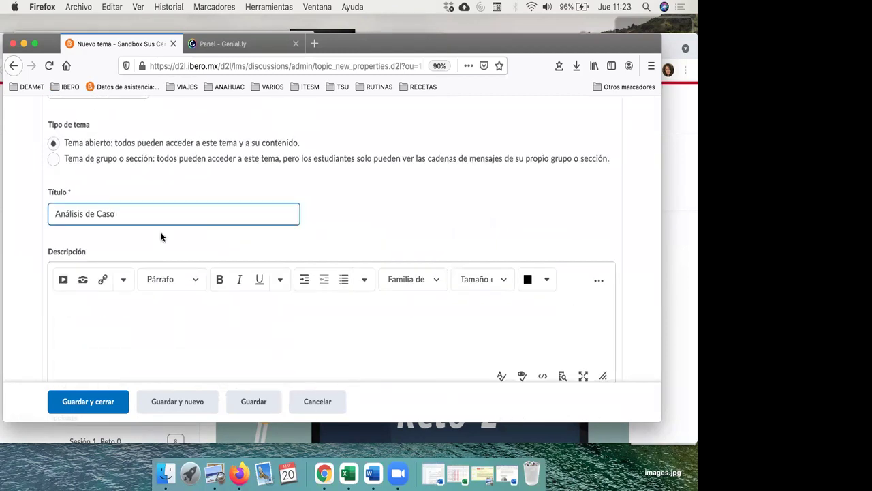
{"action": "left_click", "coordinate": [54, 160]}
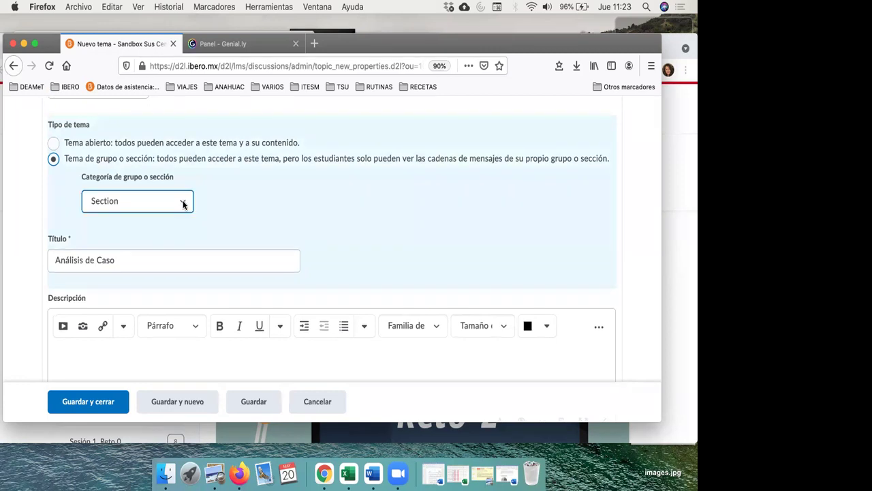
{"action": "left_click", "coordinate": [183, 203]}
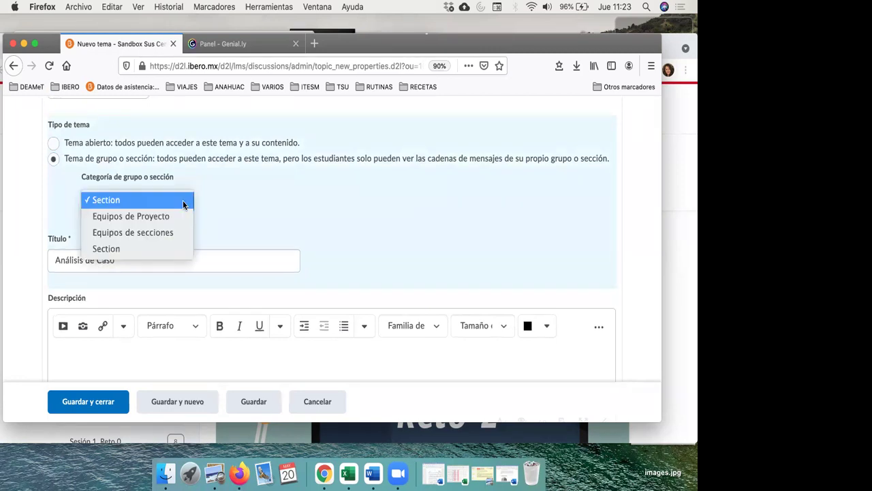
{"action": "left_click", "coordinate": [175, 247]}
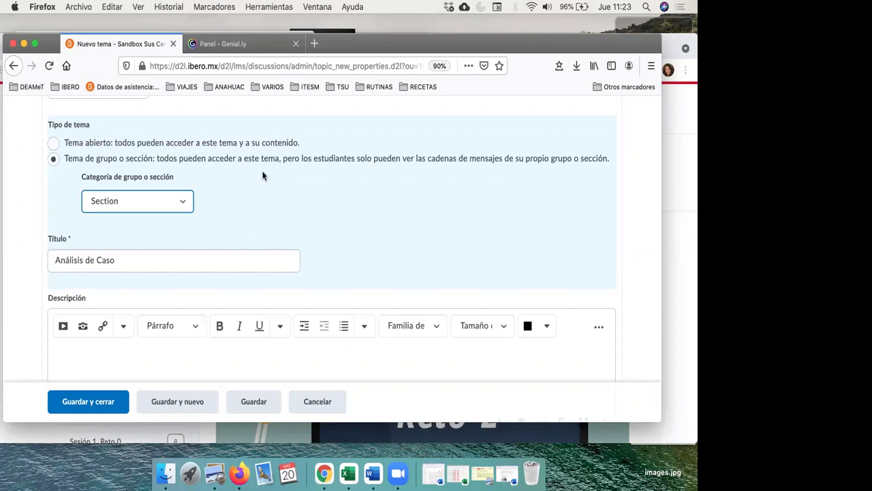
Complete the new topic's title so that it reads "Análisis de Caso Sección 2".
{"action": "scroll", "coordinate": [184, 202], "scroll_direction": "down", "scroll_amount": 1}
{"action": "scroll", "coordinate": [185, 202], "scroll_direction": "up", "scroll_amount": 3}
{"action": "scroll", "coordinate": [185, 203], "scroll_direction": "down", "scroll_amount": 3}
{"action": "left_click", "coordinate": [168, 198]}
{"action": "type", "text": "Secci"}
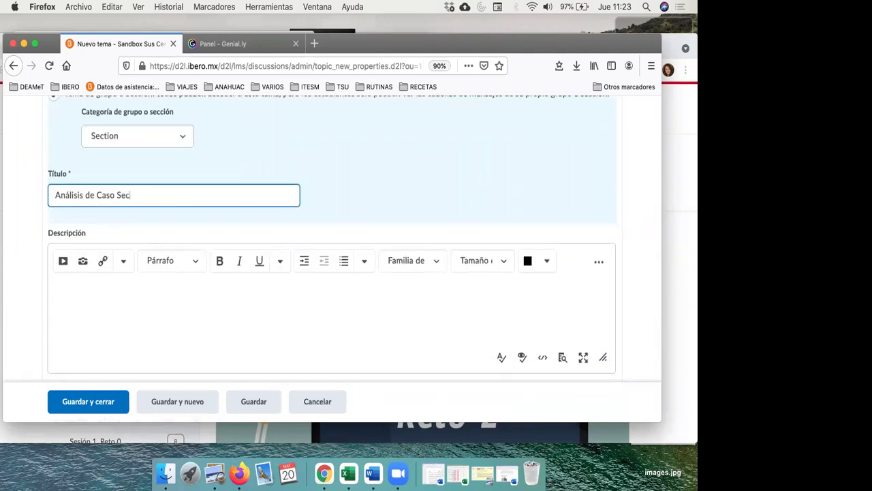
{"action": "key", "text": "alt+e"}
{"action": "type", "text": "ón 2"}
{"action": "scroll", "coordinate": [331, 258], "scroll_direction": "down", "scroll_amount": 5}
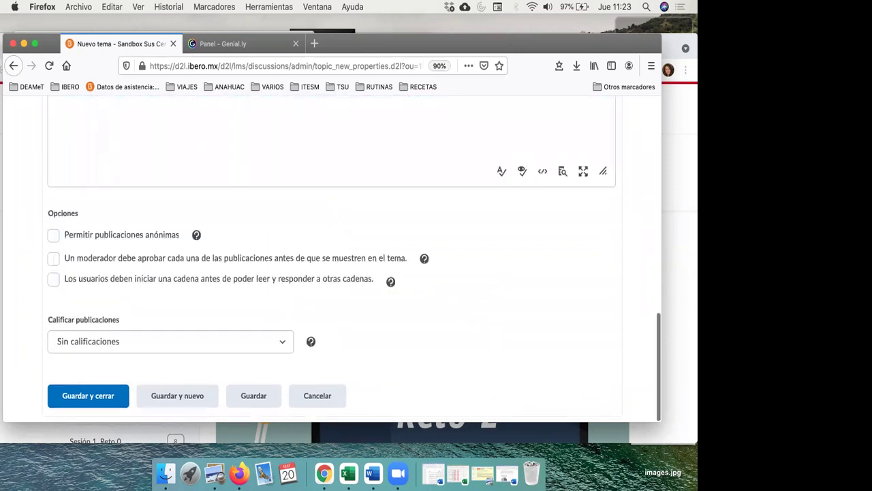
{"action": "scroll", "coordinate": [331, 259], "scroll_direction": "up", "scroll_amount": 15}
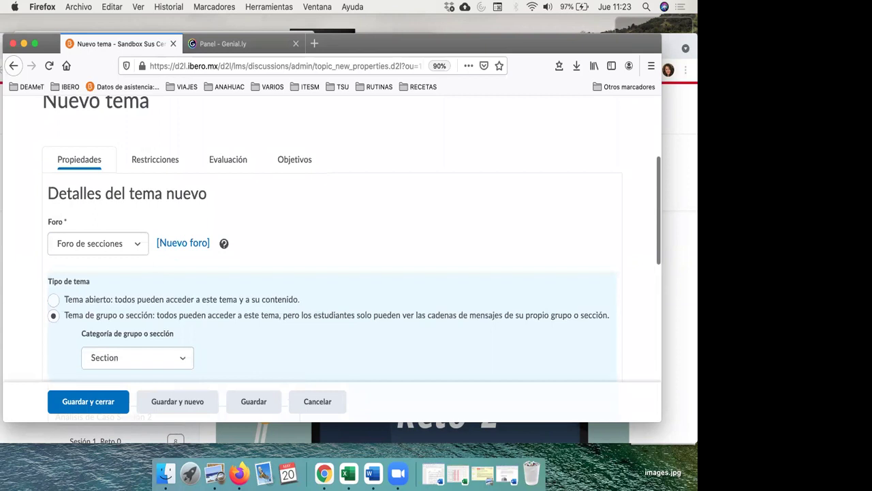
{"action": "scroll", "coordinate": [155, 179], "scroll_direction": "down", "scroll_amount": 1}
Attach the existing release condition for enrolment in "Sección 2 Act 1" to the topic, save and close it, and check the "Foro de secciones" topics.
{"action": "left_click", "coordinate": [145, 142]}
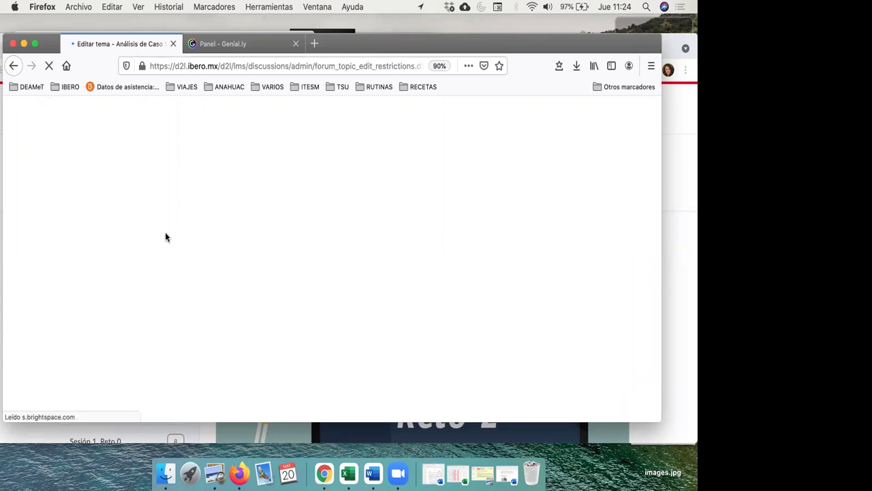
{"action": "scroll", "coordinate": [165, 236], "scroll_direction": "down", "scroll_amount": 4}
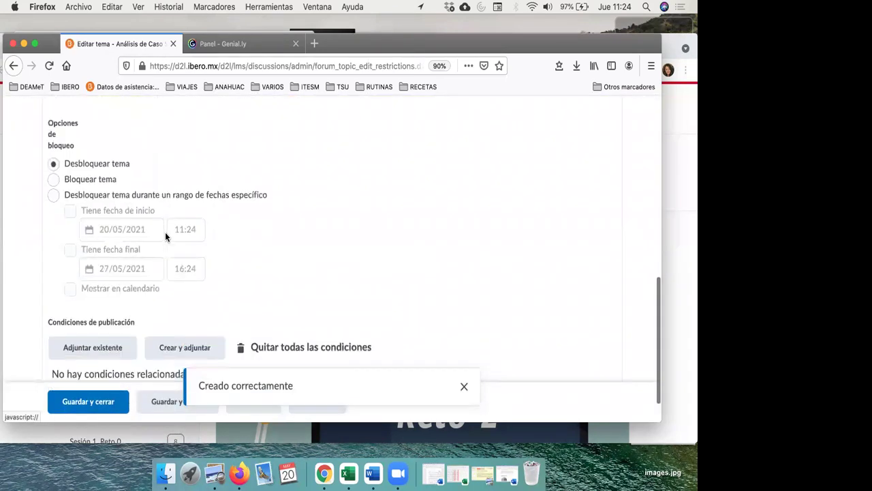
{"action": "scroll", "coordinate": [165, 237], "scroll_direction": "up", "scroll_amount": 6}
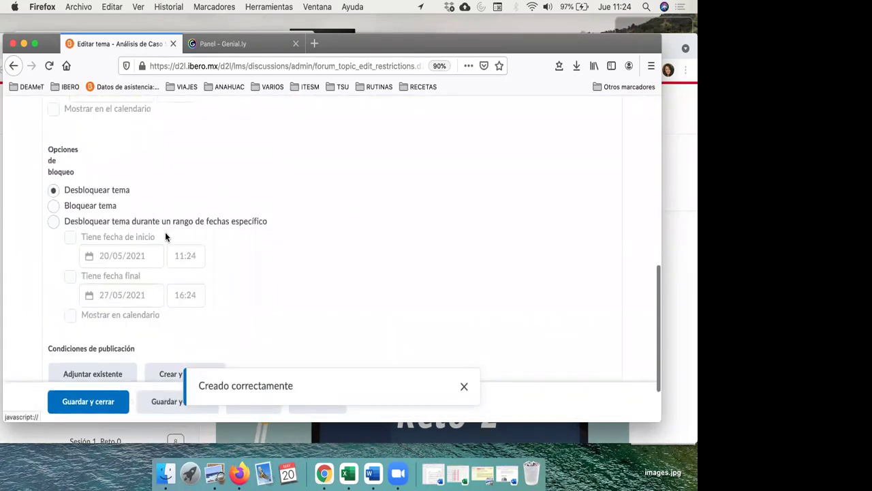
{"action": "scroll", "coordinate": [165, 237], "scroll_direction": "up", "scroll_amount": 3}
{"action": "scroll", "coordinate": [165, 236], "scroll_direction": "down", "scroll_amount": 9}
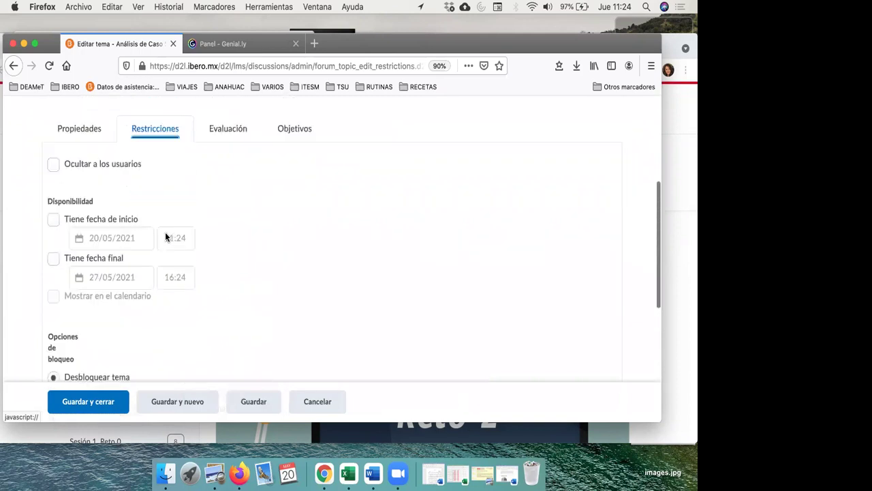
{"action": "left_click", "coordinate": [111, 308]}
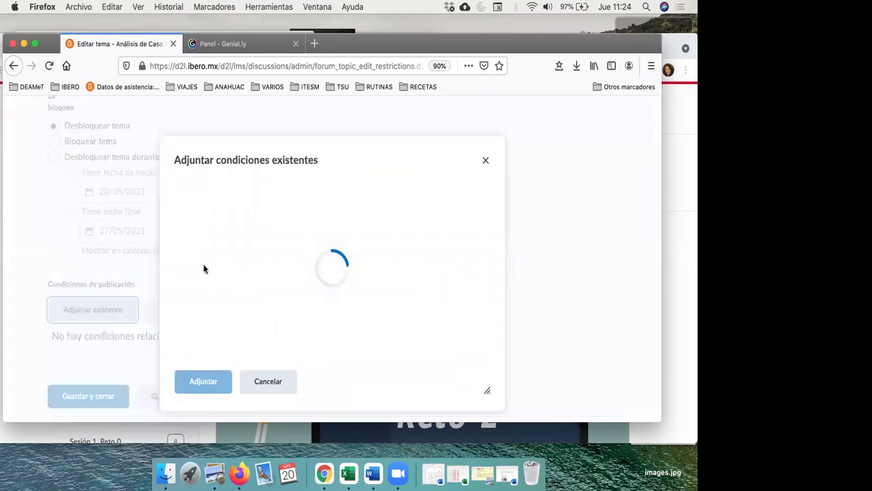
{"action": "scroll", "coordinate": [266, 273], "scroll_direction": "down", "scroll_amount": 5}
{"action": "scroll", "coordinate": [266, 275], "scroll_direction": "down", "scroll_amount": 2}
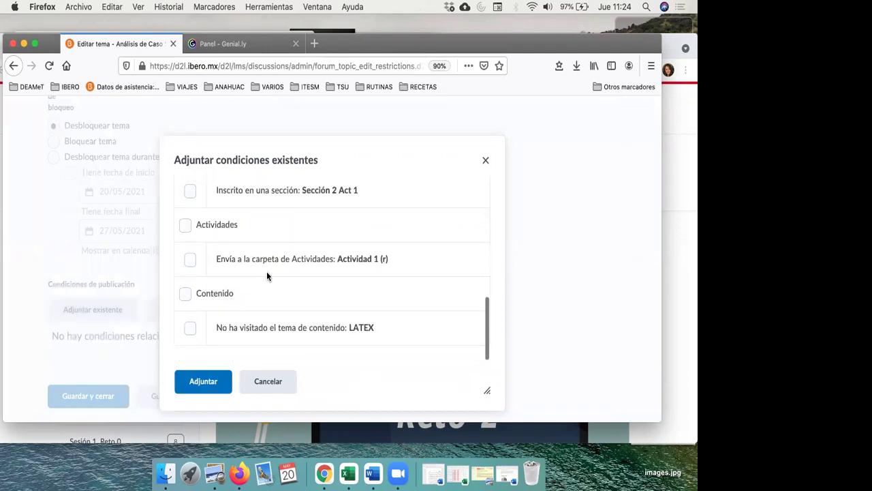
{"action": "scroll", "coordinate": [266, 275], "scroll_direction": "up", "scroll_amount": 2}
{"action": "left_click", "coordinate": [190, 279]}
{"action": "left_click", "coordinate": [205, 376]}
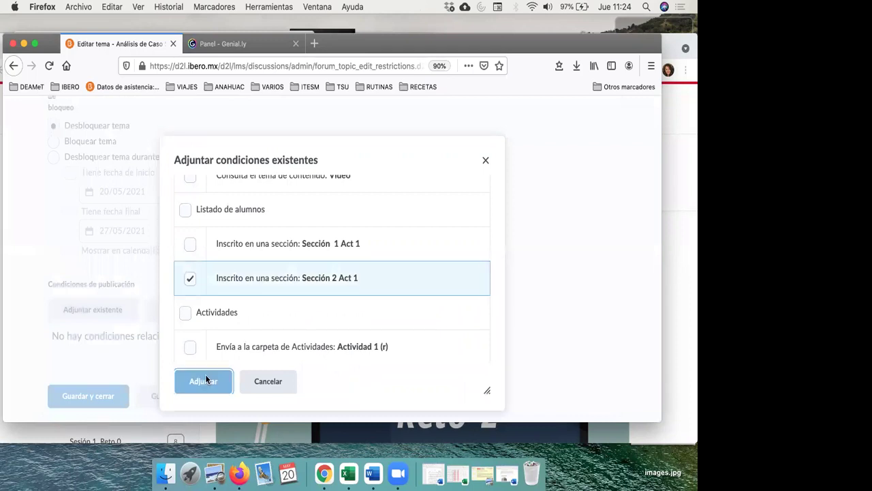
{"action": "left_click", "coordinate": [71, 403]}
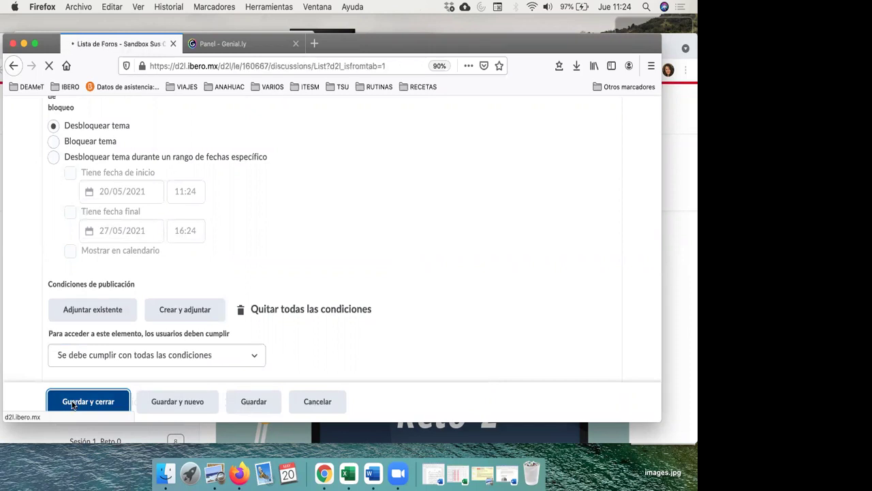
{"action": "scroll", "coordinate": [337, 349], "scroll_direction": "down", "scroll_amount": 10}
{"action": "scroll", "coordinate": [337, 349], "scroll_direction": "down", "scroll_amount": 5}
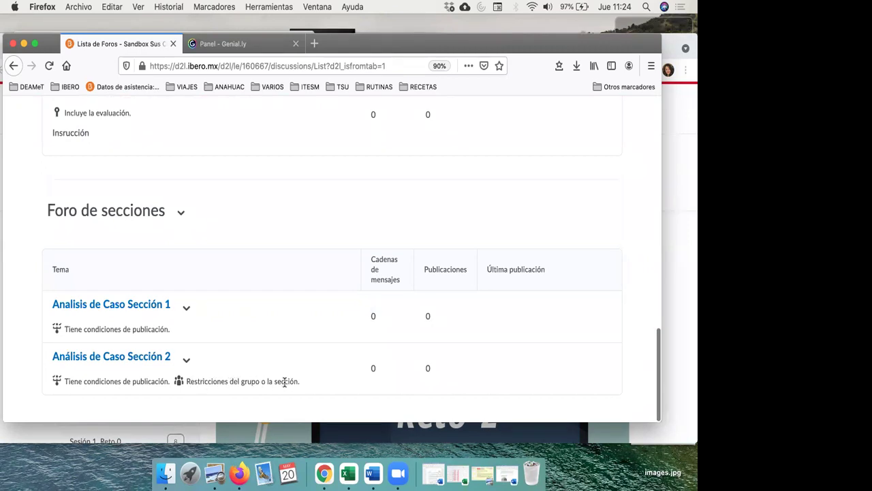
{"action": "mouse_move", "coordinate": [285, 382]}
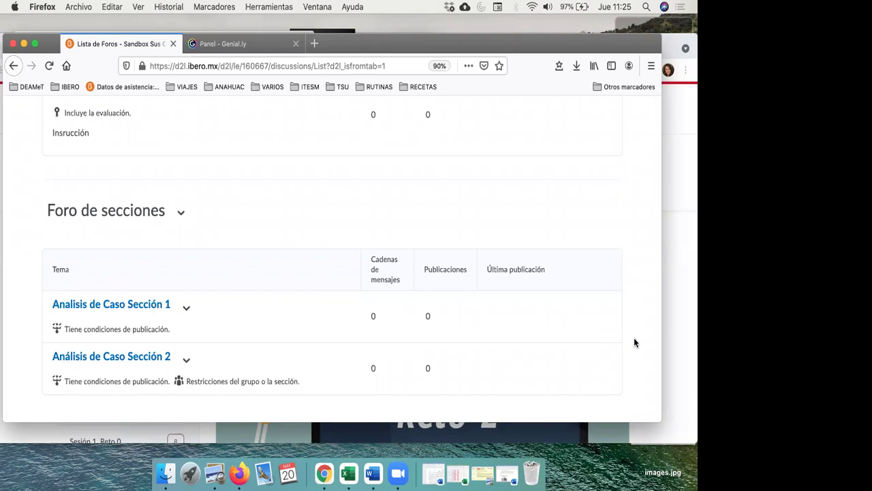
Open the course gradebook and examine the exam and activity grades of the students in "Sección 2 Act 1".
{"action": "scroll", "coordinate": [634, 342], "scroll_direction": "up", "scroll_amount": 15}
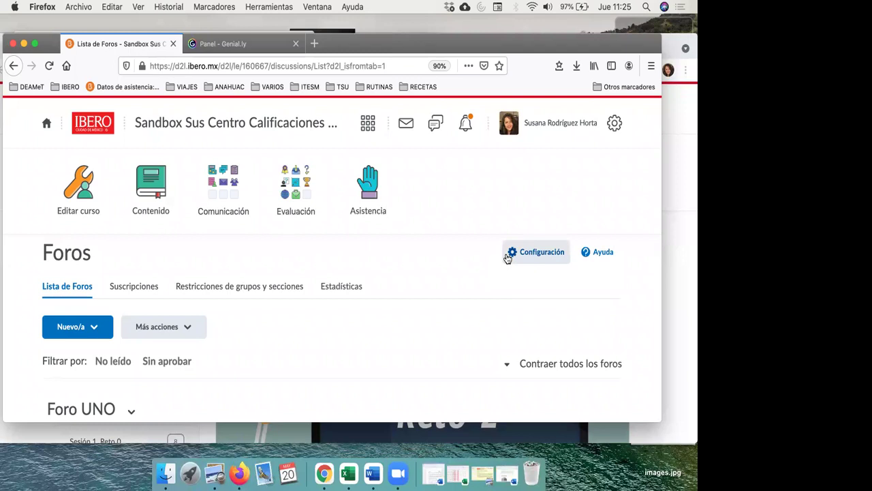
{"action": "left_click", "coordinate": [295, 183]}
{"action": "left_click", "coordinate": [242, 192]}
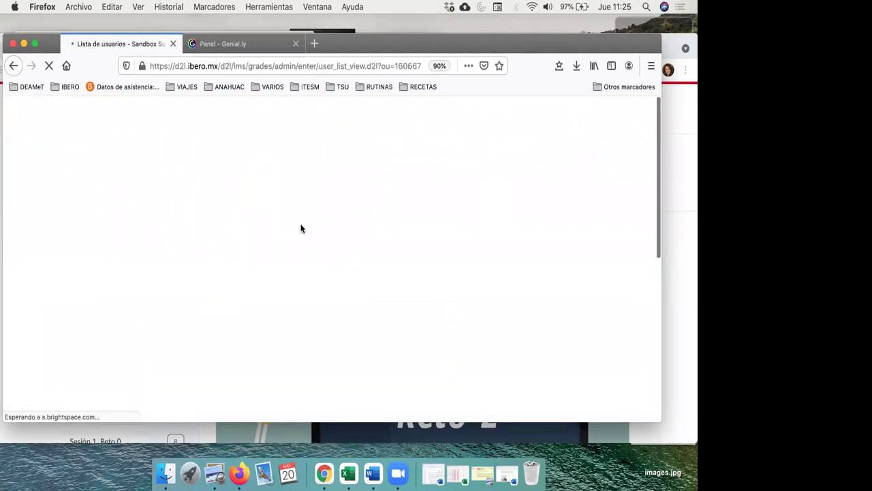
{"action": "scroll", "coordinate": [301, 228], "scroll_direction": "down", "scroll_amount": 2}
{"action": "scroll", "coordinate": [303, 239], "scroll_direction": "down", "scroll_amount": 3}
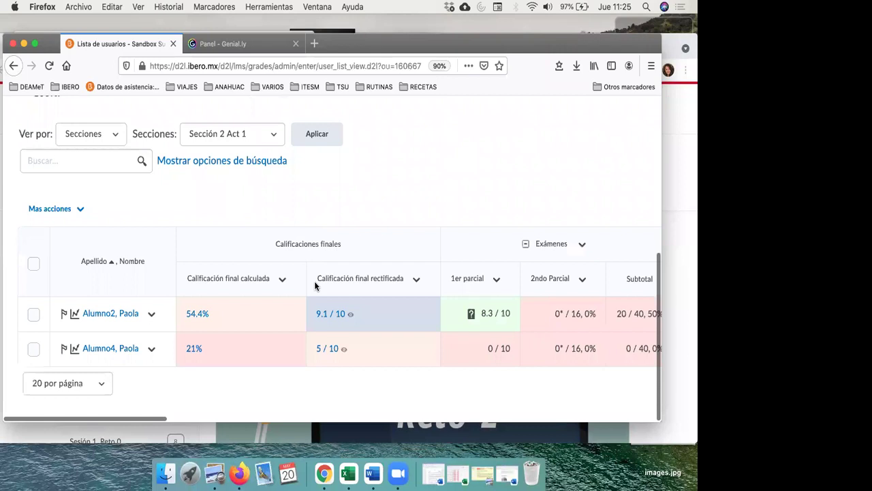
{"action": "scroll", "coordinate": [413, 311], "scroll_direction": "right", "scroll_amount": 6}
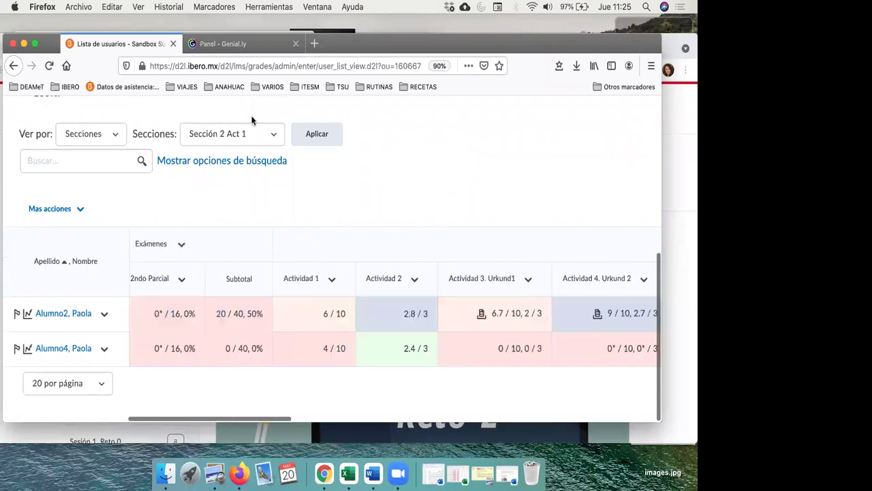
{"action": "scroll", "coordinate": [306, 269], "scroll_direction": "right", "scroll_amount": 5}
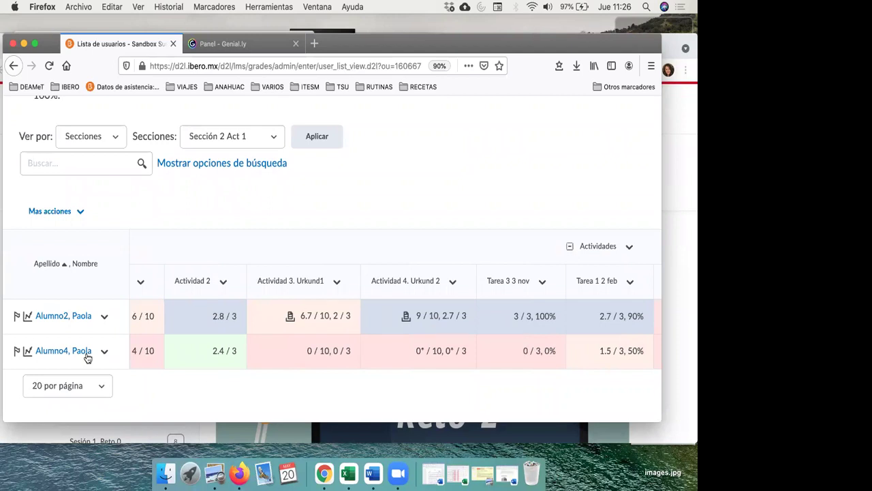
{"action": "scroll", "coordinate": [204, 337], "scroll_direction": "down", "scroll_amount": 1}
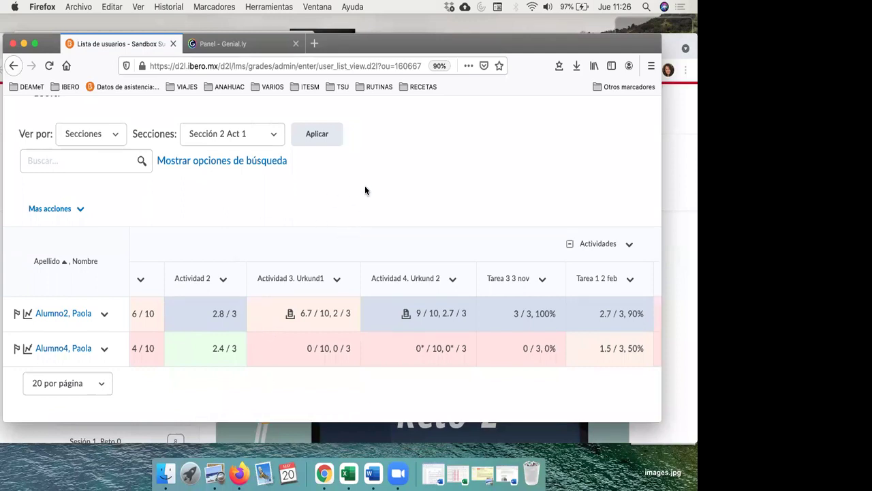
{"action": "scroll", "coordinate": [407, 313], "scroll_direction": "right", "scroll_amount": 10}
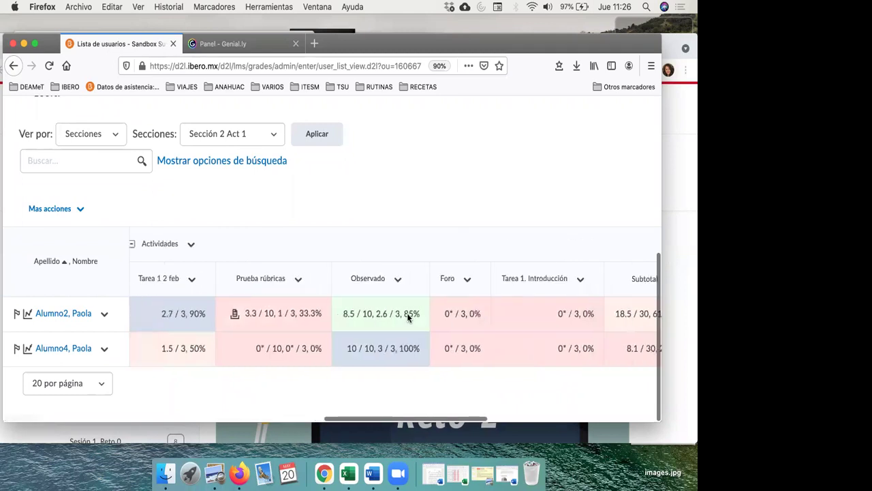
List the gradebook by user instead of by section and examine every student's grades through to the final grades.
{"action": "scroll", "coordinate": [121, 205], "scroll_direction": "up", "scroll_amount": 3}
{"action": "left_click", "coordinate": [114, 220]}
{"action": "left_click", "coordinate": [111, 187]}
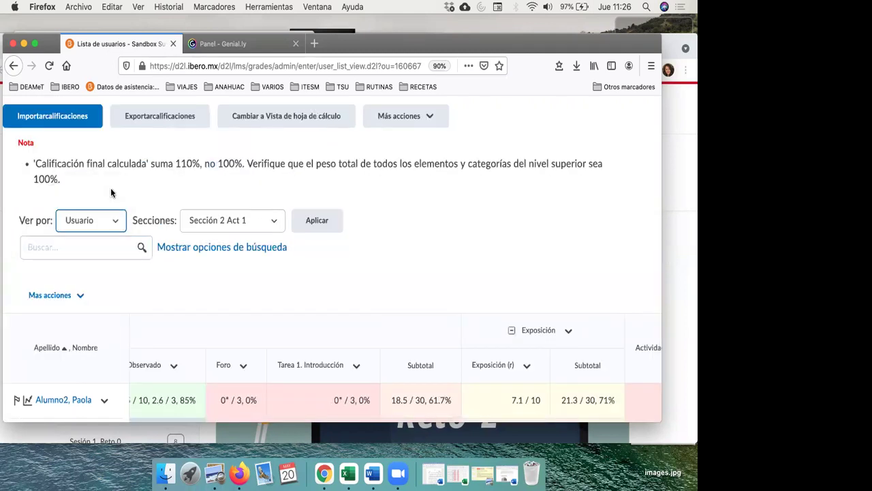
{"action": "left_click", "coordinate": [315, 225]}
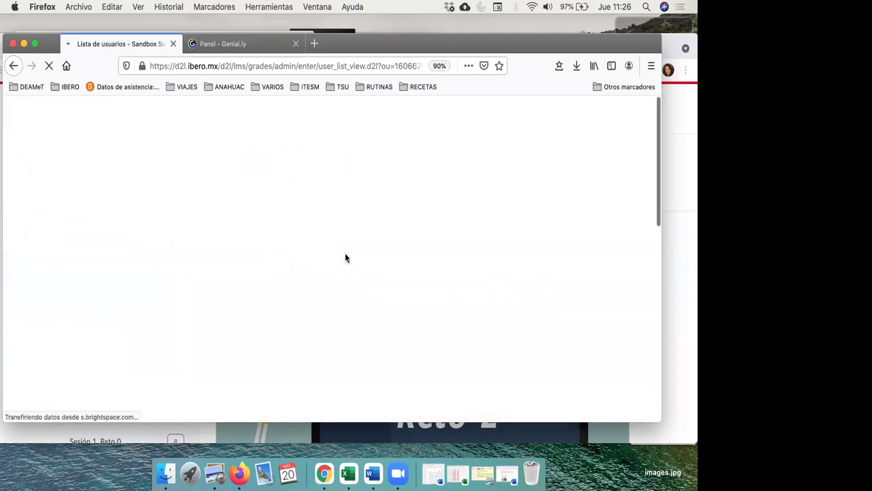
{"action": "scroll", "coordinate": [367, 305], "scroll_direction": "down", "scroll_amount": 5}
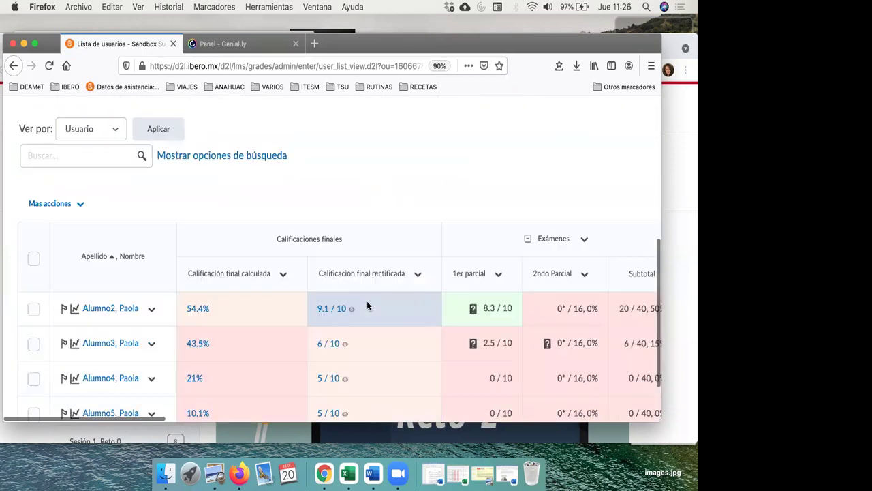
{"action": "scroll", "coordinate": [366, 305], "scroll_direction": "right", "scroll_amount": 15}
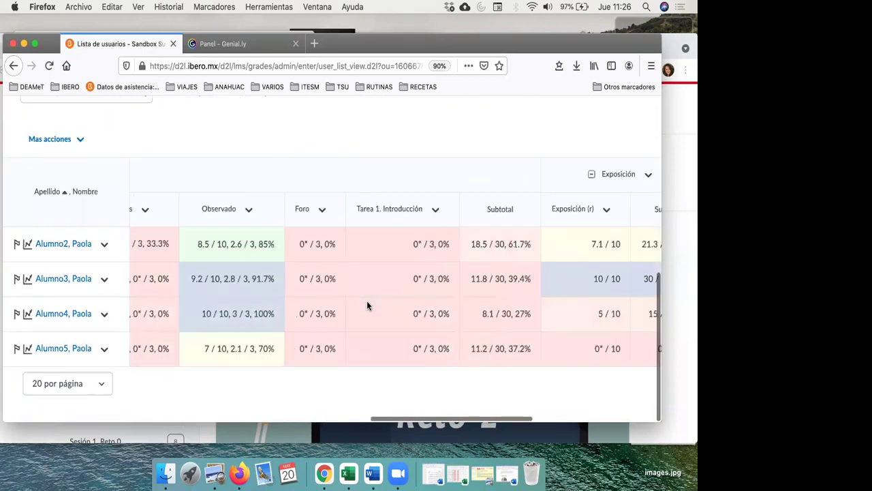
{"action": "scroll", "coordinate": [367, 305], "scroll_direction": "right", "scroll_amount": 5}
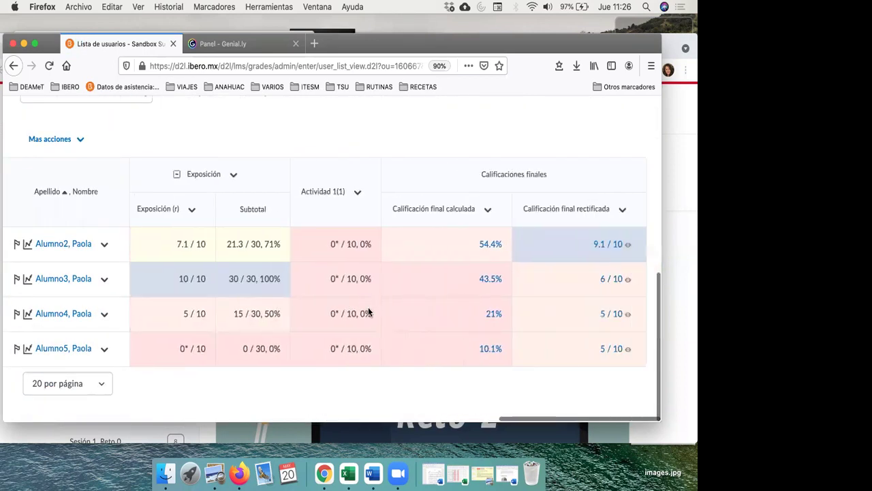
Switch to Excel and open the recent workbook "TUTORIALES", moving the other workbook's window out of the way.
{"action": "left_click", "coordinate": [348, 475]}
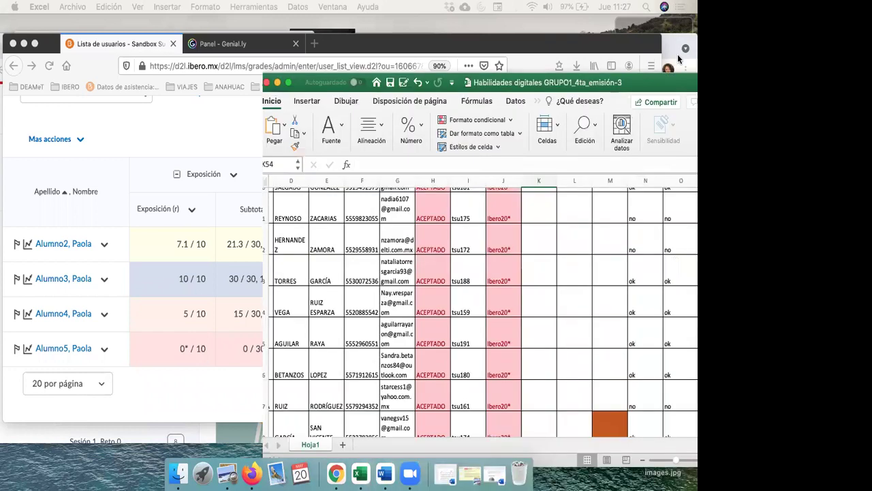
{"action": "left_click", "coordinate": [73, 7]}
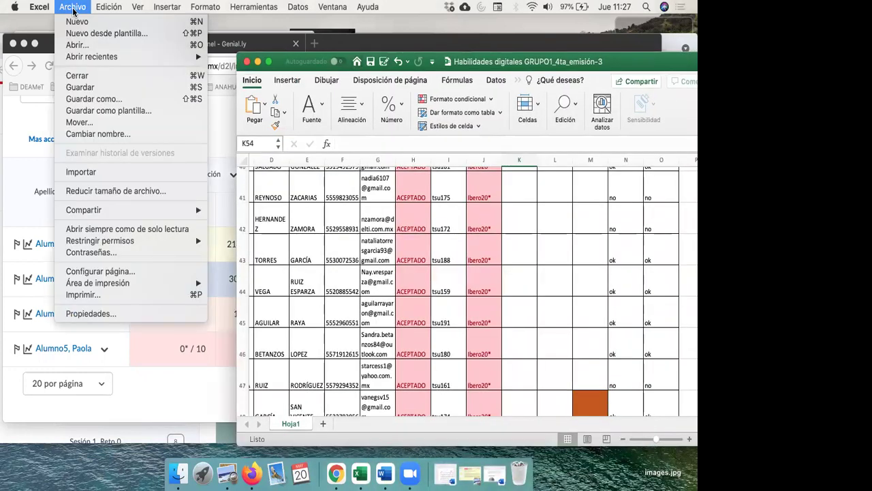
{"action": "mouse_move", "coordinate": [97, 60]}
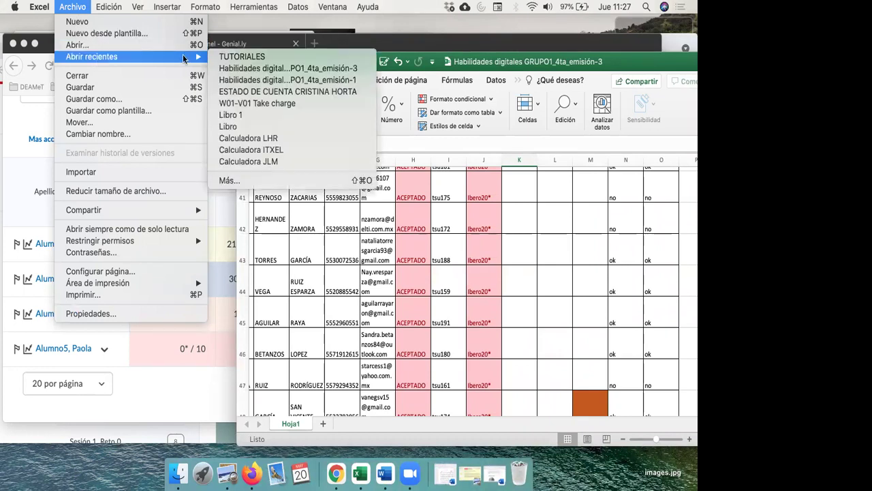
{"action": "left_click", "coordinate": [228, 58]}
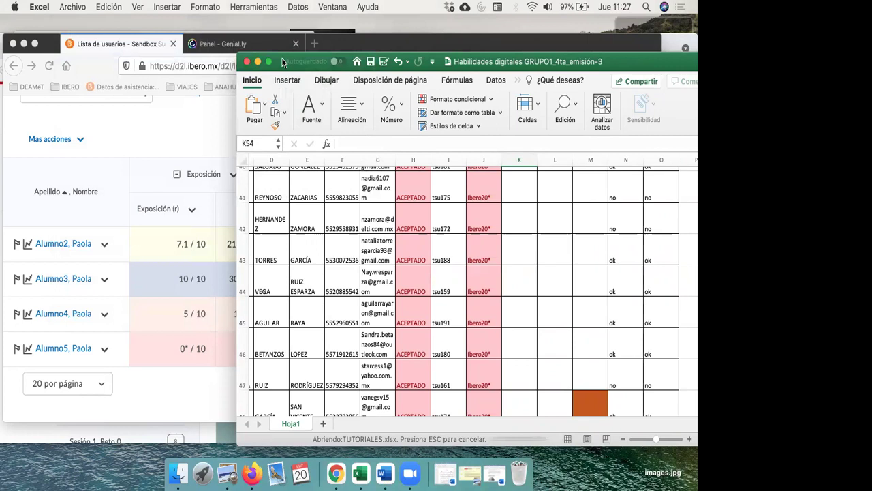
{"action": "left_click_drag", "start_coordinate": [282, 63], "coordinate": [674, 30]}
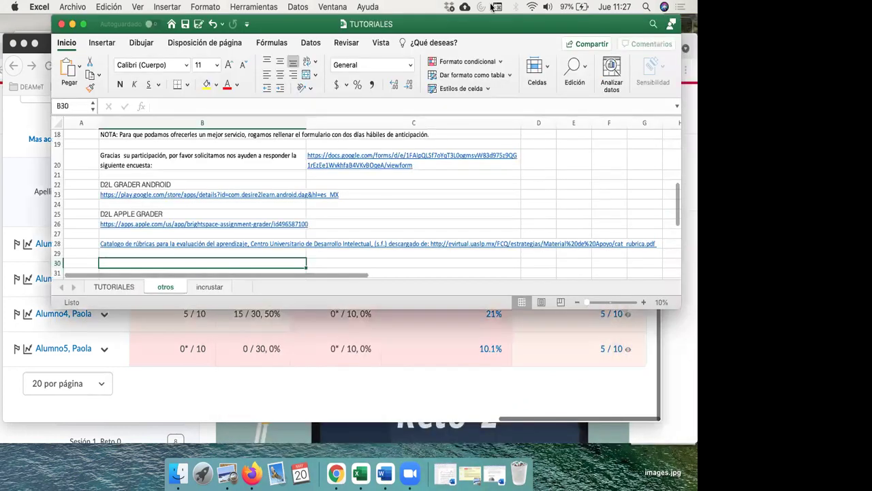
Move the "TUTORIALES" workbook window aside and hide Excel, leaving the gradebook in view.
{"action": "key", "text": "super+w"}
{"action": "left_click_drag", "start_coordinate": [343, 24], "coordinate": [679, 54]}
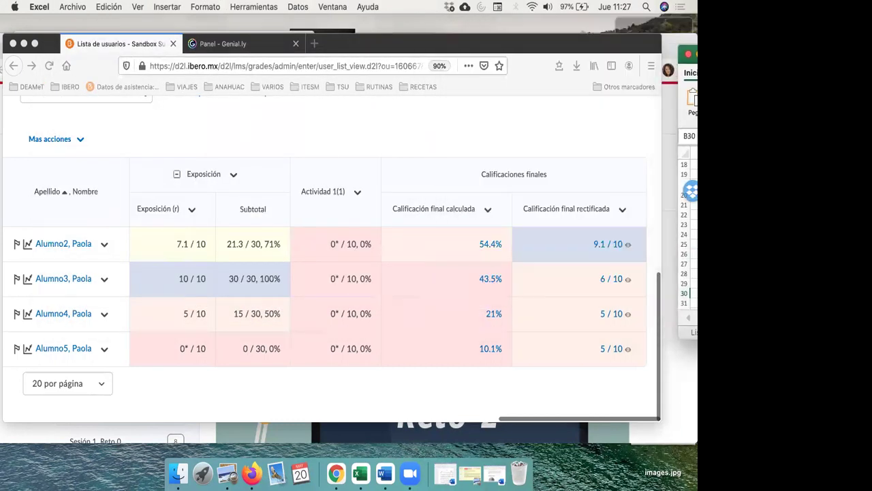
{"action": "key", "text": "super+h"}
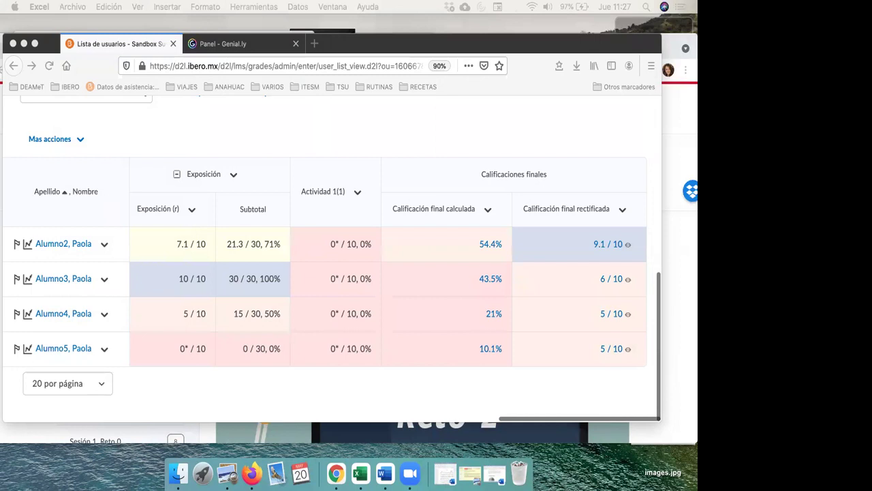